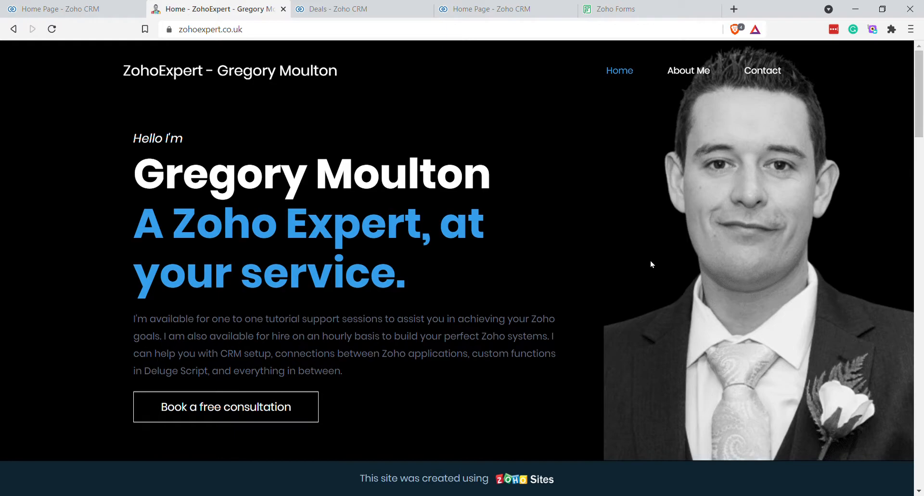
Step: Open the ZohoExpert 'our channel' YouTube link in a new tab and switch to it
scroll(634, 274, down, 15)
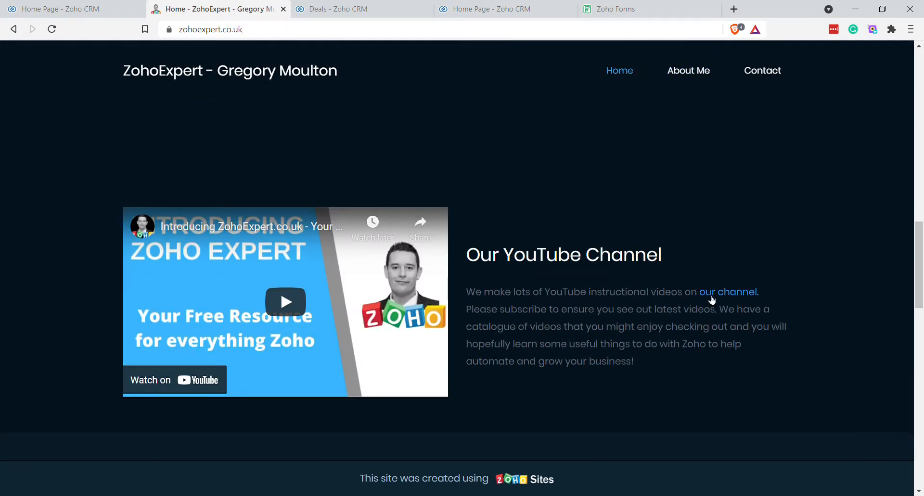
ctrl+click(709, 293)
click(352, 13)
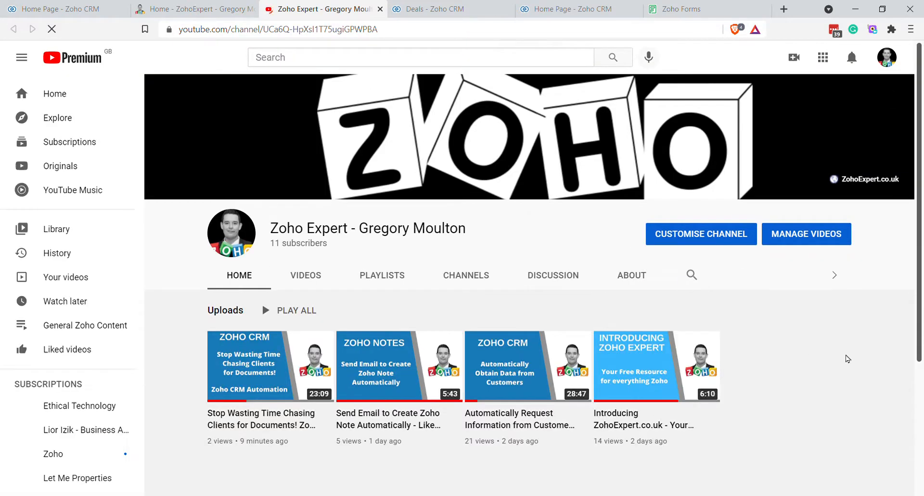
scroll(848, 355, down, 2)
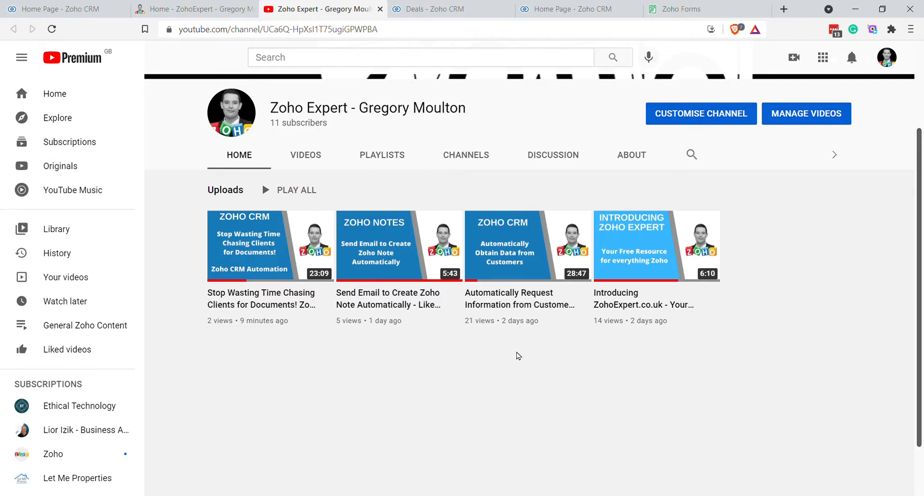
Step: From the Deals tab, start a New Module under Setup's Modules and Fields
mouse_move(543, 311)
click(445, 16)
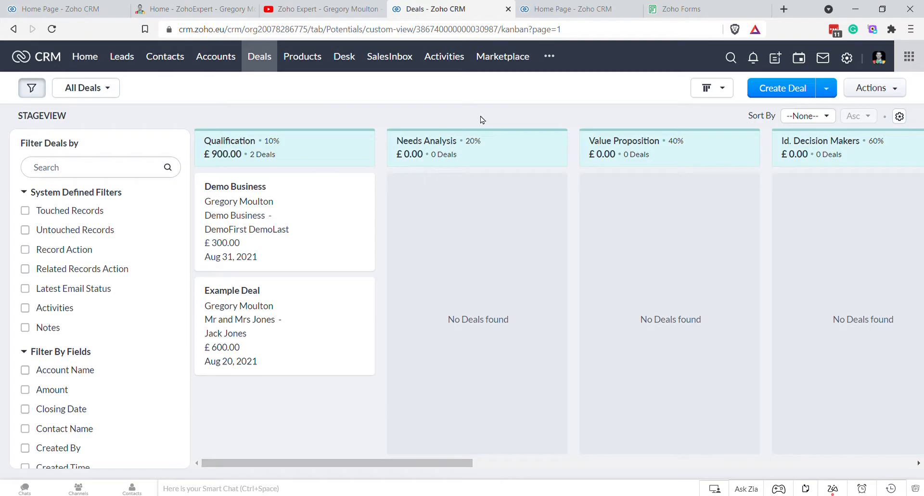
click(850, 63)
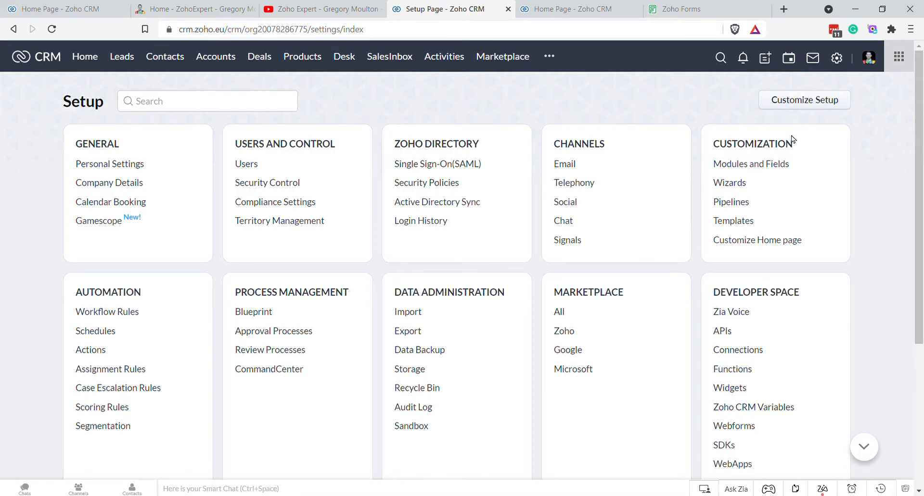
click(745, 166)
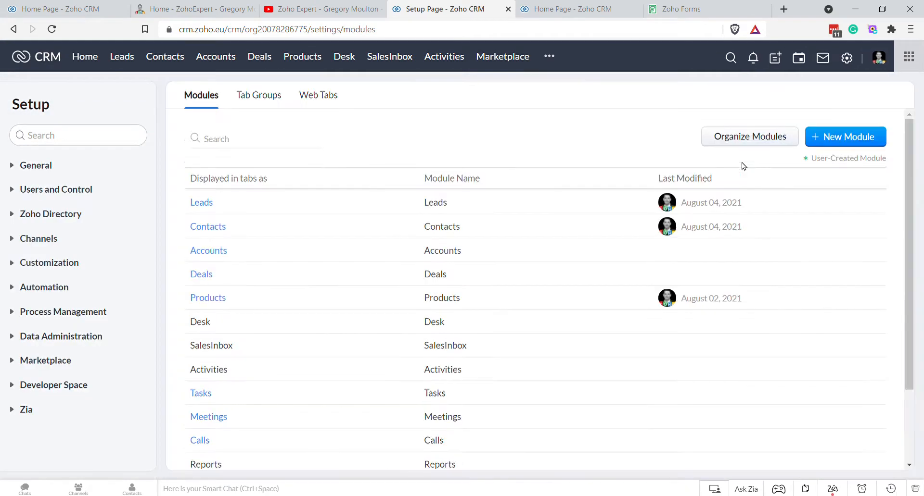
click(843, 138)
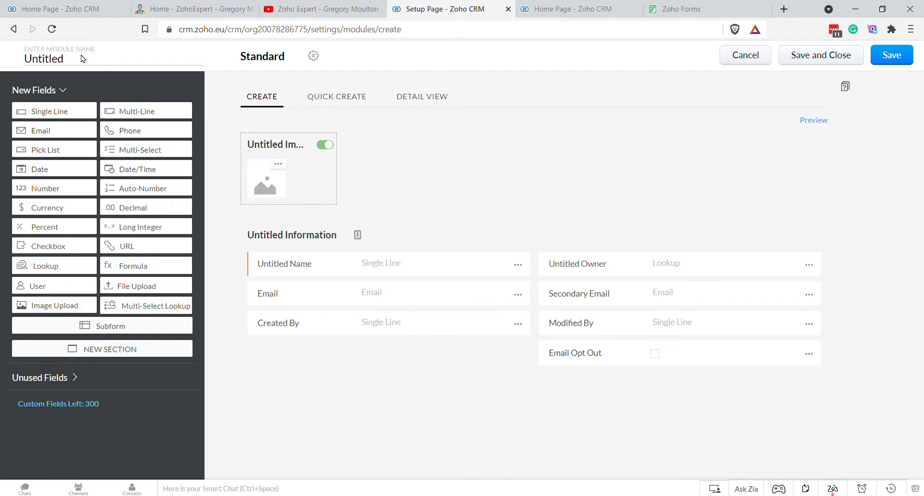
Step: Enter 'Requested Document' as the plural module name and copy it into the singular name
click(77, 59)
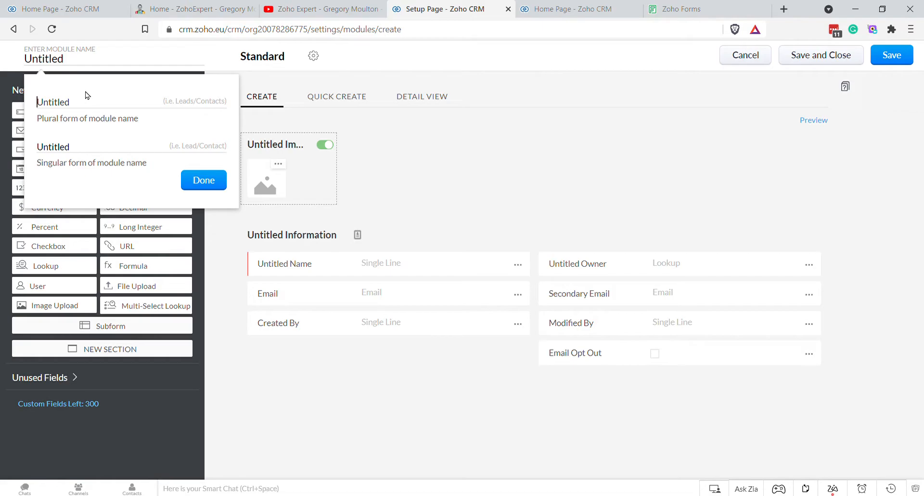
text(Requested )
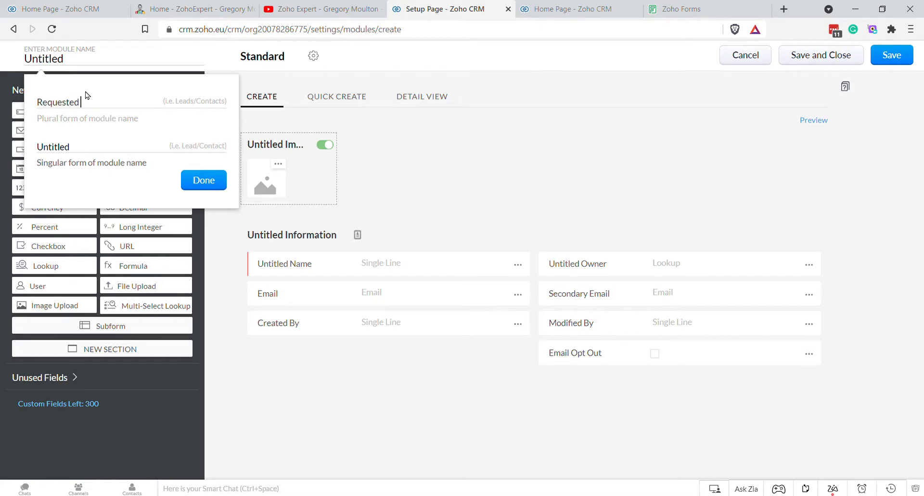
text(Documents)
key(ctrl+a)
key(ctrl+c)
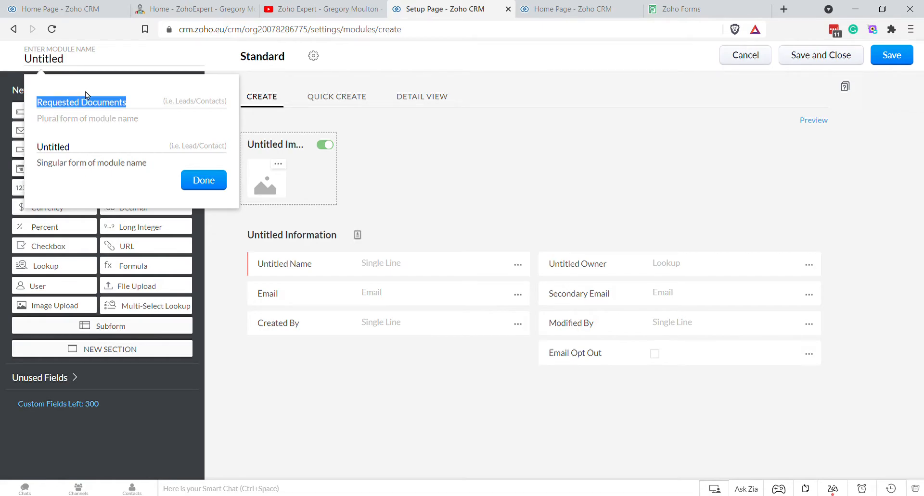
key(Tab)
key(ctrl+v)
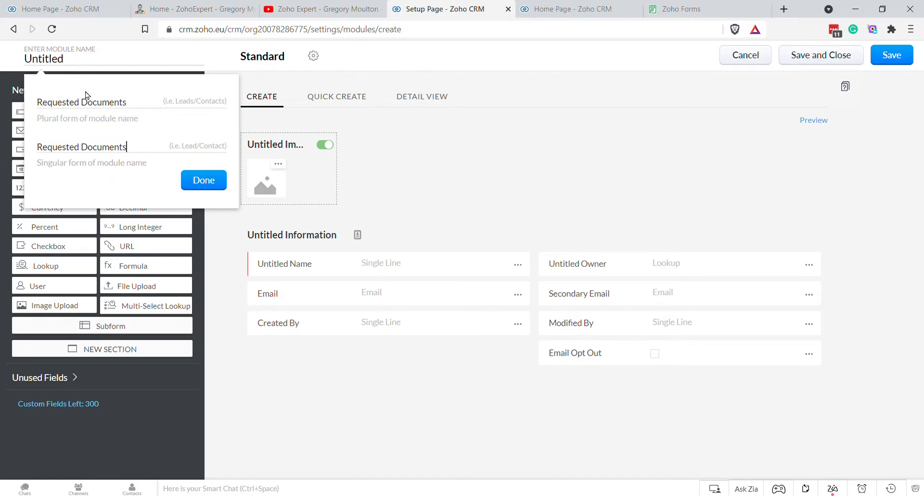
click(183, 181)
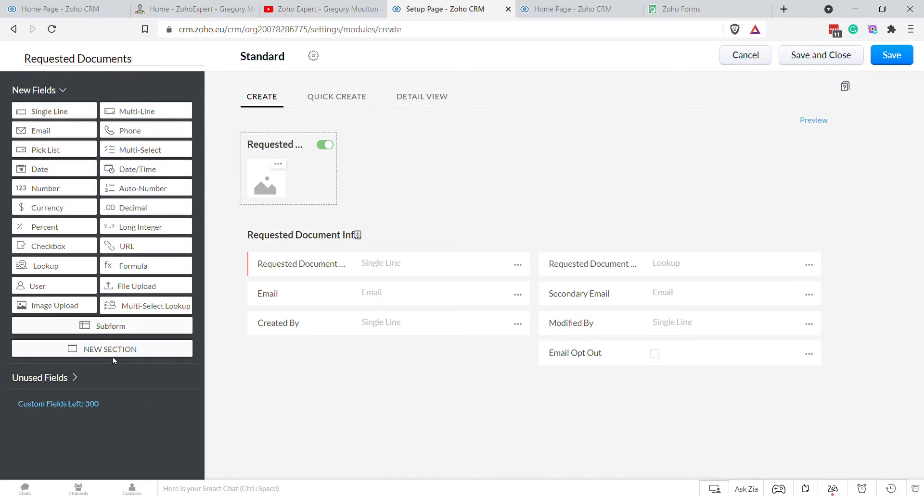
Step: Add a new section named 'Useless' and move Created By into it
drag(105, 349, 572, 377)
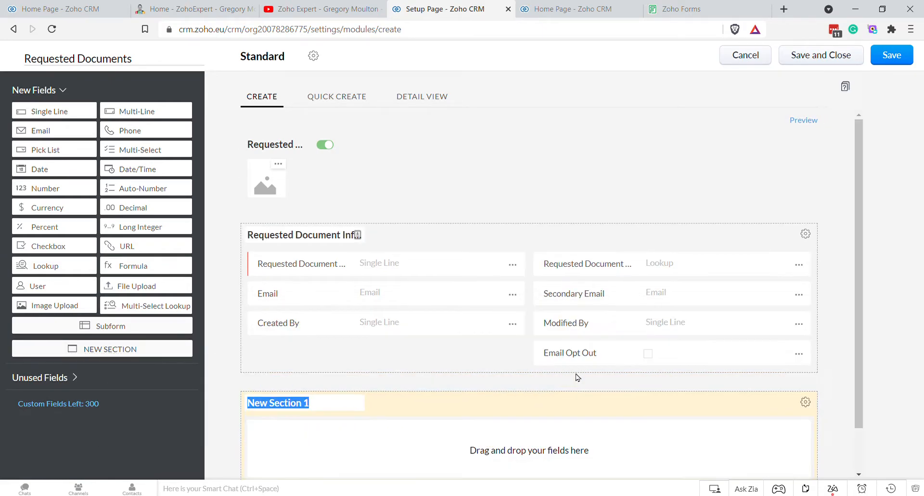
scroll(533, 245, down, 2)
drag(399, 278, 321, 363)
key(ctrl+a)
text(U)
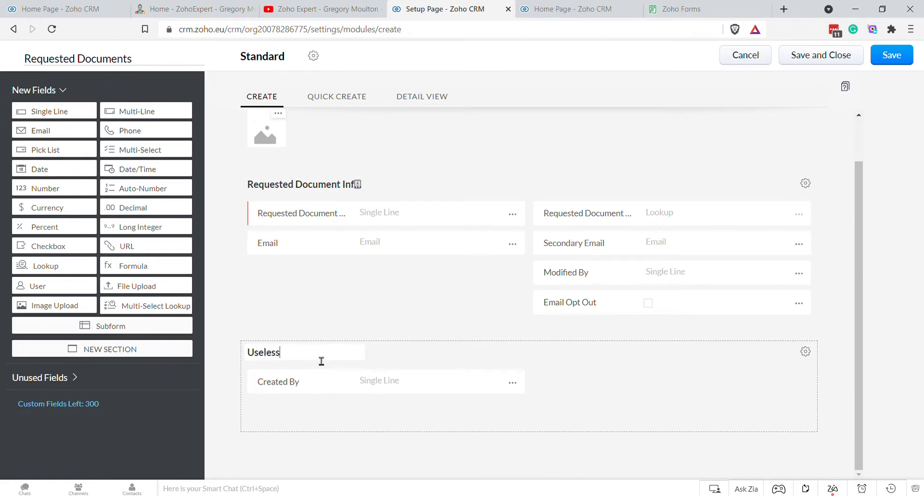
Step: Move Email Opt Out, Modified By, Secondary Email and the owner lookup into Useless; place Email beside the name
drag(618, 303, 628, 389)
drag(625, 297, 627, 420)
drag(618, 295, 345, 408)
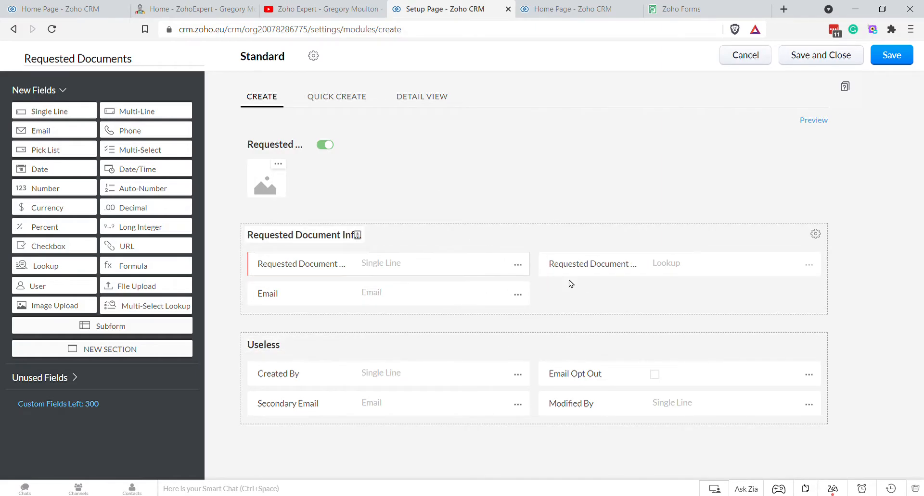
drag(605, 267, 417, 441)
drag(385, 293, 577, 266)
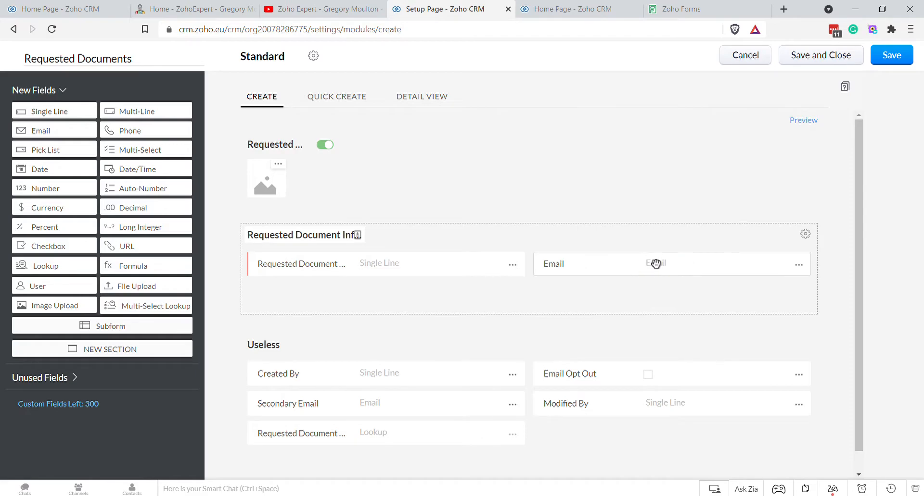
drag(295, 266, 405, 264)
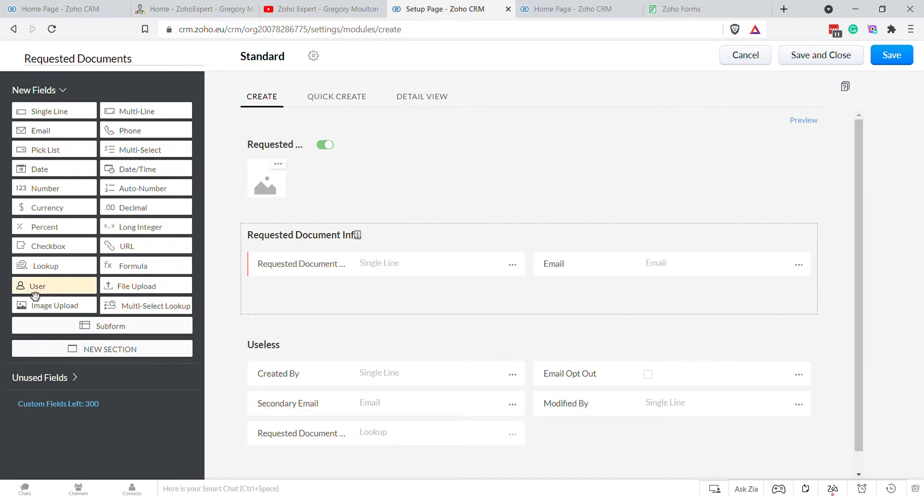
Step: Add a 'Contacts' lookup to the Contacts module with related list title 'Requested Documents'
drag(42, 267, 334, 296)
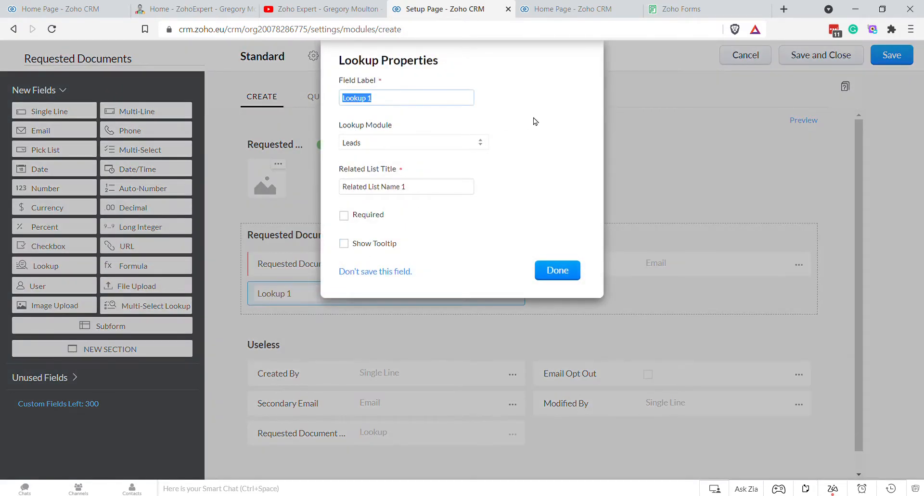
text(Contacts)
click(375, 149)
click(389, 177)
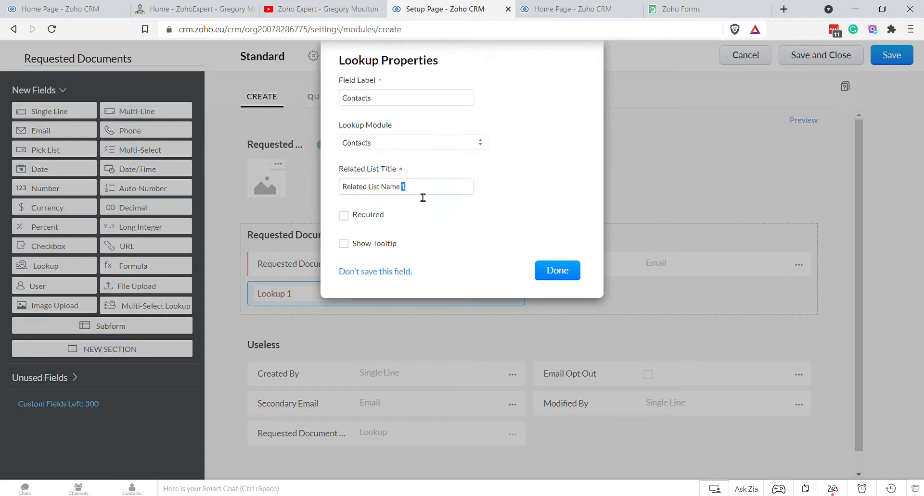
triple_click(403, 186)
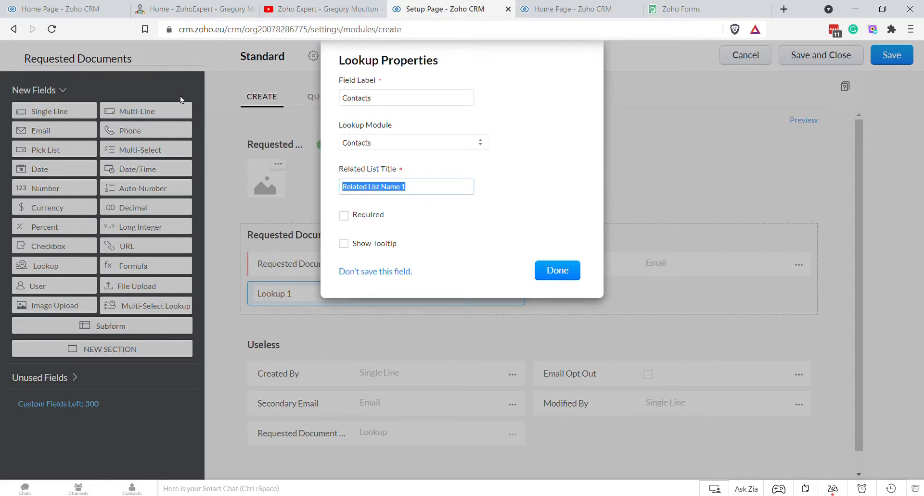
text(Requested Documents)
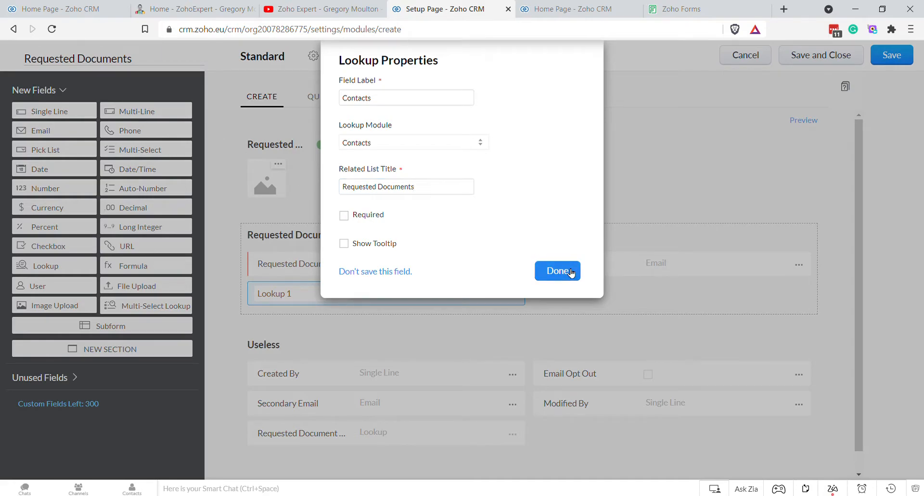
click(571, 273)
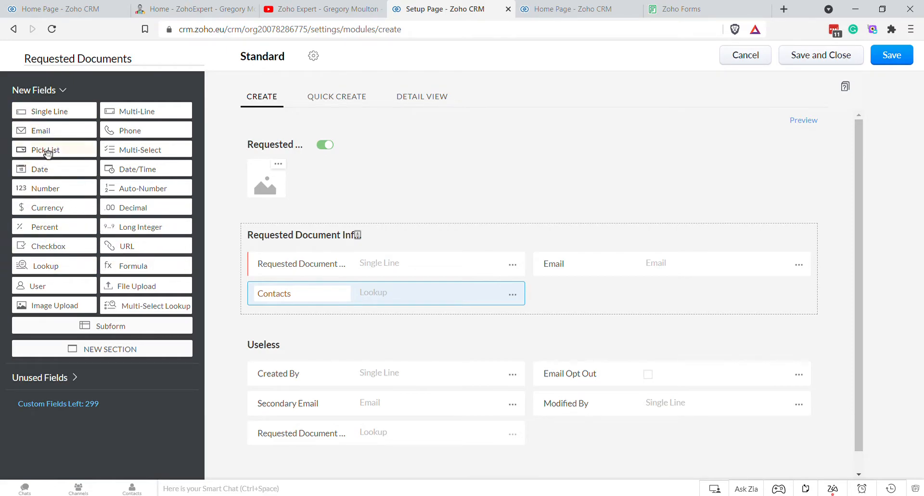
Step: Add a Document Type pick list with 'Bank Statement Most Recent 3 Months' and 'Annual Bookkeeping Records' options
drag(50, 151, 590, 298)
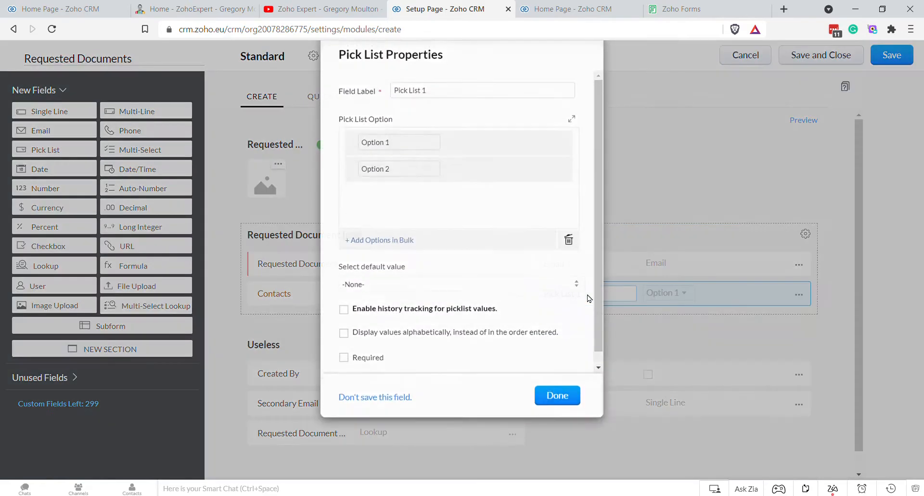
text(ment Type)
key(Tab)
text(B)
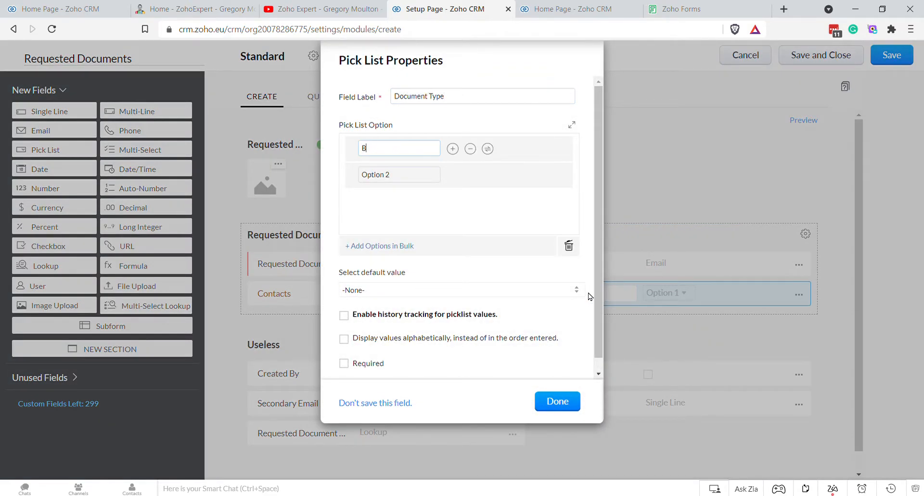
text(ank Statement)
text(Most Re)
text(cent 3 Months)
triple_click(427, 179)
text(Annual Bookk)
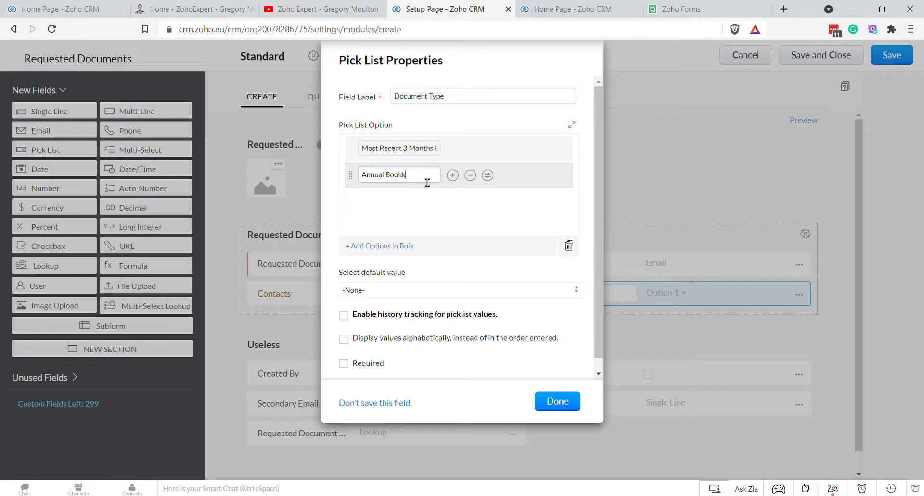
text(eeping Records)
Step: Add Credit Report, Proof of ID and Proof of Address options and save the pick list
click(452, 175)
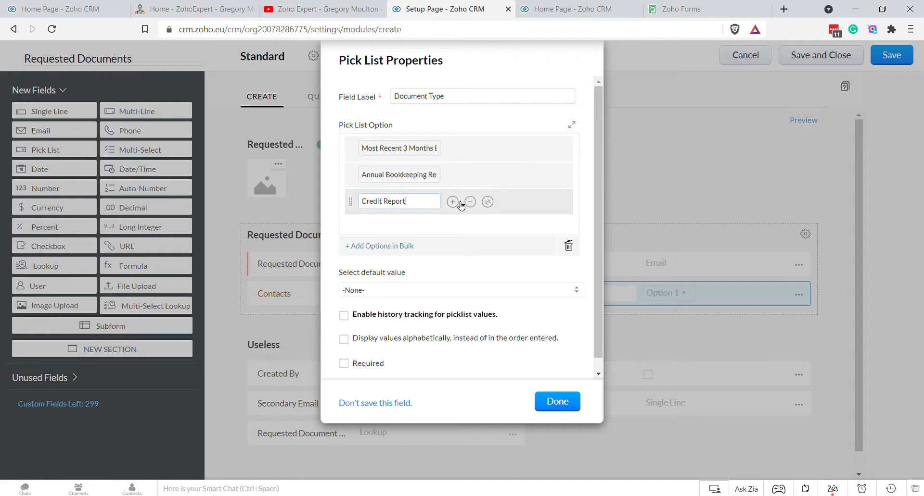
click(452, 201)
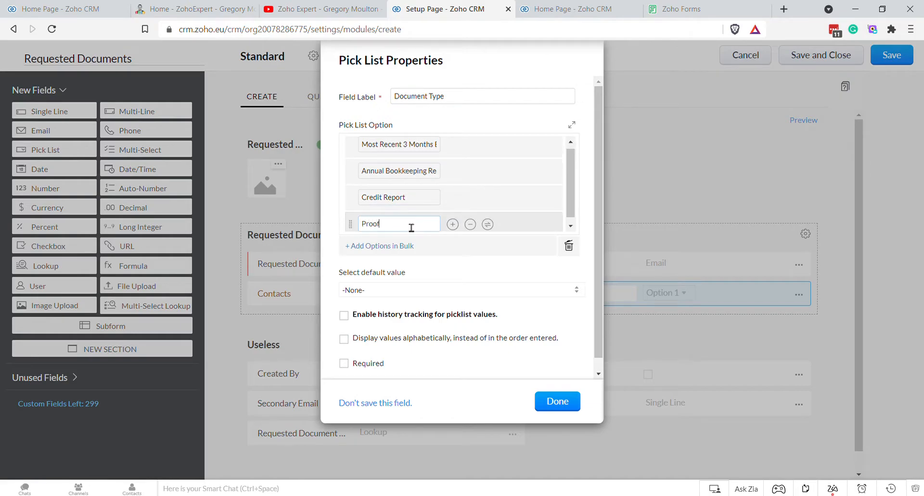
text(Proof of ID)
click(451, 223)
text(Proof)
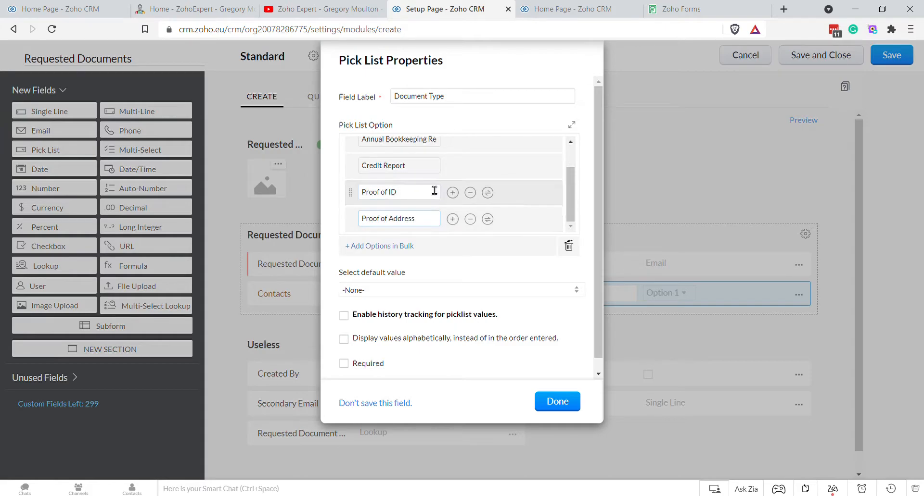
click(419, 200)
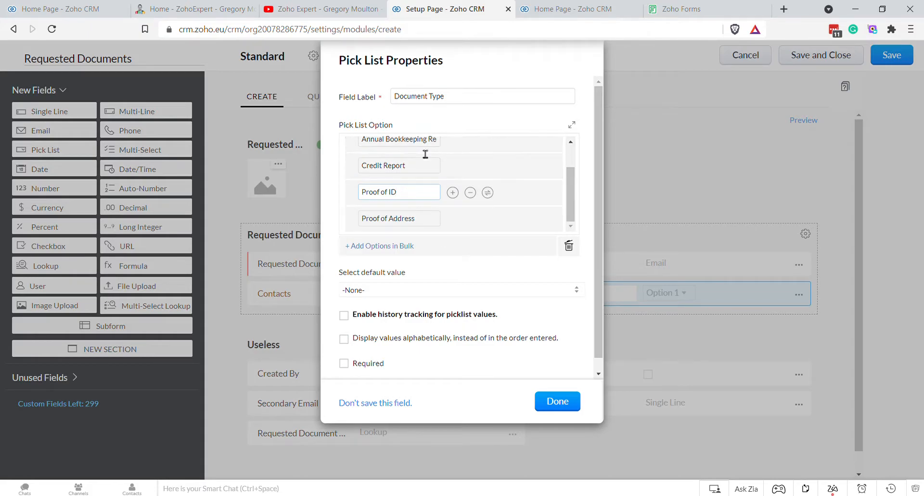
click(573, 406)
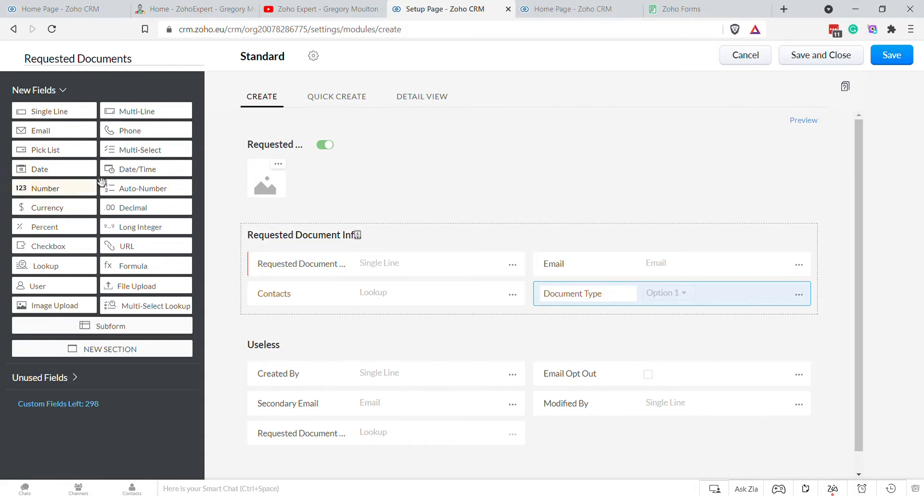
Step: Add two Date/Time fields labelled 'Requested At' and 'Received At'
drag(139, 170, 341, 336)
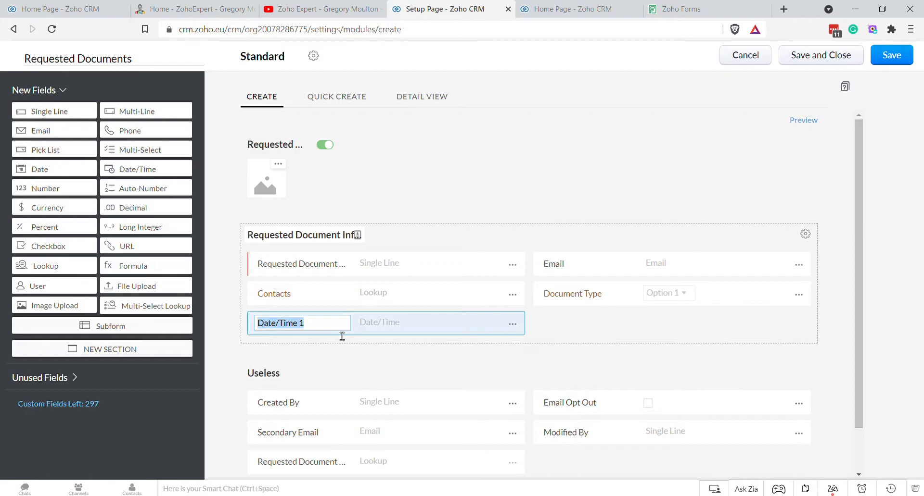
text(REquested At)
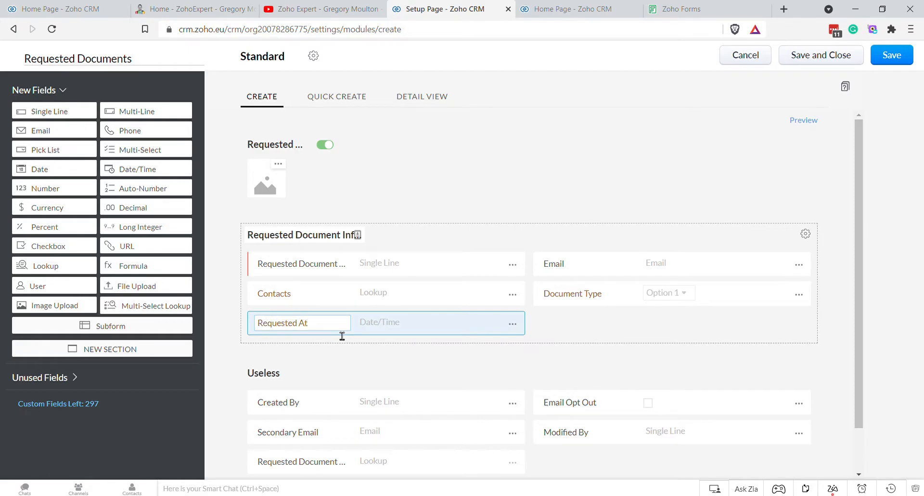
click(230, 304)
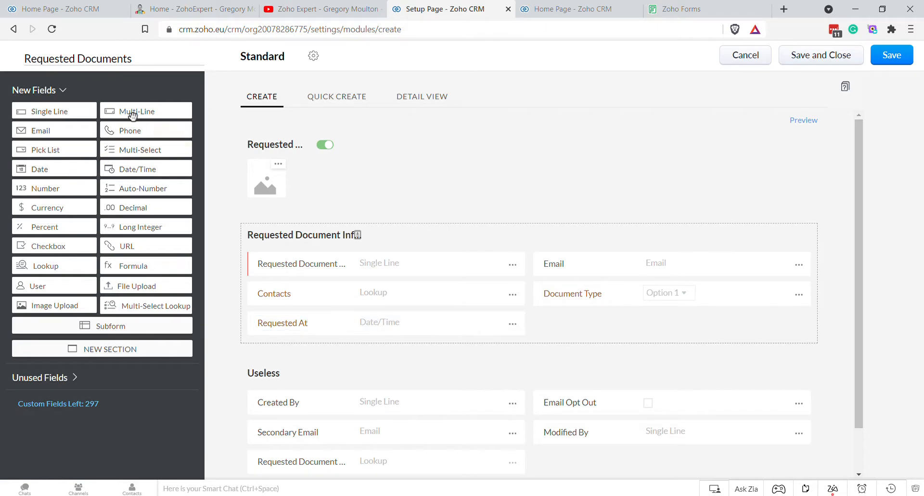
drag(127, 164, 563, 336)
text(Received At)
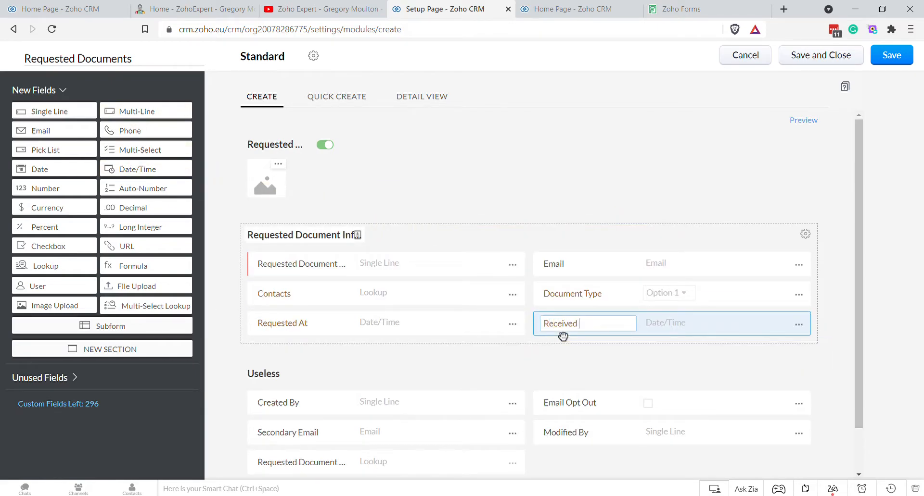
click(225, 295)
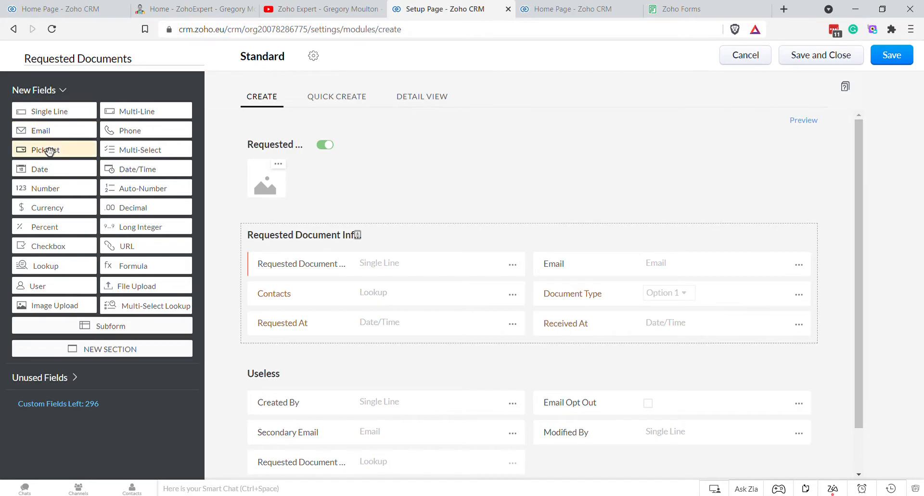
Step: Add a Decision pick list (Accepted, Partly Accepted, Rejected) below Requested At and disable the record image
drag(48, 150, 339, 358)
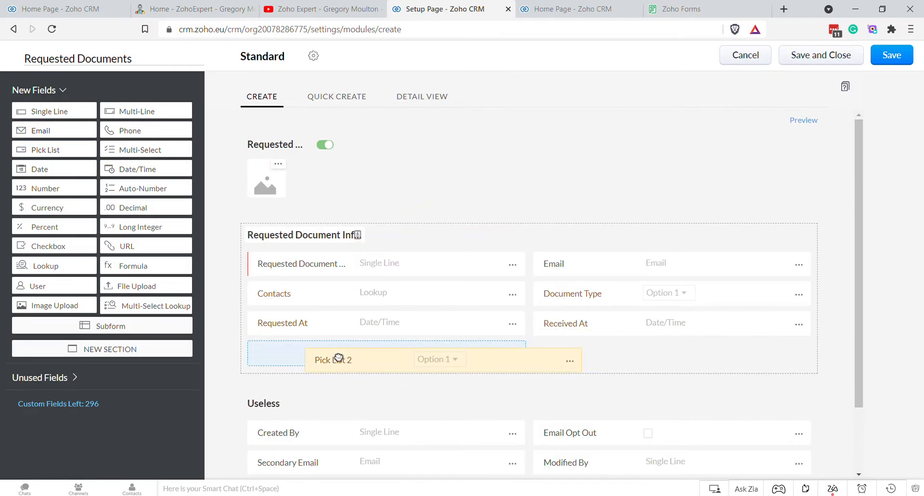
drag(339, 359, 338, 357)
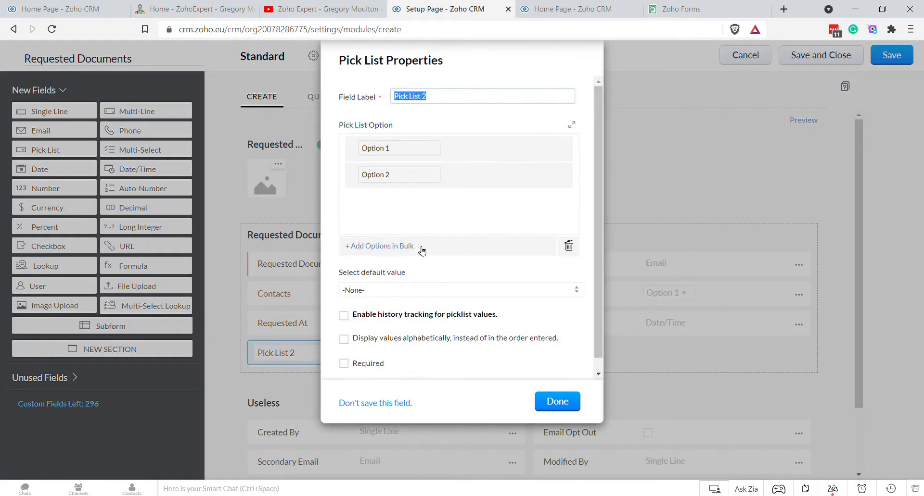
text(Decision)
click(381, 148)
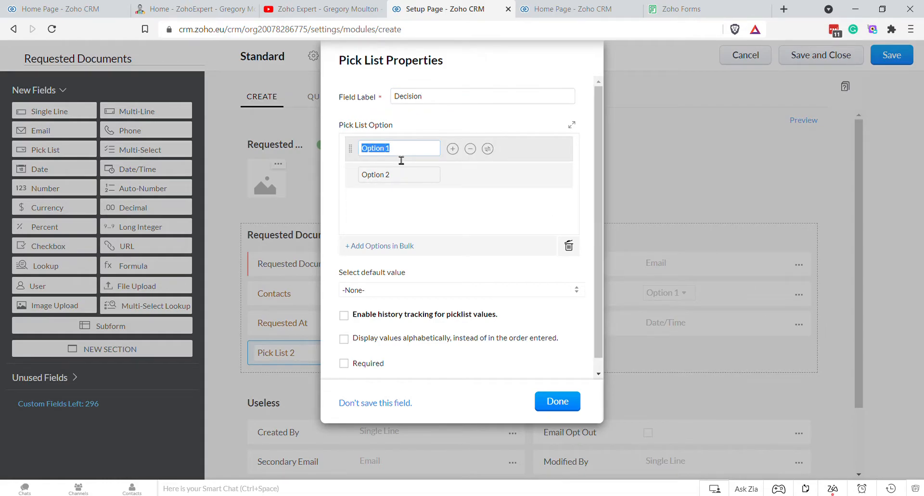
text(Accepot)
key(Tab)
text(Re)
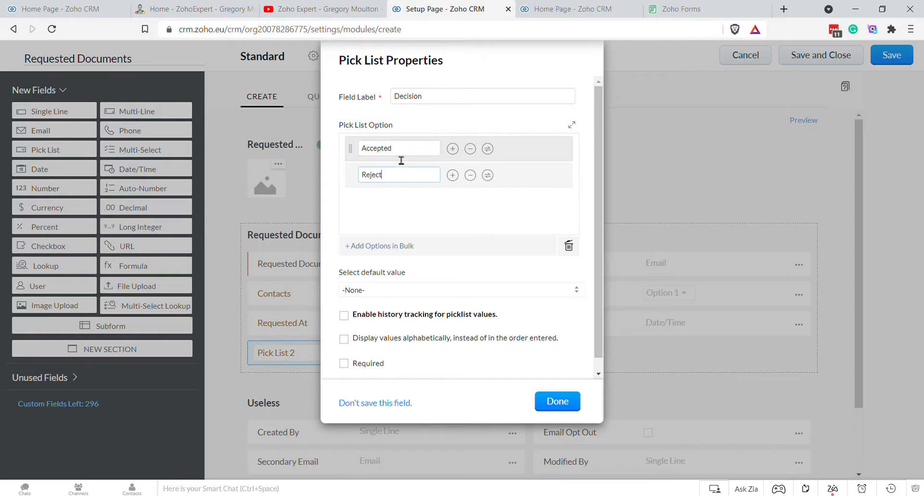
text(jected)
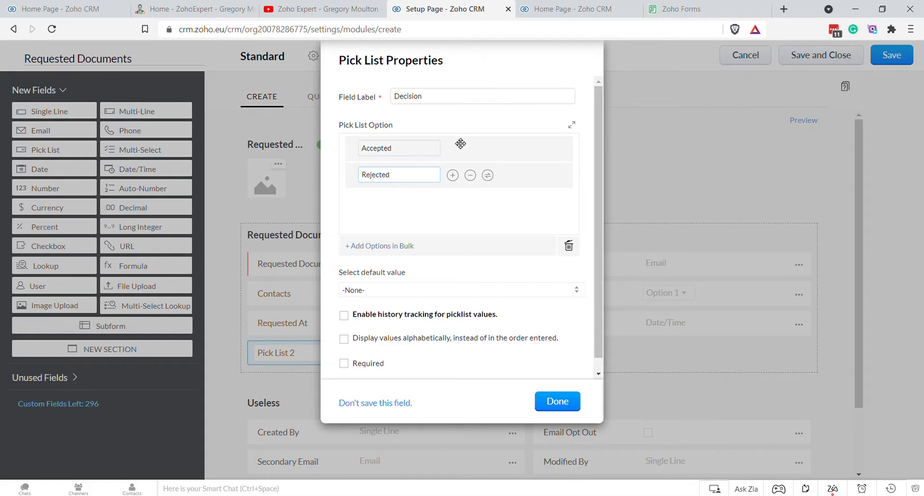
click(452, 149)
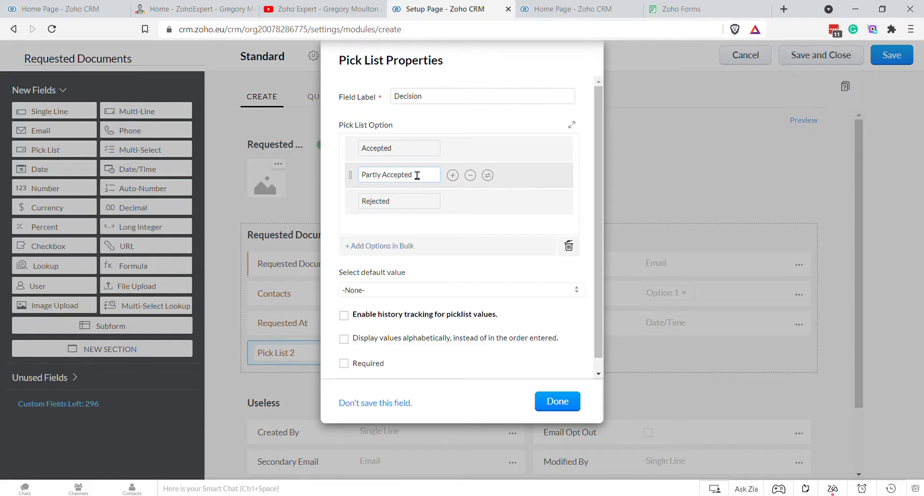
click(558, 402)
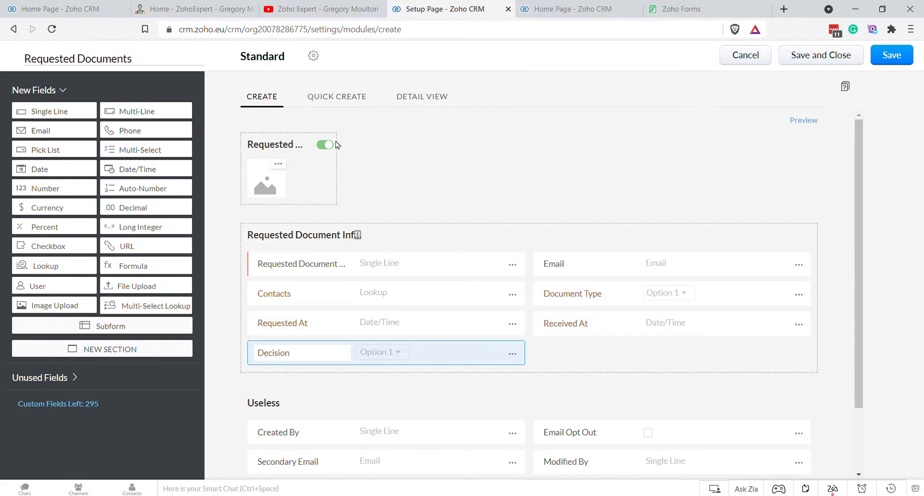
click(326, 145)
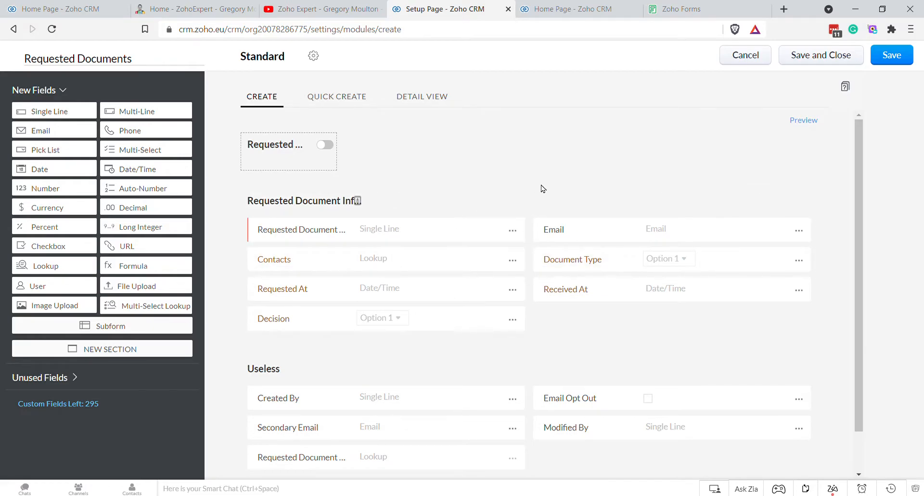
Step: Save and close the layout, granting module access to the Administrator and Standard profiles
click(818, 55)
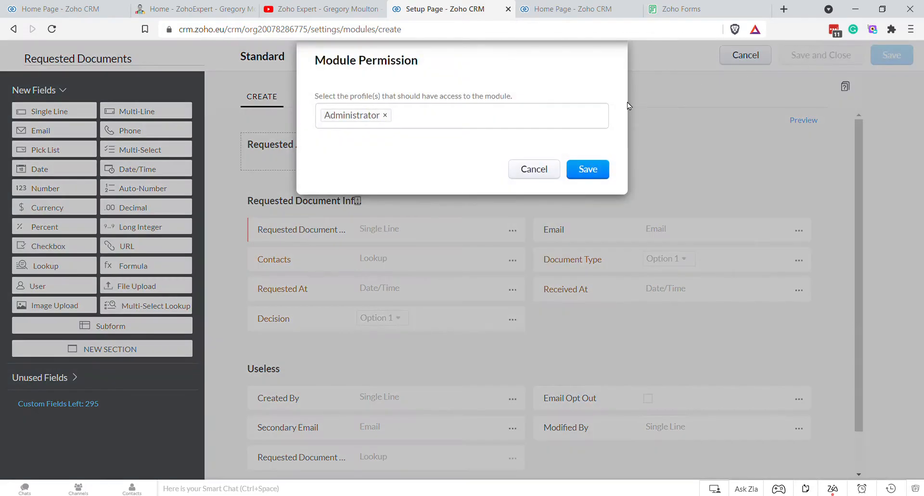
click(429, 117)
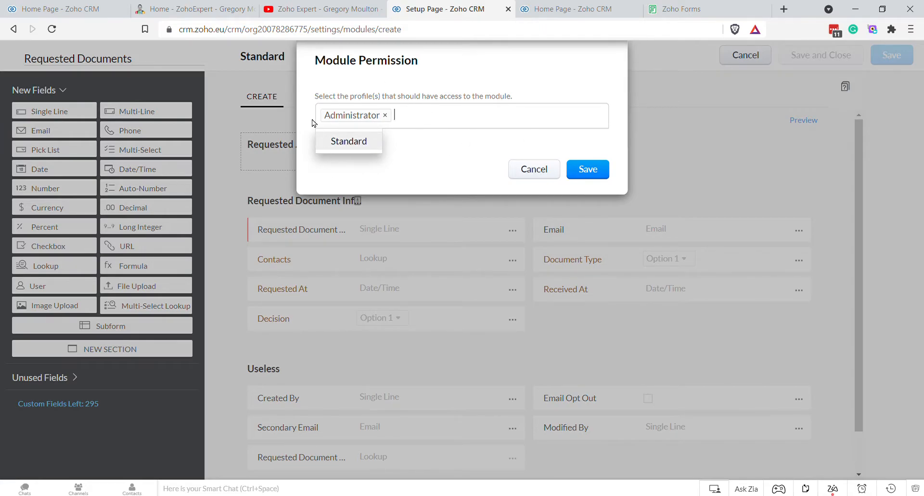
click(357, 148)
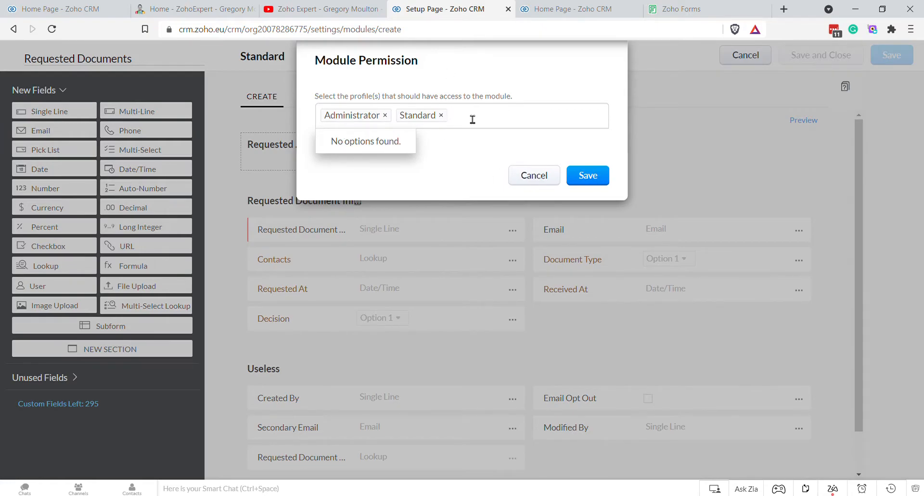
click(486, 125)
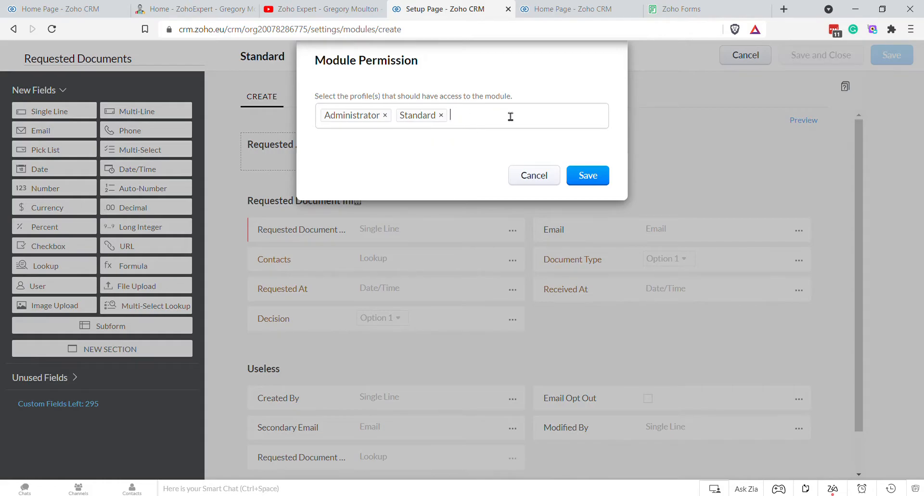
click(523, 125)
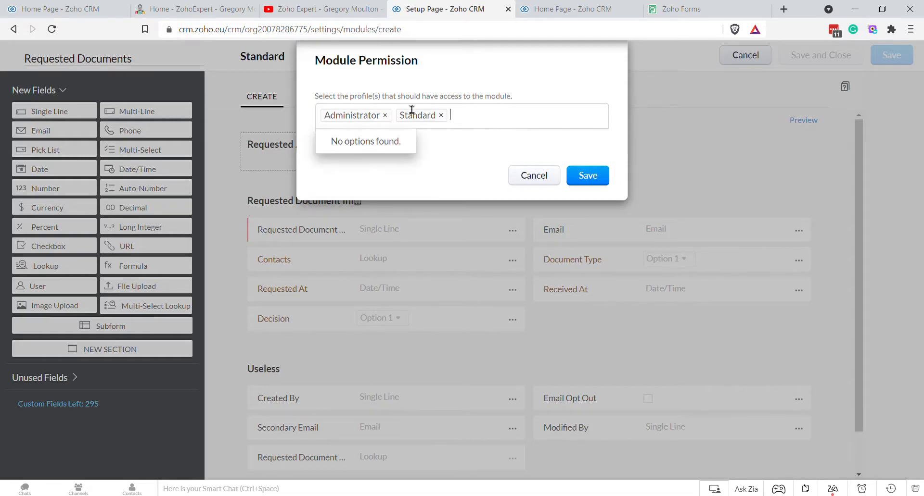
click(444, 160)
click(475, 120)
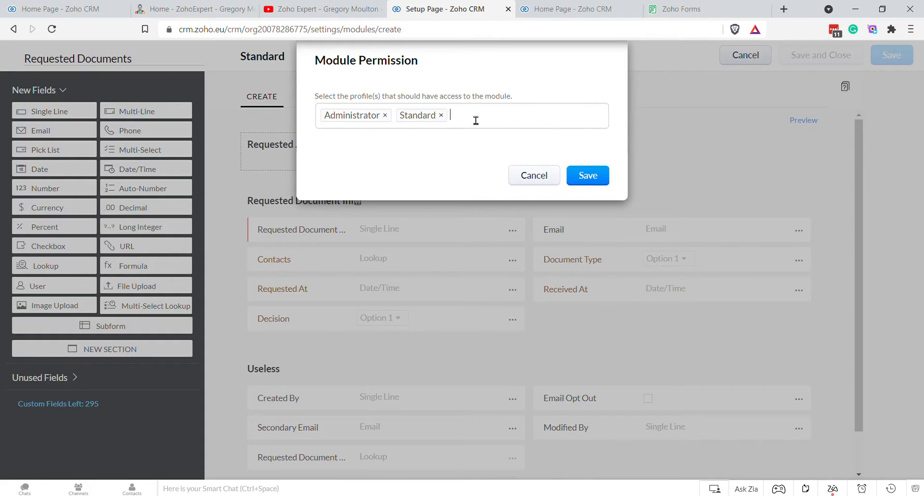
click(532, 121)
click(529, 125)
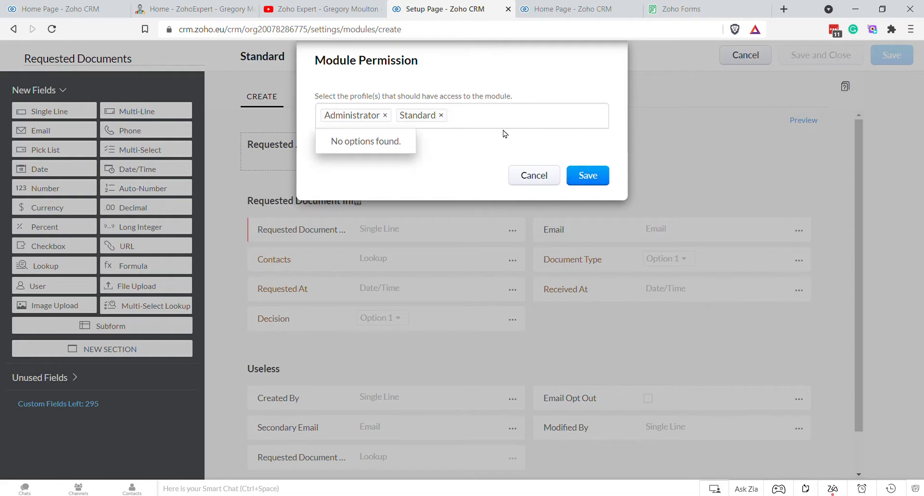
click(491, 140)
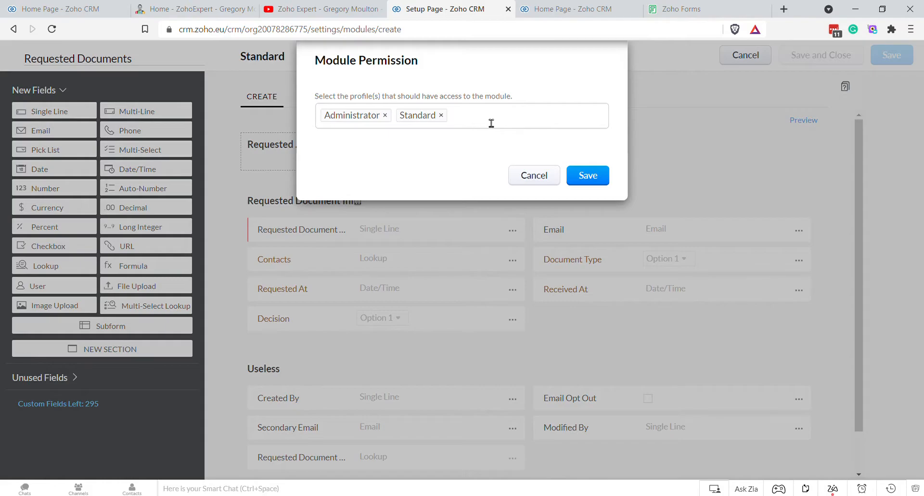
click(580, 176)
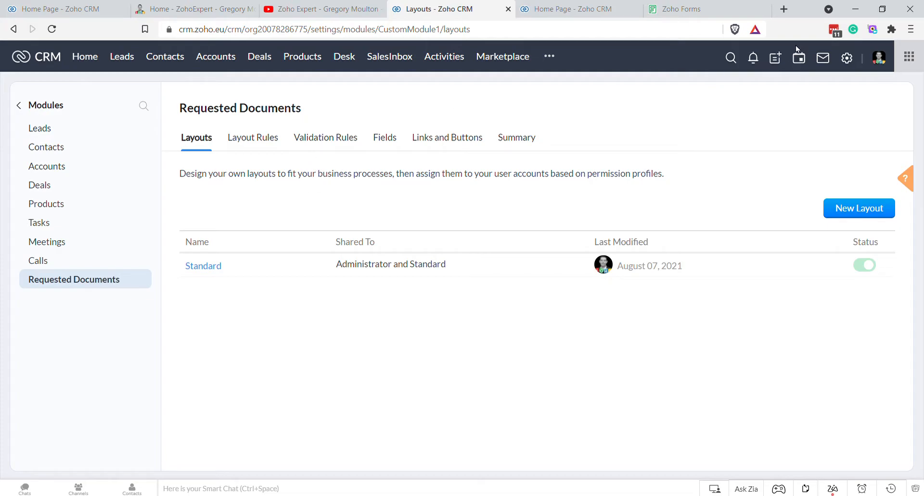
Step: Open the Contacts module's Links and Buttons tab from Setup's Modules and Fields
click(854, 58)
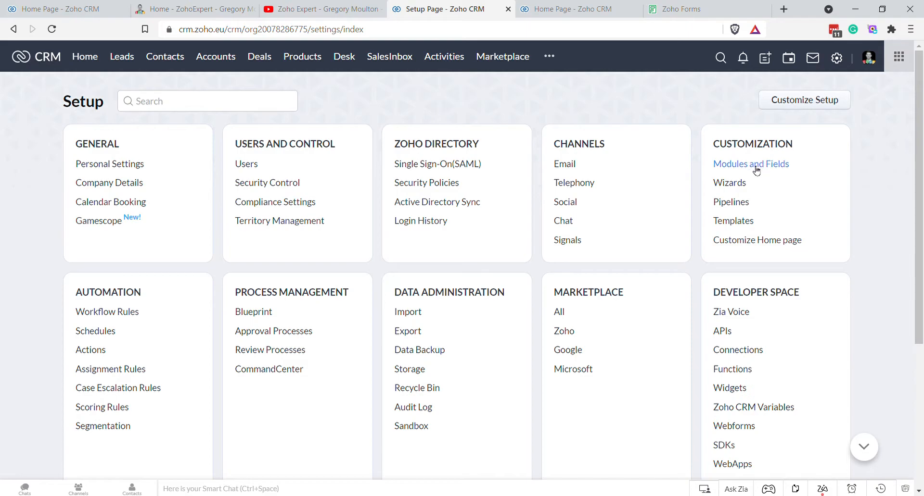
click(756, 169)
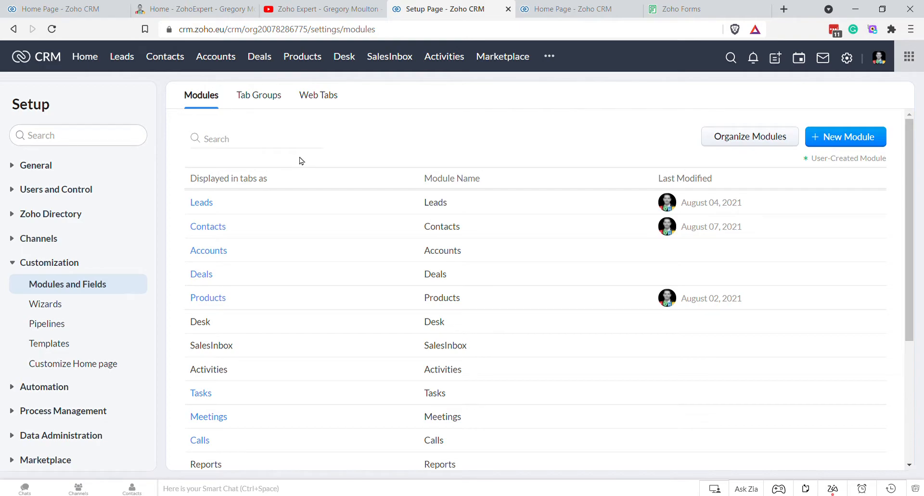
click(201, 274)
click(210, 225)
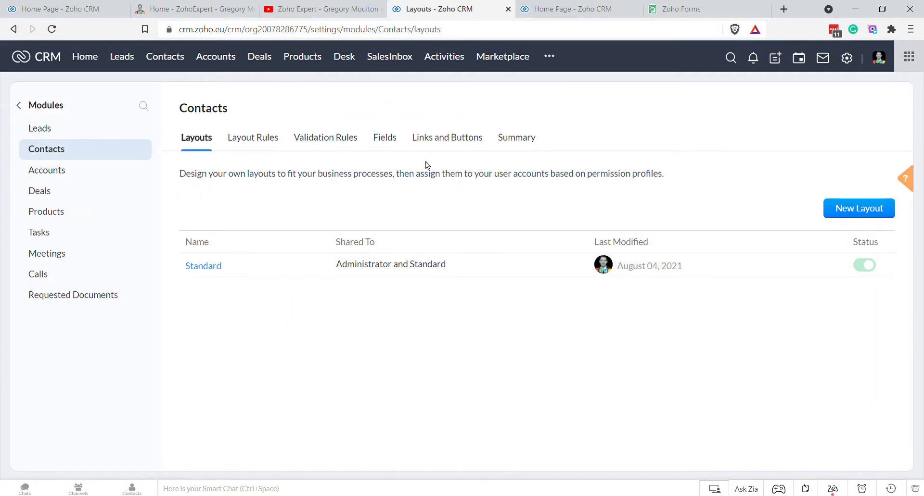
click(439, 142)
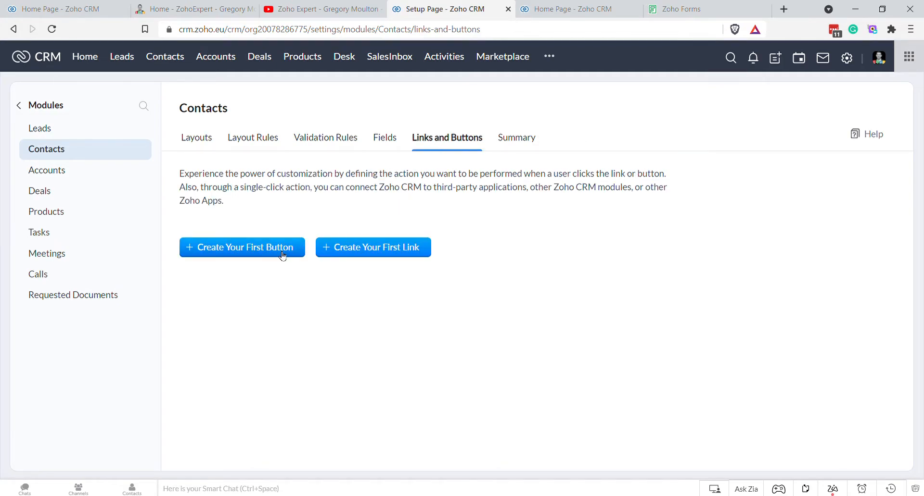
Step: Start a new Contacts button named 'Request Proof of Address' and open its placement options
click(278, 250)
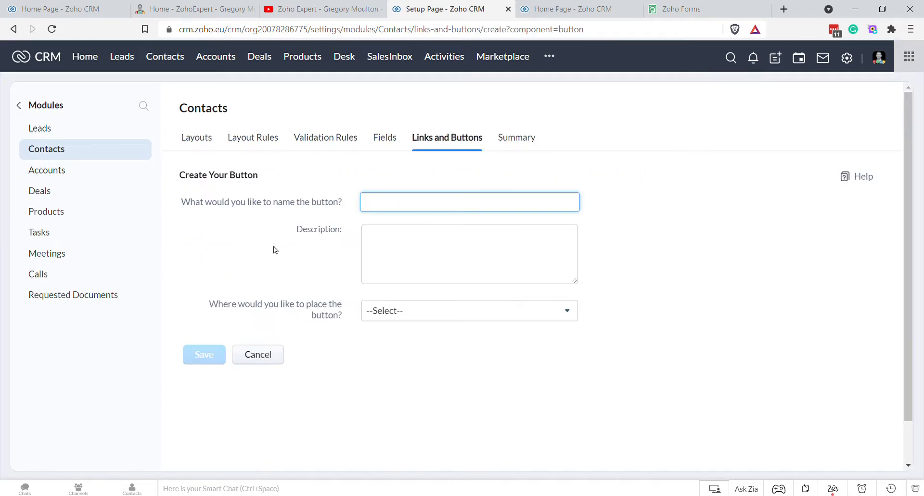
text(Request Proof of Address)
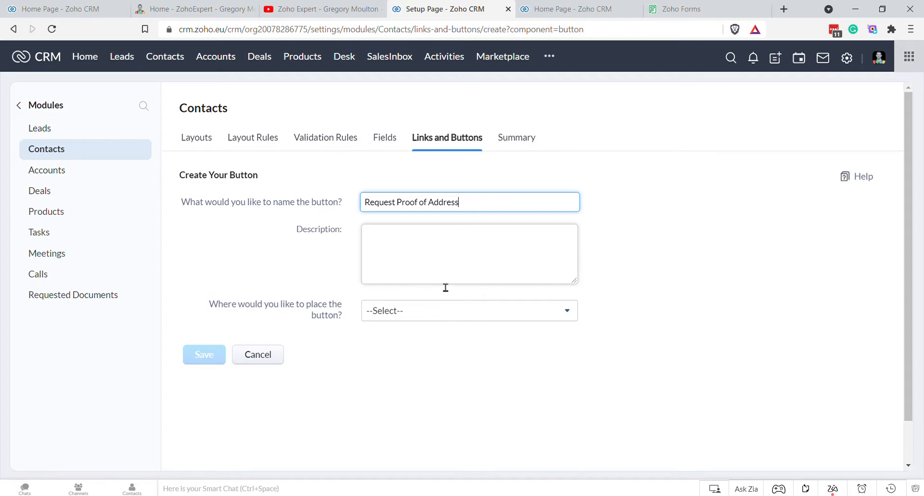
click(432, 314)
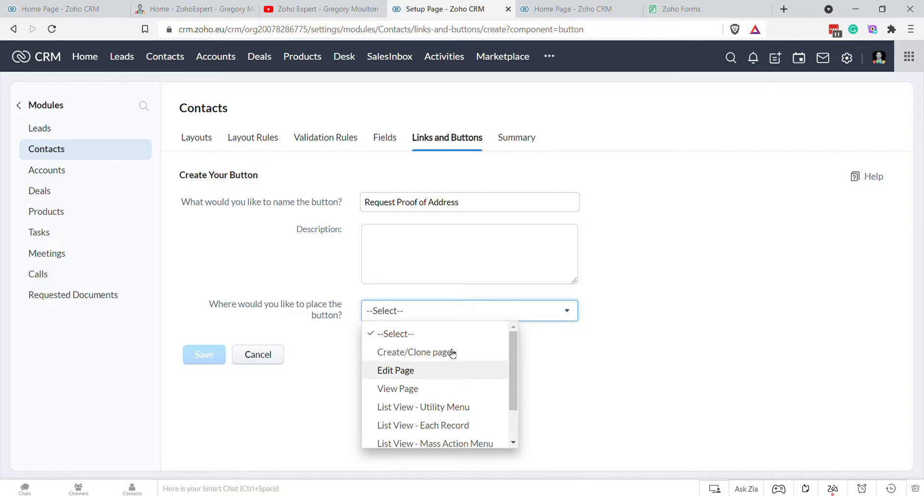
Step: Place the button on the record view page and start a Writing Function named Request_Proof_of_Address
click(438, 389)
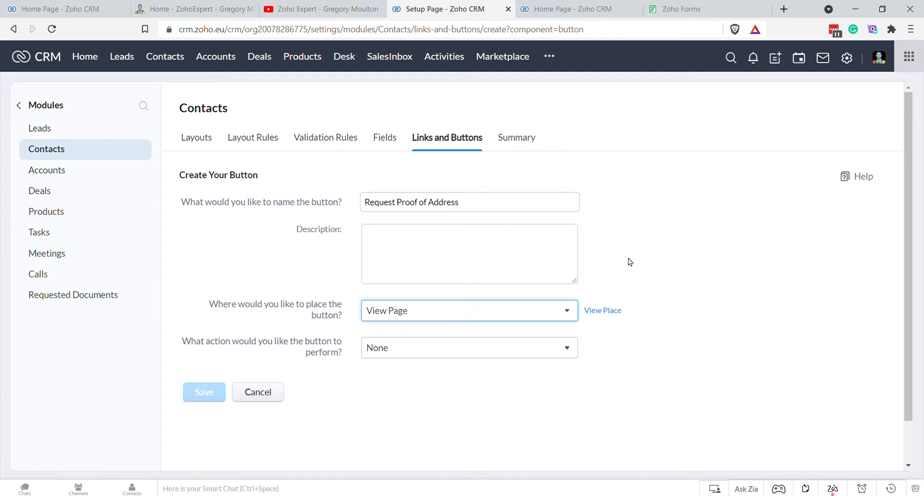
click(431, 354)
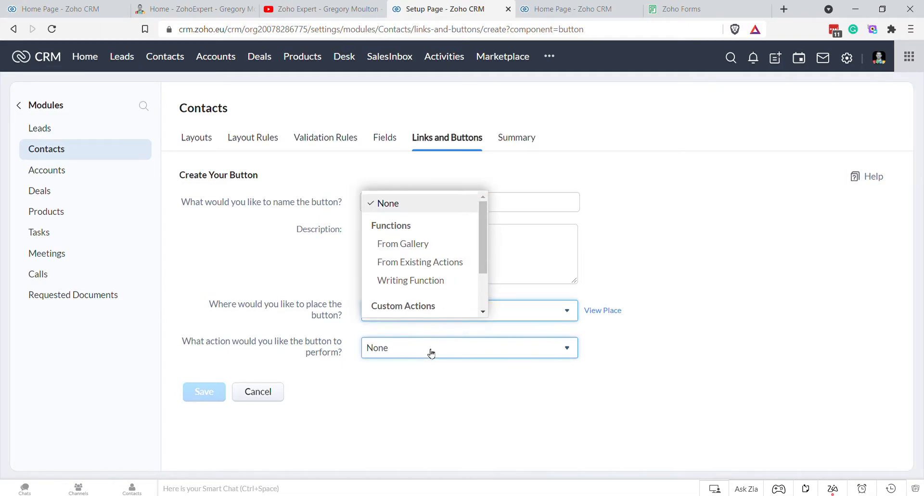
scroll(452, 288, down, 2)
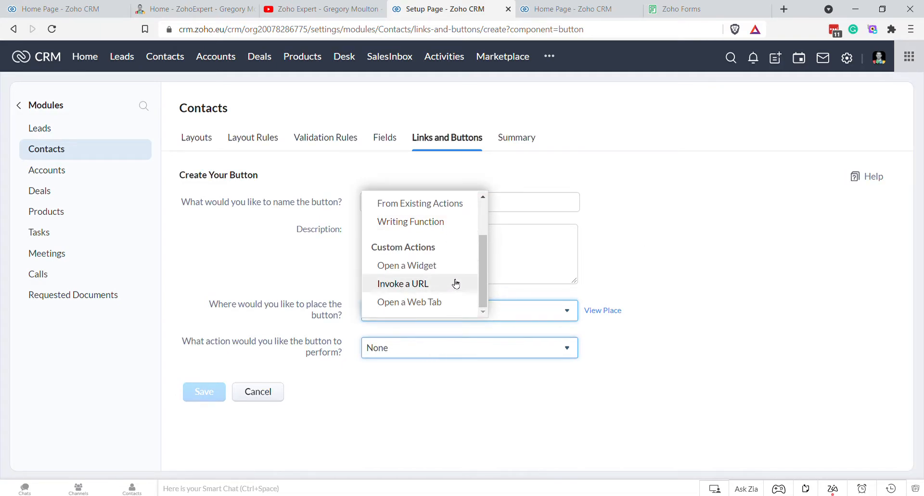
scroll(456, 283, up, 2)
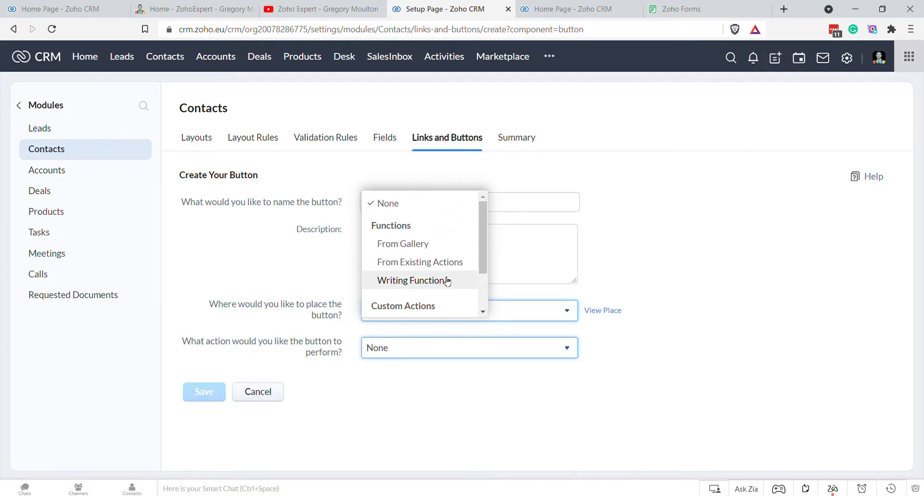
click(439, 282)
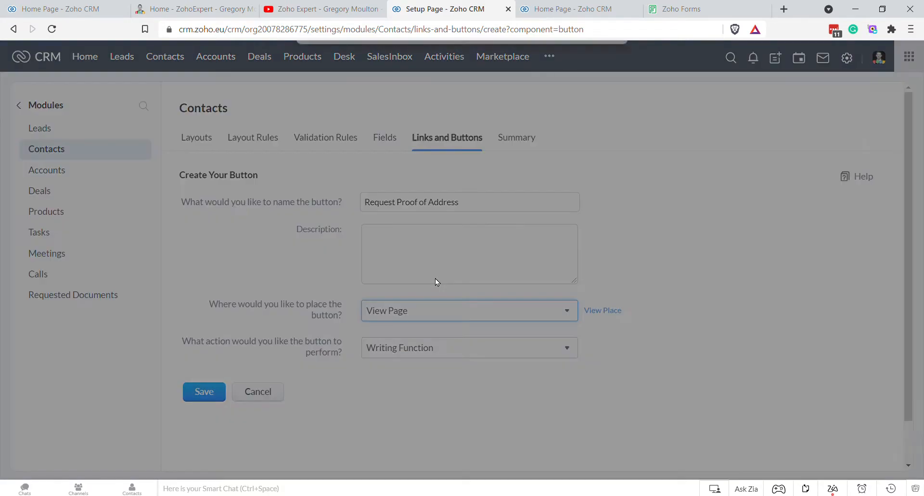
text(Req)
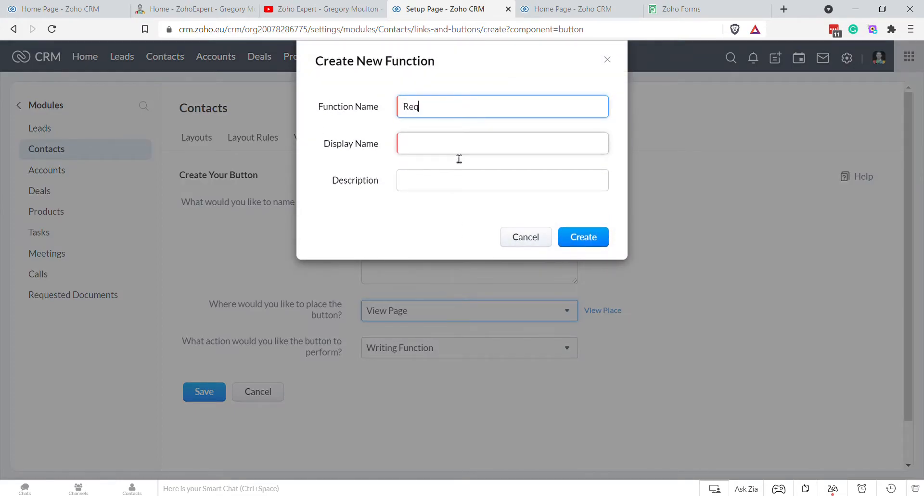
text(uest_Pro)
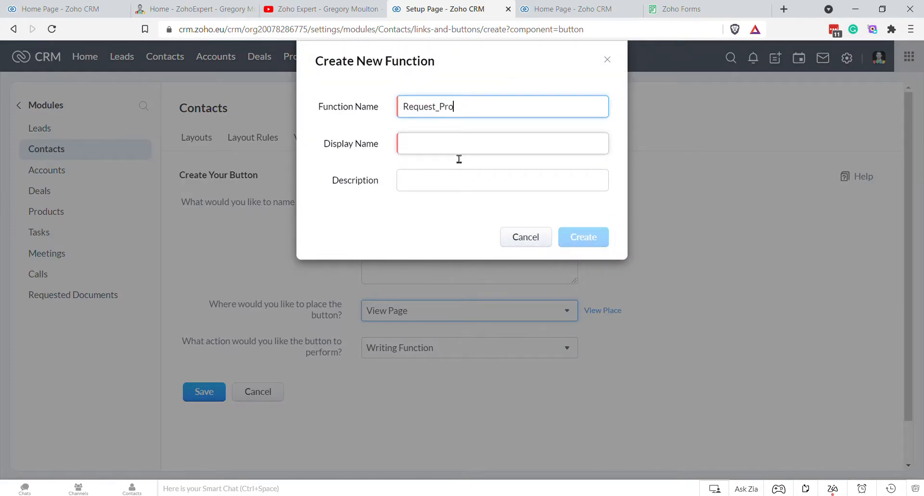
text(of_of_Address)
click(489, 144)
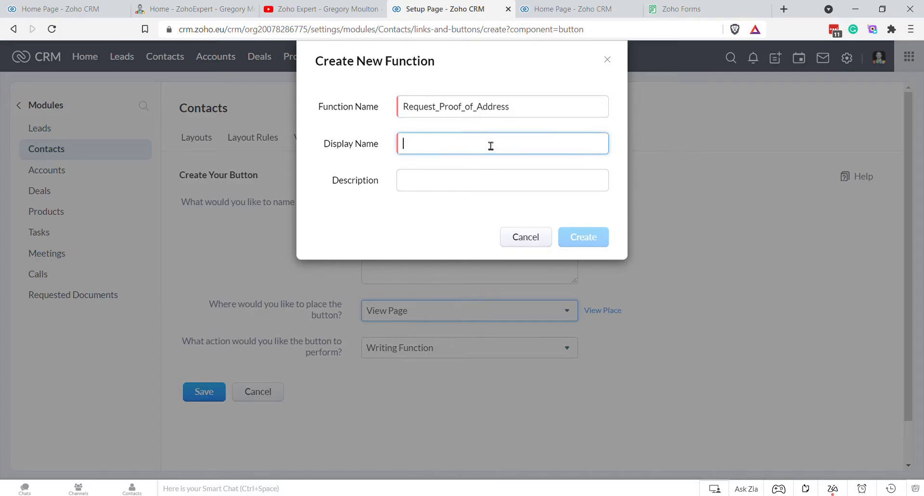
Step: Cancel the new function and the button form, leaving the page without saving
click(523, 237)
click(257, 393)
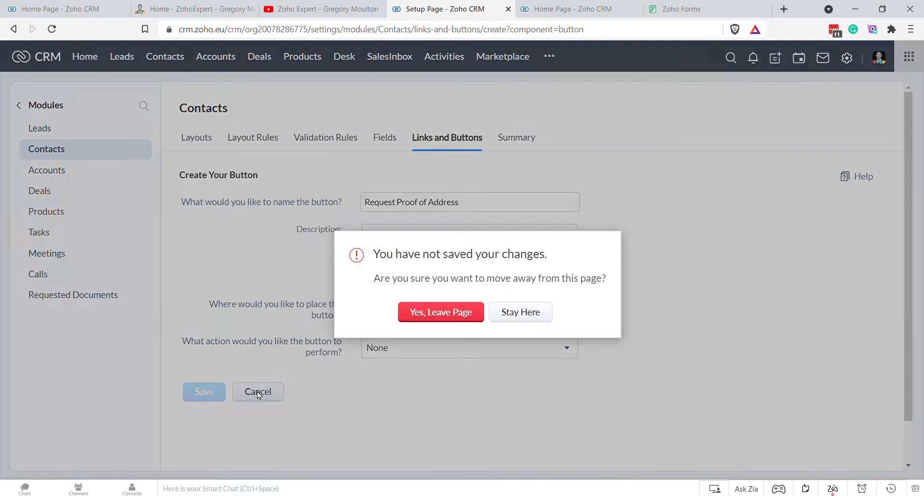
click(459, 313)
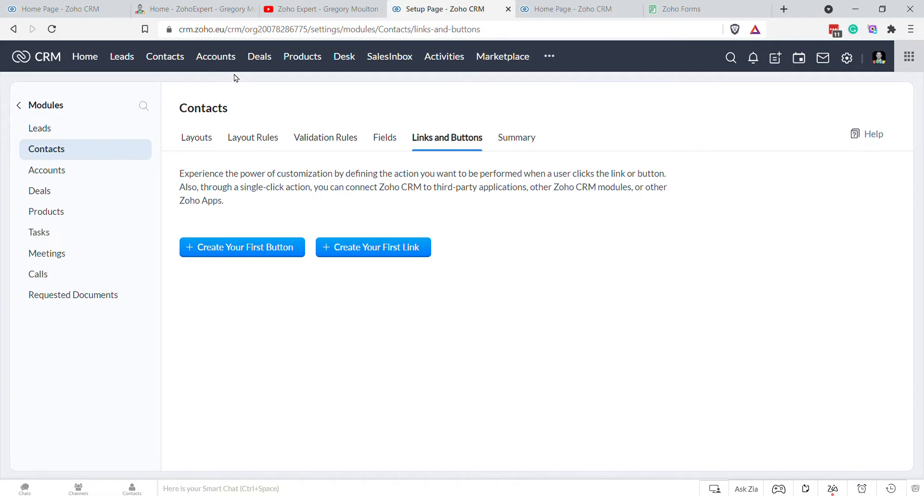
Step: Search Setup for 'temp', view the three Email Templates, then go back to Setup
click(173, 63)
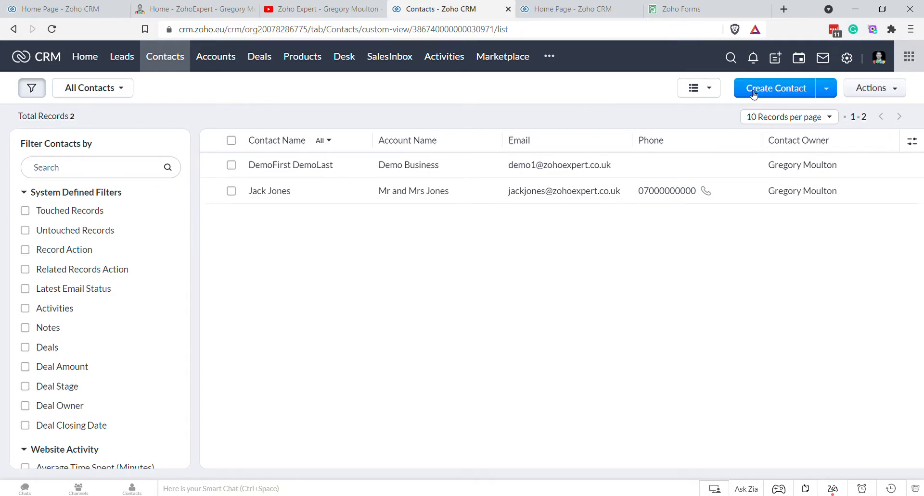
click(846, 58)
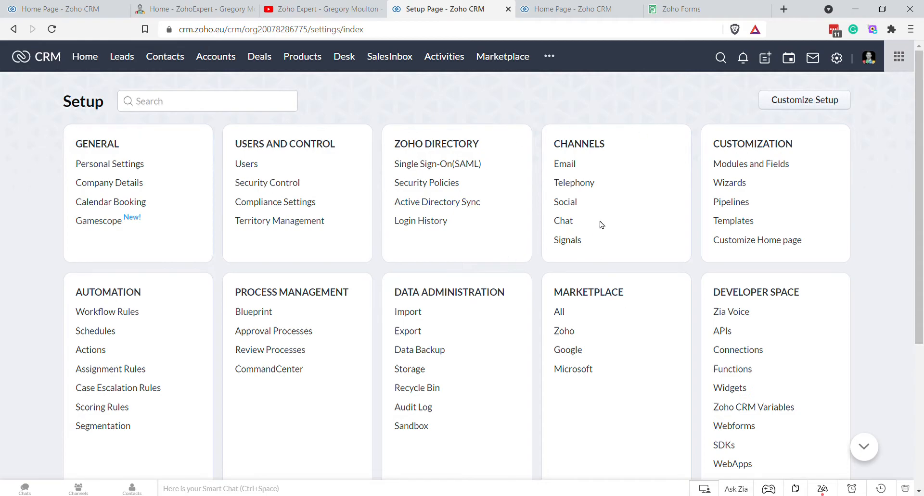
click(205, 111)
text(tempo)
key(BackSpace)
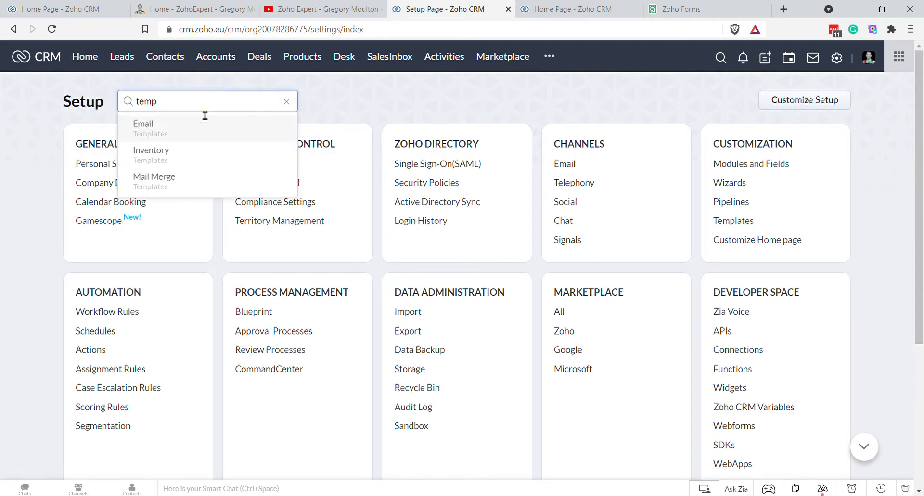
click(155, 128)
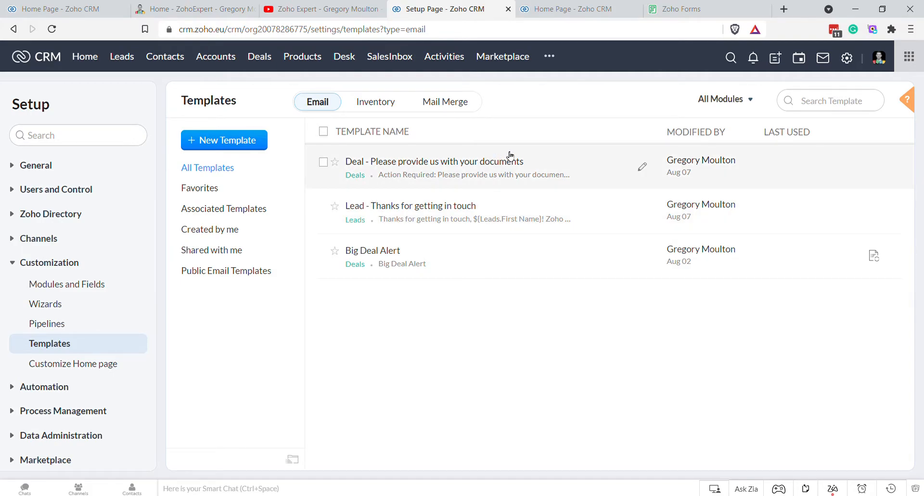
click(847, 58)
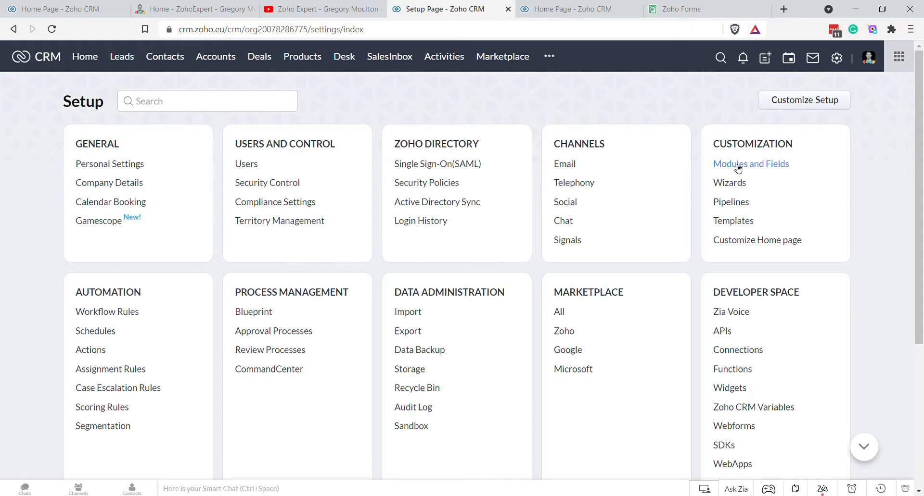
click(737, 165)
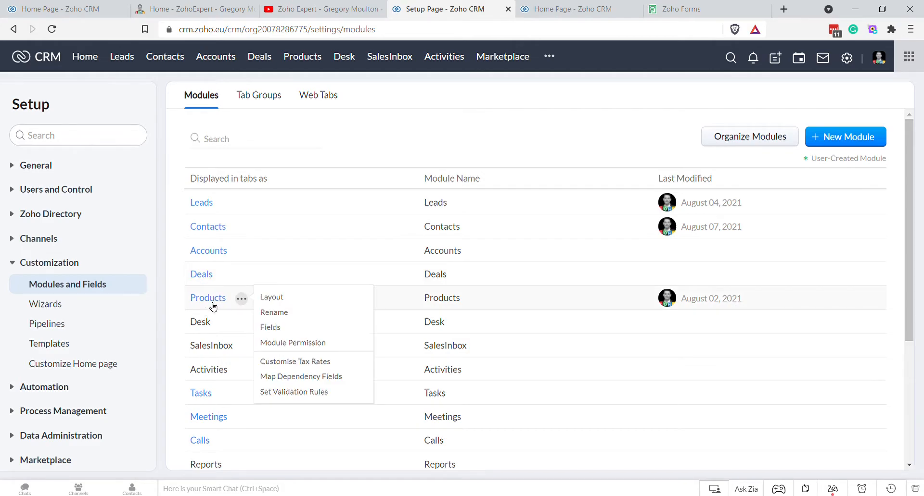
click(216, 233)
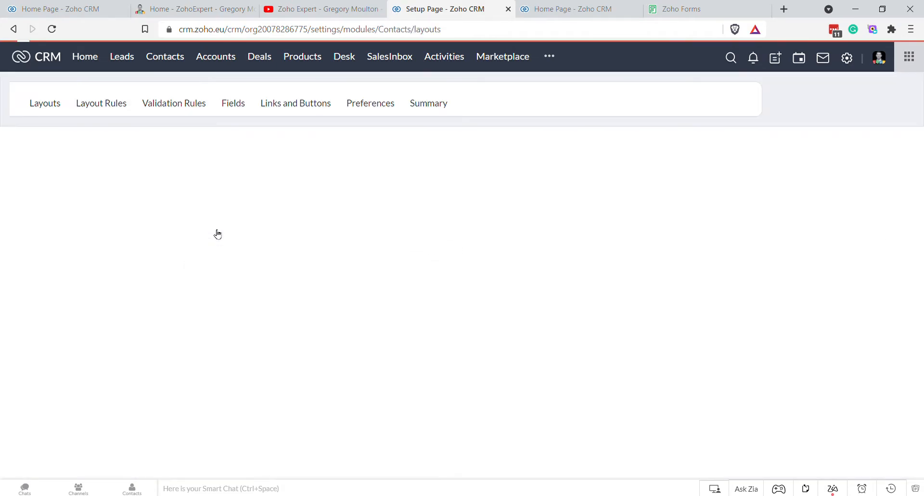
click(459, 139)
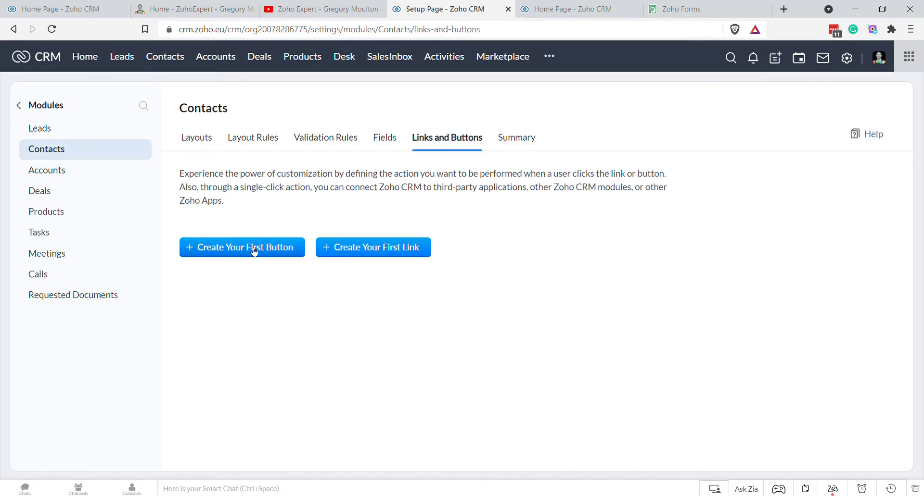
click(848, 59)
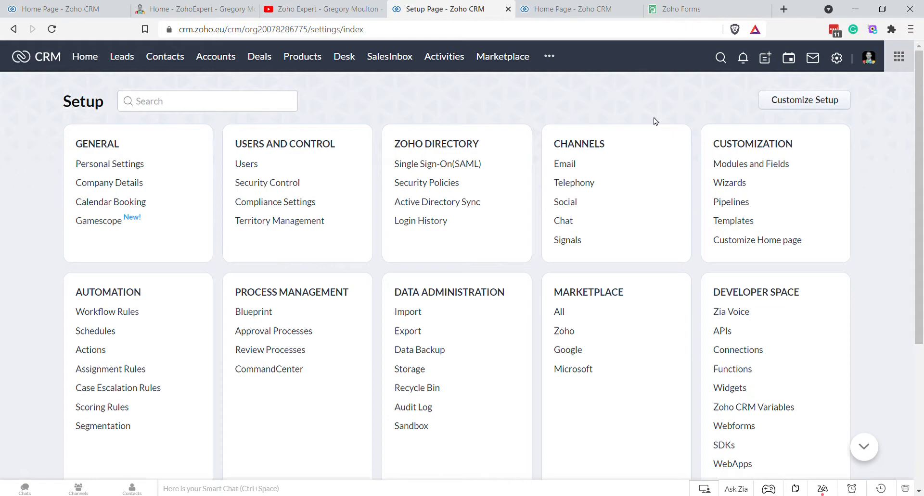
Step: Open Modules and Fields and check the extra modules list for Requested Documents
click(547, 57)
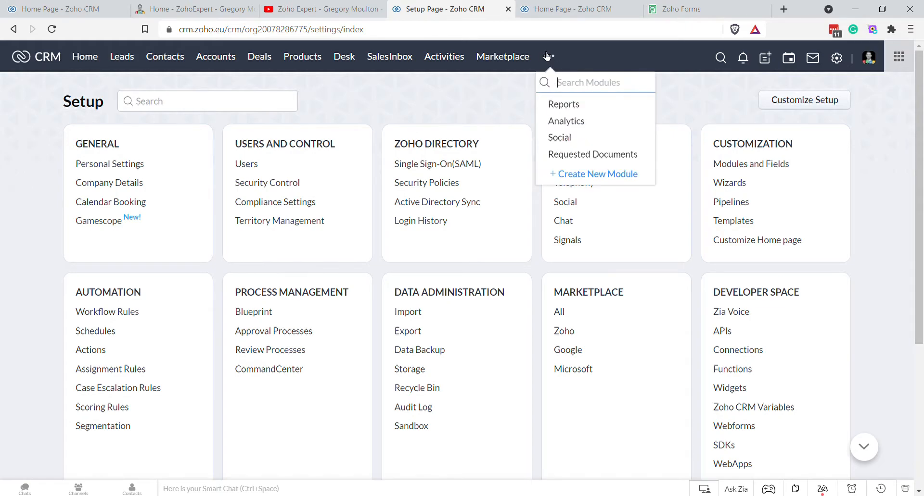
click(493, 95)
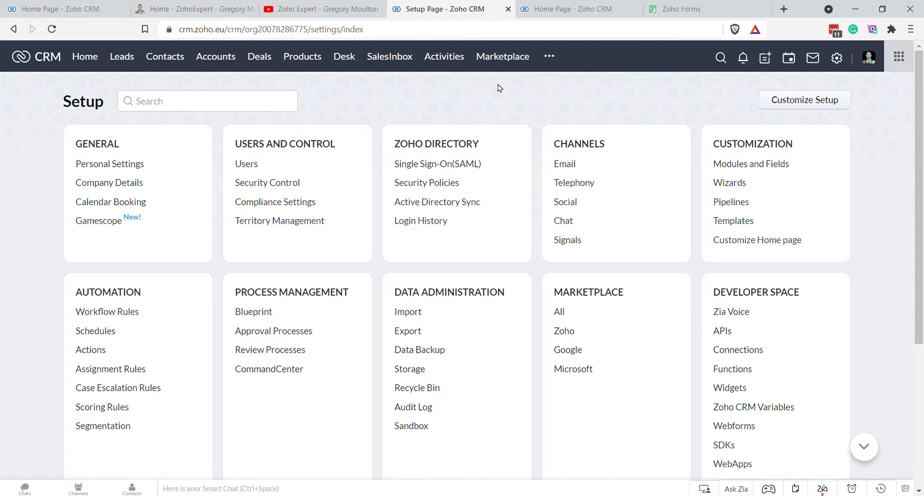
click(549, 56)
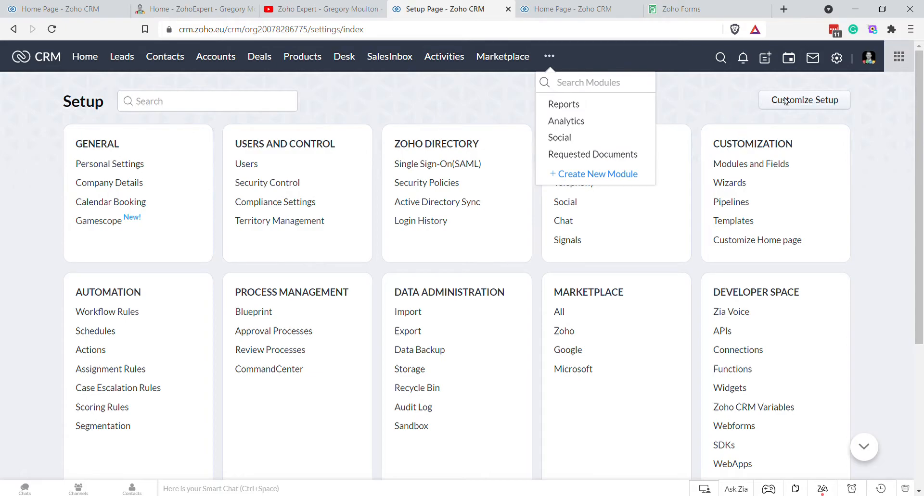
click(753, 165)
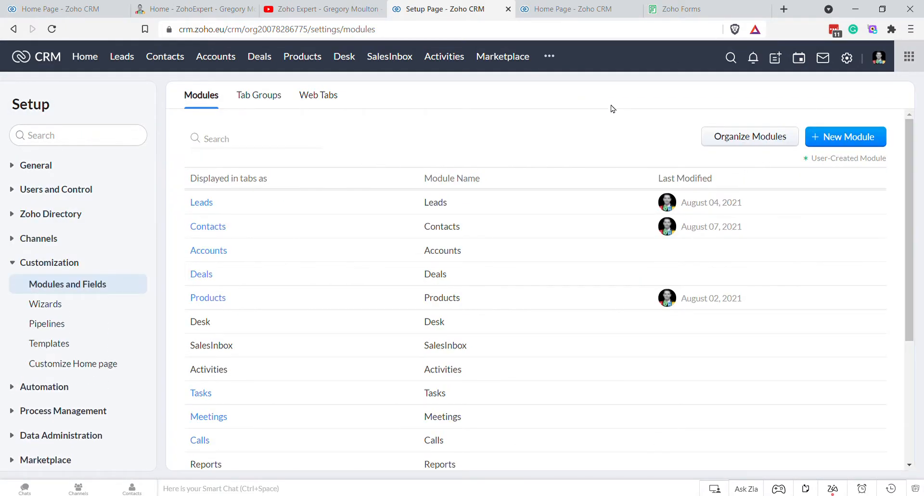
click(549, 56)
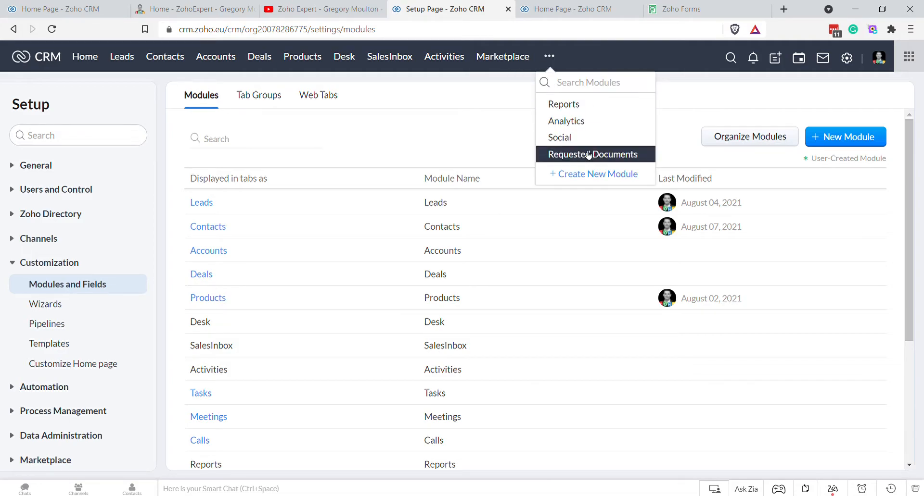
Step: Open the Contacts layout, then navigate via Modules and Fields to Contacts' Links and Buttons
mouse_move(224, 225)
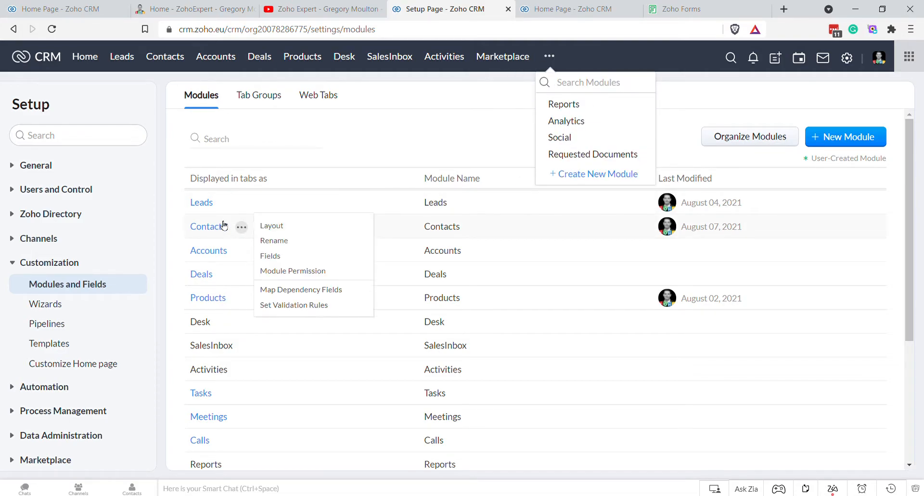
click(270, 226)
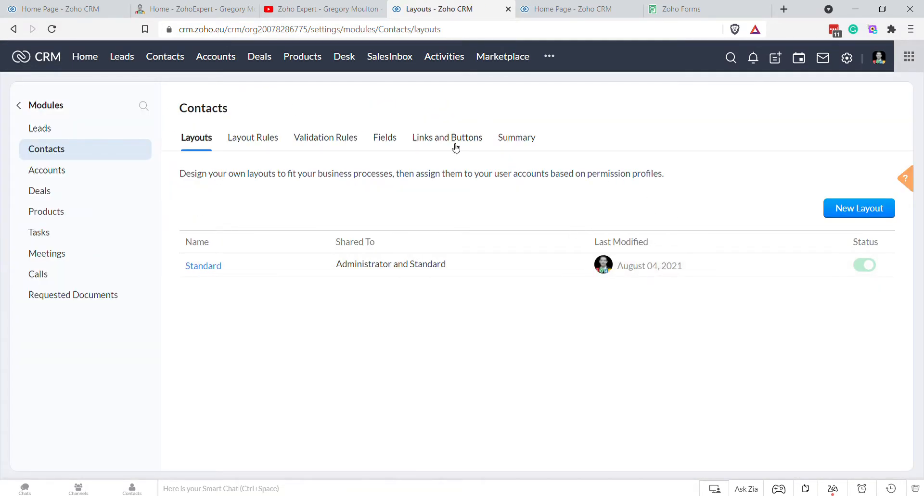
click(845, 60)
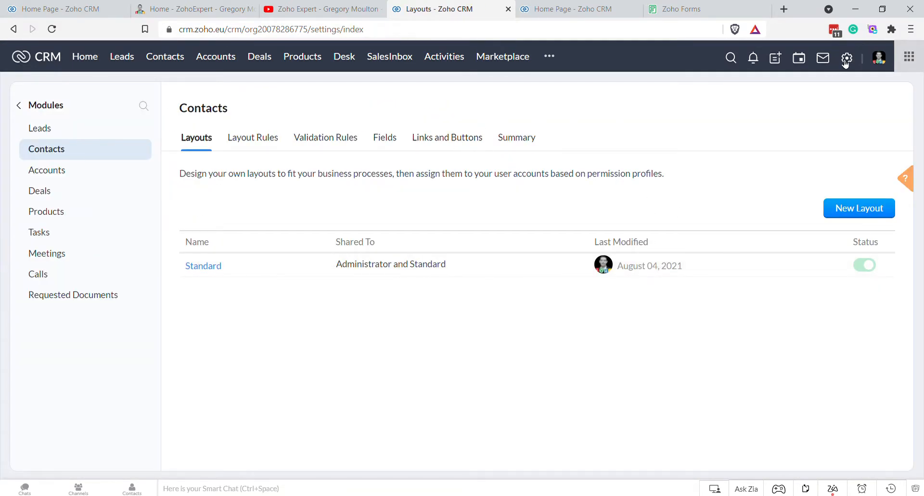
click(743, 165)
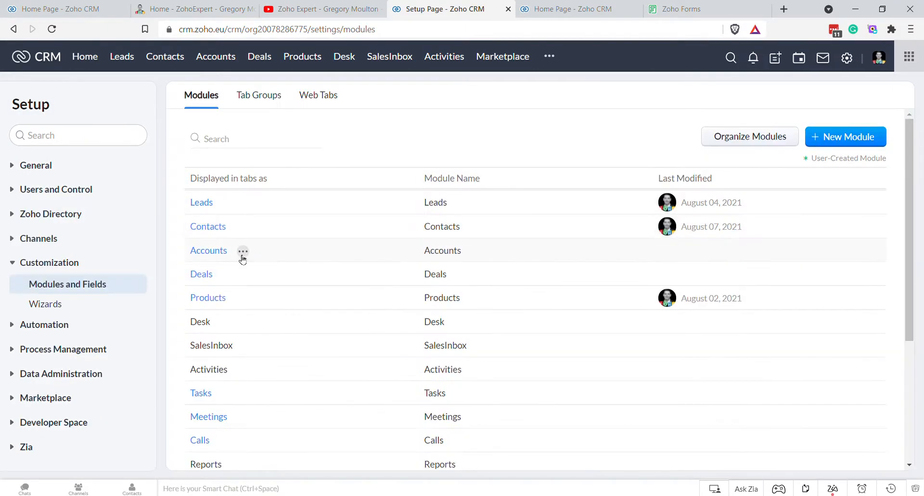
click(205, 230)
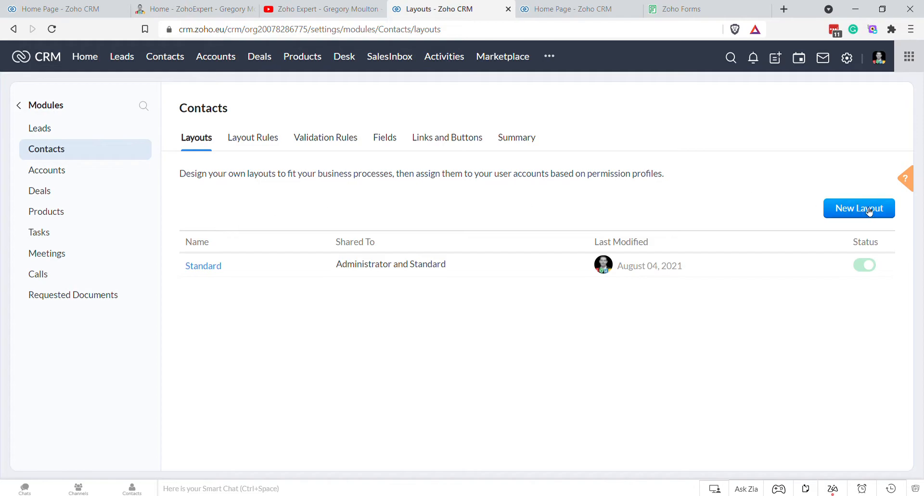
click(472, 140)
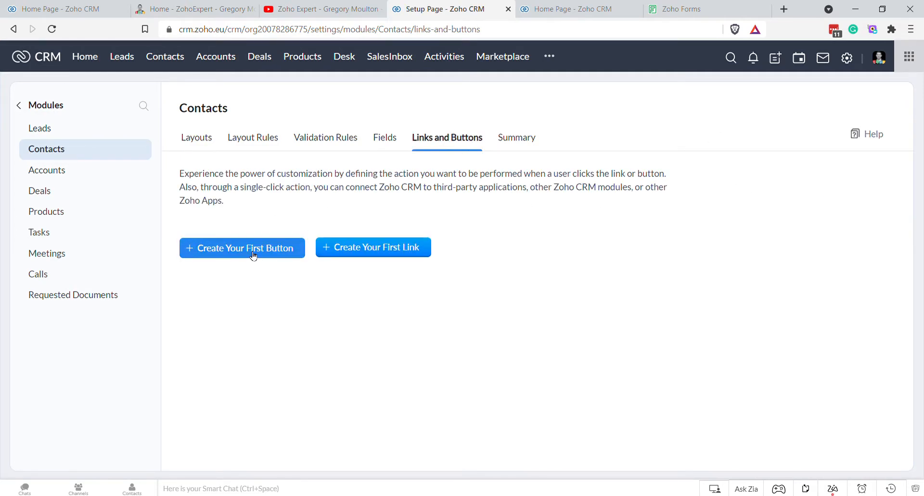
Step: Create a Contacts button named 'Request Proof of Address' placed on the View Page
click(253, 256)
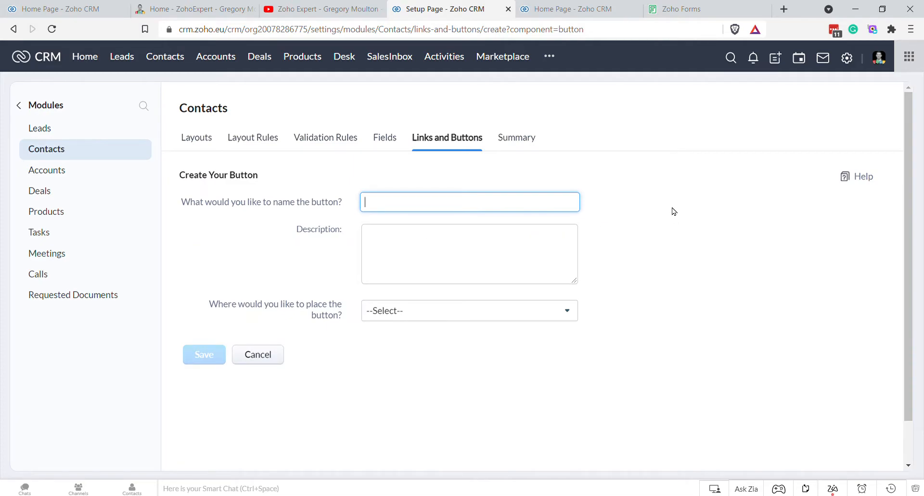
text(Request Proof of Address)
click(459, 317)
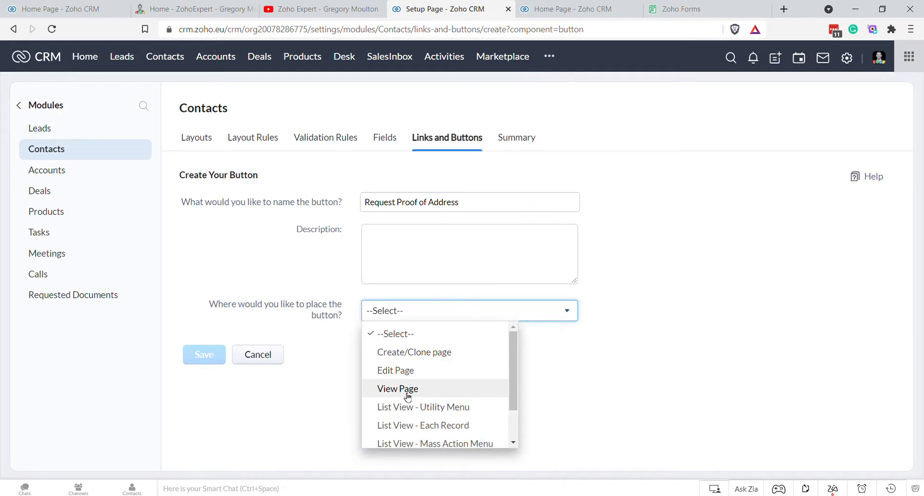
click(407, 393)
Step: Open the demo contact's record in a separate tab, then return to the button form's action choices
middle_click(165, 60)
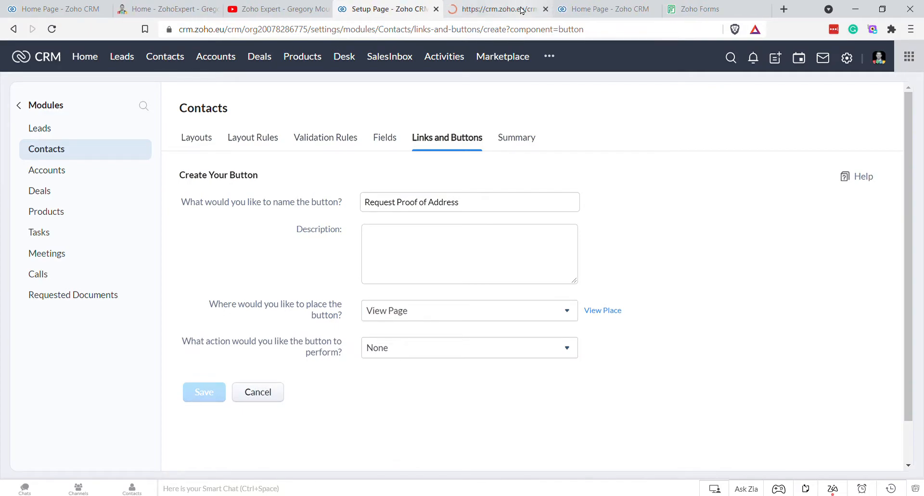
click(522, 10)
click(371, 11)
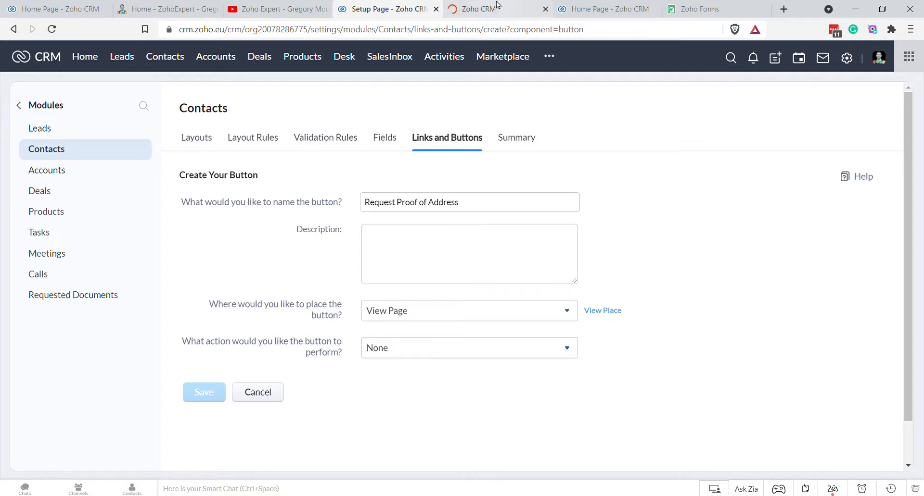
key(ctrl+Tab)
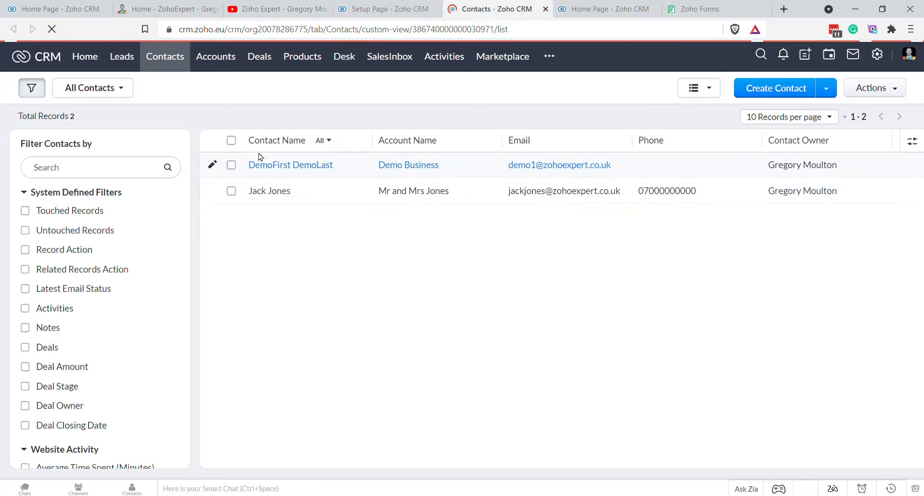
click(276, 169)
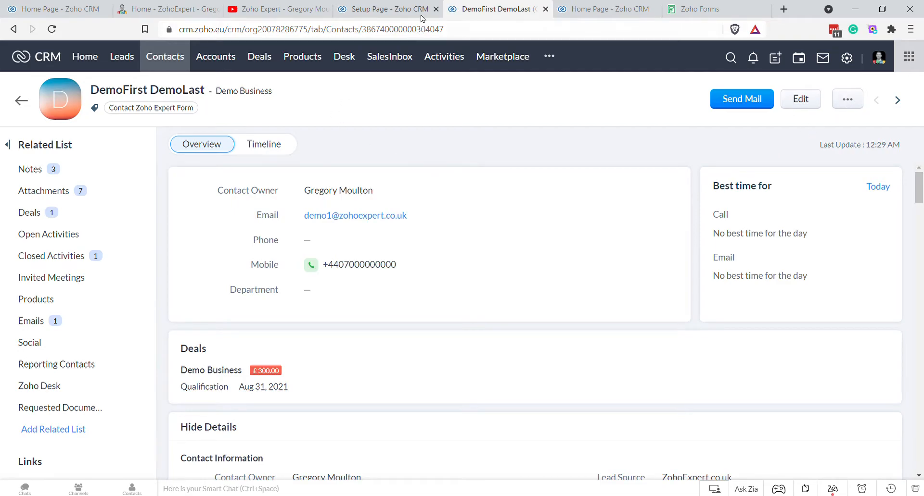
click(615, 9)
click(413, 9)
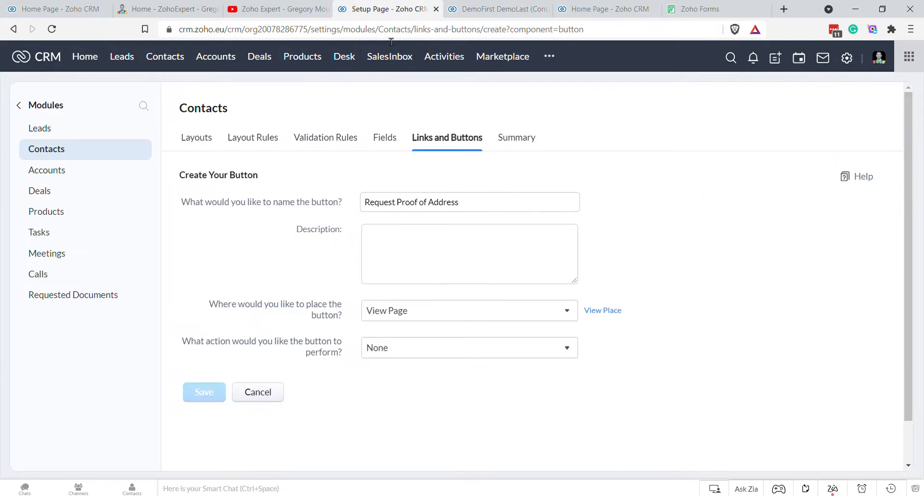
click(447, 259)
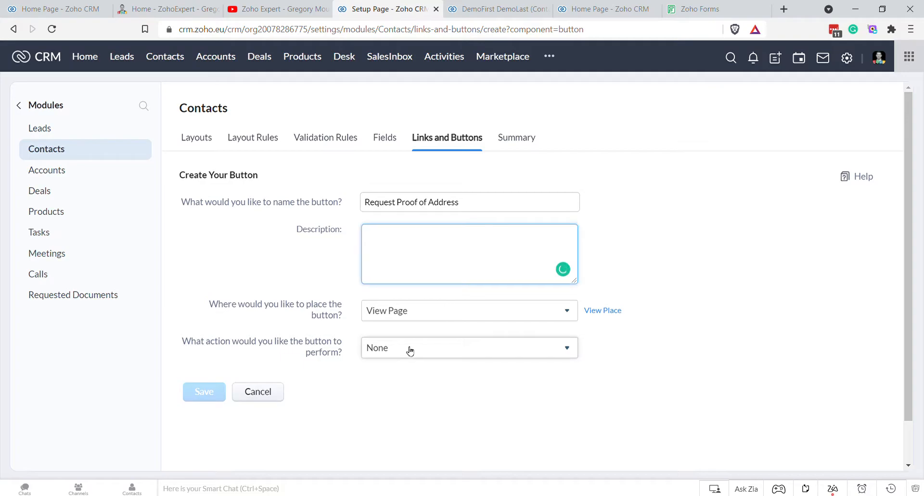
click(408, 348)
Step: Create a Writing Function named Request_Contact_Proof_of_Address, reusing that name as its display name
click(410, 280)
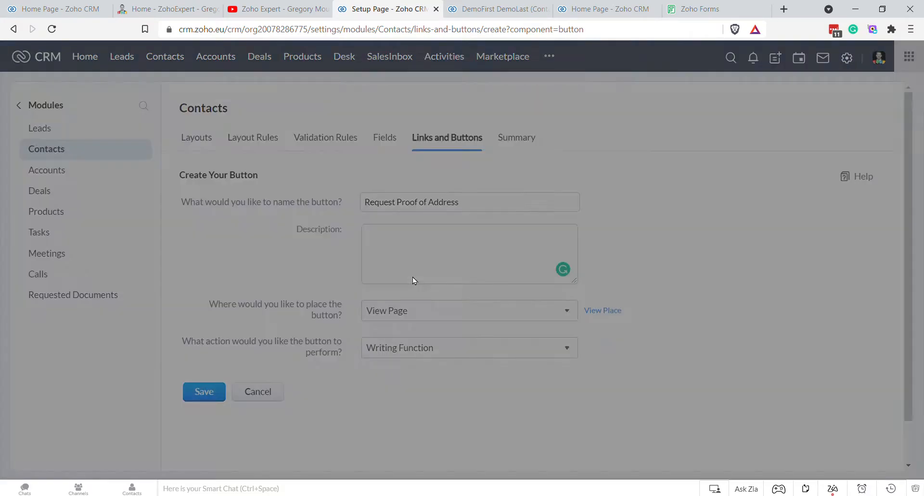
text(Req)
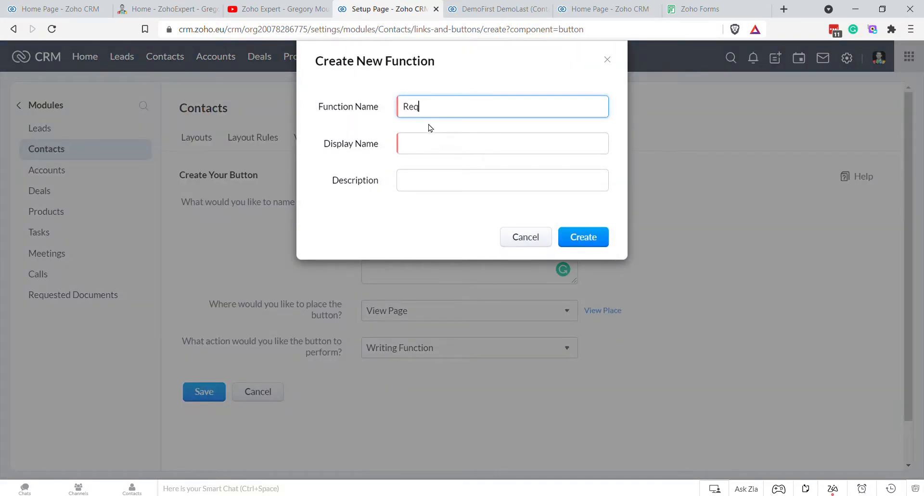
text(uest_Contact)
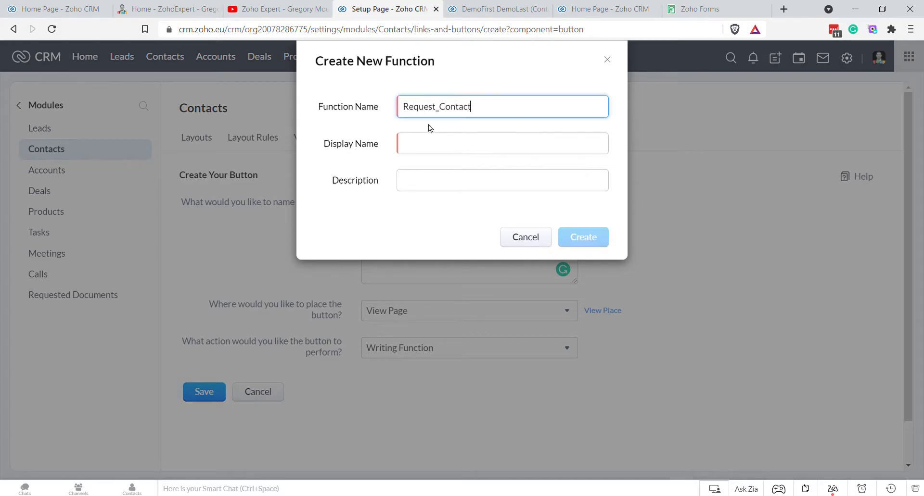
text(_Proof)
key(BackSpace)
text(_op_Address)
key(ctrl+a)
key(ctrl+c)
click(503, 150)
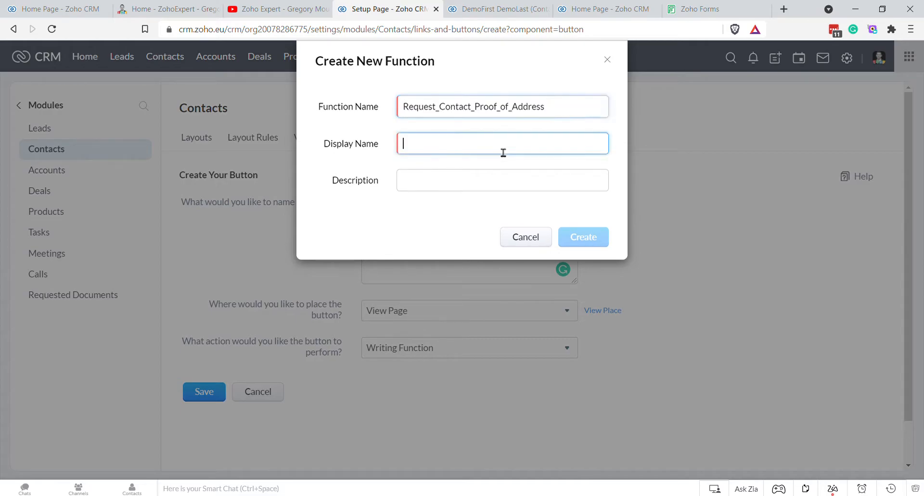
key(ctrl+v)
click(590, 239)
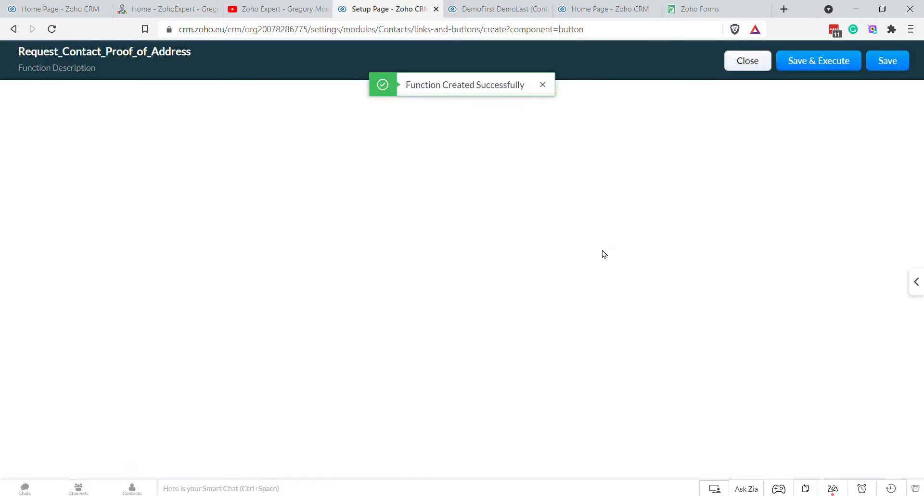
Step: Write code setting returnVar = "Error"; followed by return returnVar;
click(175, 132)
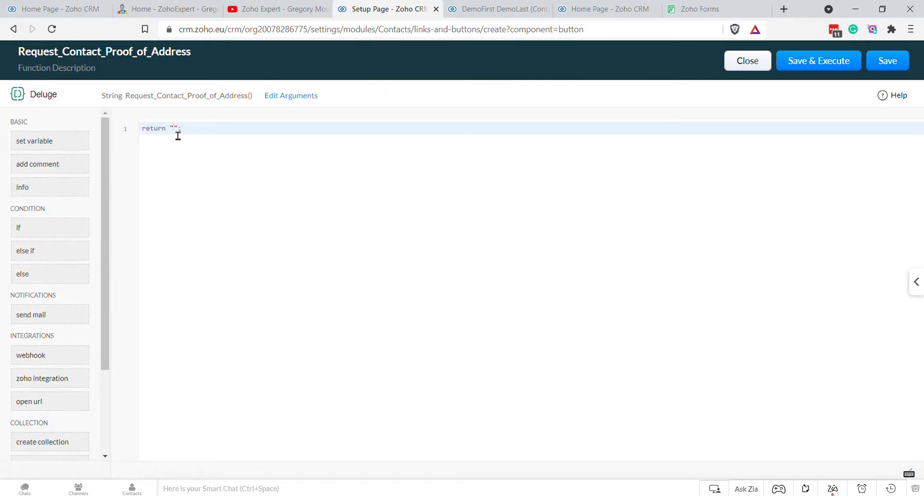
double_click(176, 133)
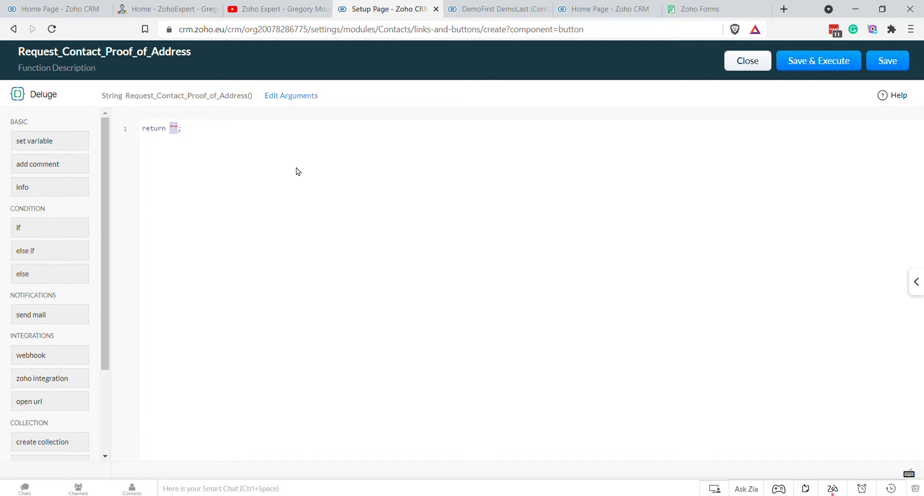
text(returnVar)
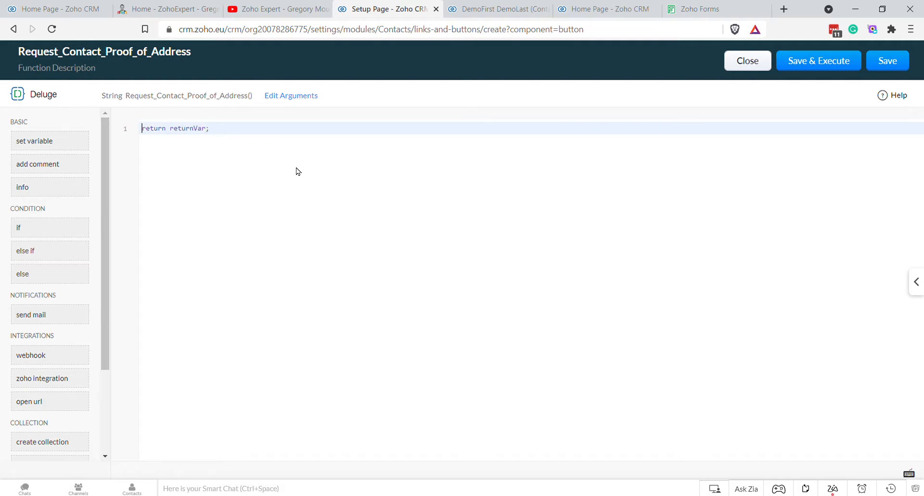
key(Return)
key(Return)
key(Return)
key(Up)
key(Up)
key(Up)
key(Return)
key(Return)
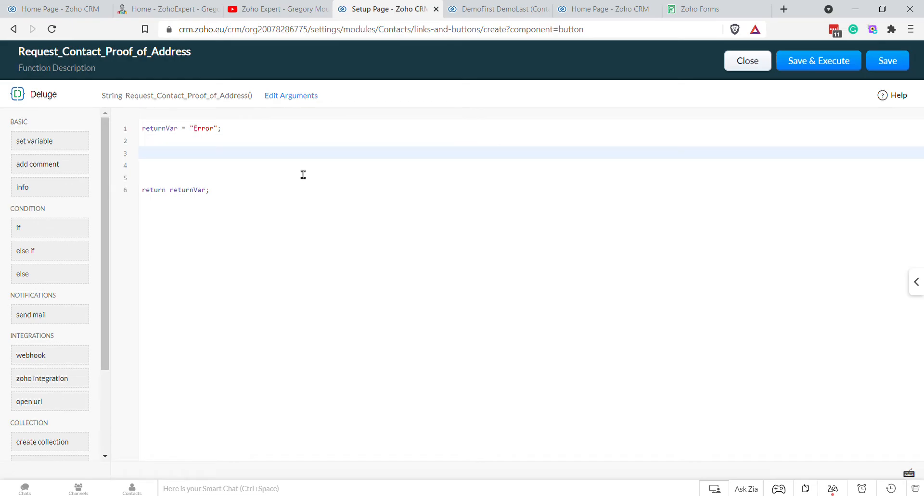
click(290, 96)
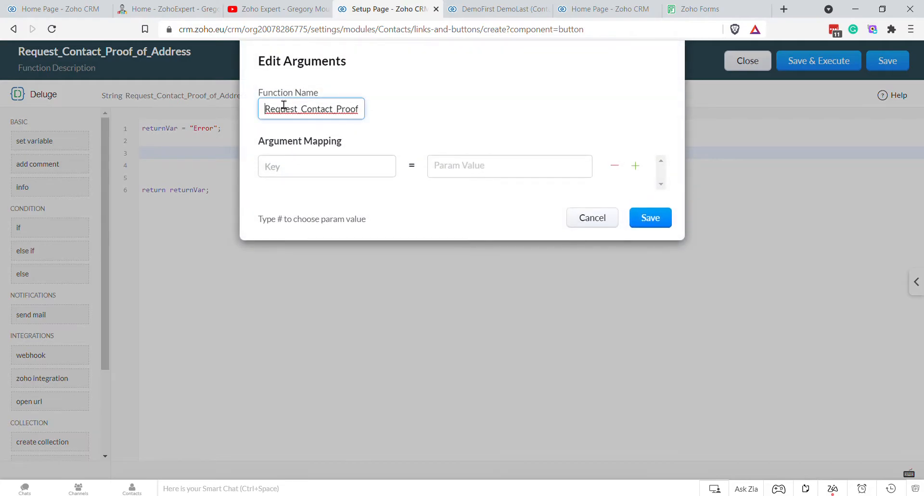
Step: Add argument Contact_Record_ID mapped to Contacts – Contact Id and save it
click(362, 176)
text(Rec)
key(BackSpace)
key(BackSpace)
key(BackSpace)
text(Conjtact_Record_ID)
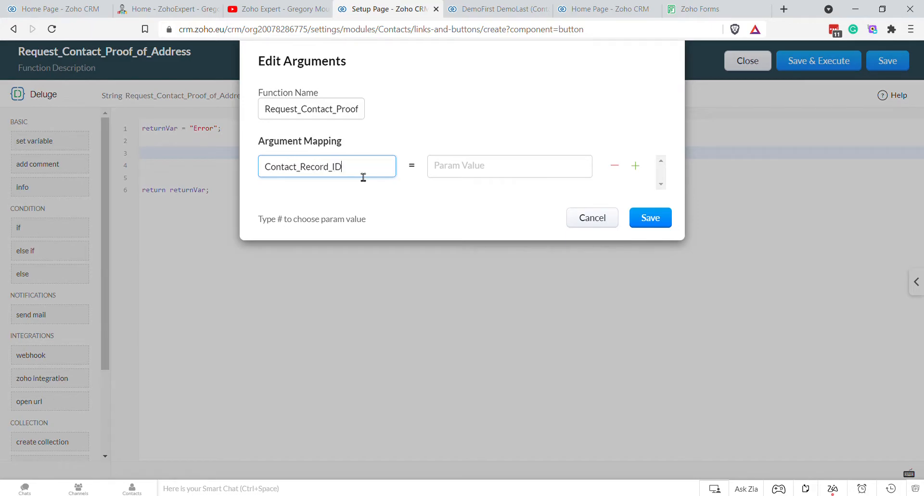
click(470, 173)
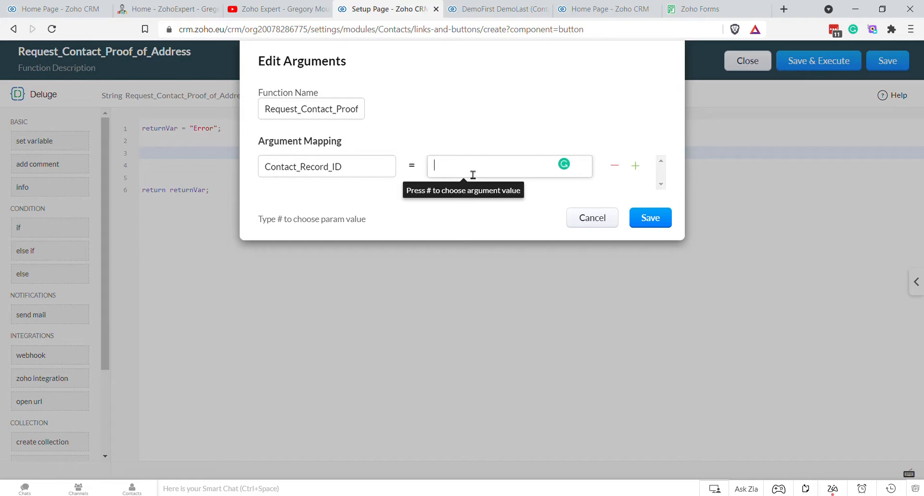
text(#)
click(508, 199)
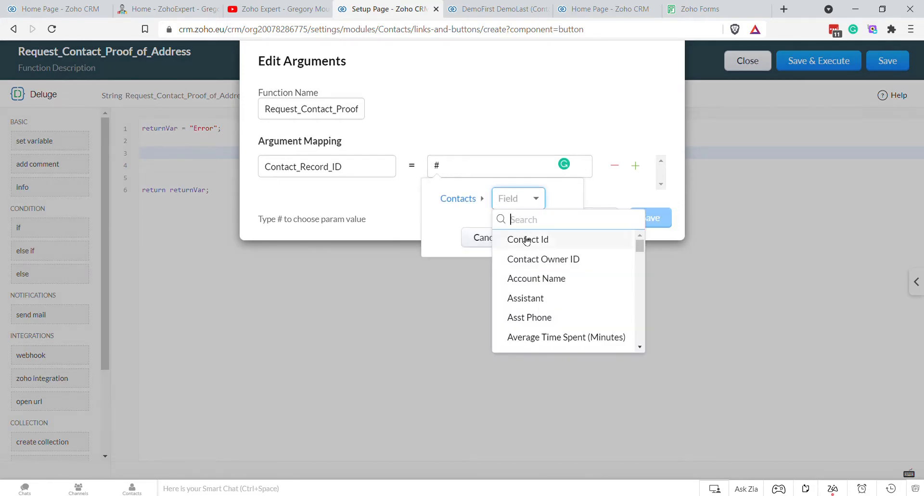
click(526, 241)
click(549, 240)
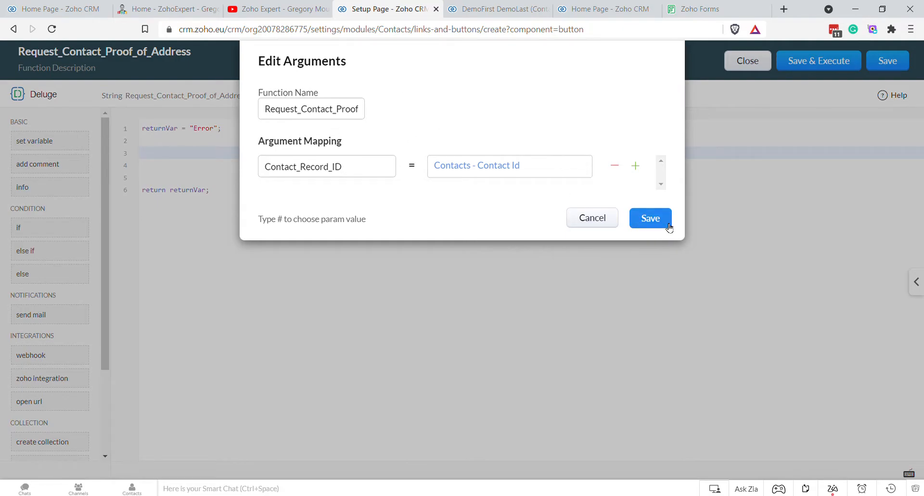
click(649, 218)
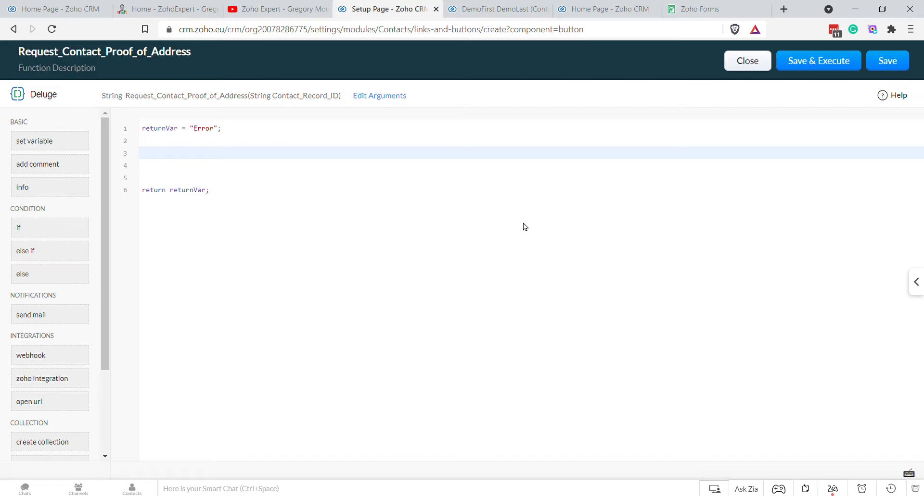
Step: Add an if block testing Contact_Record_ID != null && Contact_Record_ID != ""
text(if)
key(Return)
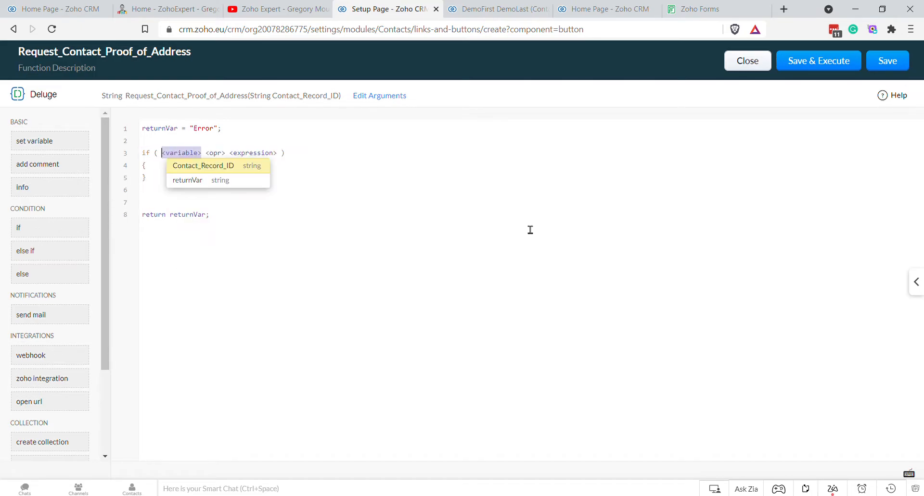
key(Return)
key(Down)
key(Return)
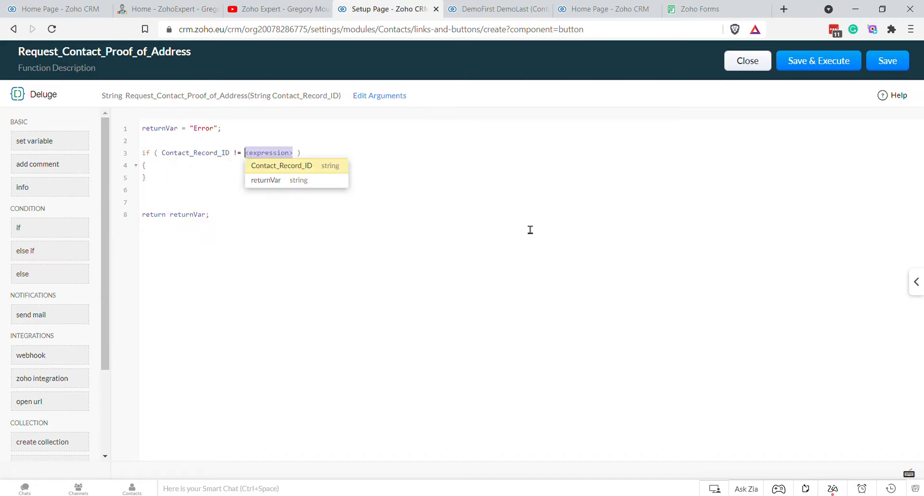
text(null )
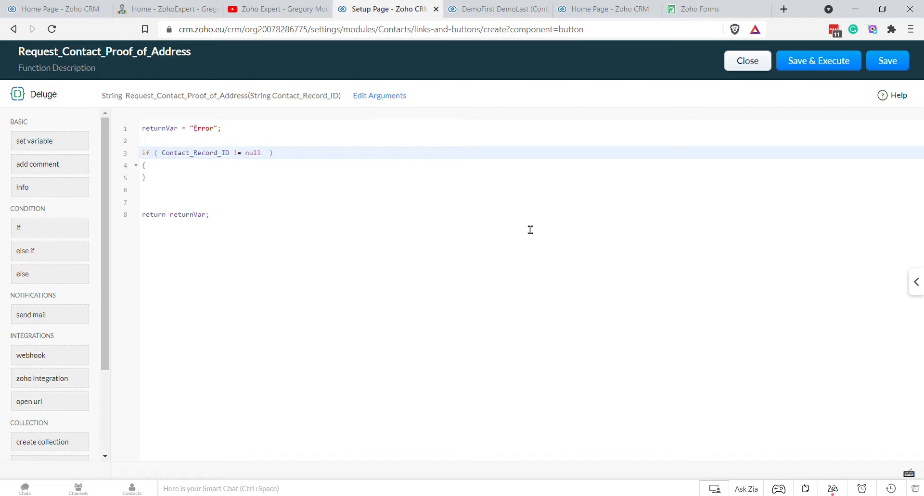
text(&&)
key(Return)
key(Down)
key(Return)
text(")
key(Down)
key(Return)
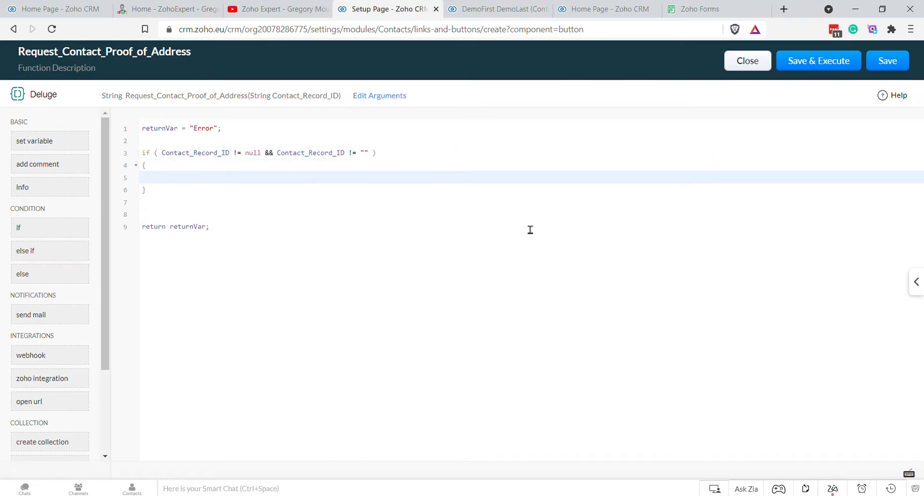
key(Down)
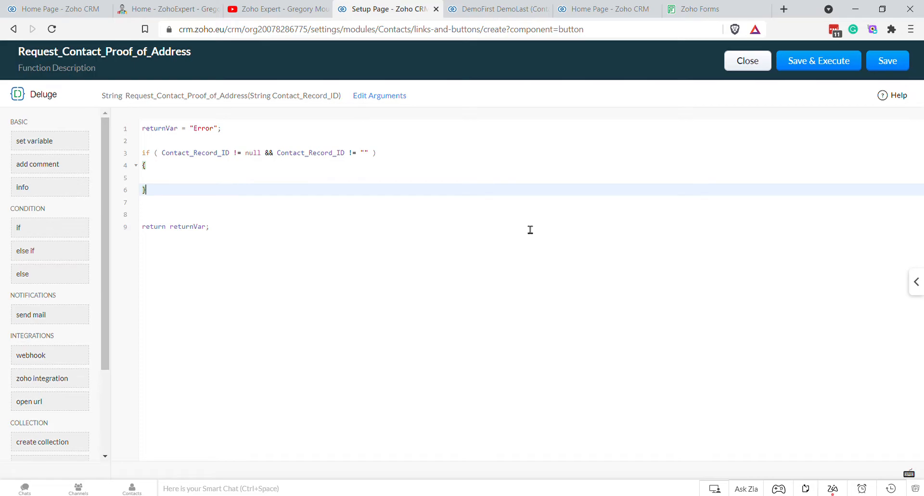
key(Return)
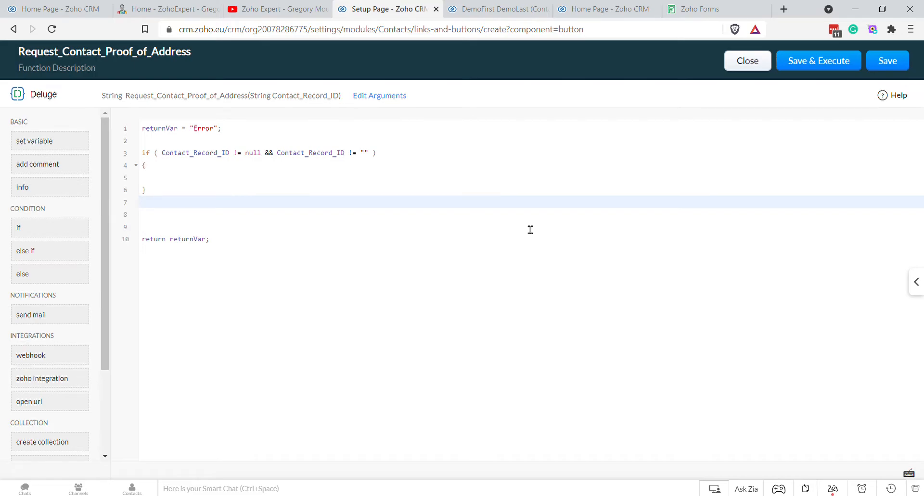
Step: Add an else branch setting returnVar = "No Contact Record ID Found";
click(262, 192)
click(251, 157)
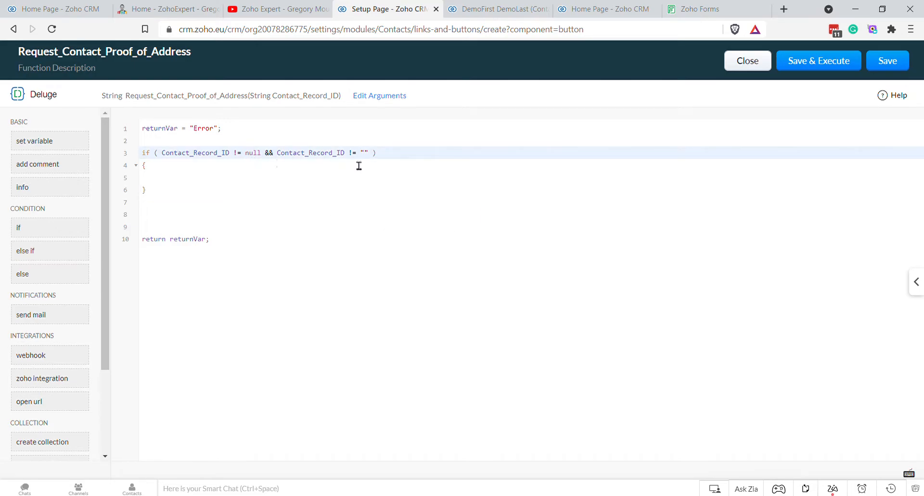
click(251, 187)
click(211, 200)
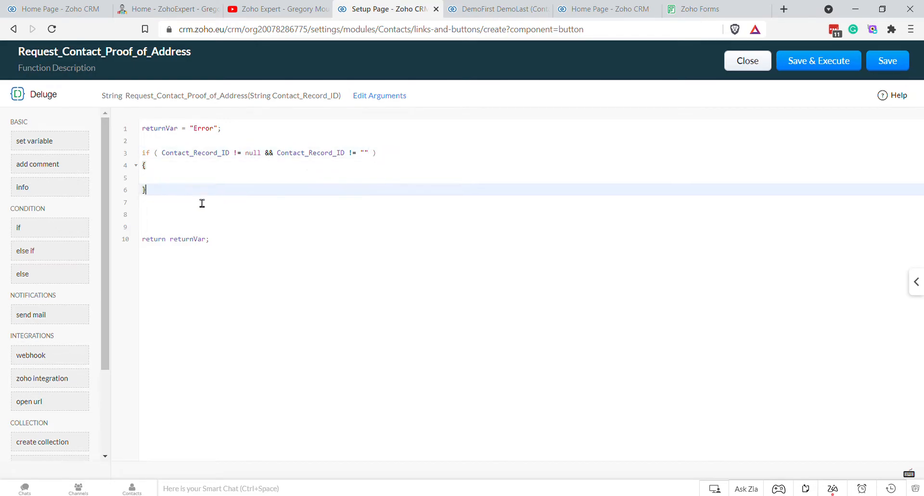
key(Return)
text(else)
key(Return)
text({)
key(Return)
text(})
key(Up)
key(Return)
text(returnVar)
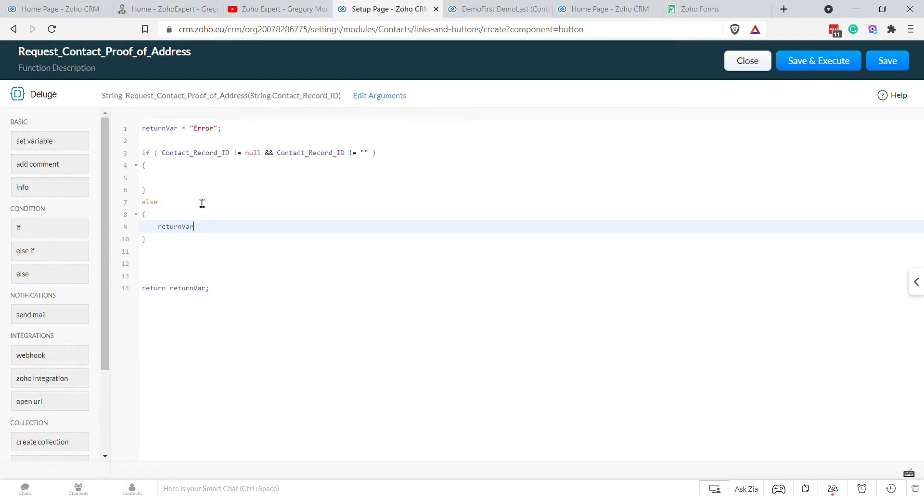
text( = "No Record ID )
text(Found)
text(Contact)
key(Down)
key(Up)
key(End)
text(;)
key(Up)
key(Up)
key(Up)
key(Up)
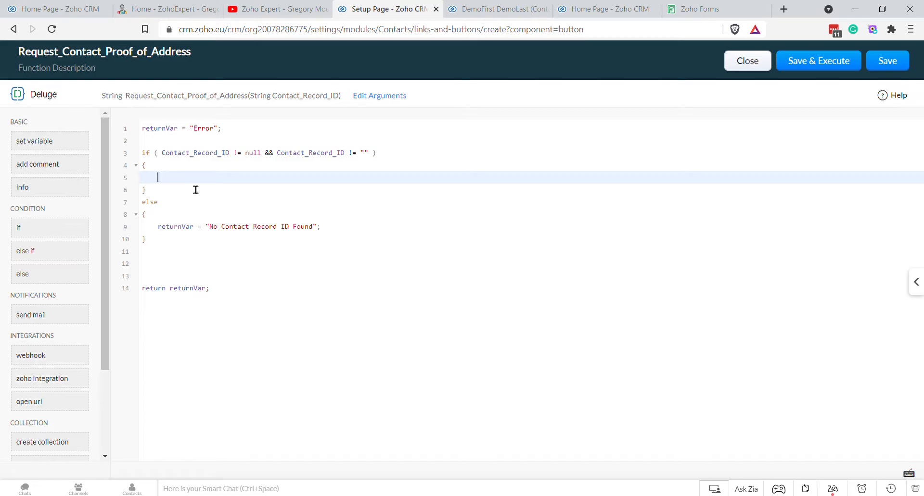
Step: Open Setup's APIs > API names list and view the Requested Documents fields
click(616, 12)
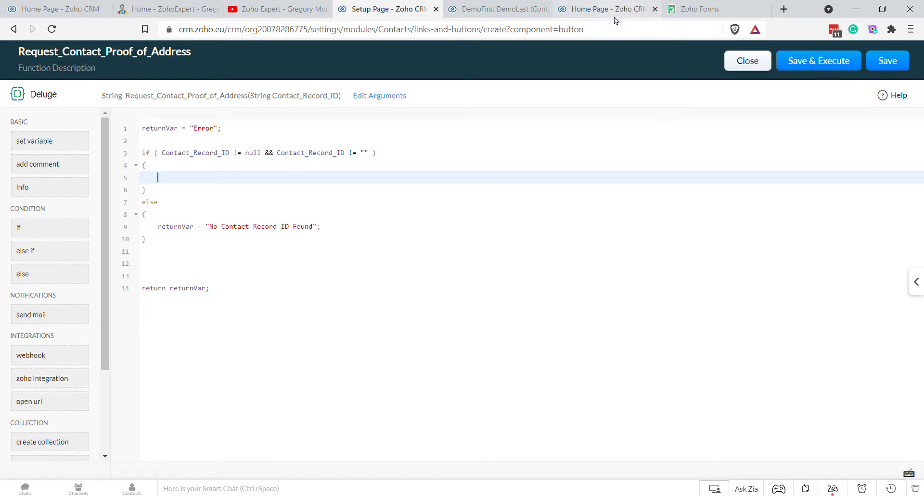
click(846, 58)
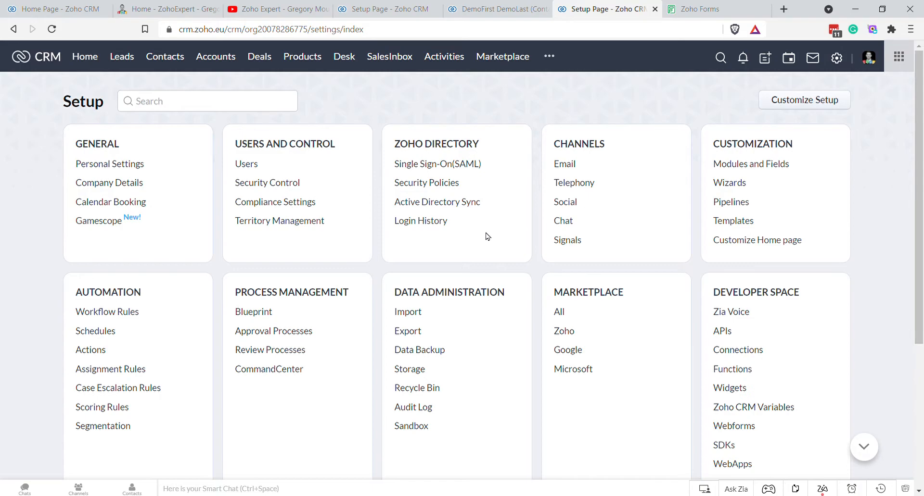
scroll(366, 323, down, 1)
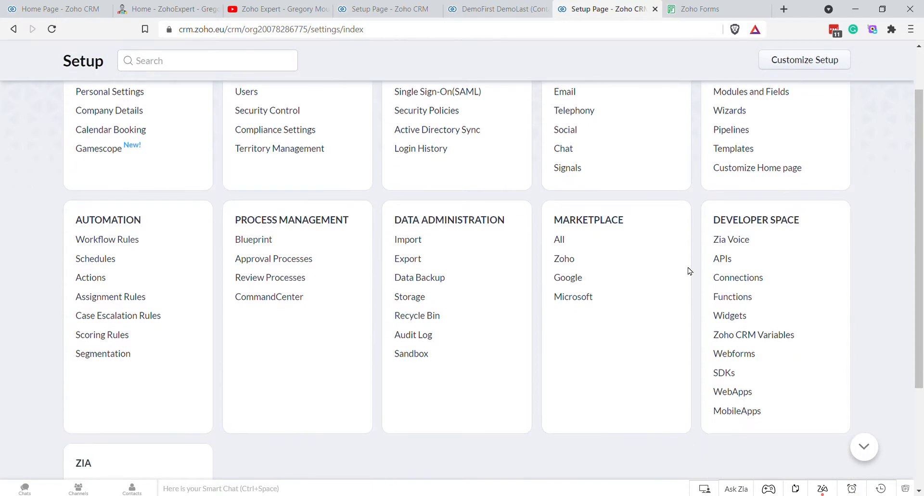
click(724, 263)
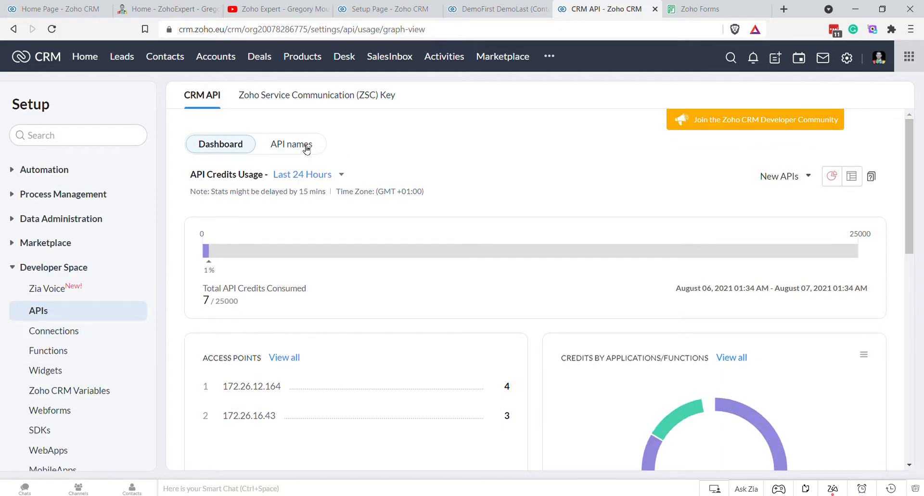
click(306, 150)
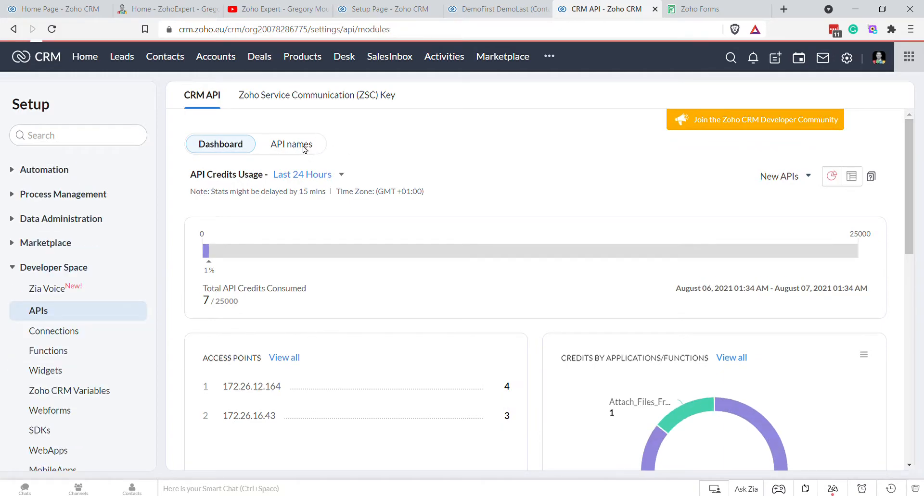
scroll(265, 359, down, 3)
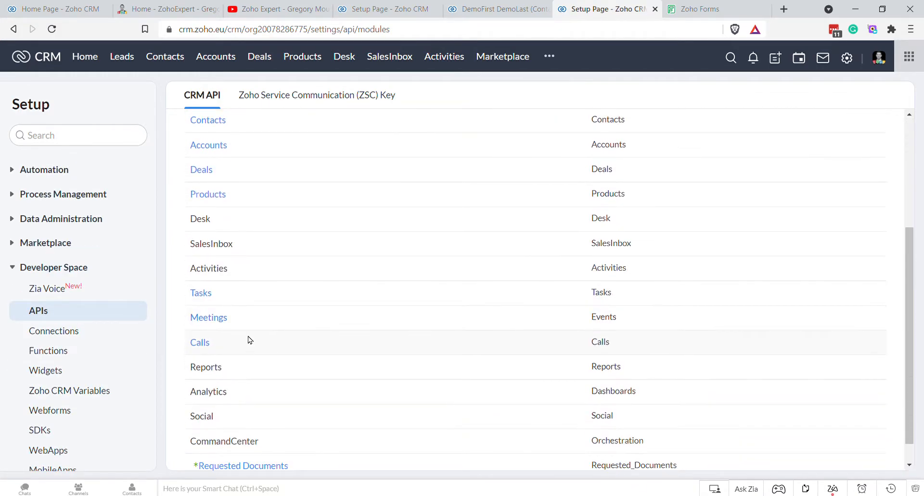
scroll(250, 365, down, 1)
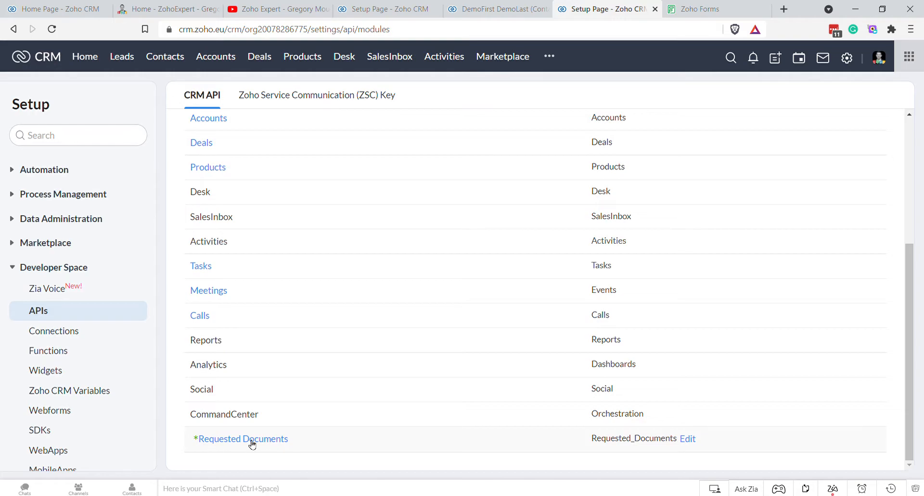
click(250, 441)
Step: Select the Name API name of Requested Document Name, then return to the function editor
scroll(549, 284, down, 1)
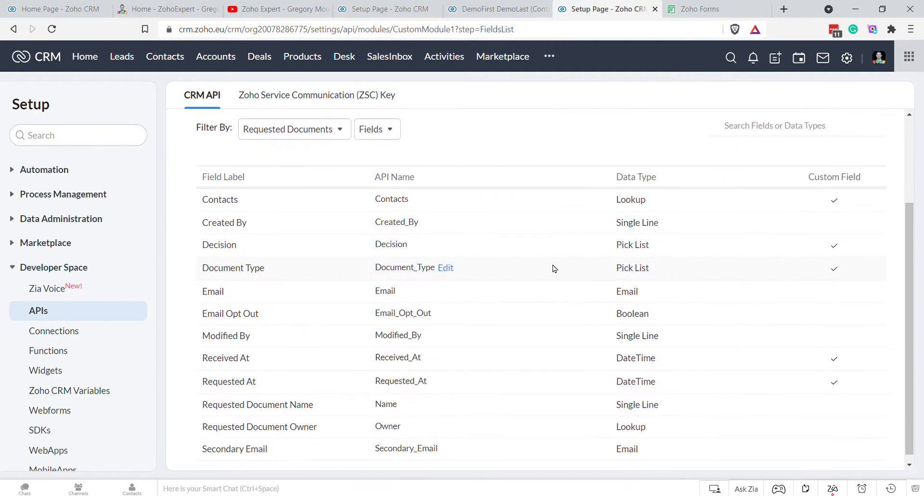
scroll(418, 241, down, 1)
double_click(386, 398)
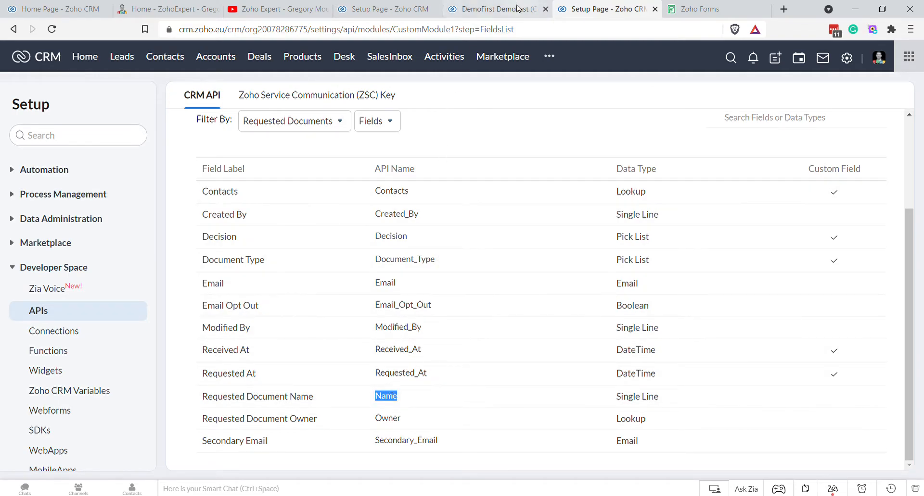
click(495, 9)
drag(403, 12, 513, 10)
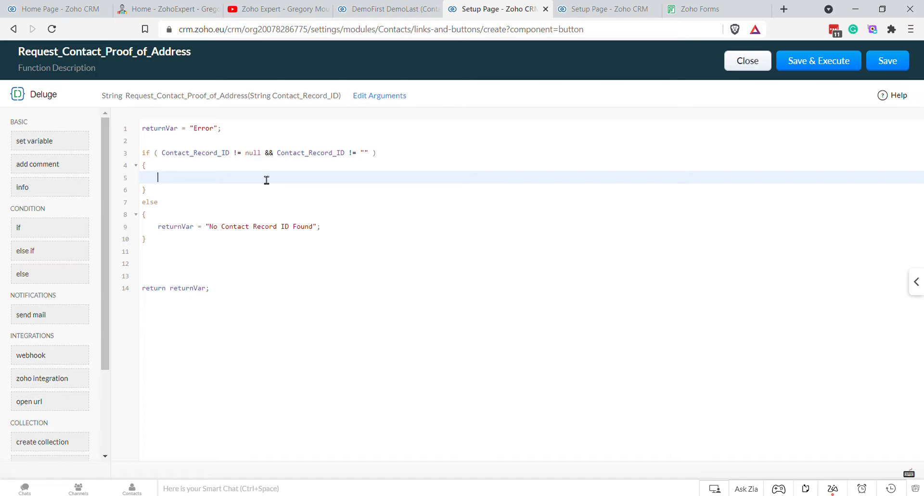
Step: Declare Create_Requested_Document_Map = map(); in the if block and start its put("Name", ) line
text(Requested_Document_Map)
key(Left)
key(Left)
key(Left)
key(Left)
key(Left)
key(Left)
key(Left)
key(Left)
key(Left)
key(Left)
key(Left)
key(Left)
key(Left)
key(Left)
key(Left)
key(Left)
key(Left)
key(Left)
key(Left)
key(Left)
key(Left)
key(Left)
text(Create_)
key(Right)
key(Right)
key(Right)
key(Right)
key(Right)
key(Right)
key(Right)
key(Right)
key(Right)
key(Right)
key(Right)
key(Right)
key(Right)
key(Right)
key(Right)
key(Right)
key(Right)
key(Right)
key(Right)
key(Right)
text(= map())
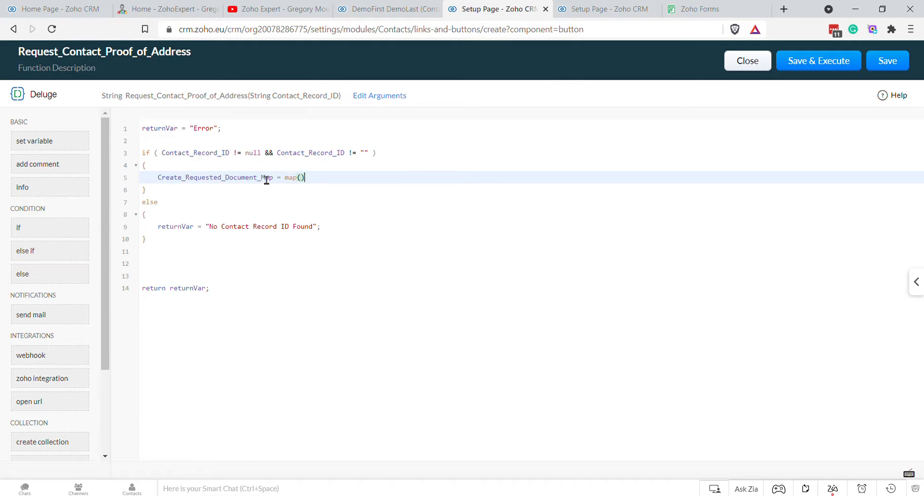
text(;)
key(Return)
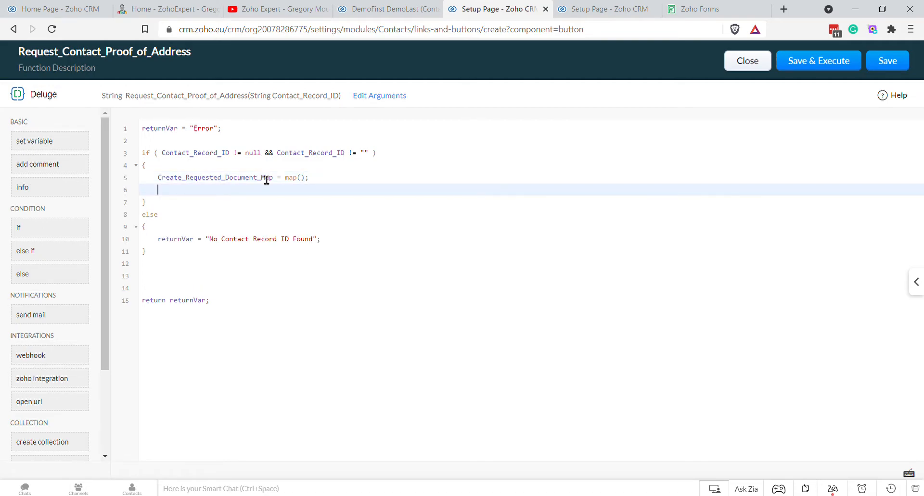
text(Create_Requested_Document_Map.p)
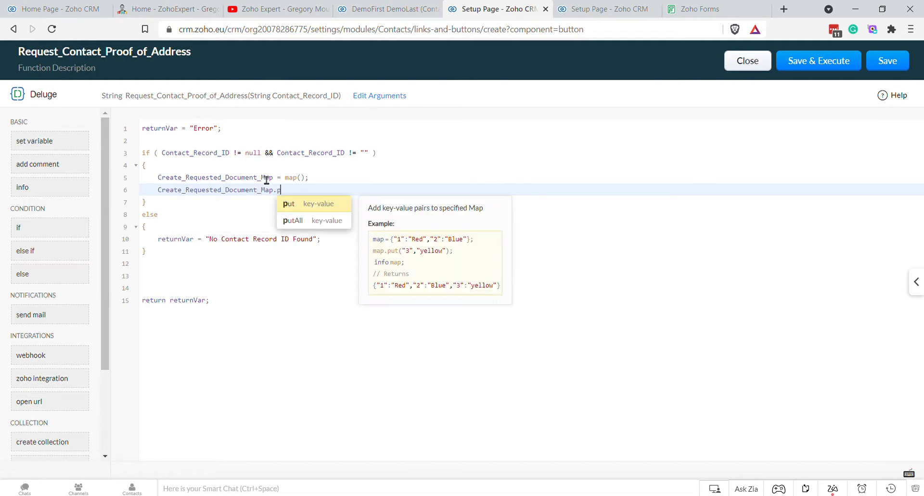
text(ut(")
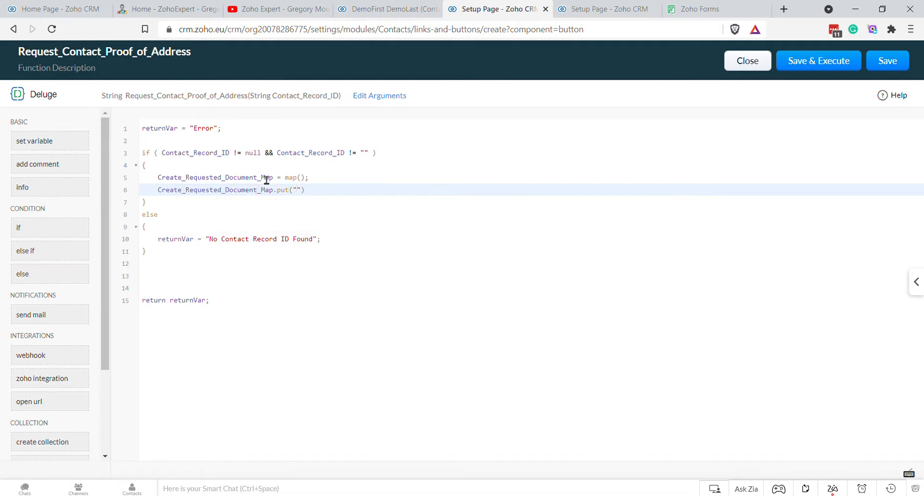
text(Name",)
key(Up)
key(Up)
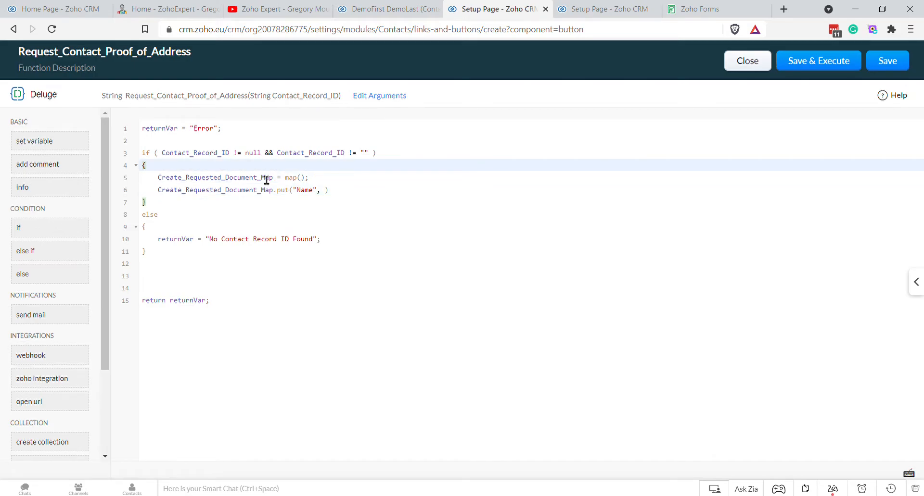
Step: Add a new function argument named Contact_Full_Name
click(386, 97)
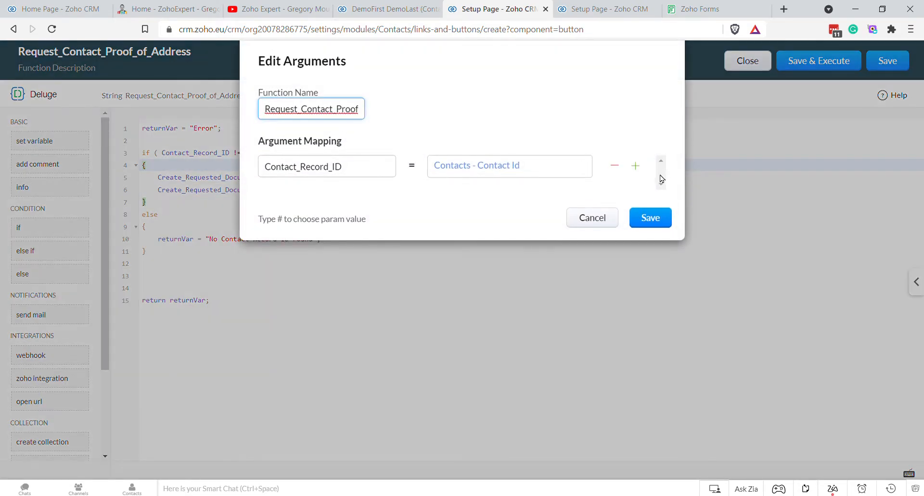
click(635, 166)
click(324, 205)
text(Contact_Full_Name)
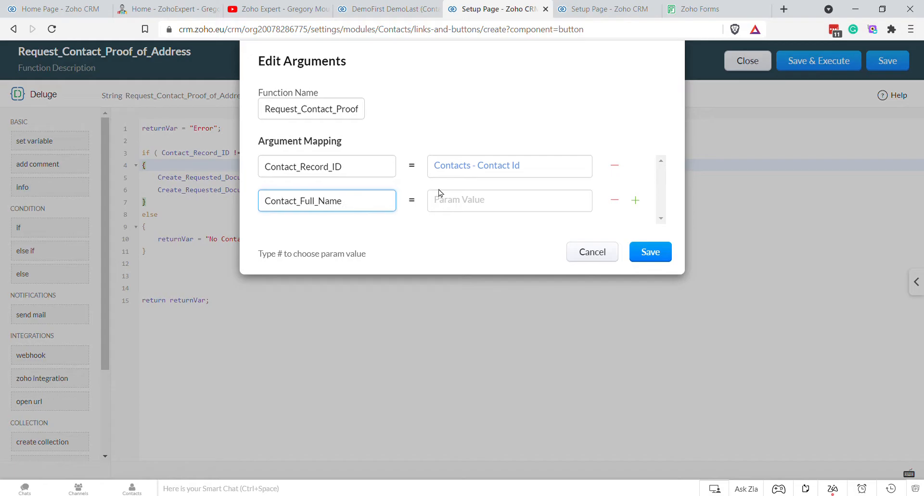
Step: Map the new argument to the contact's First Name field (#Contacts.First Name)
click(470, 204)
text(#)
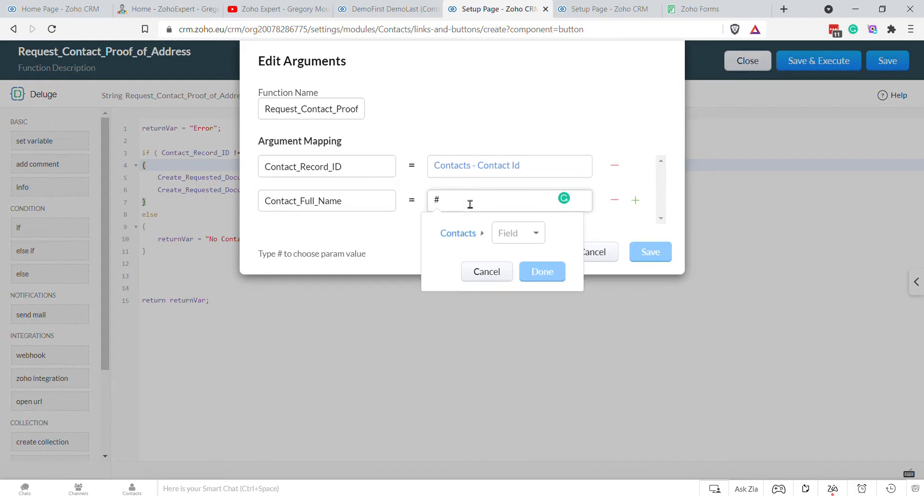
click(519, 233)
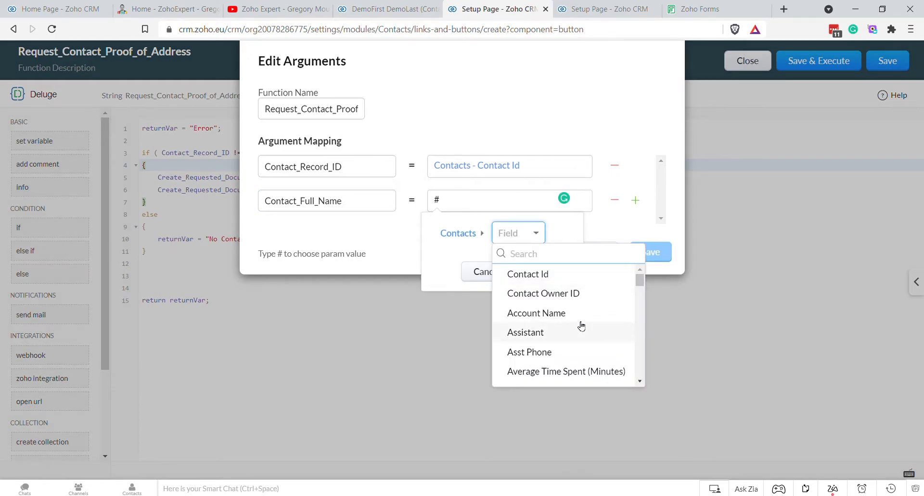
scroll(581, 326, down, 5)
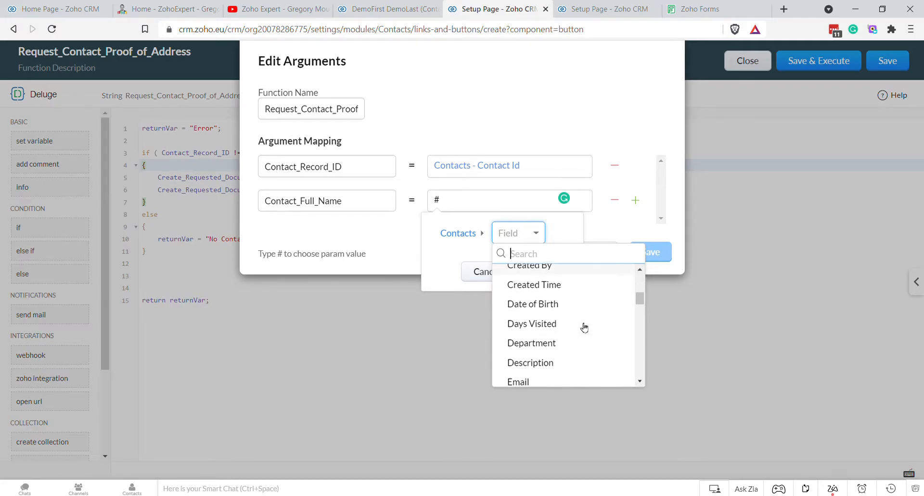
scroll(584, 327, down, 5)
scroll(585, 317, up, 3)
scroll(584, 316, down, 6)
scroll(584, 313, up, 3)
text(ful)
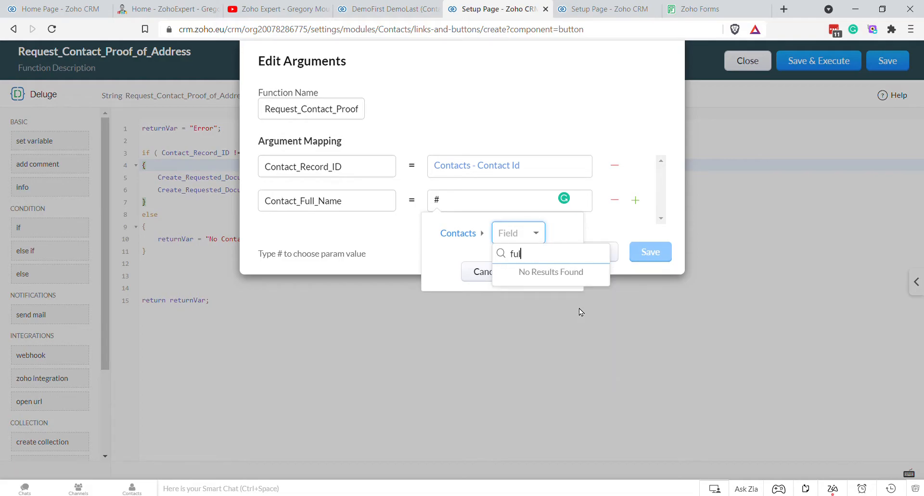
key(BackSpace)
text(ir)
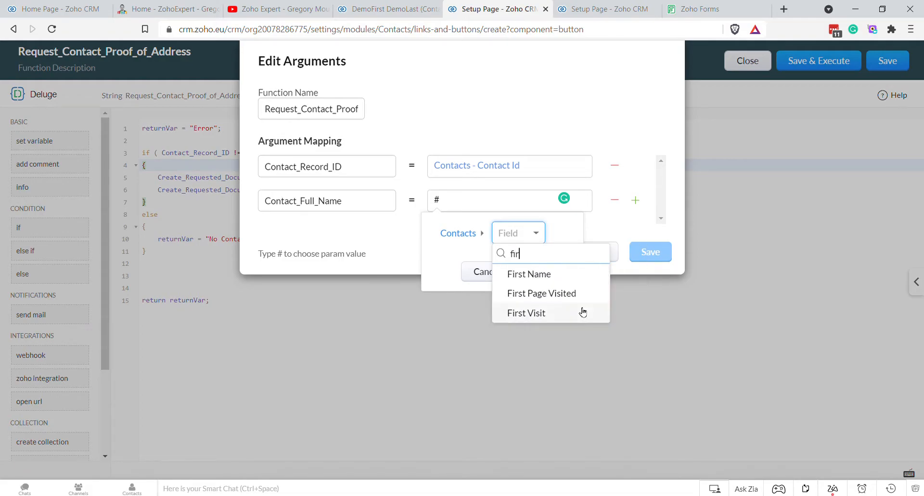
click(531, 275)
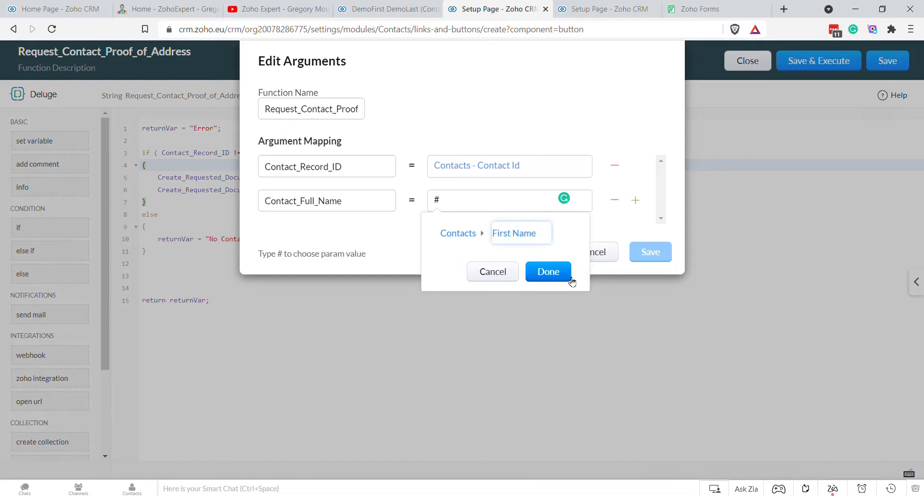
click(567, 275)
Step: Rename the argument from Contact_Full_Name to Contact_First_Name
click(634, 200)
double_click(320, 203)
click(310, 208)
text(irst)
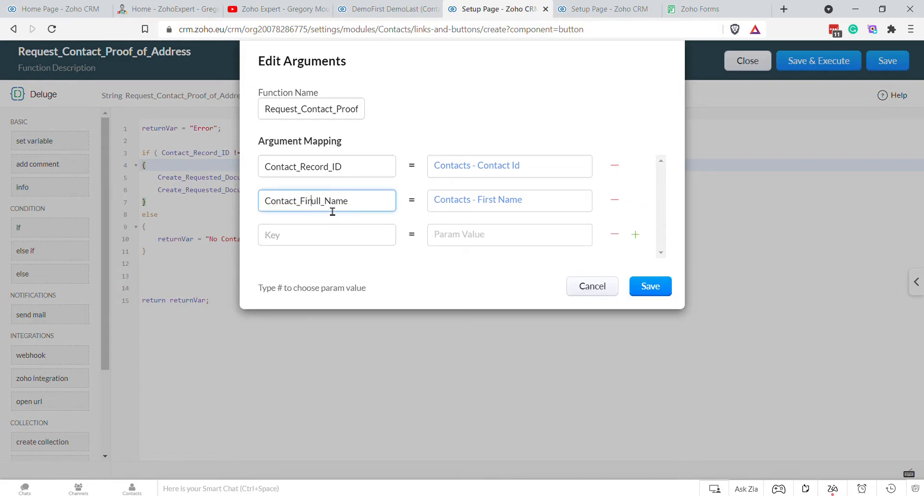
key(Delete)
key(Delete)
key(Delete)
Step: Add a Contact_Last_Name argument mapped to #Contacts.Last Name and save the arguments
double_click(332, 211)
key(ctrl+c)
click(337, 234)
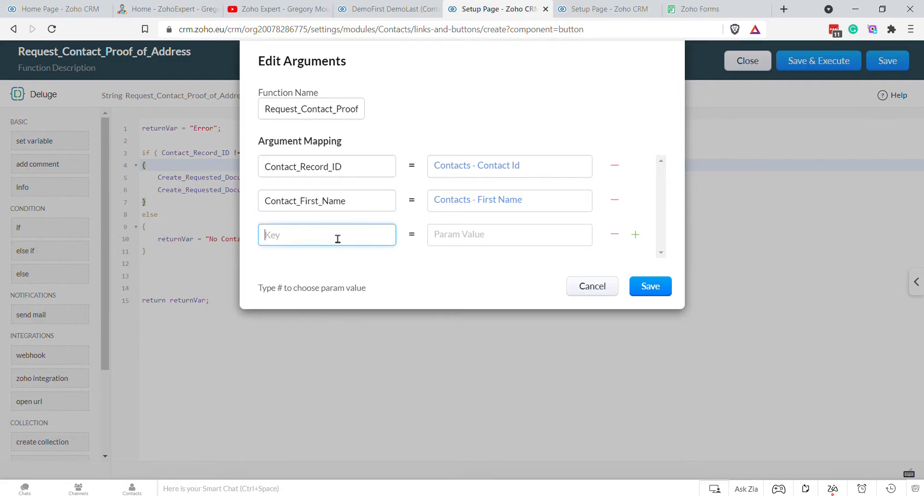
key(ctrl+v)
key(Delete)
key(Delete)
key(Delete)
key(BackSpace)
key(BackSpace)
text(Last)
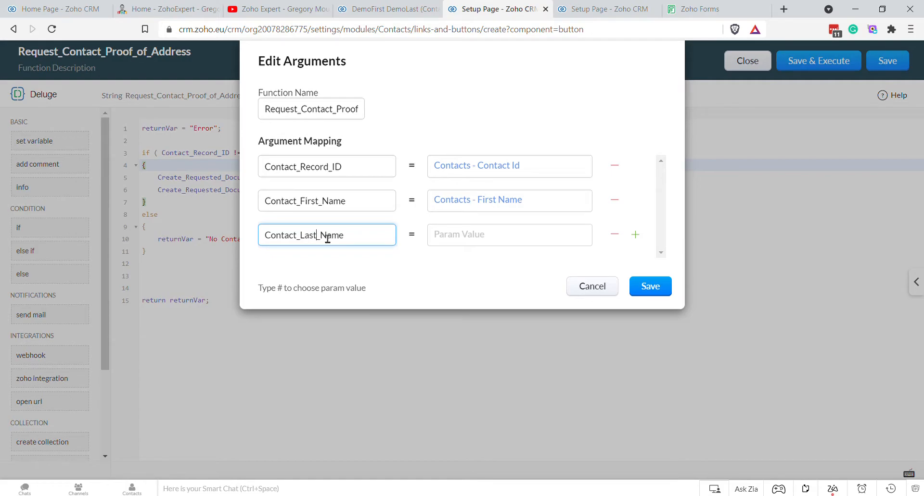
click(438, 234)
text(#)
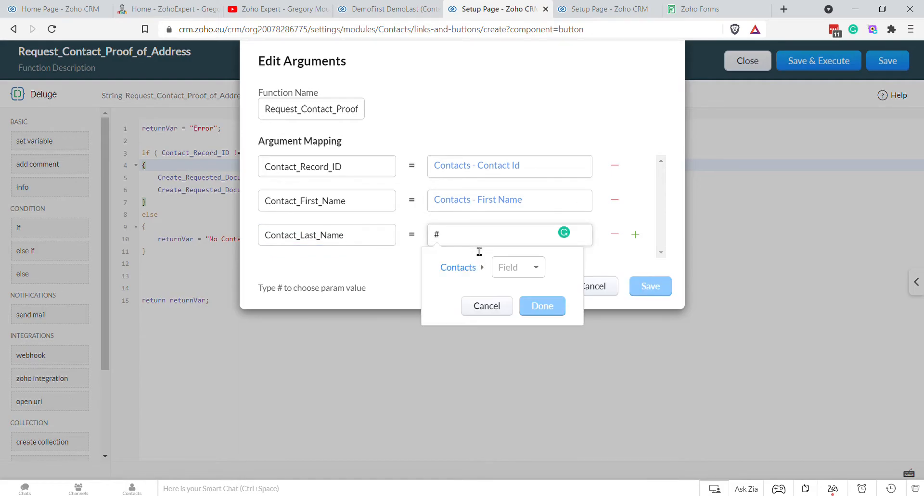
click(521, 267)
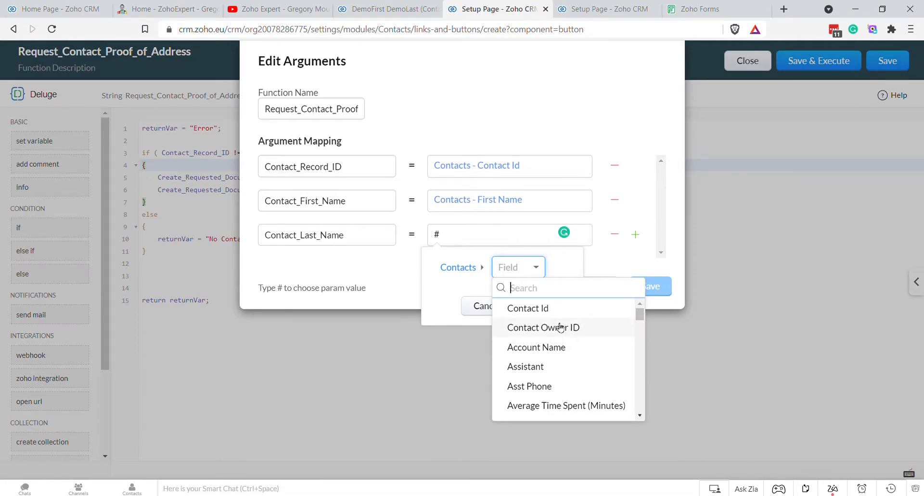
text(last)
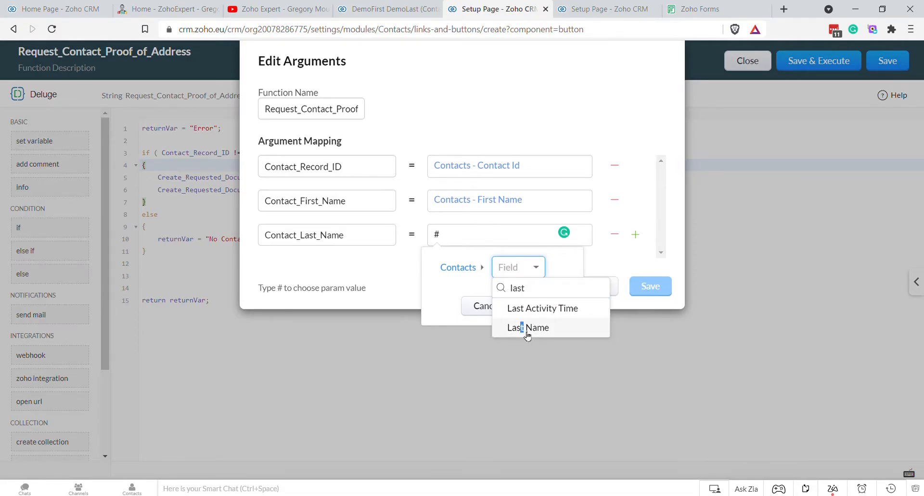
click(527, 327)
click(551, 313)
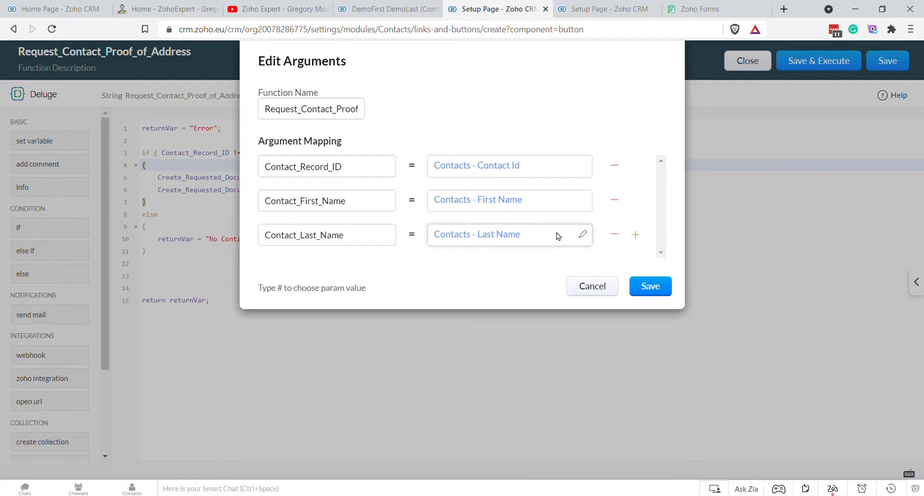
click(654, 290)
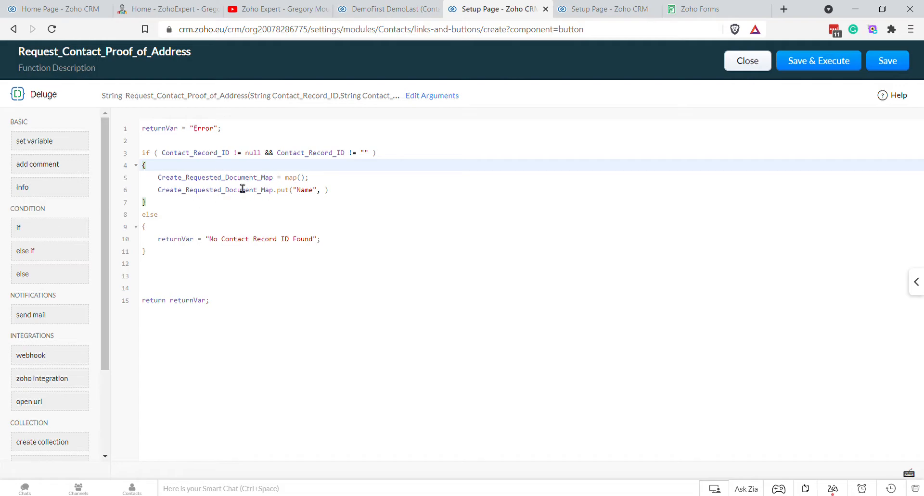
Step: Set the Name value to Contact_First_Name + " " + Contact_Last_Name
click(326, 192)
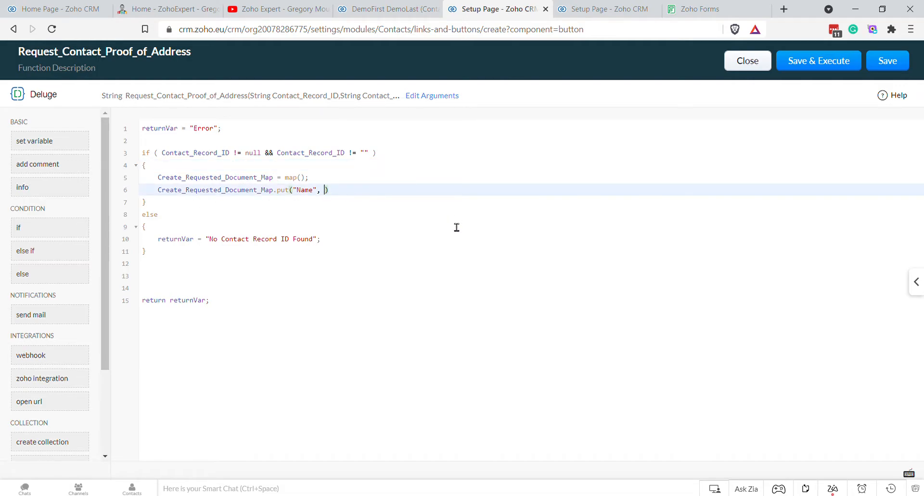
text(")
text(Pro)
key(BackSpace)
key(BackSpace)
key(BackSpace)
key(BackSpace)
text(Cont)
key(Return)
text(+ " )
text(" + )
text(Cont)
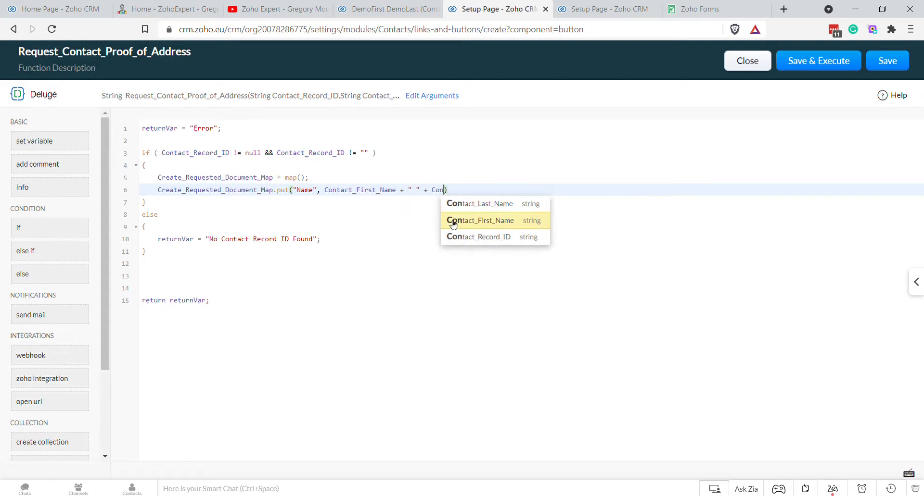
key(Return)
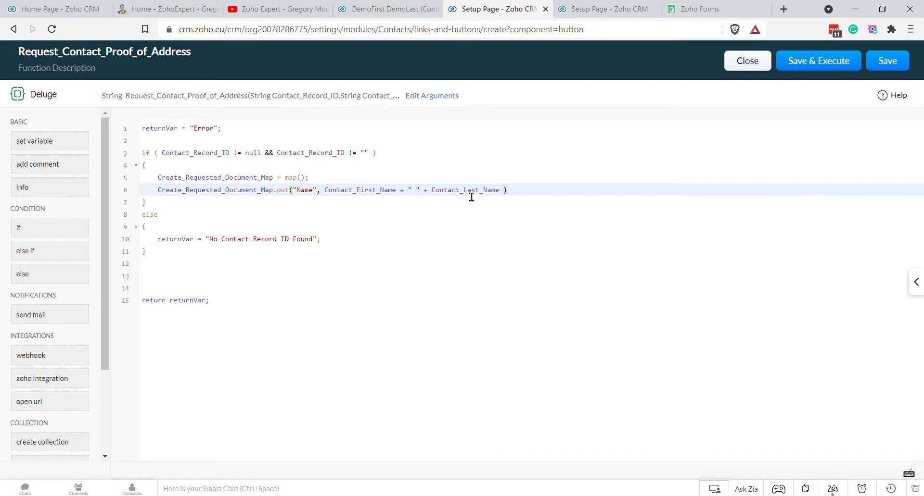
Step: Append " - Proof of Address" to the Name value and end the statement with a semicolon
text(+)
key(BackSpace)
text(+ " - " +)
key(Left)
text(Proof of Address"))
key(Down)
key(Up)
key(Left)
key(Left)
key(Left)
key(Left)
key(Left)
key(Left)
key(Left)
key(Left)
key(Left)
key(Left)
key(Left)
key(Left)
key(Left)
key(Left)
key(Left)
key(Left)
key(Left)
key(Left)
key(Left)
key(Left)
key(Down)
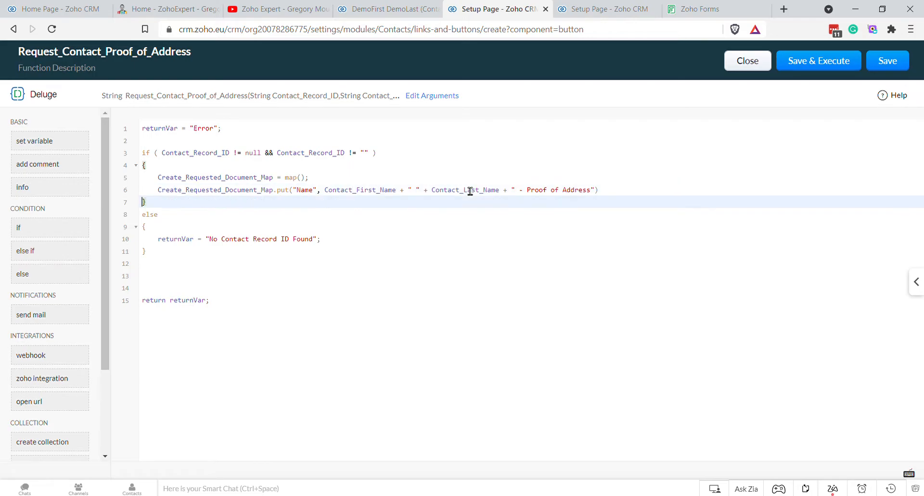
key(Up)
key(End)
text(;)
key(Return)
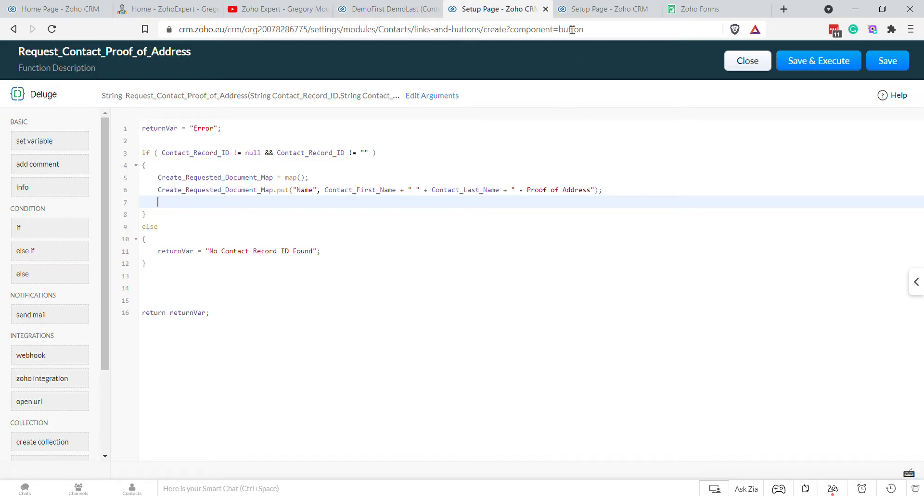
Step: Copy the Requested_At API name and start Create_Requested_Document_Map.put("Requested_At", )
click(577, 9)
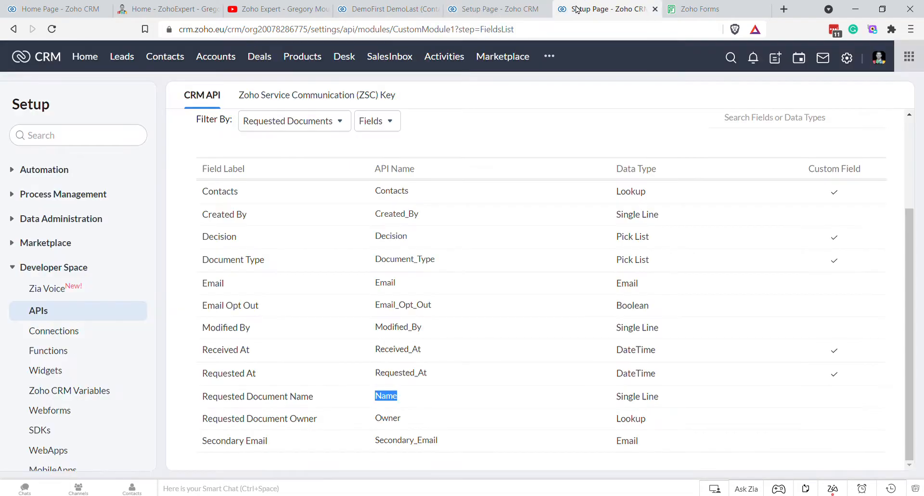
double_click(401, 374)
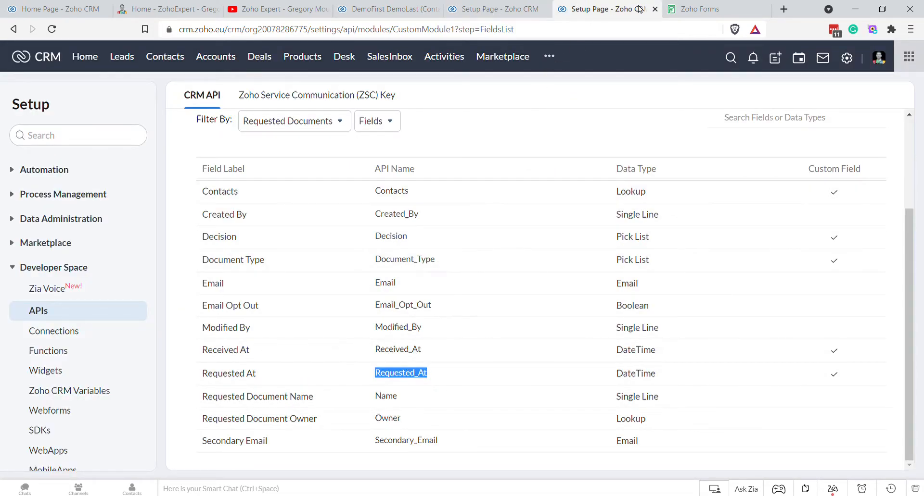
click(495, 9)
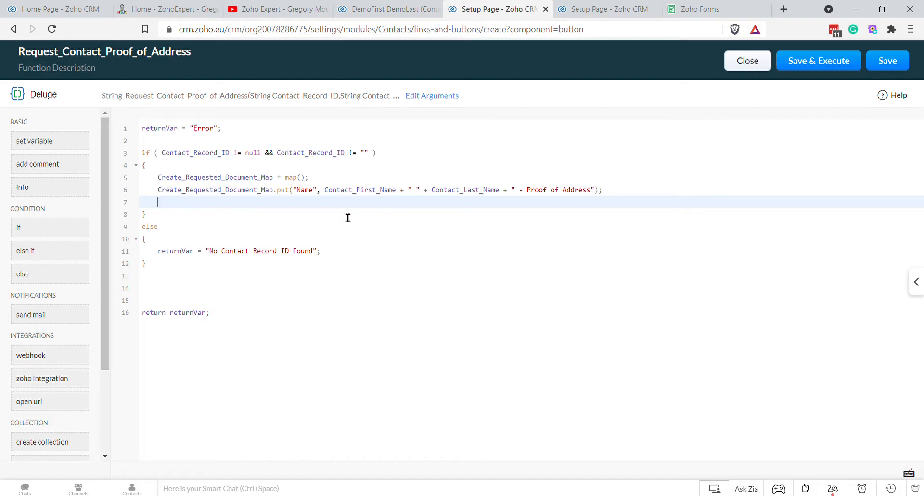
text(Create_Requested_Document_Map.p)
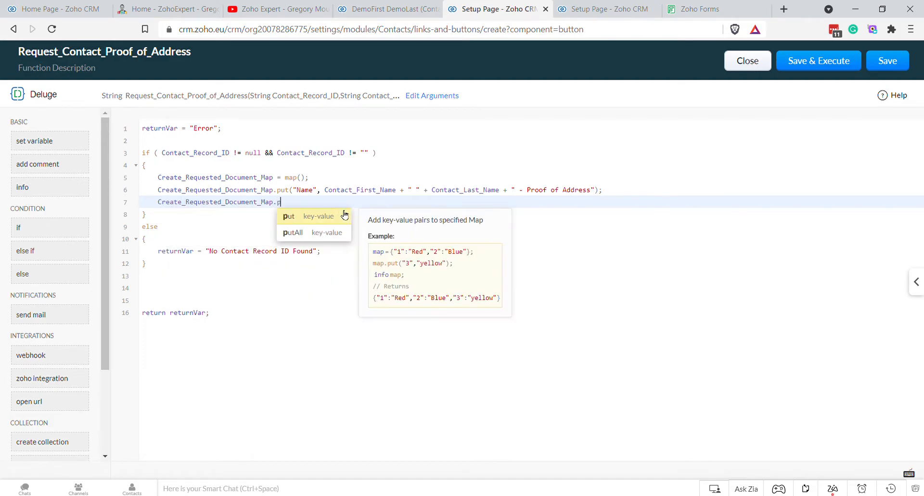
click(345, 216)
text(")
text(Requested_At)
text(")
key(BackSpace)
key(BackSpace)
text(",)
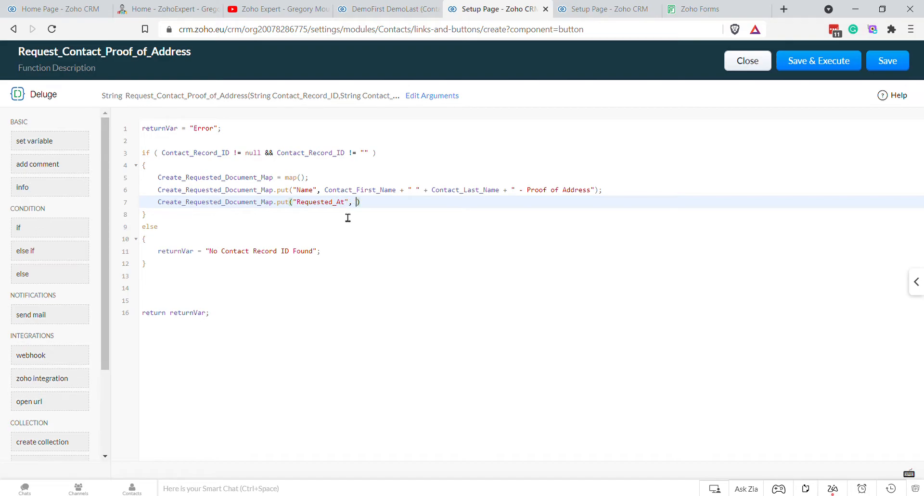
Step: Insert a blank line below line 1 of the function code
key(Up)
key(Up)
key(Up)
key(Up)
key(Up)
key(Up)
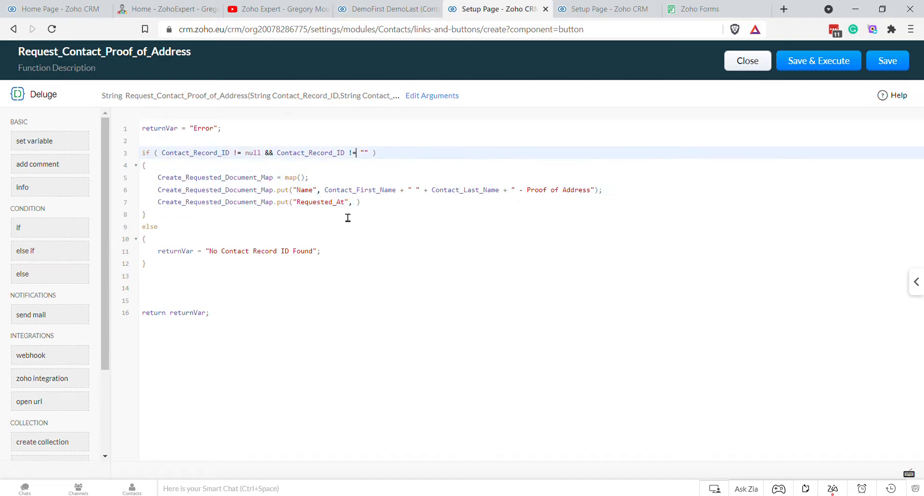
key(Return)
key(Up)
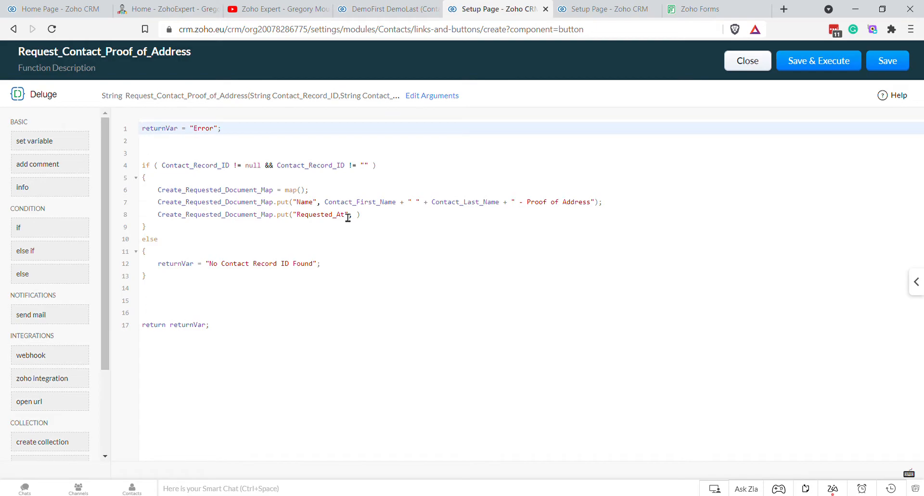
key(Down)
Step: Add a // TIME comment framed by //==== separator lines near the top
text(//)
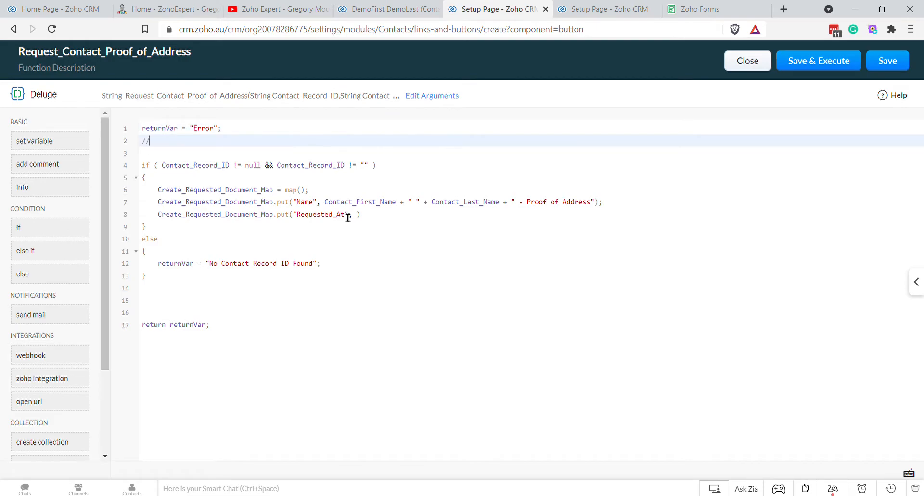
text(==========================)
key(Return)
text(//)
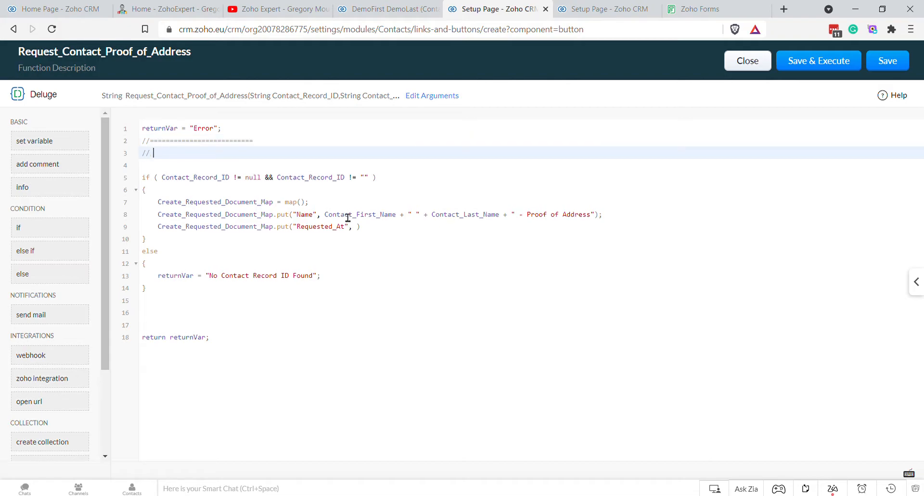
text( TIME)
key(Return)
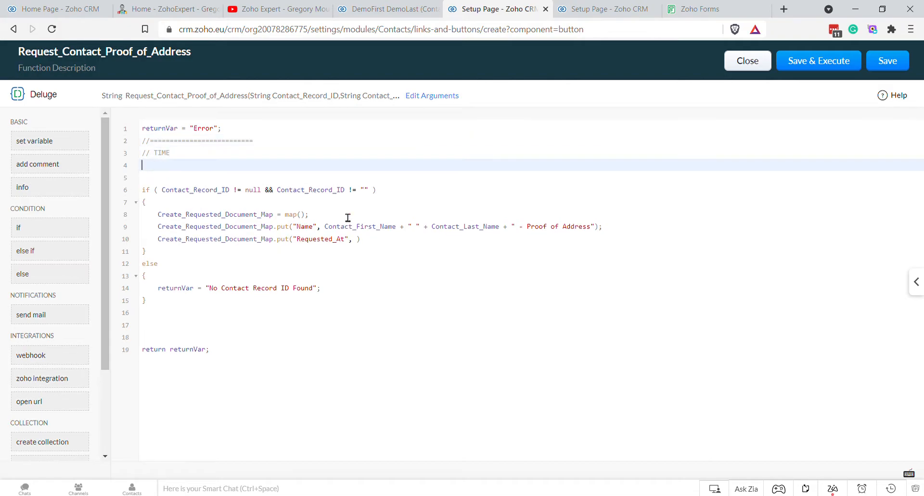
text(//===========================)
key(Up)
key(Return)
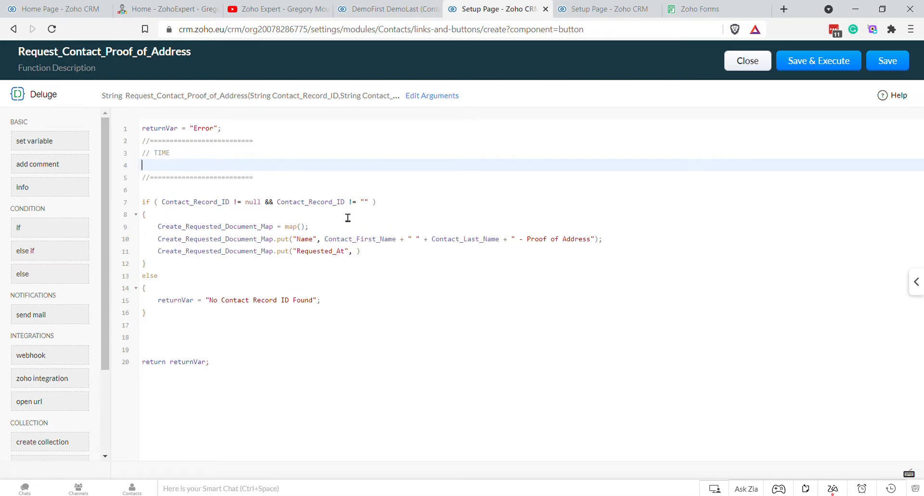
Step: Add current_timedate = zoho.currenttime; plus current_date = current_timedate and zoho_time = lines
text(zoho)
text(_i)
text(ime =)
key(Up)
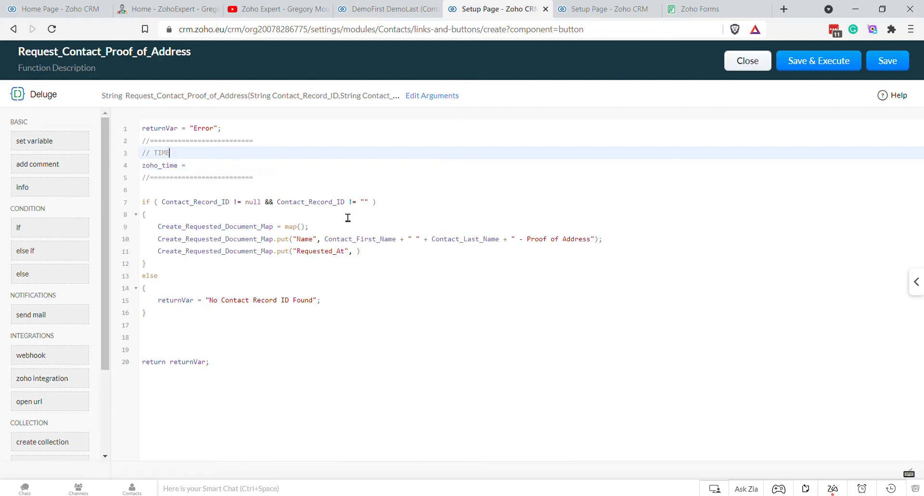
key(Return)
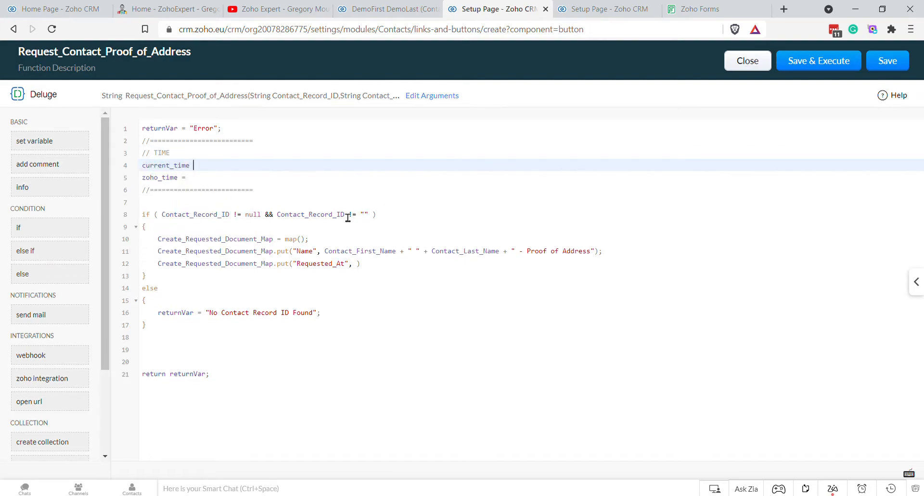
text(zoho.cr)
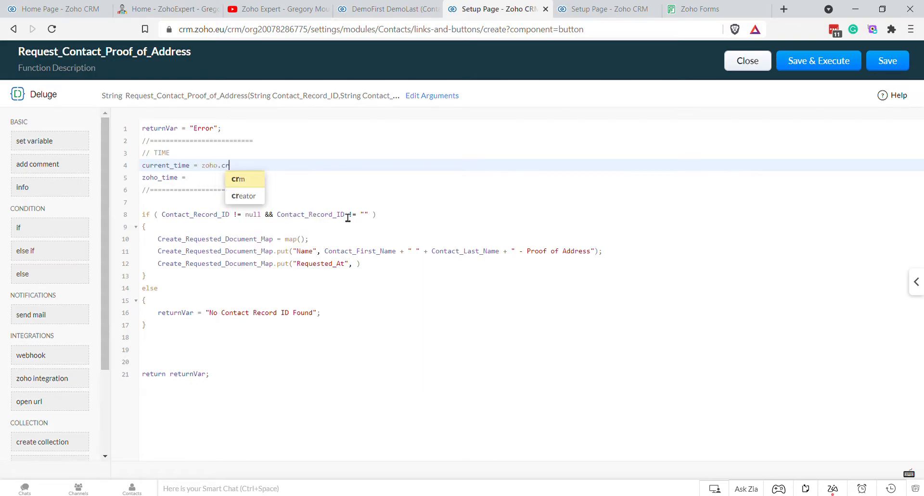
key(BackSpace)
text(urrenttime)
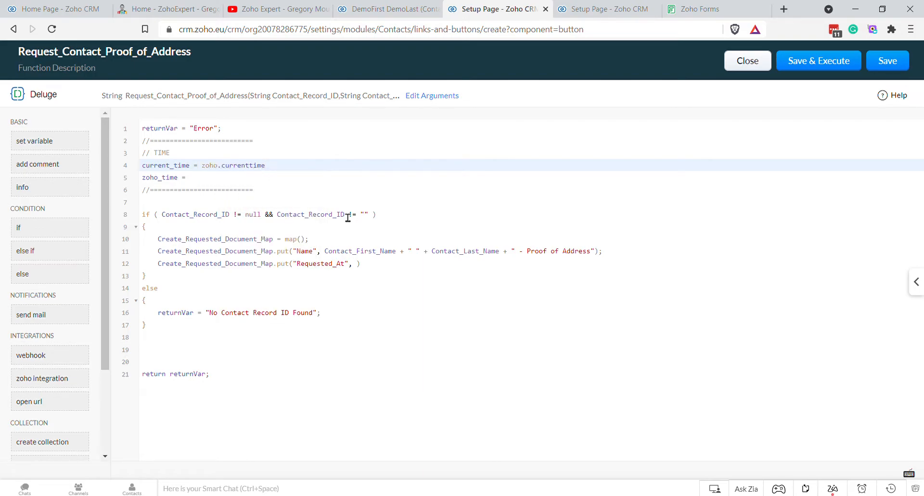
text(;)
key(Return)
text(Current)
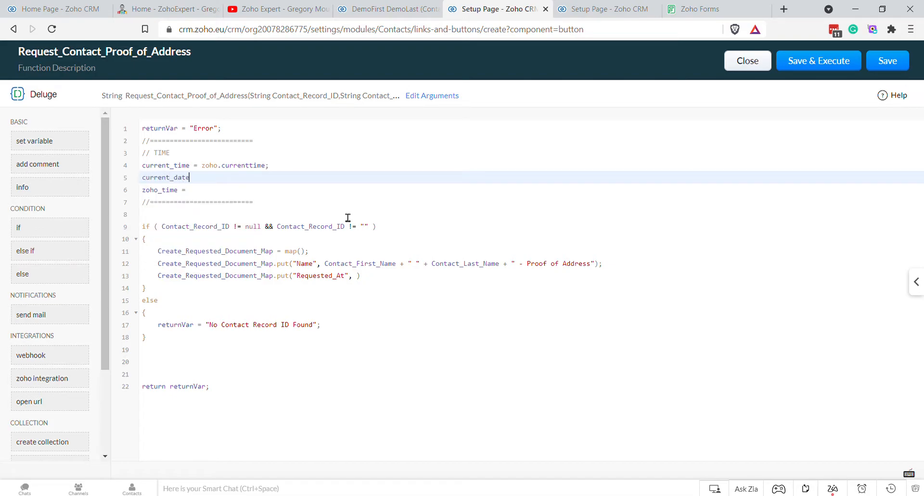
text(current_)
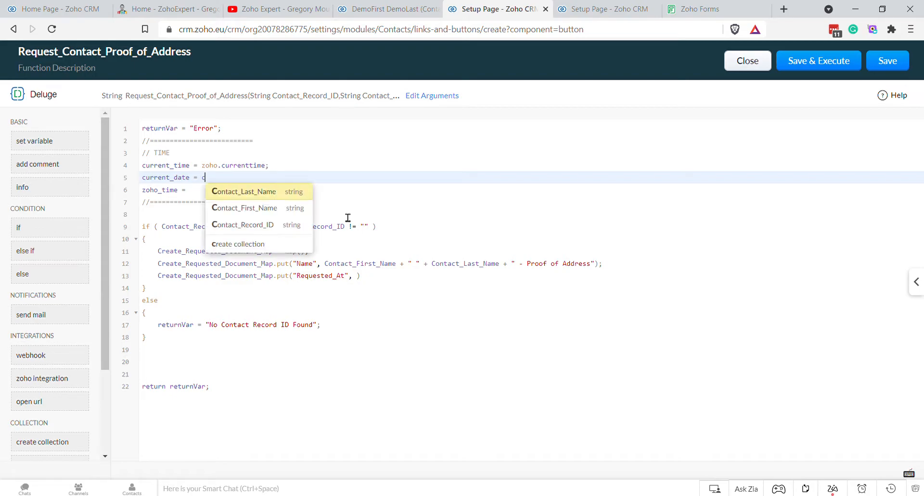
text(time)
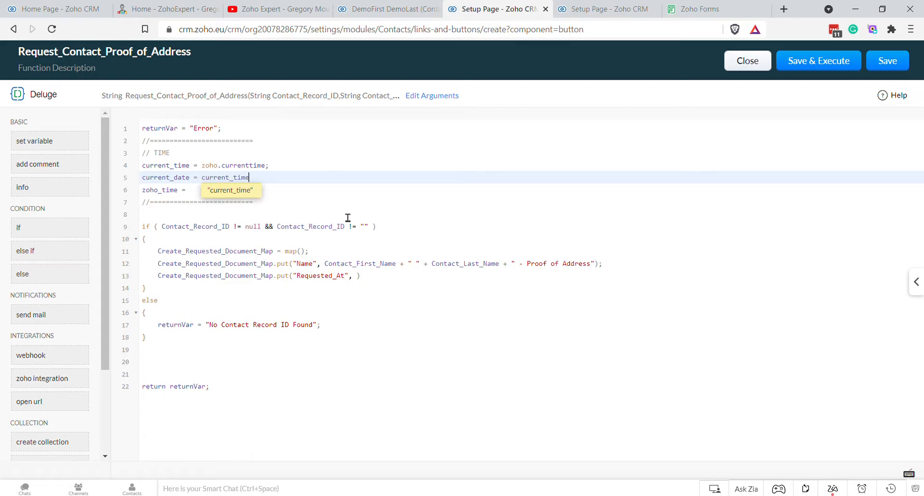
text(date)
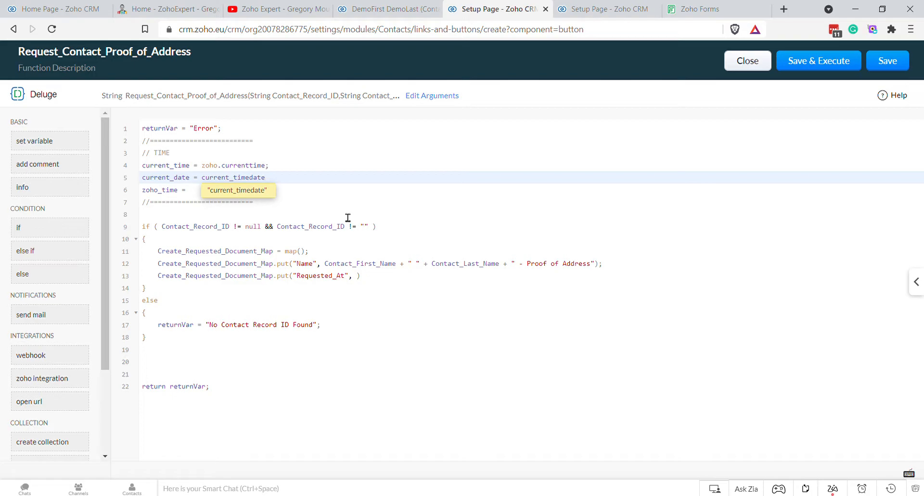
key(Down)
key(Up)
key(Up)
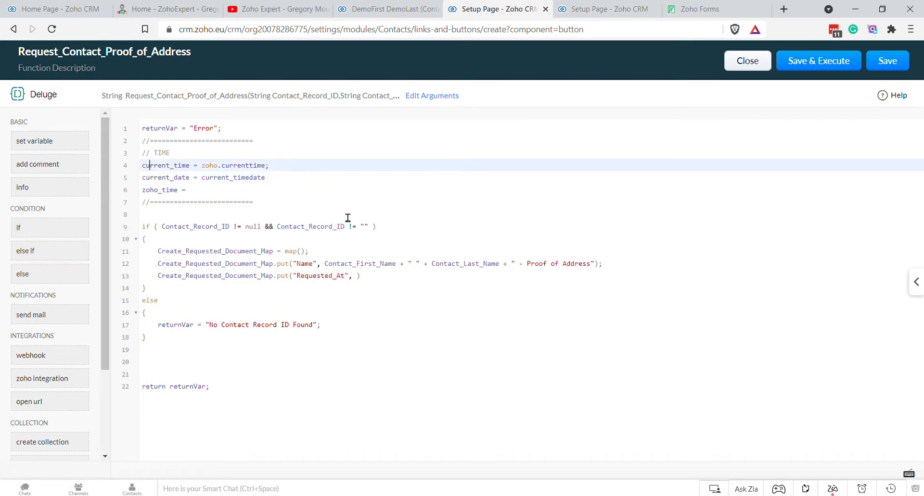
text(date)
key(Down)
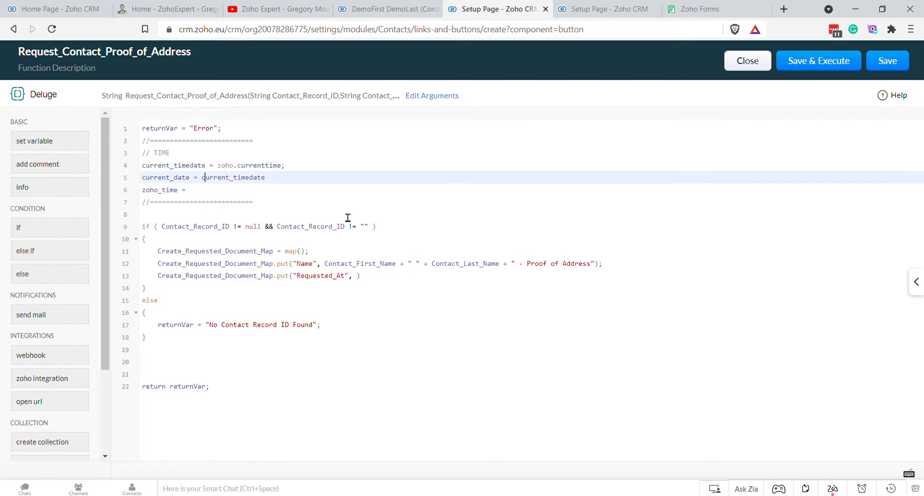
key(End)
Step: Finish current_date with .getPrefix(" "), add current_time, and build zoho_time from current_date and current_time
text(.getPrefix(" ");)
key(Return)
text(current_)
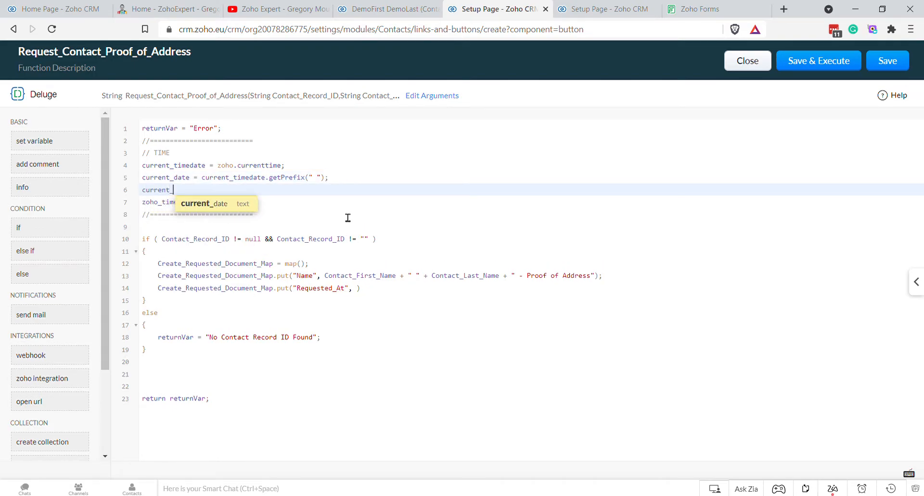
text(tie)
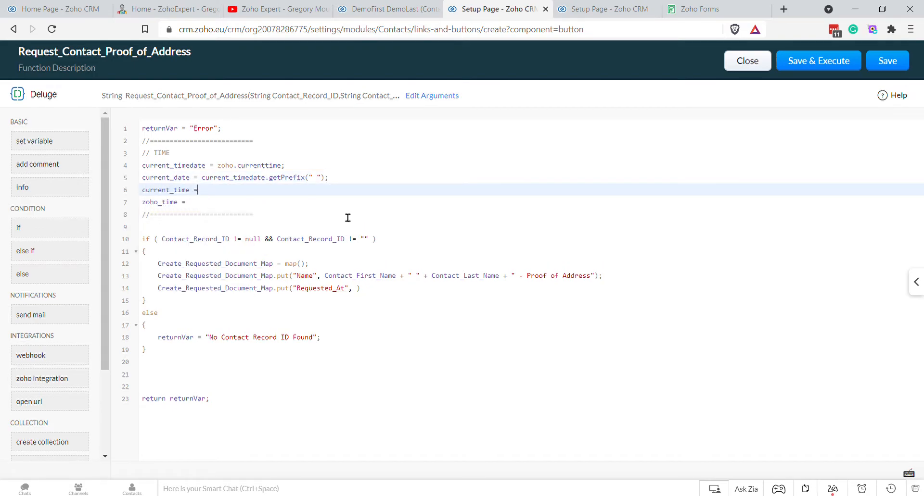
text( = curren)
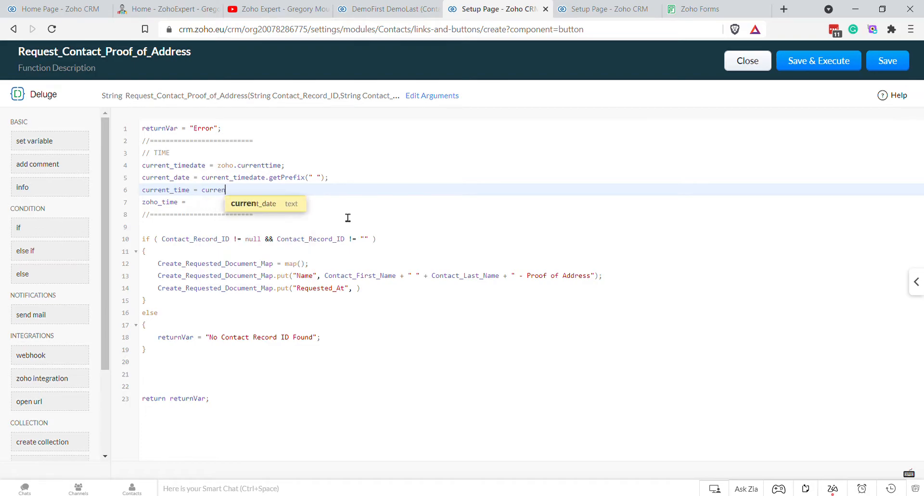
text(t_datetimedate)
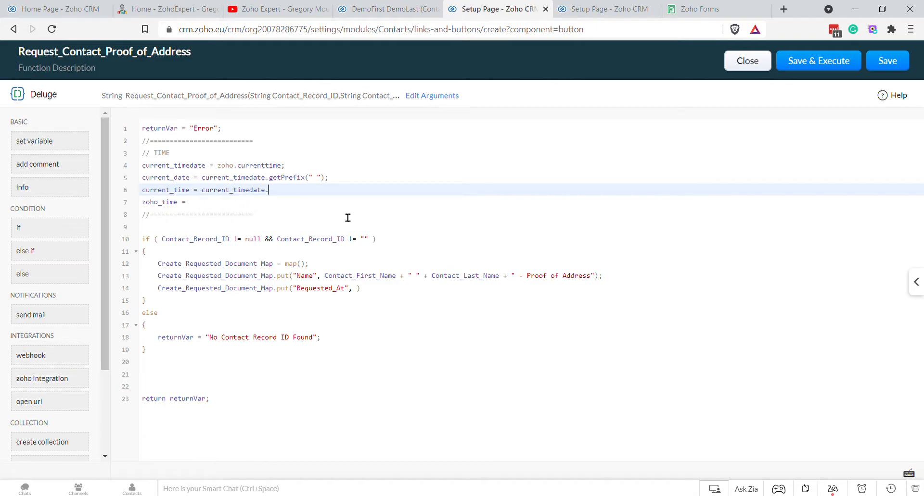
text(.getSuffix(" ");)
key(Down)
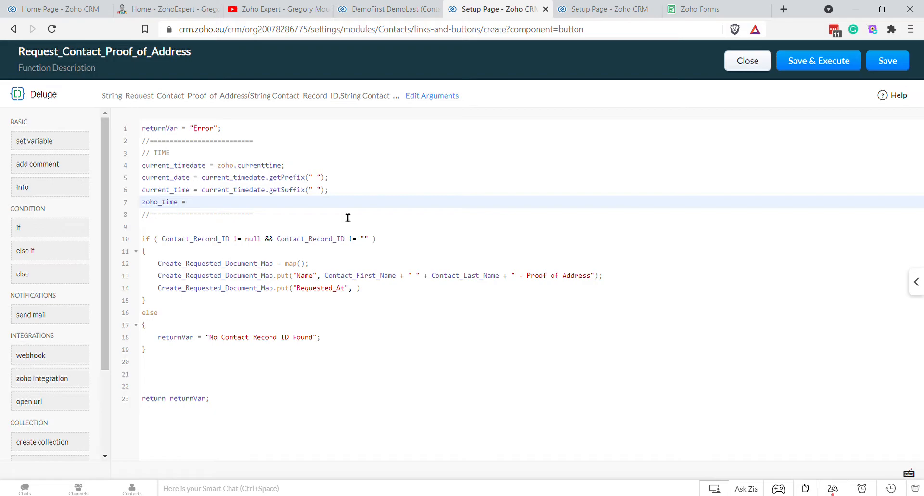
text(current)
key(Down)
key(Return)
text(current)
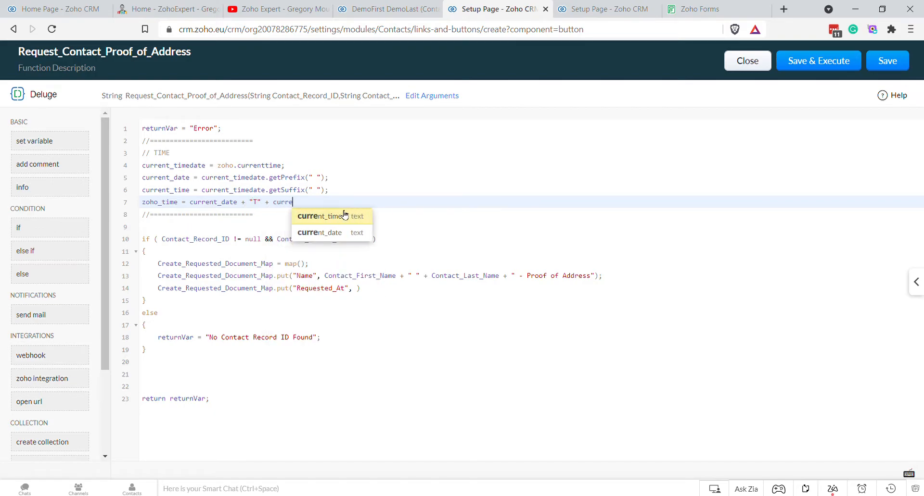
key(Down)
key(Return)
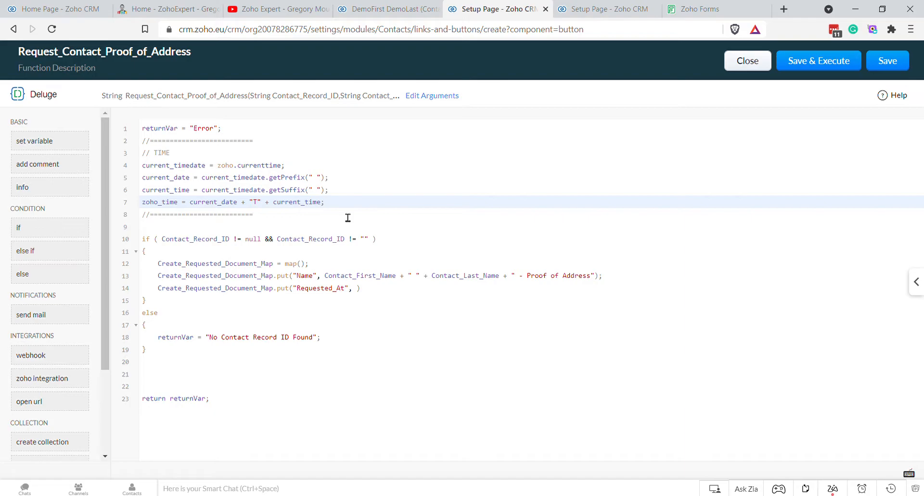
Step: Use zoho_time as the Requested_At value and end the statement with a semicolon
double_click(175, 202)
key(ctrl+c)
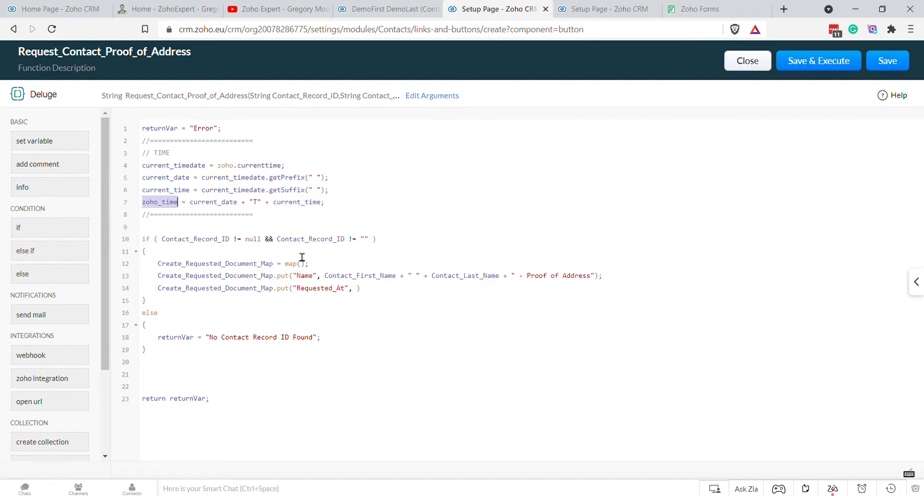
click(361, 291)
key(ctrl+v)
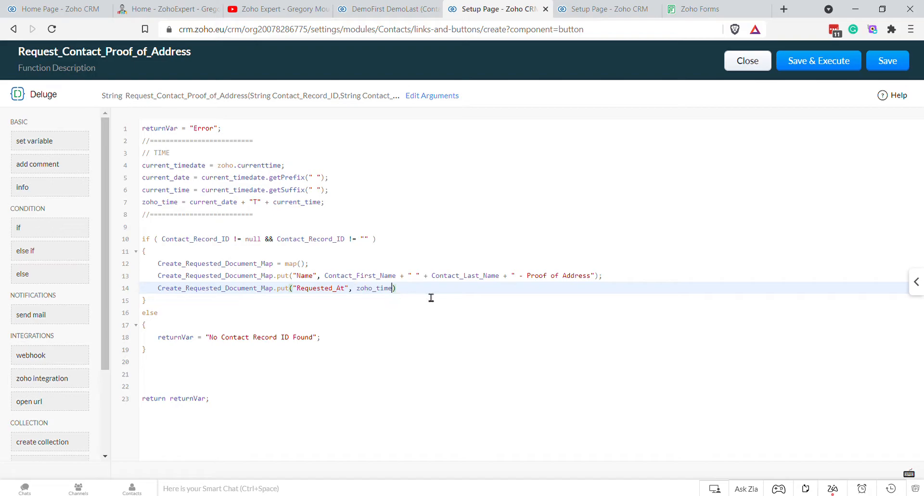
key(End)
text(;)
key(Return)
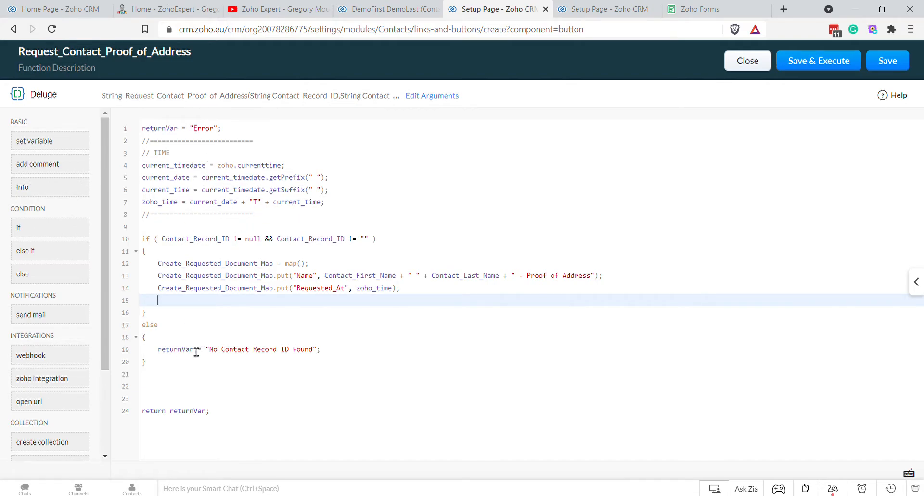
Step: Add Create_Requested_Document_Map.put("Document_Type", "Proof of Address"); using the copied API name, then return to the API fields
click(601, 8)
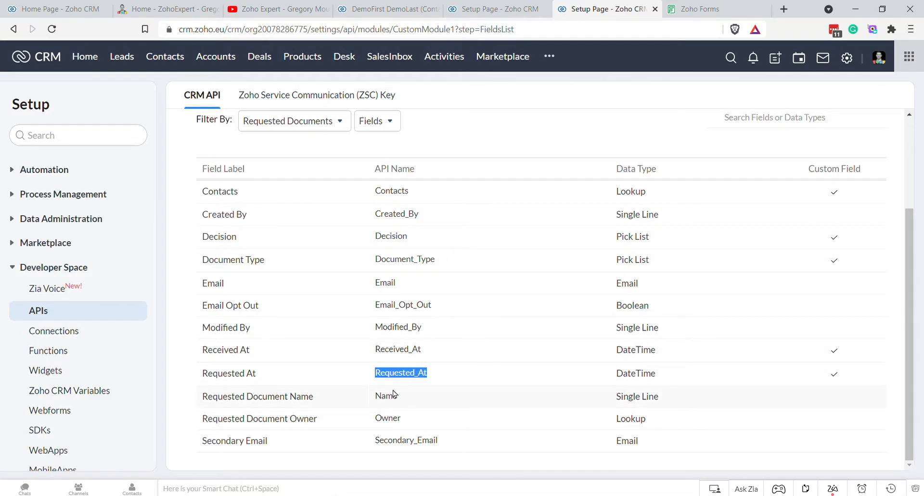
double_click(415, 264)
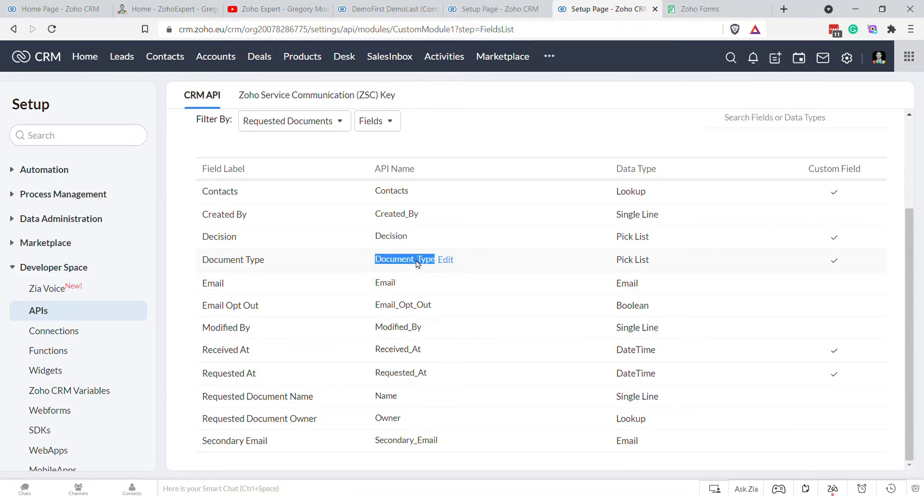
click(501, 8)
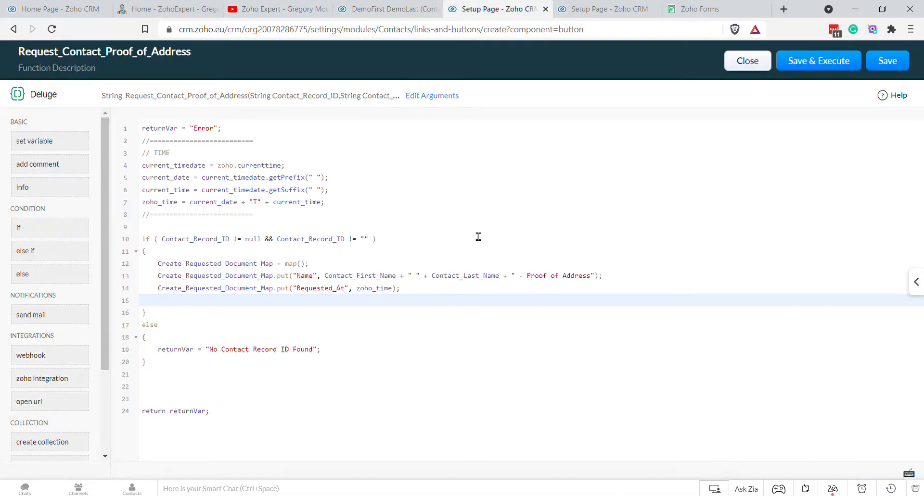
text(Create_Requested_Document_Map.)
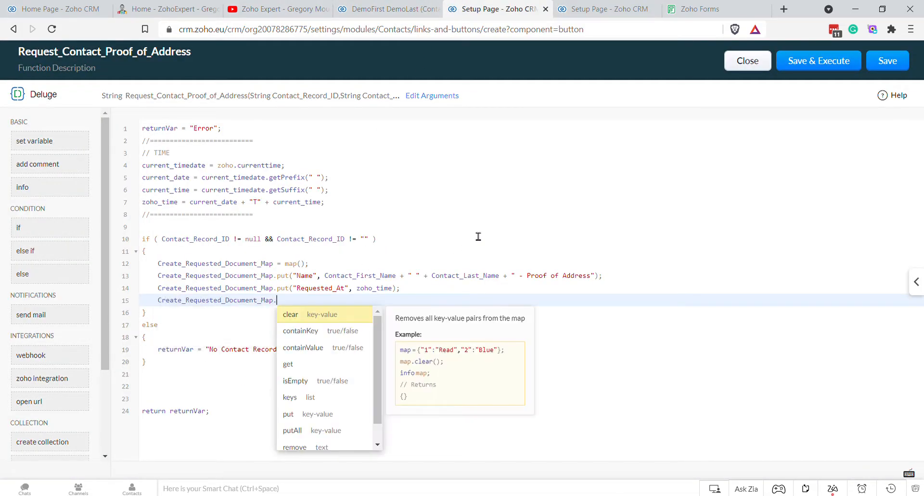
text(put("Document_Type")
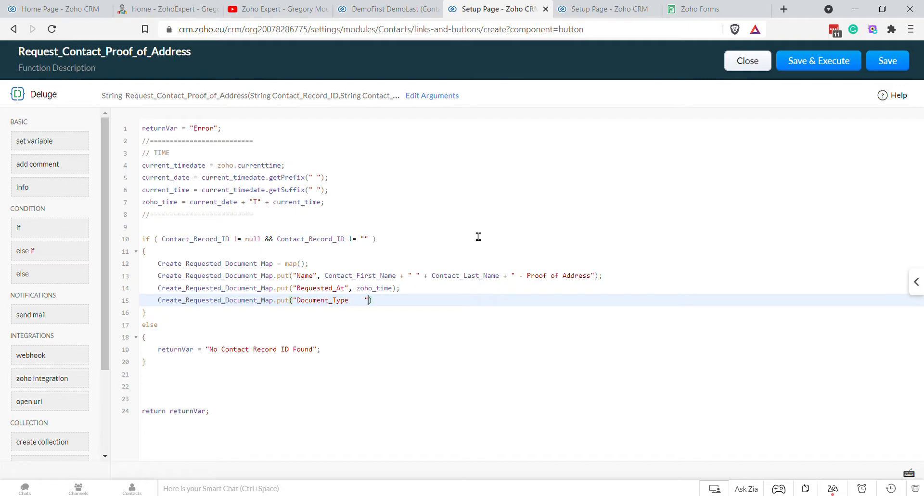
text(, "Proof of Address");)
click(595, 9)
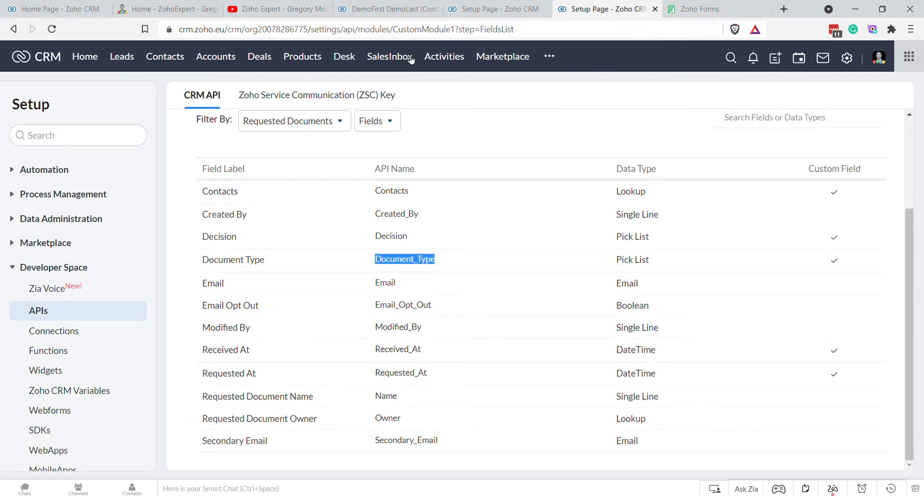
Step: Go through Setup > Modules and Fields > Requested Documents to the Standard layout editor
middle_click(848, 61)
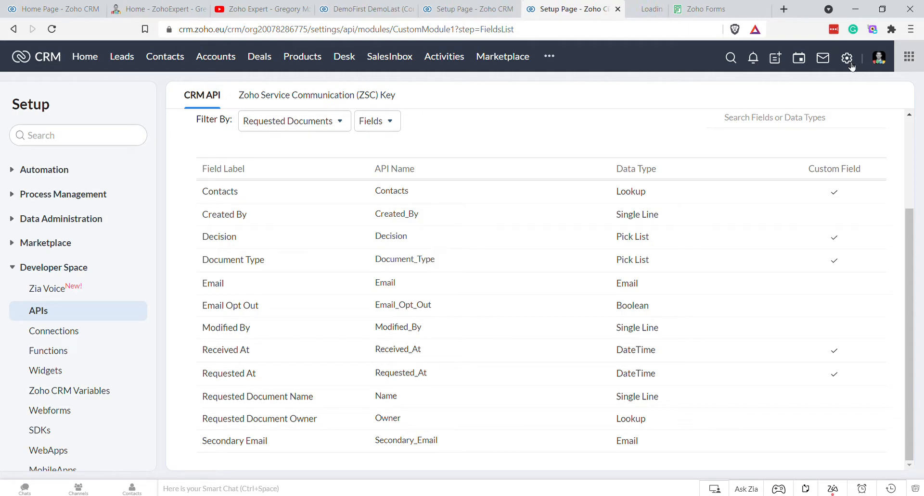
click(615, 6)
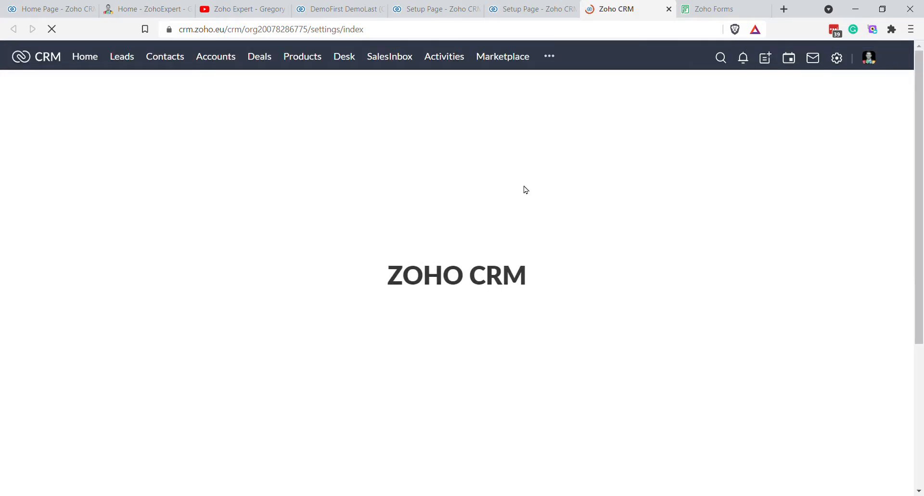
click(742, 165)
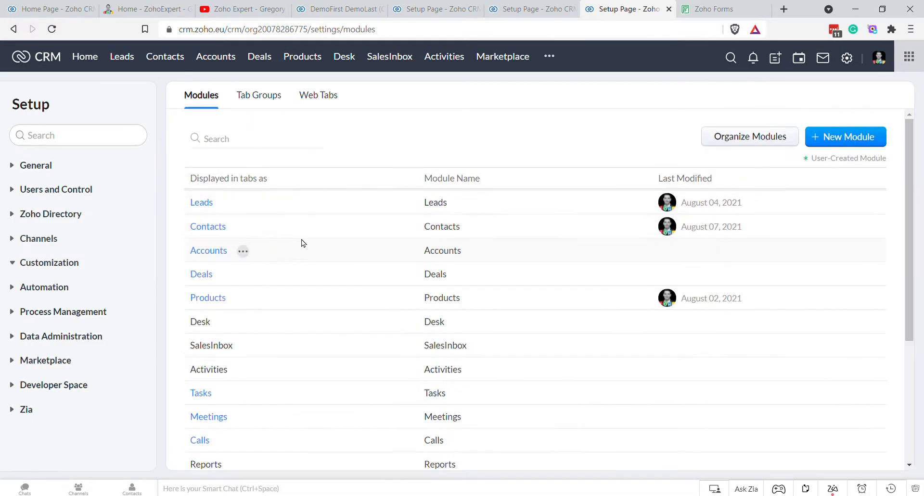
scroll(210, 426, down, 5)
click(238, 367)
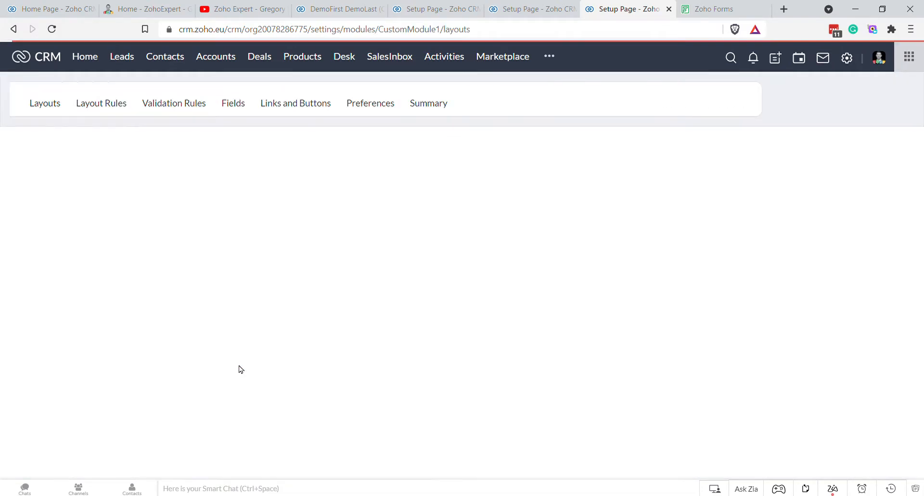
click(209, 272)
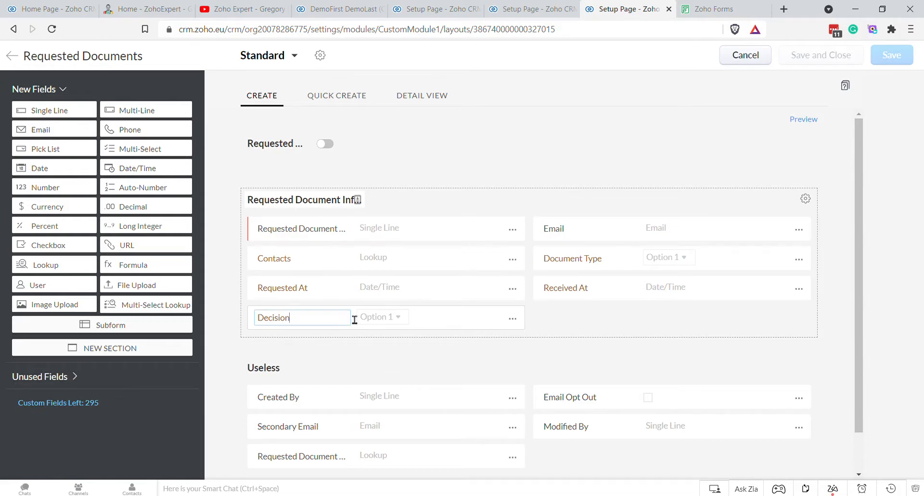
Step: Rename the Decision pick list field to Status
click(513, 319)
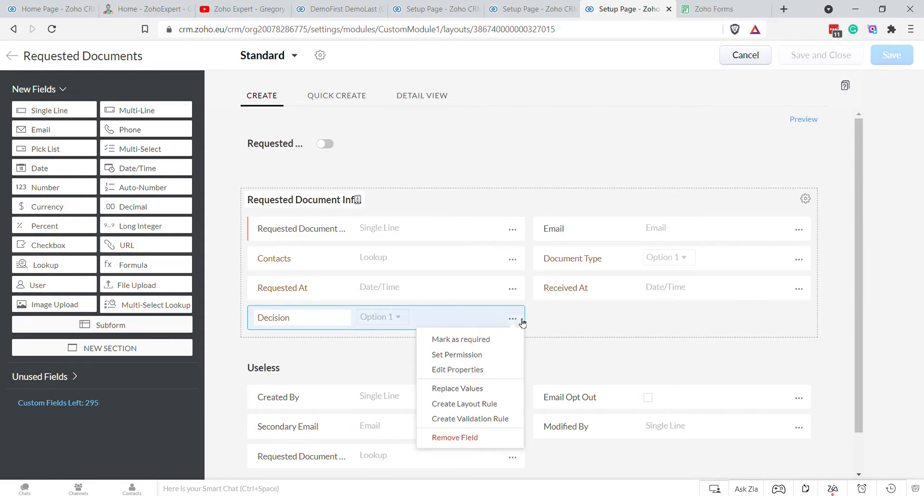
double_click(316, 324)
text(Status)
click(591, 335)
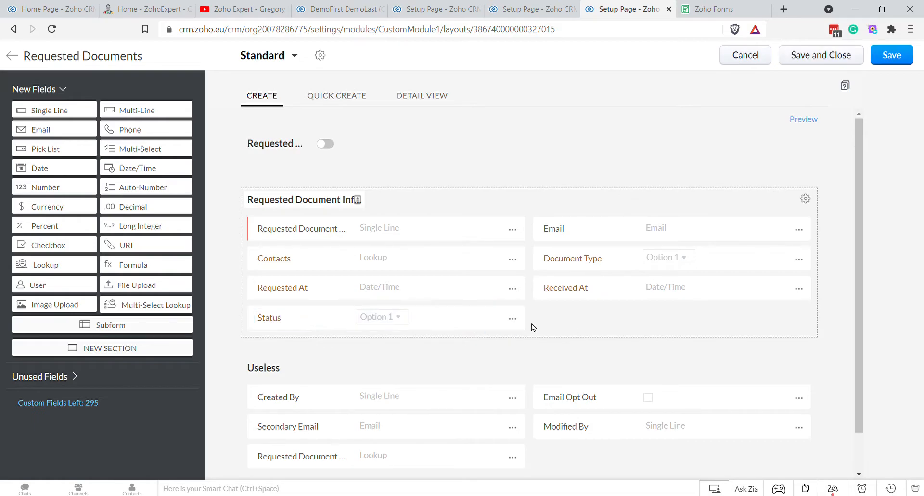
Step: Add Requested as the first Status option plus another new option, then save the layout
click(522, 325)
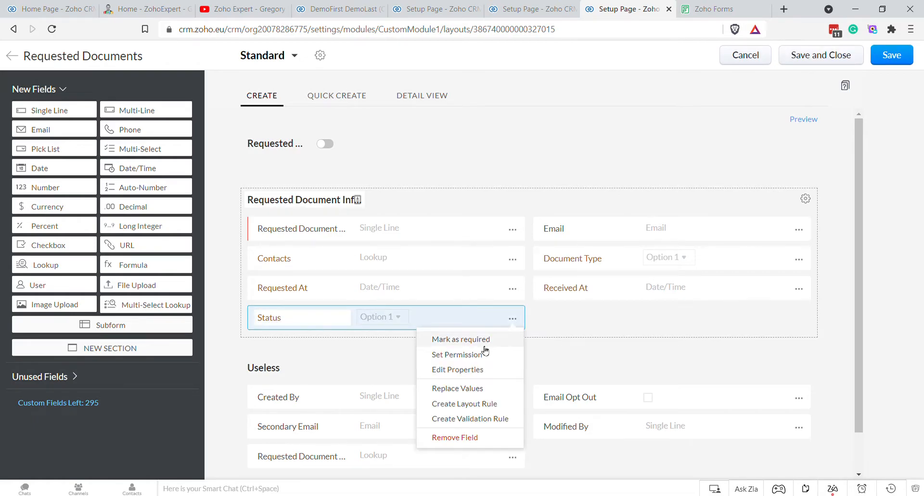
click(467, 378)
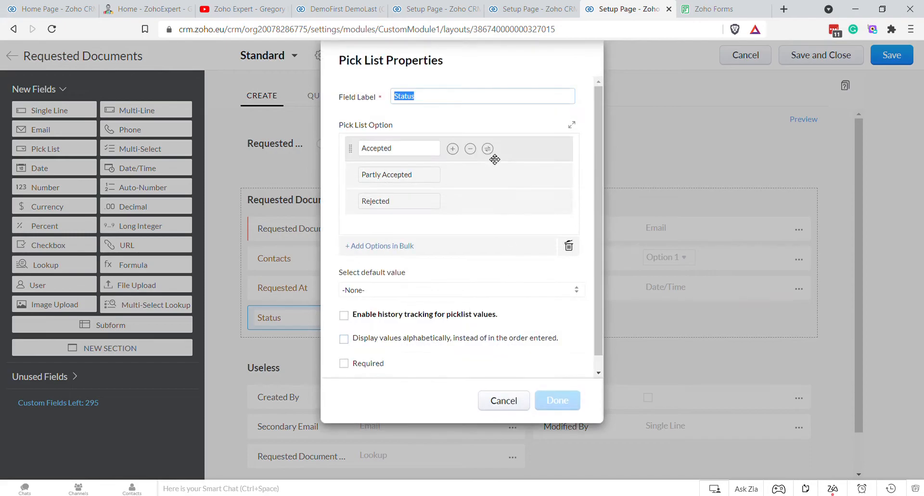
click(453, 150)
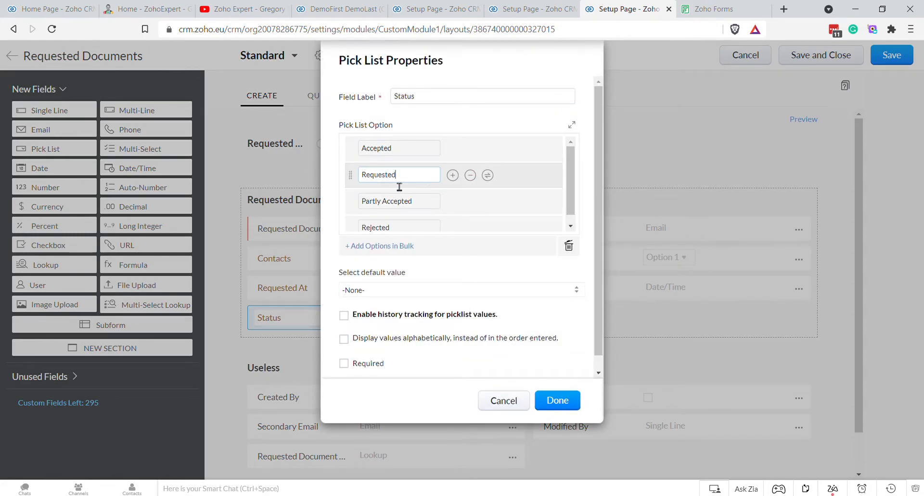
drag(351, 175, 359, 145)
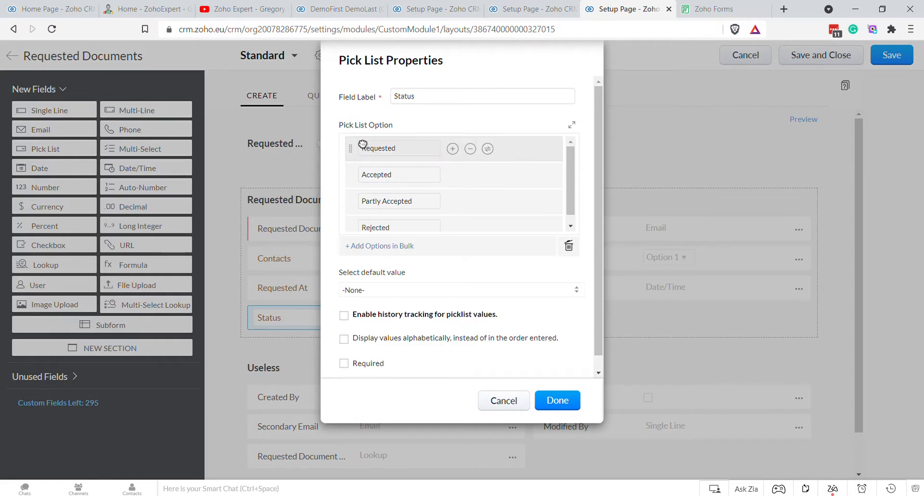
click(453, 150)
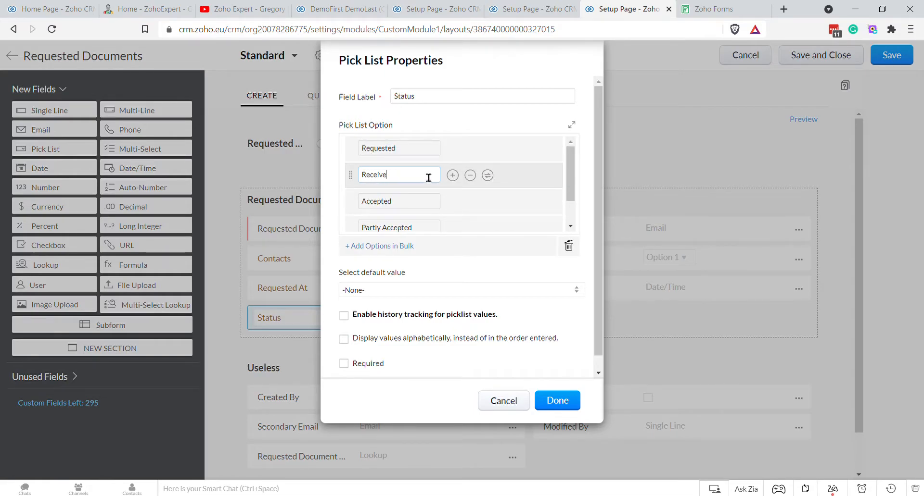
scroll(475, 183, down, 2)
click(569, 403)
click(887, 57)
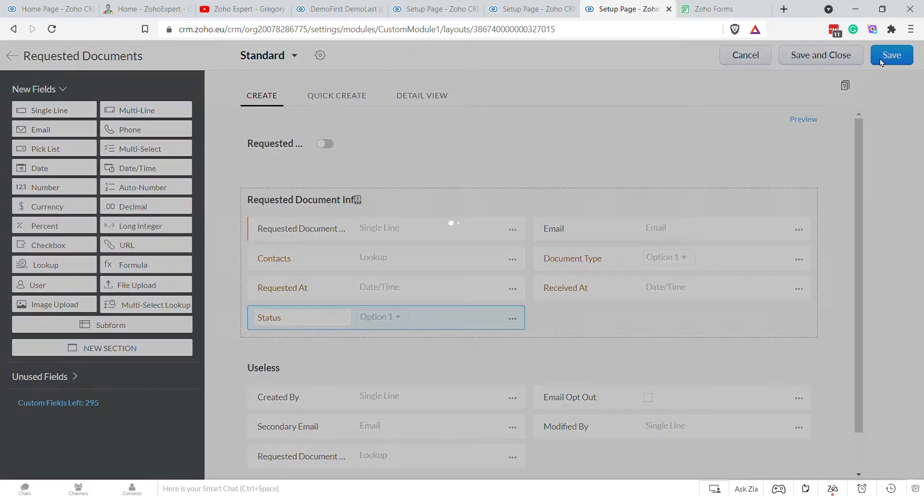
click(746, 55)
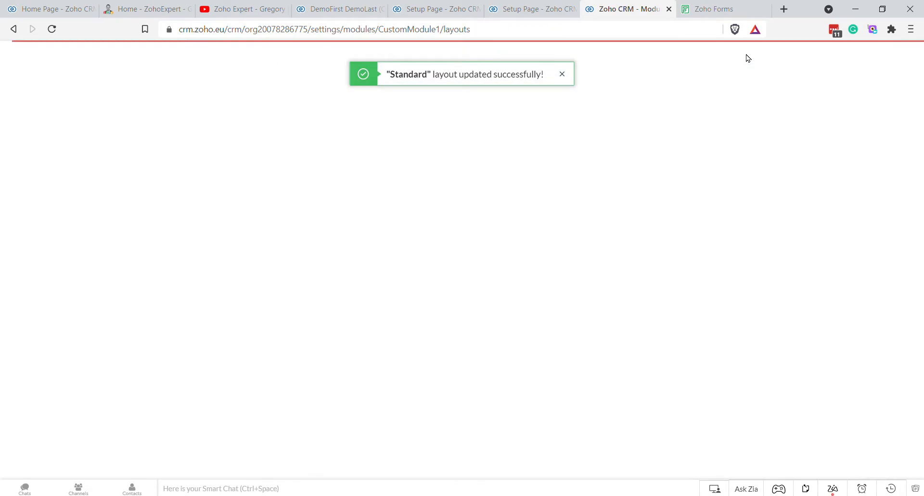
click(528, 8)
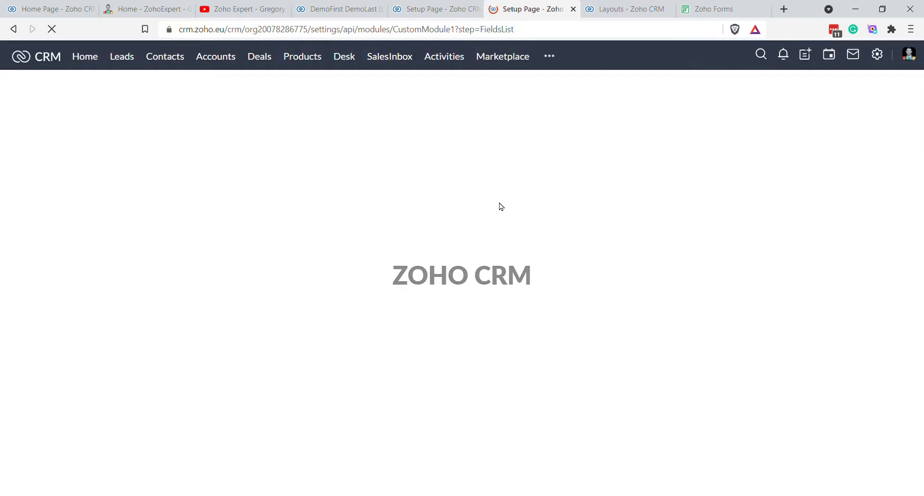
Step: Change the Status row's API name from Decision to Status, save it, and return to the function editor
scroll(452, 340, down, 1)
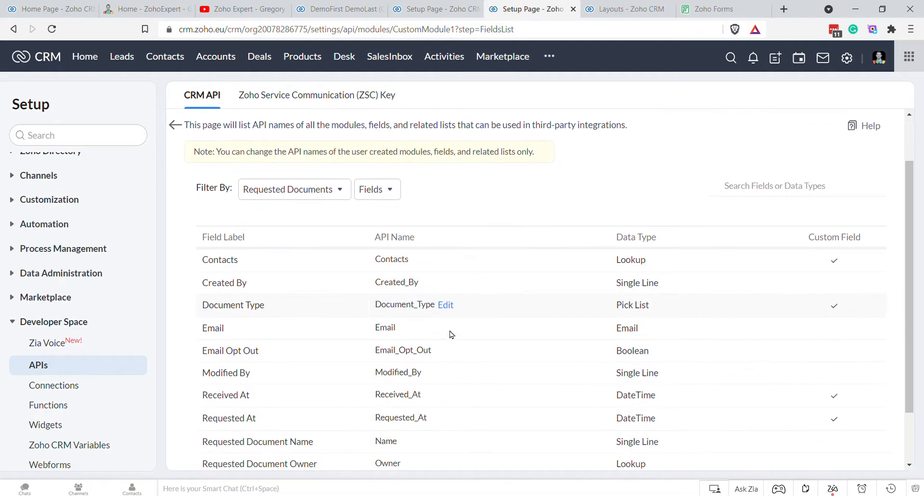
scroll(451, 340, down, 1)
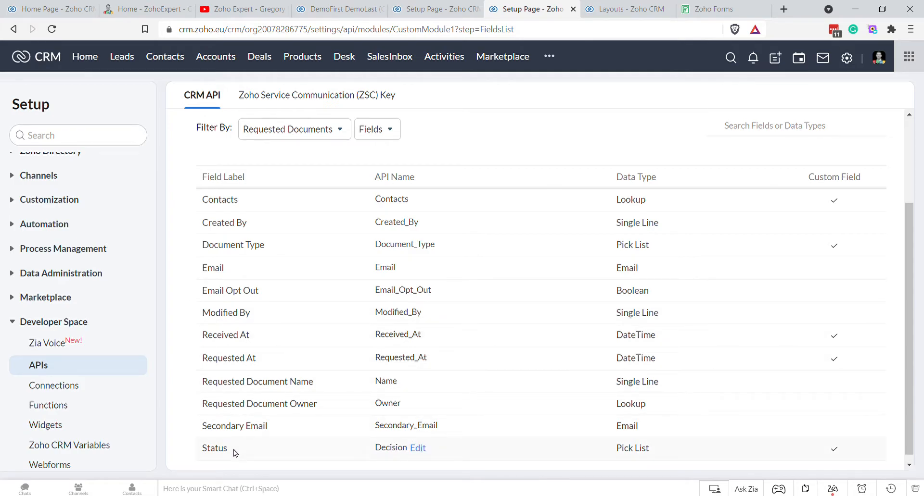
click(418, 448)
text(Sta)
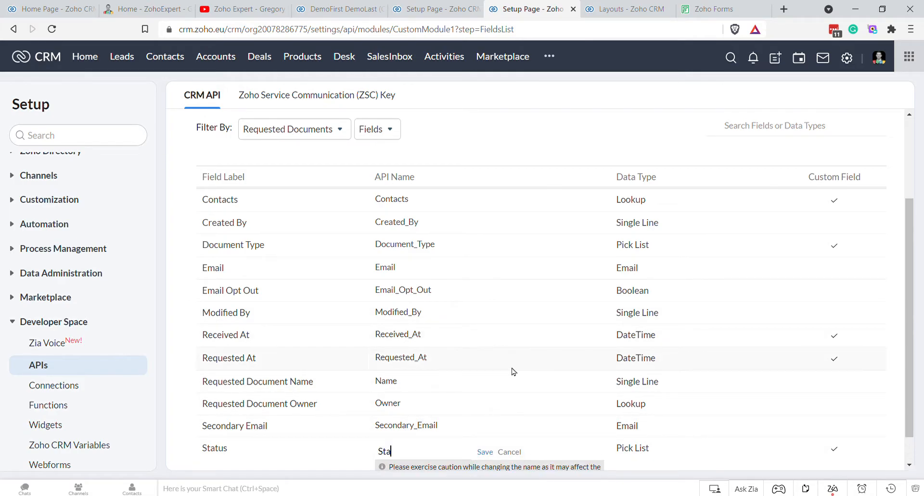
click(485, 453)
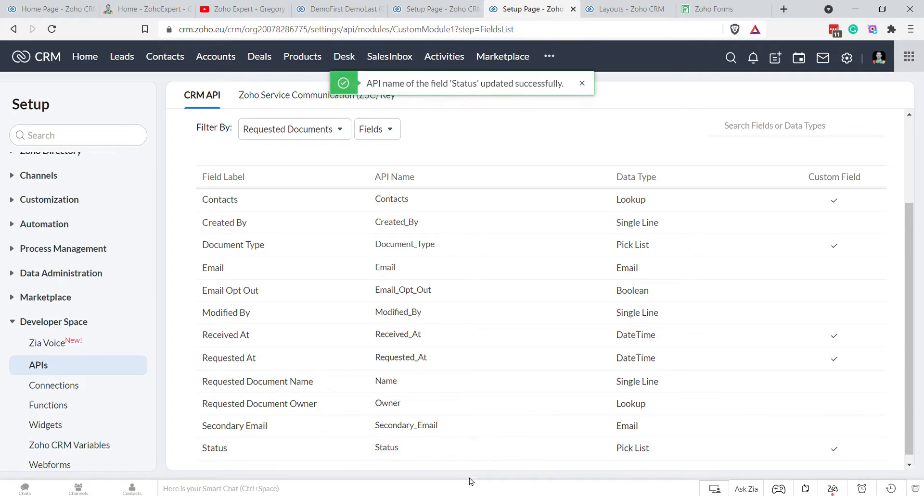
click(417, 8)
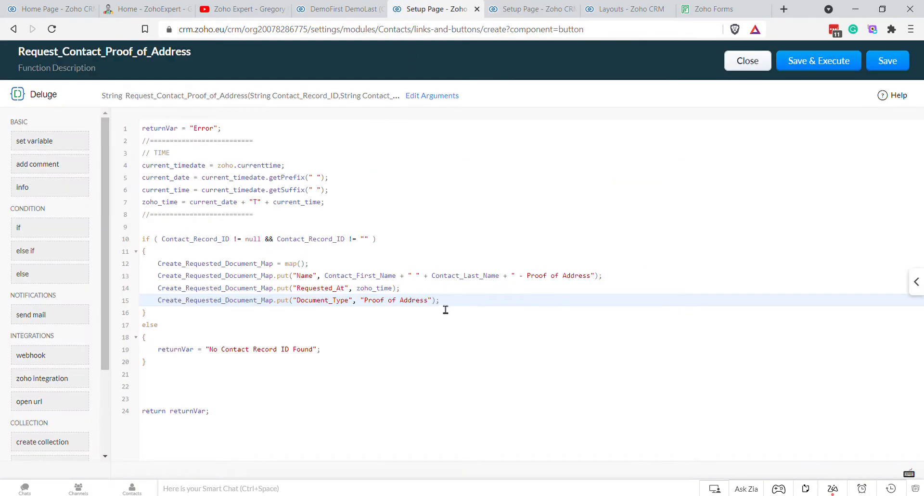
Step: Add a Create_Requested_Document_Map.put("Status", "Requested"); line after line 15
click(467, 302)
key(Return)
text(Create_Requested_Document_Map)
text(.)
text(put("St)
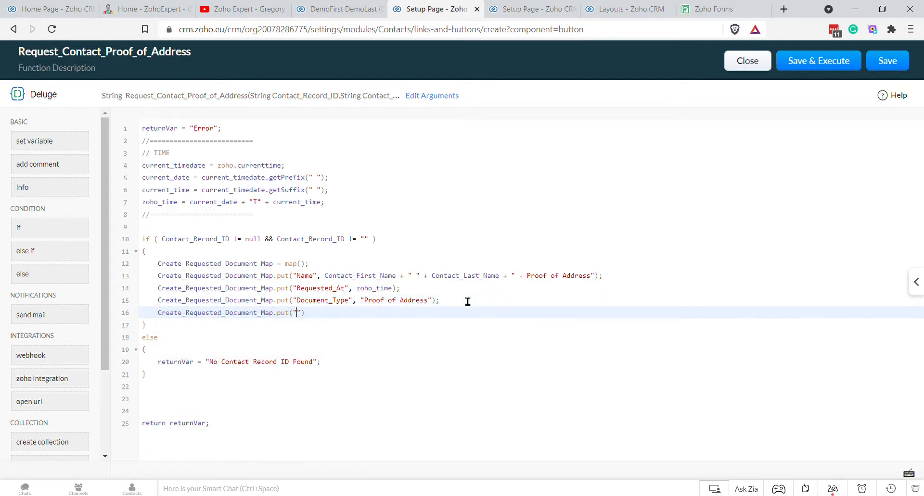
text(atus"), "Request)
text(;)
key(BackSpace)
text(;)
key(BackSpace)
key(BackSpace)
text(;)
key(Return)
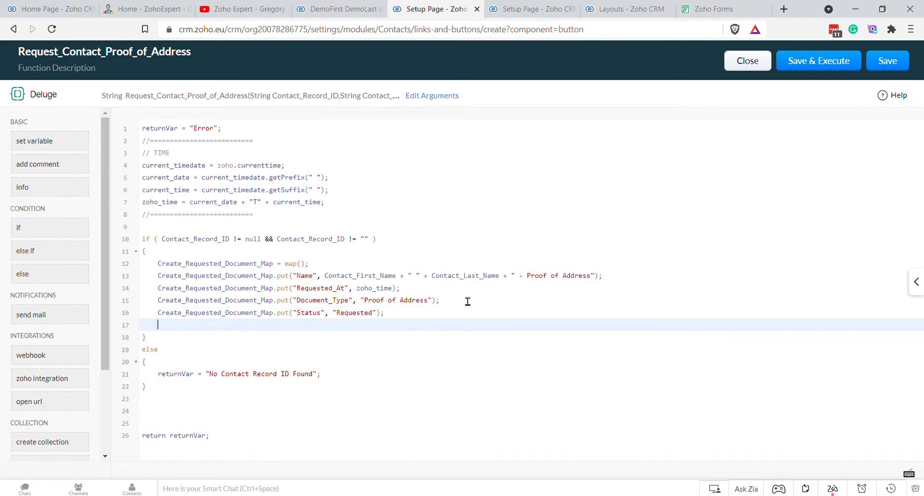
Step: Add comments '// CREATE REQUESTED DOCUMENT RECORD:', '// CREATE MAP FOR RECORD CREATION' and '// FILL MAP WITH DATA FOR RECORD CREATION'
text(// CREATE)
text(QUESTED DOCUMENT RECORD:)
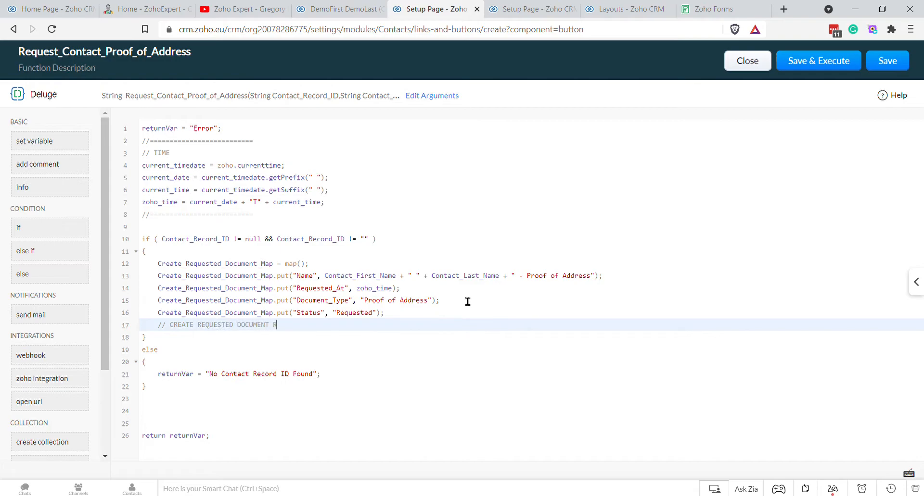
key(Return)
key(Up)
key(Up)
key(Up)
key(Up)
key(Up)
key(Up)
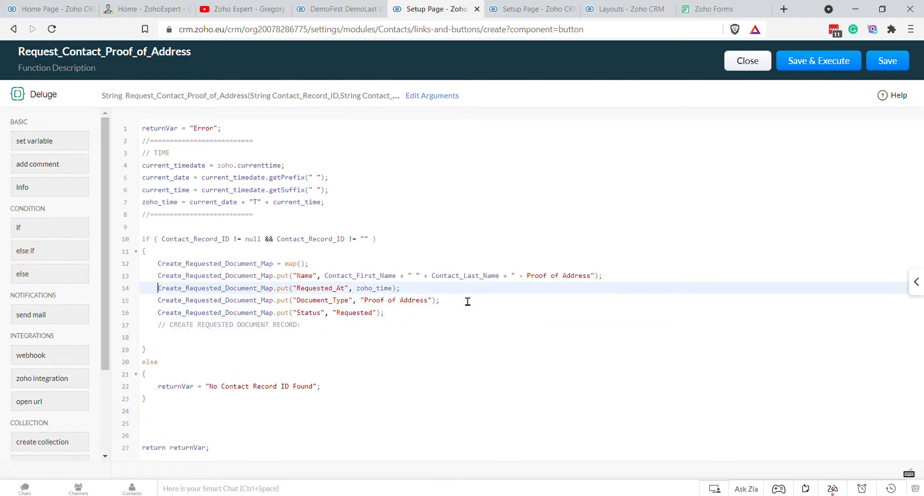
key(Return)
key(Up)
text(// CREATE)
key(BackSpace)
key(BackSpace)
key(BackSpace)
key(BackSpace)
key(BackSpace)
key(BackSpace)
key(BackSpace)
key(BackSpace)
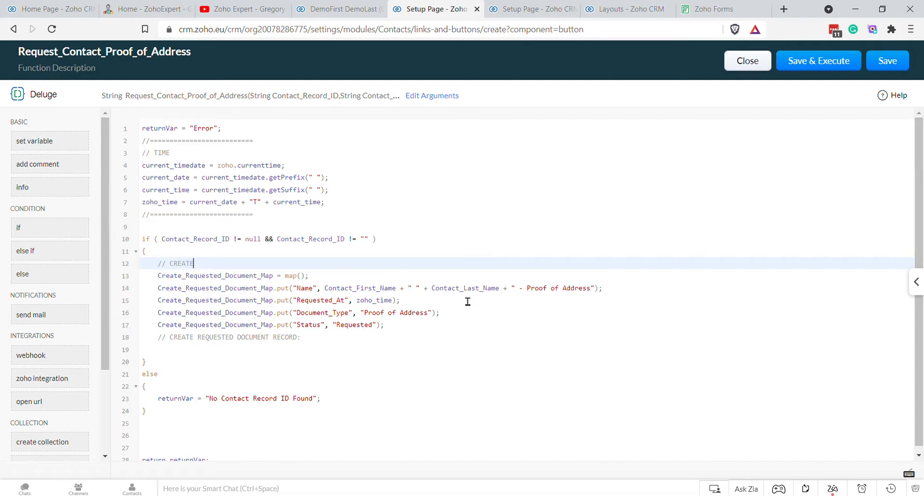
text(REATE MAP FOR RECORD CREATION)
key(Right)
key(Down)
key(Return)
key(Up)
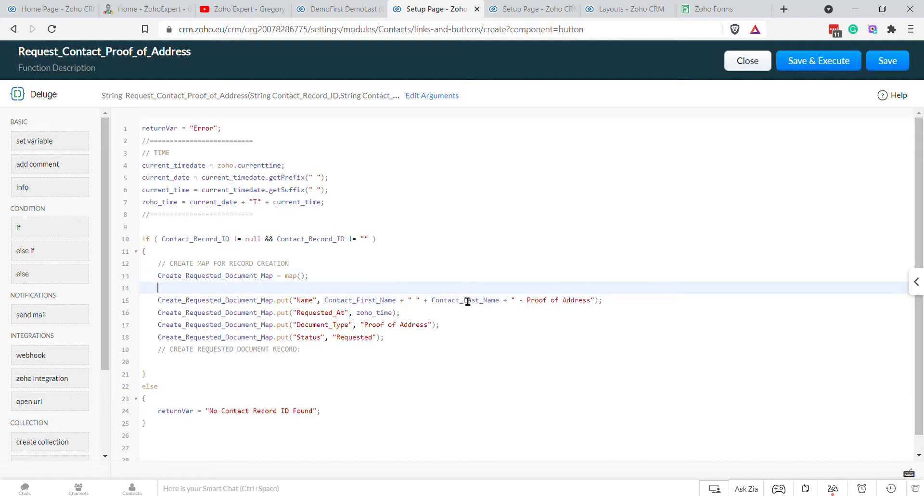
text(// FILL MAP WITH DATA FOR RECORD CREATION)
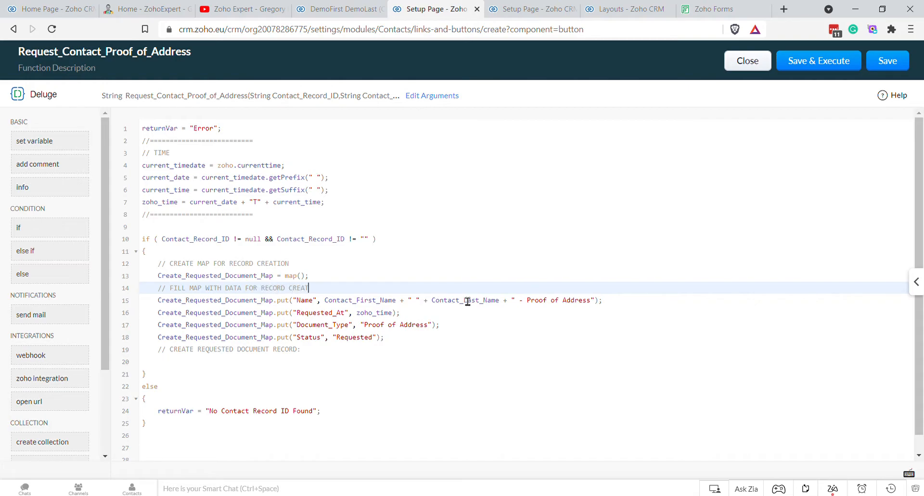
Step: Start a Create_Requested_Document_Response = zoho.crm.createRecord call under the record comment
key(Down)
key(Down)
key(Down)
key(Down)
key(Down)
key(Down)
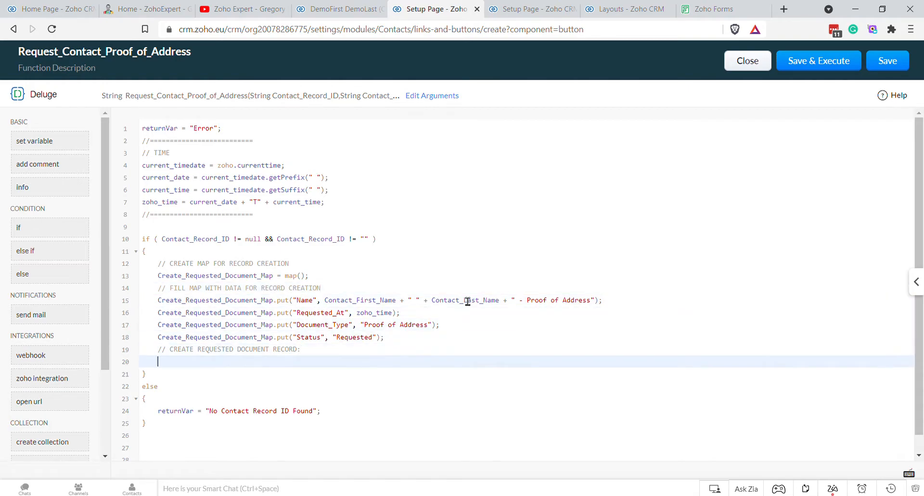
text(Create_Requested_Document_Map)
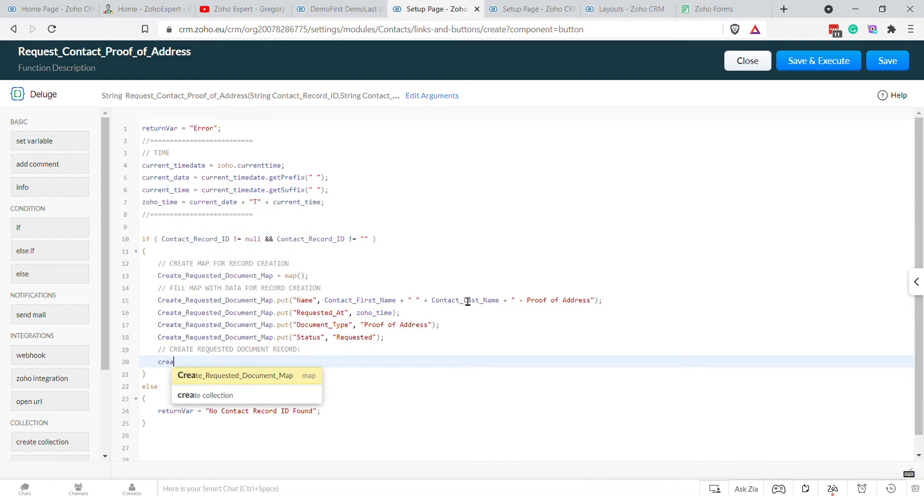
key(BackSpace)
key(BackSpace)
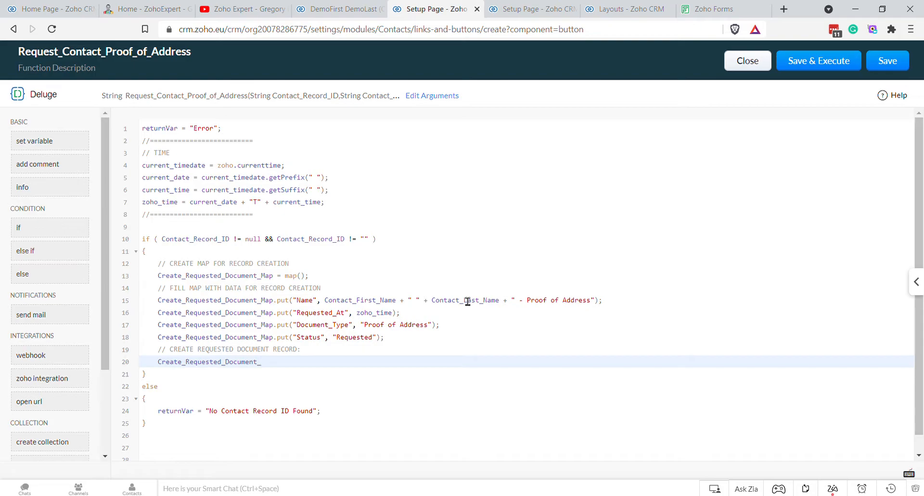
text(Response = z)
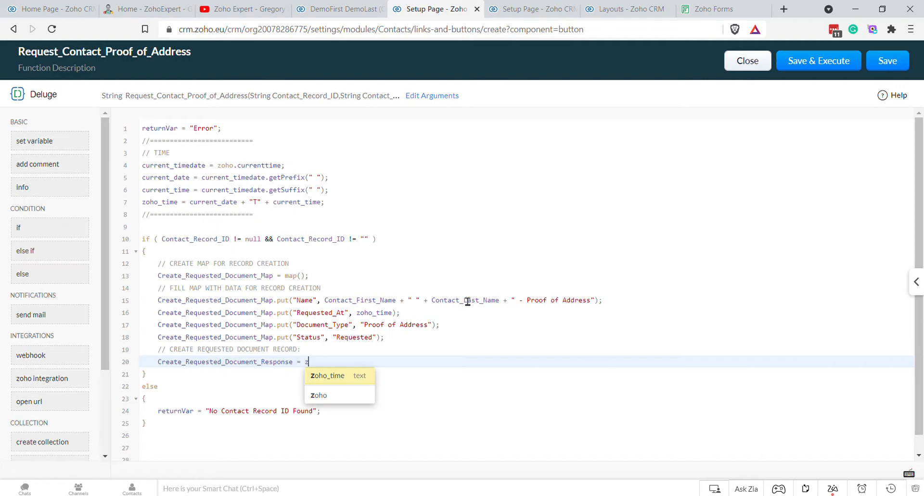
text(oho.crm.)
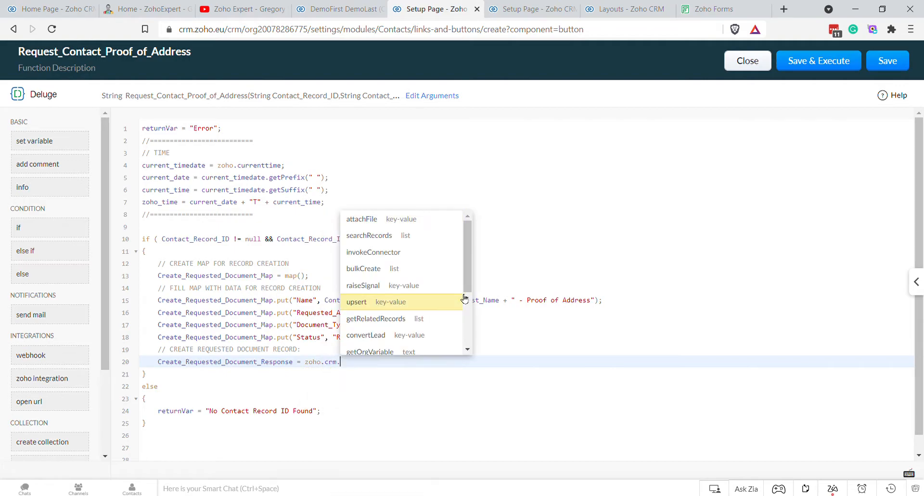
key(Escape)
text(creat)
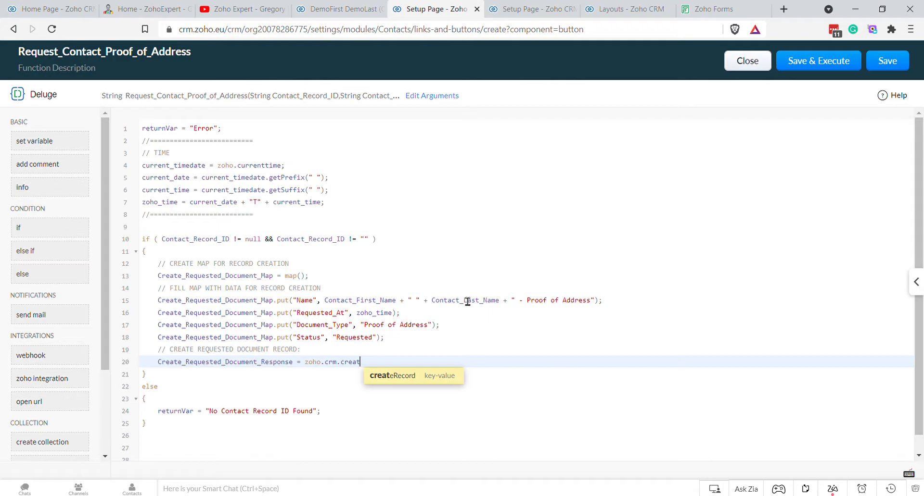
key(Return)
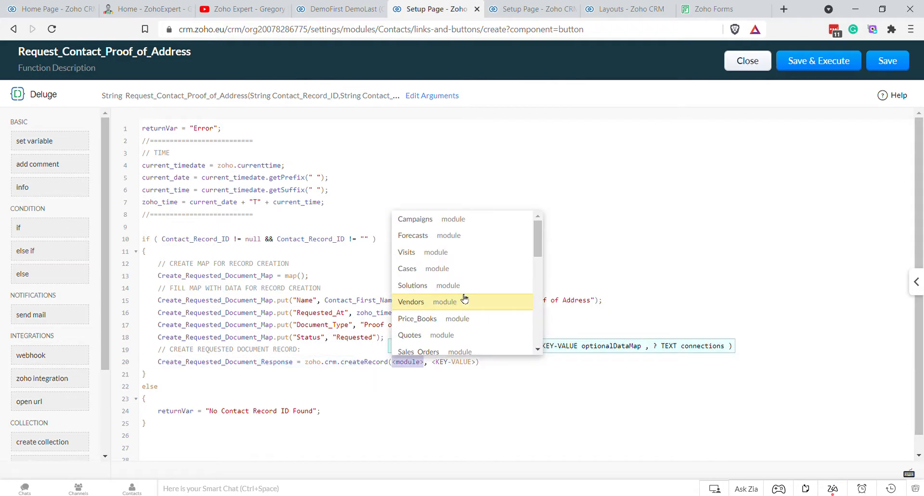
Step: Copy the Requested_Documents module API name and paste it as createRecord's module
text(")
click(529, 9)
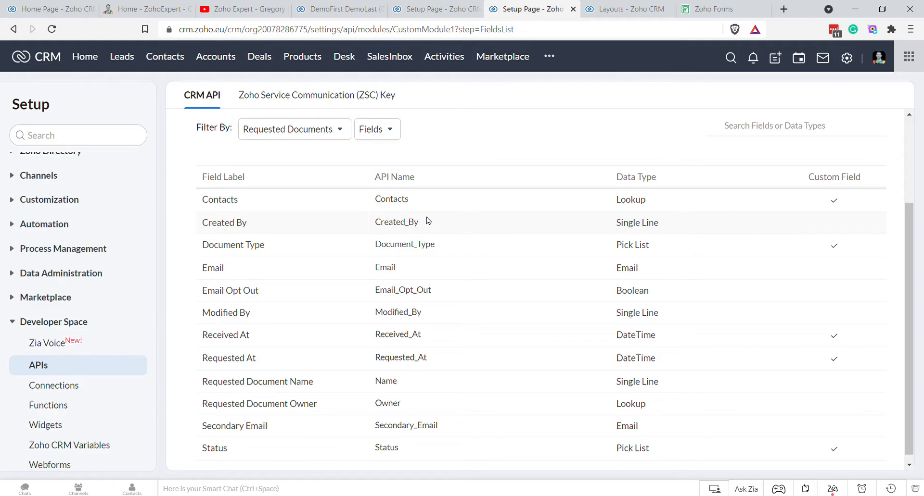
click(48, 369)
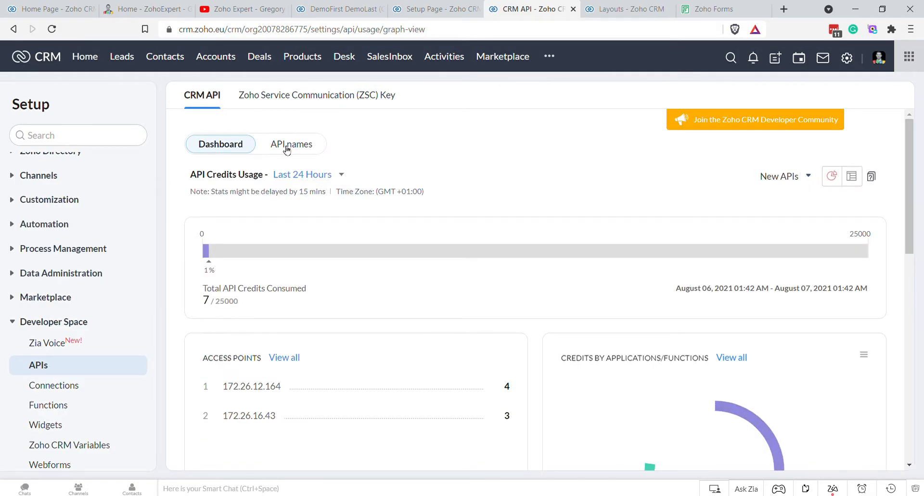
click(284, 145)
scroll(409, 366, down, 4)
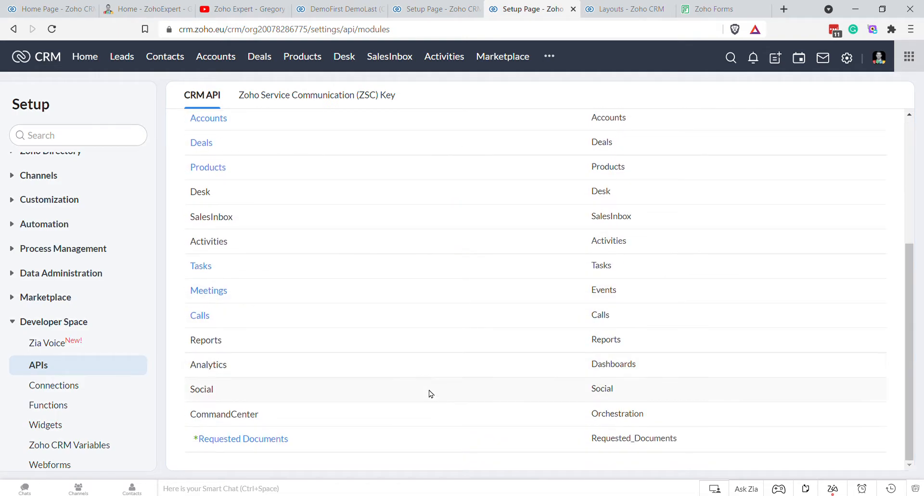
double_click(631, 439)
key(ctrl+c)
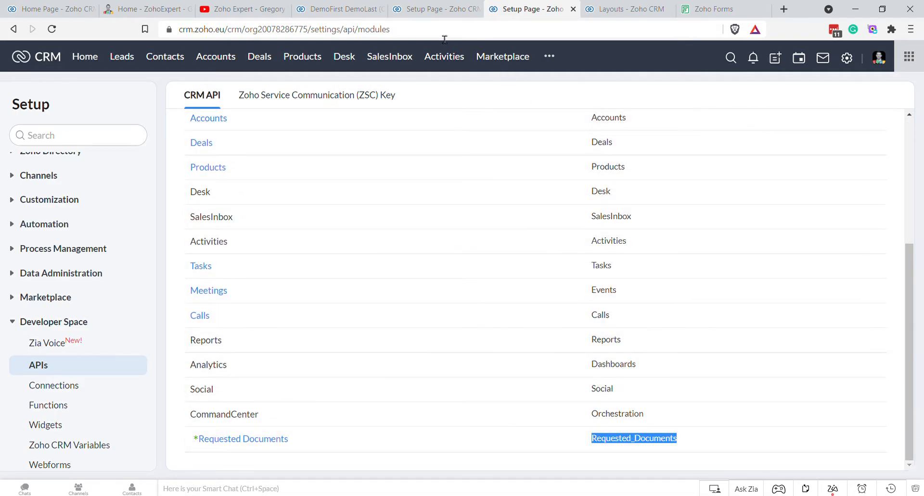
click(435, 8)
key(ctrl+v)
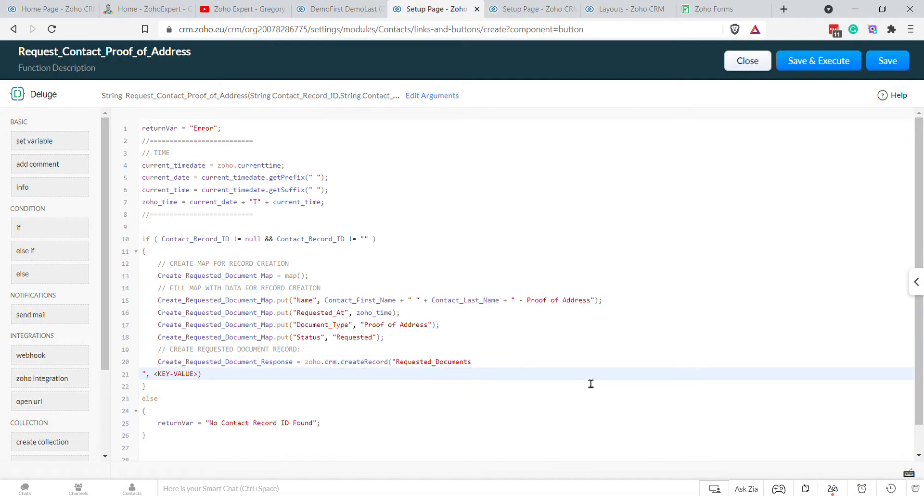
key(BackSpace)
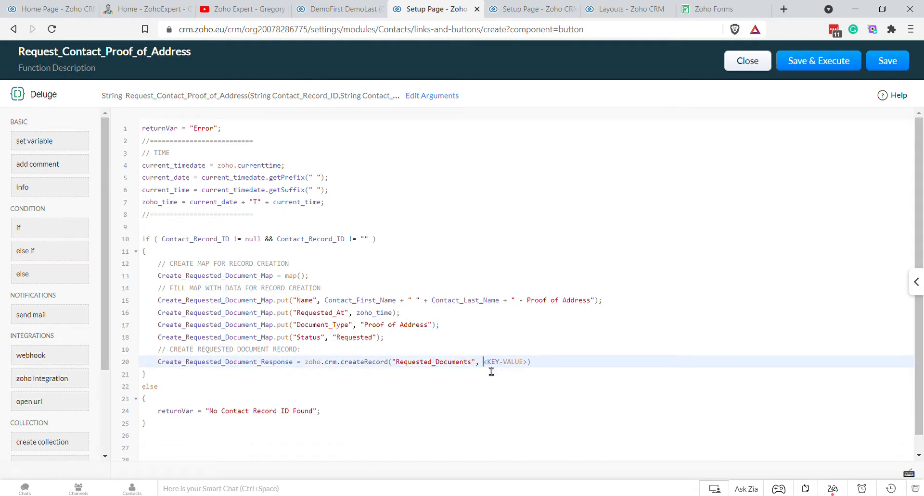
Step: Replace the key-value placeholder with Create_Requested_Document_Map as the record data
click(493, 363)
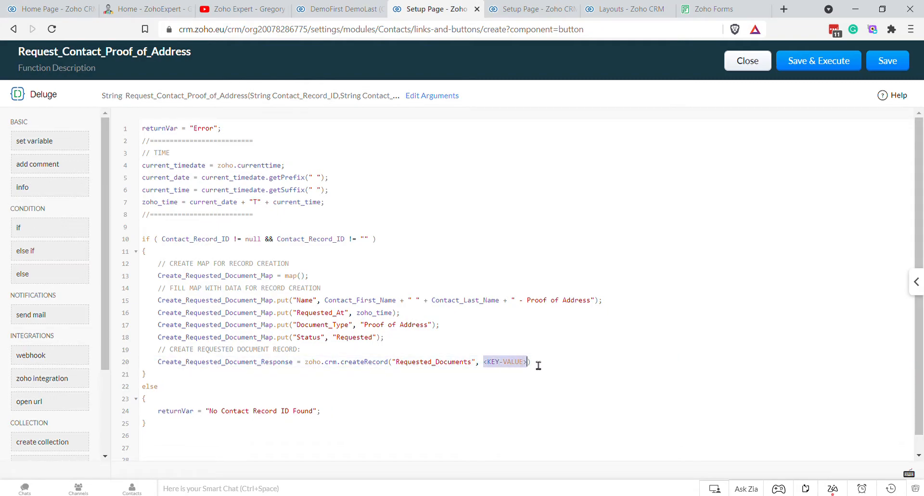
text(Create)
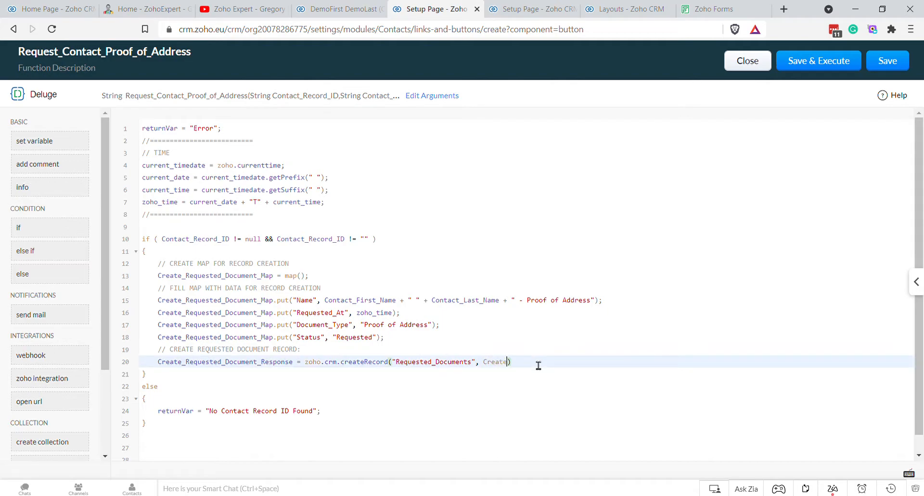
double_click(248, 338)
key(ctrl+c)
double_click(504, 364)
key(ctrl+v)
text(,)
Step: Search Google for 'zoho crm deluge workflow blueprint' and copy the first result's trigger snippet
click(783, 9)
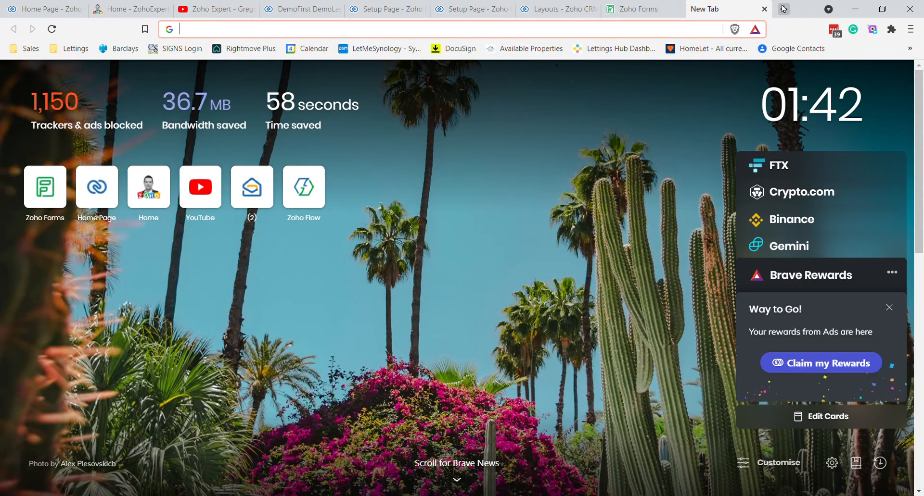
text(zoho crm )
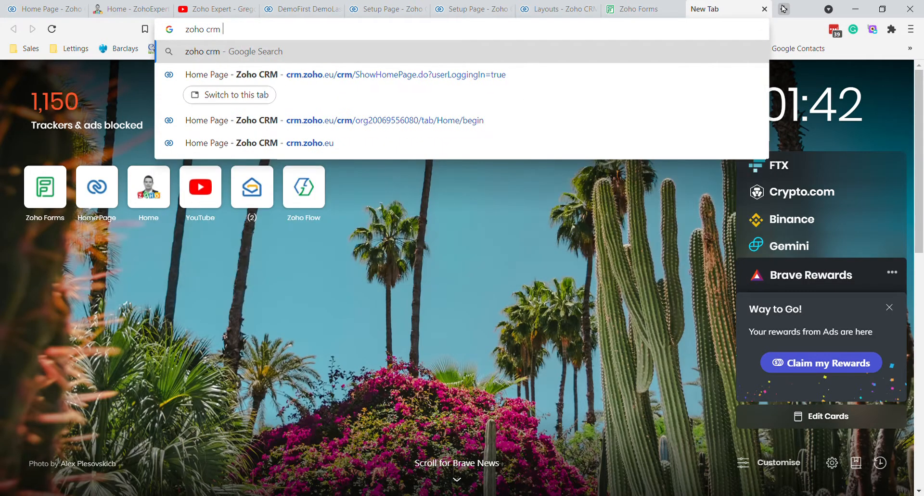
text(deluge workflo)
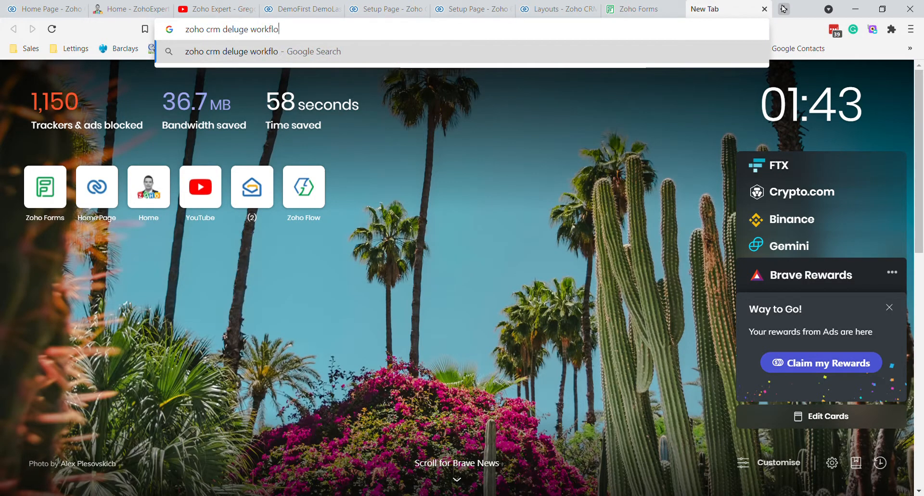
text(w blueprint)
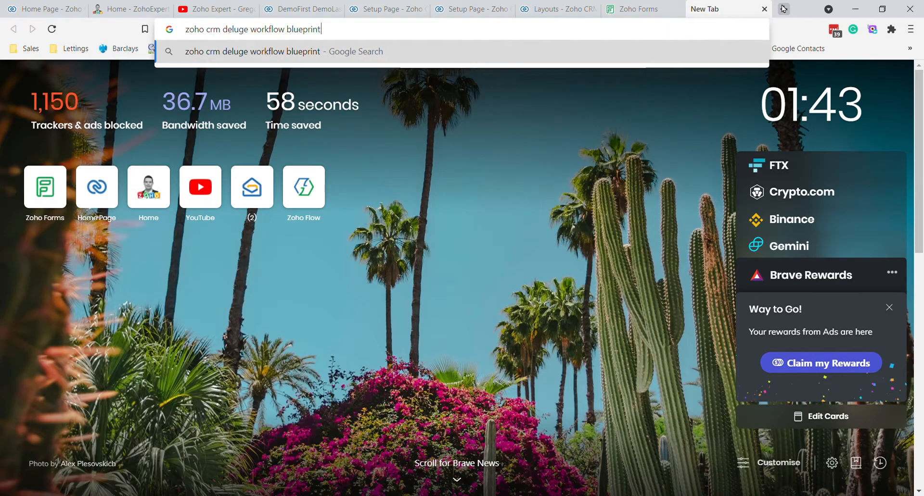
key(Return)
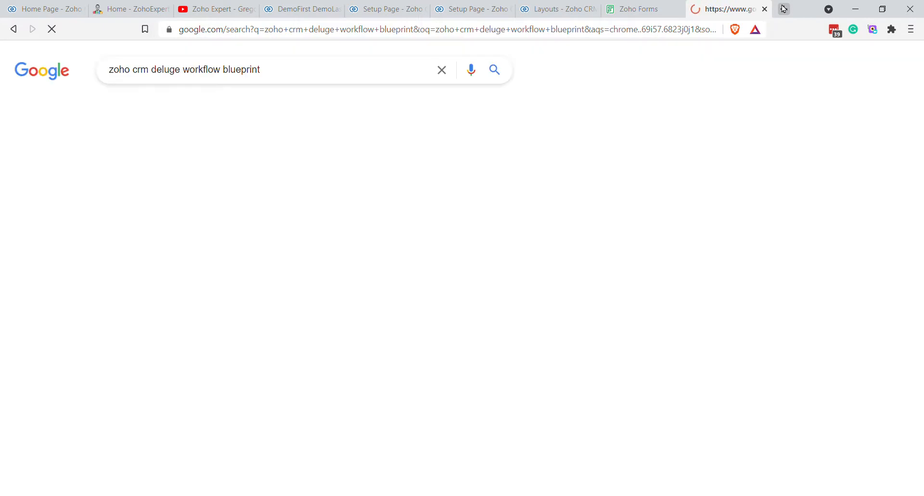
drag(251, 194, 427, 198)
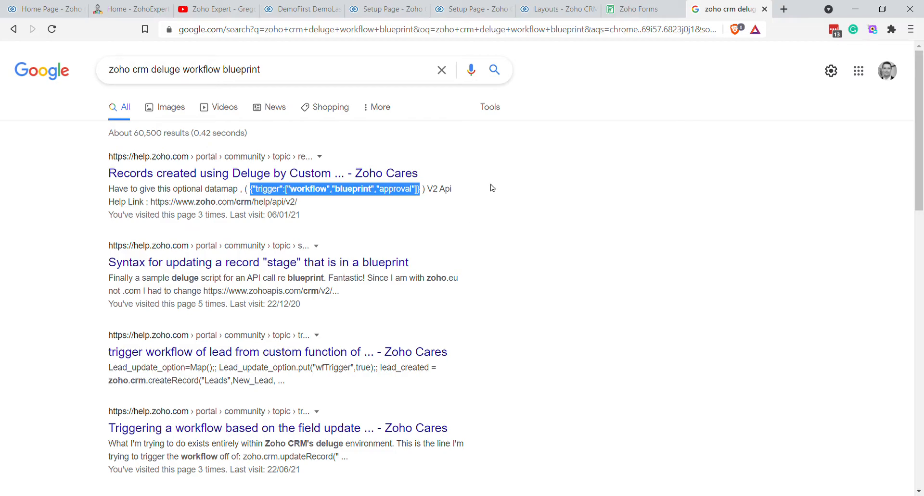
click(612, 13)
click(558, 10)
Step: Paste {"trigger":["workflow","blueprint","approval"]} as createRecord's third argument and end the statement
click(478, 10)
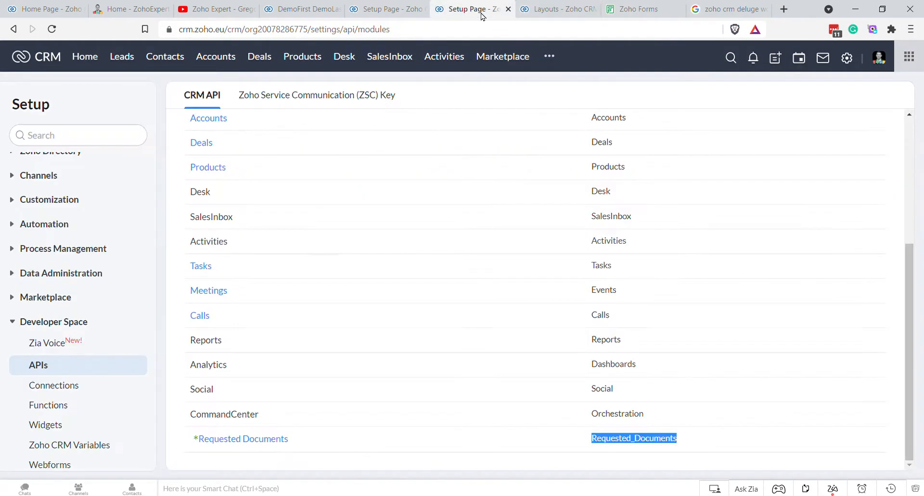
click(387, 12)
key(ctrl+v)
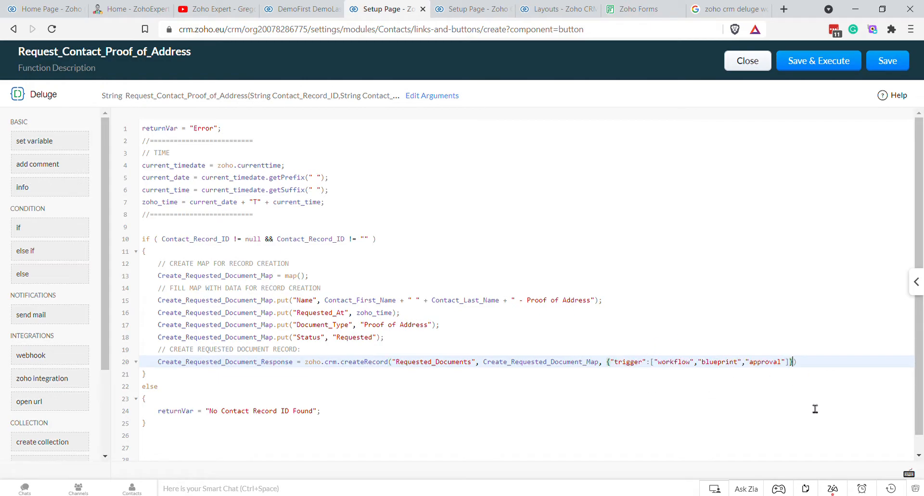
key(Right)
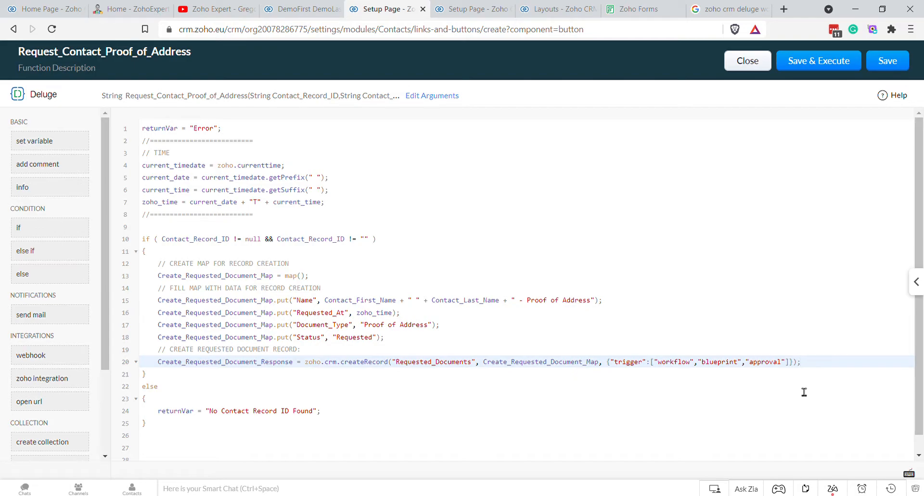
Step: Add an info statement logging Create_Requested_Document_Response
key(Return)
text(infor)
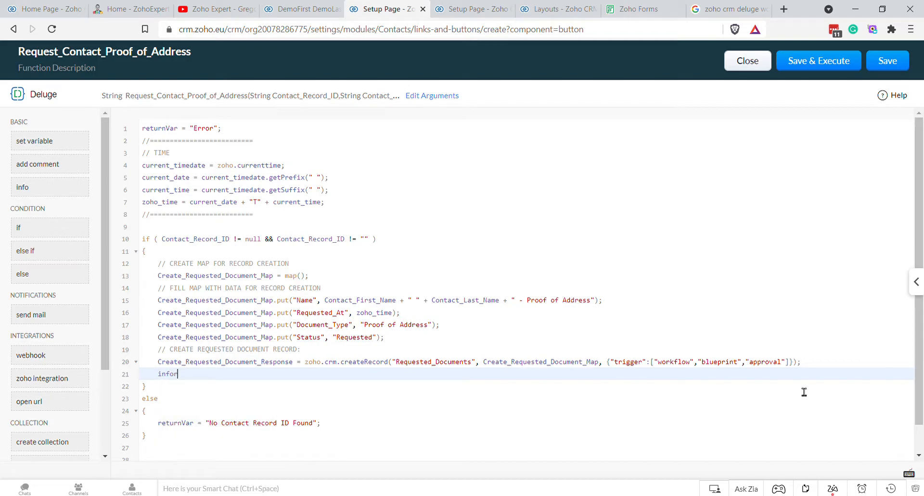
key(BackSpace)
text( Create)
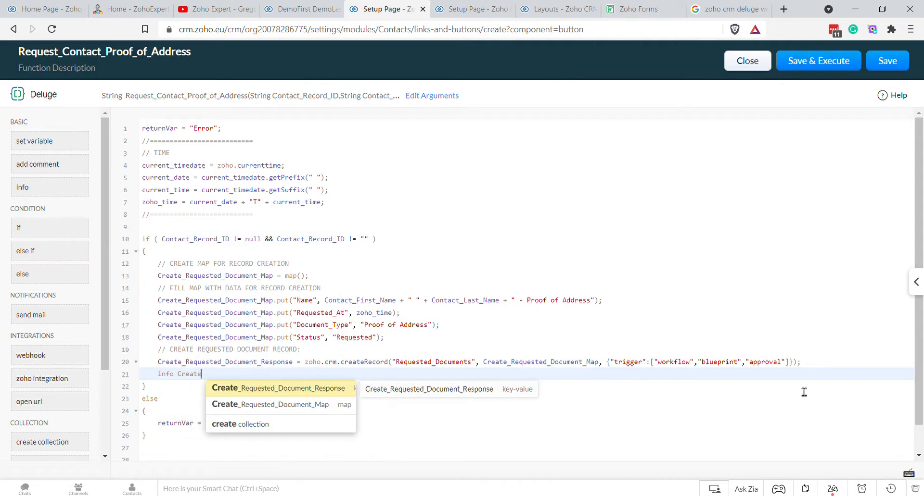
key(Return)
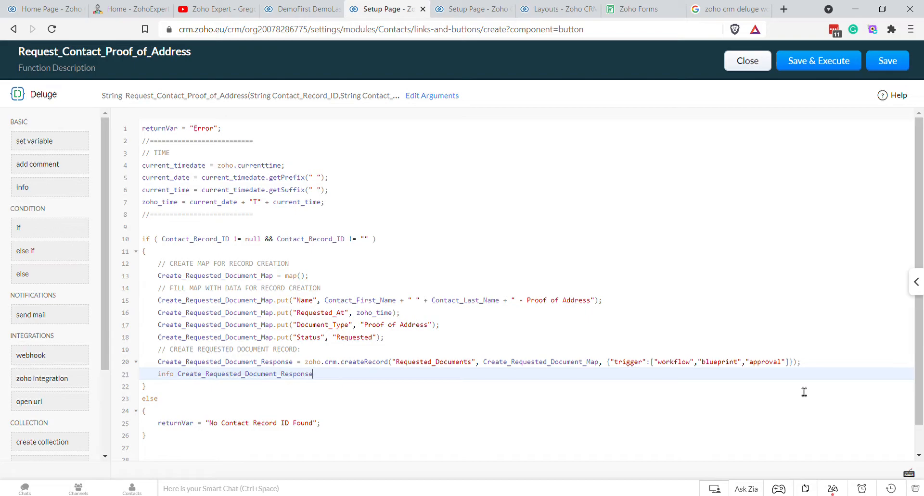
Step: Add an if block testing Create_Requested_Document_Response.containKey("Modified_at") == true
key(Return)
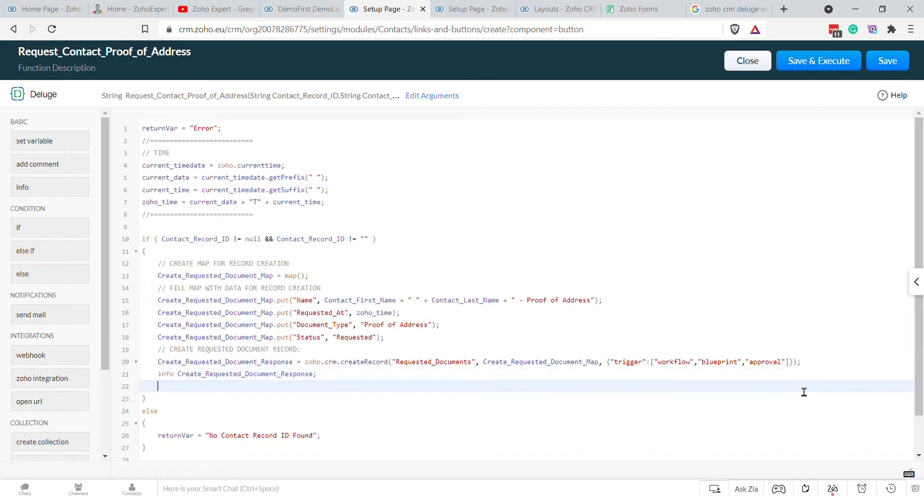
text(if)
key(Return)
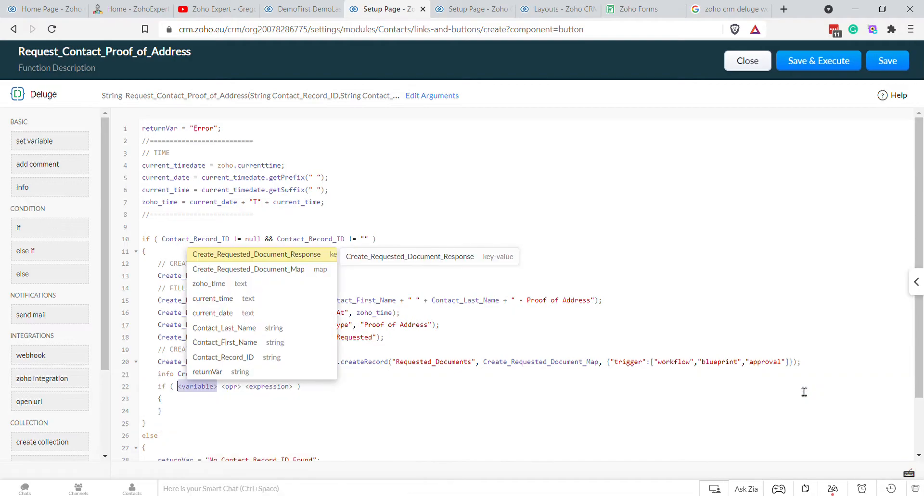
key(Return)
text(.contain)
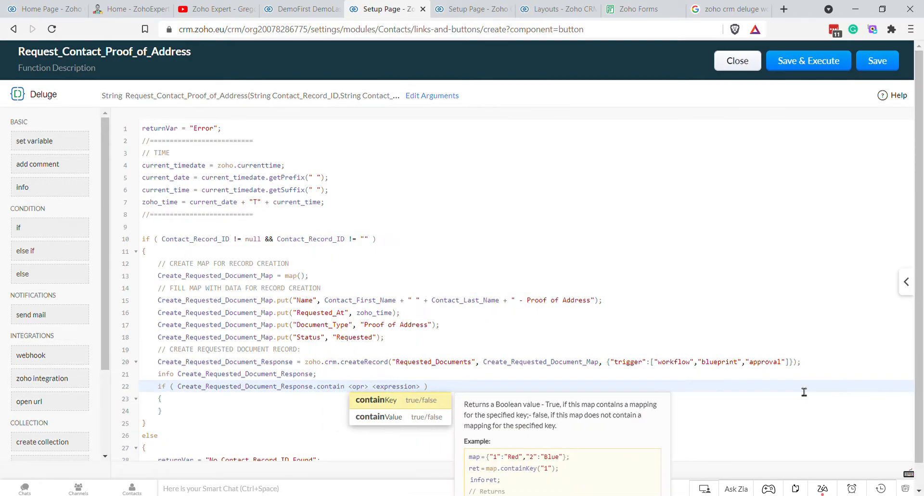
key(Return)
text(")
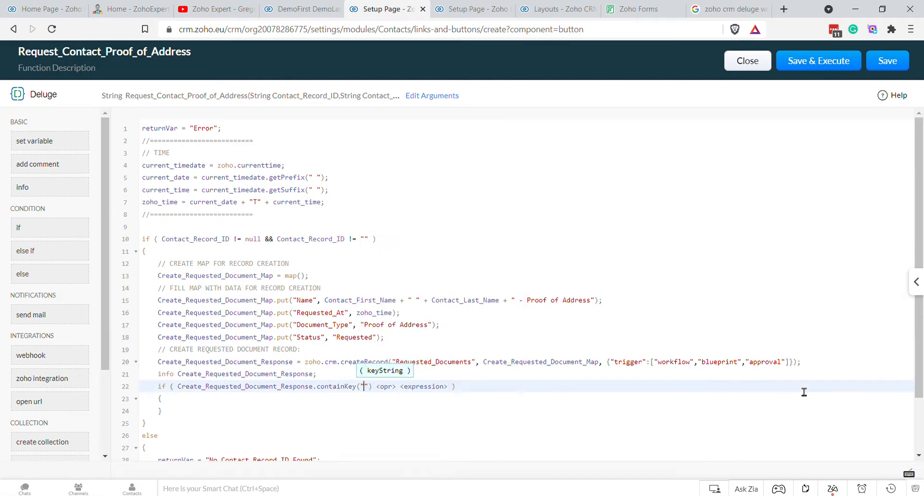
text(Modified_)
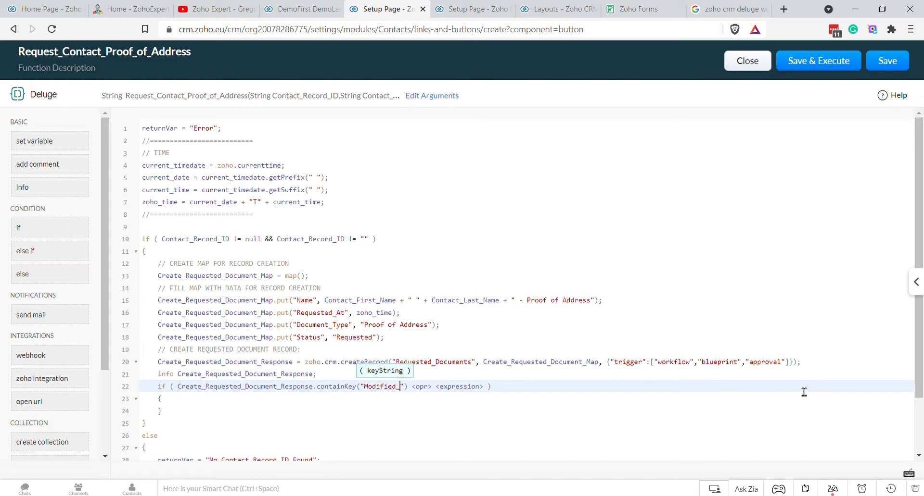
text(at)
key(Tab)
key(Return)
text(true)
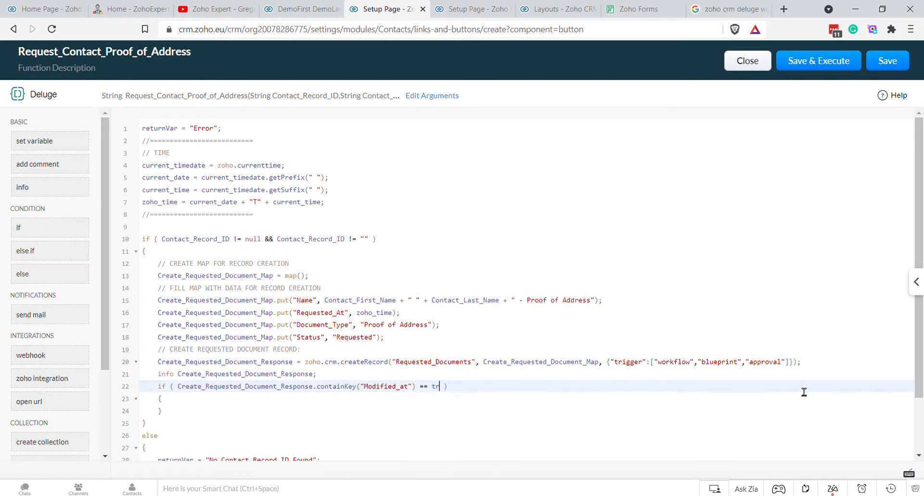
key(Tab)
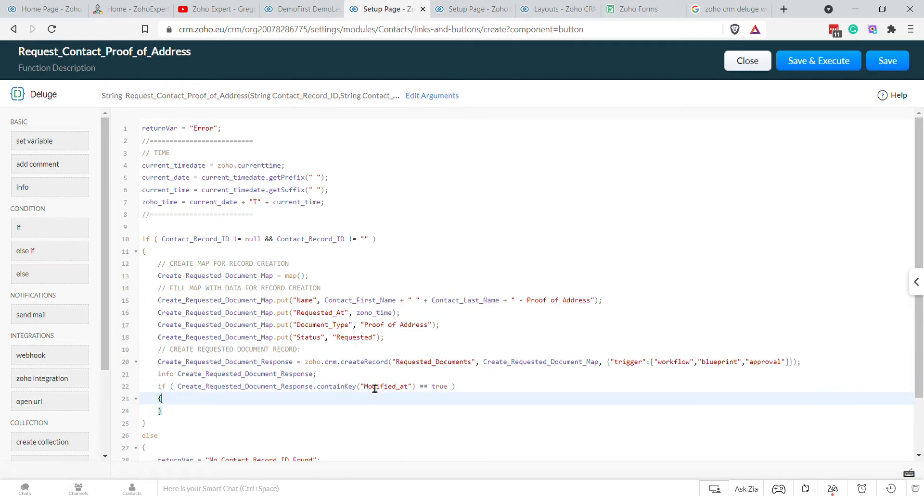
Step: Highlight the response variable and the Modified_at key, then go to the if body
double_click(277, 380)
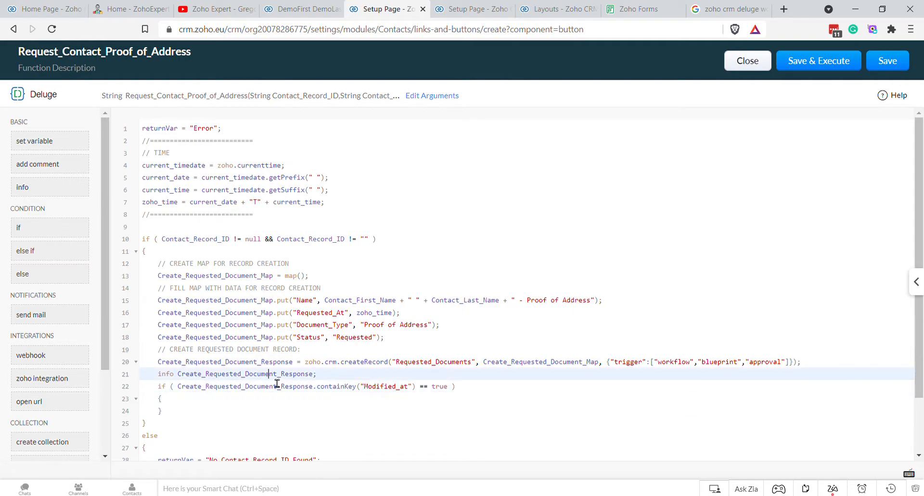
double_click(252, 364)
double_click(252, 374)
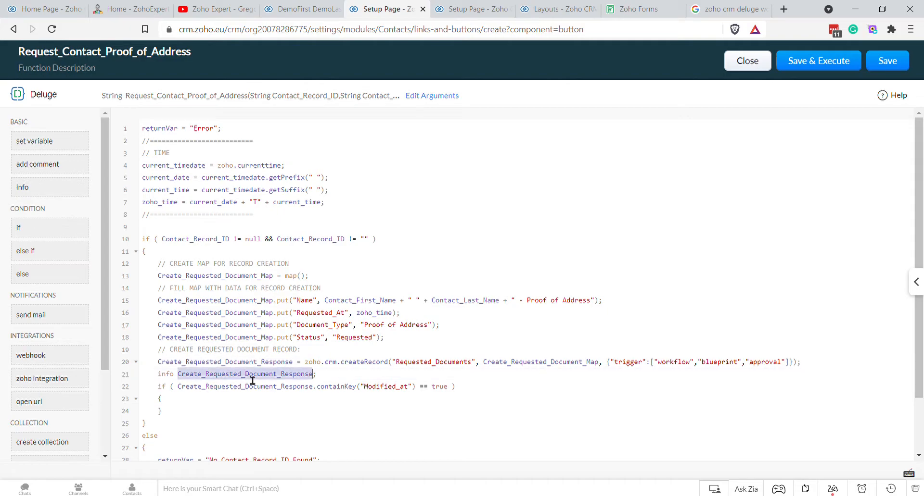
double_click(404, 394)
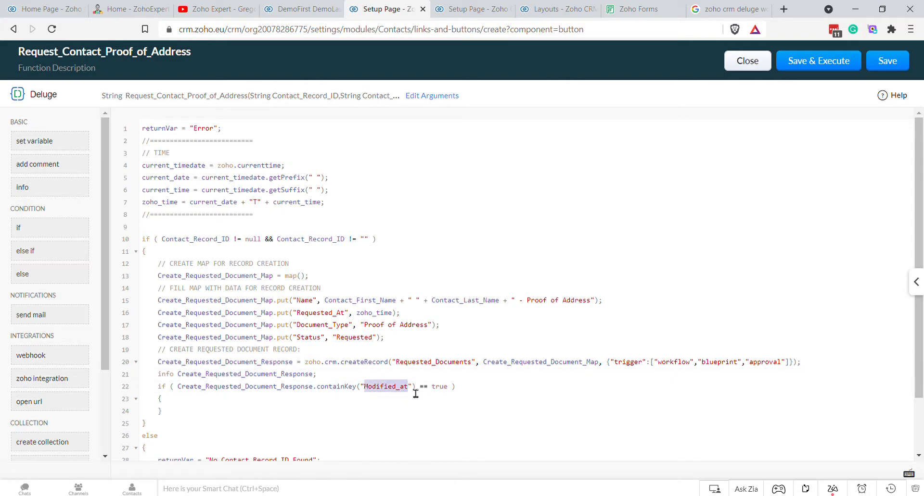
click(315, 400)
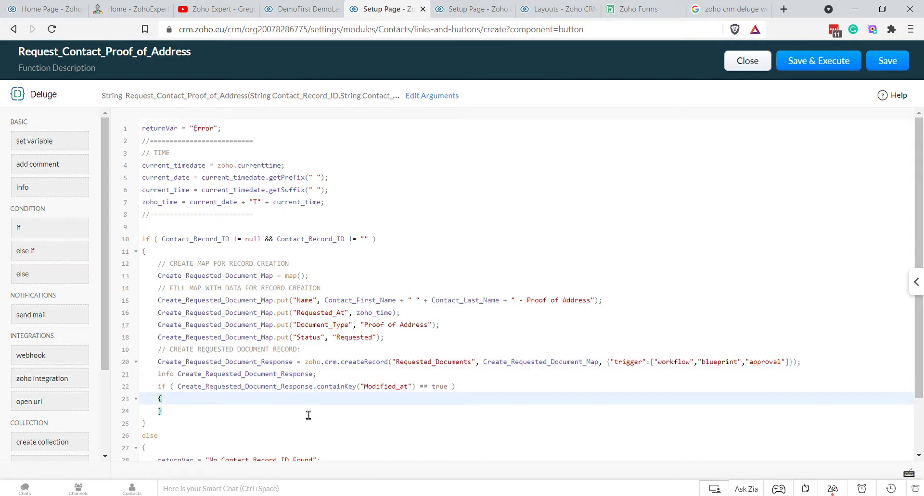
Step: Set returnVar to a Proof of Address success message with Contact_First_Name and Contact_Last_Name
key(Return)
text(returnVar = "Successfully )
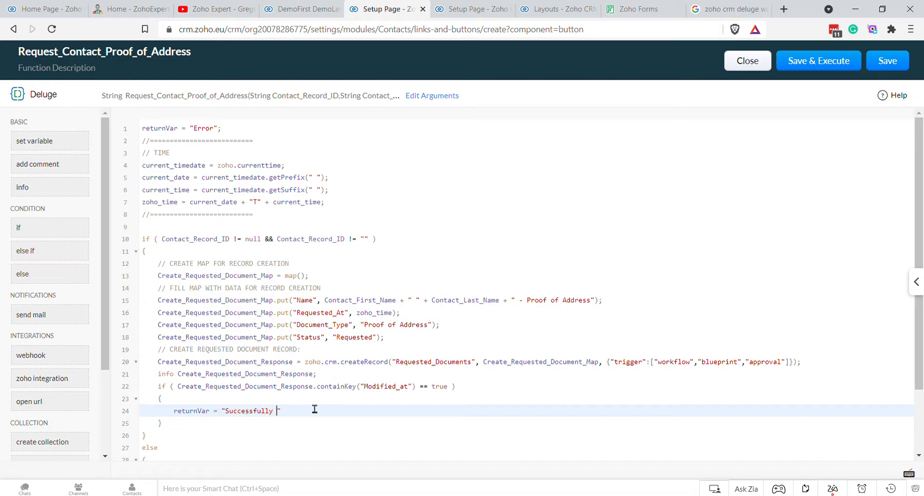
text(Createde)
text( Reque)
key(BackSpace)
key(BackSpace)
key(BackSpace)
key(BackSpace)
key(BackSpace)
text(Document Request for Proof of Ad)
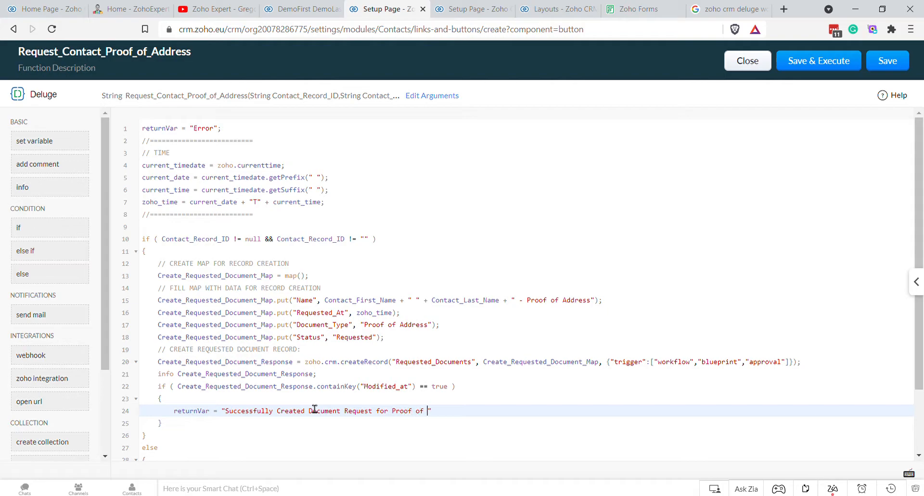
text(dress for " + Cont)
key(Down)
key(Return)
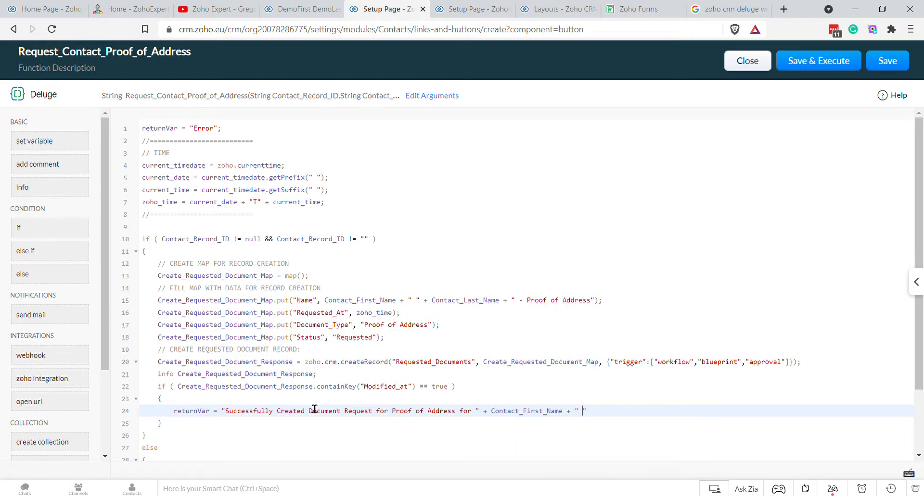
text(+ " " + Cont)
key(Return)
Step: Add an else block setting returnVar to an 'Error - Could not' message
key(Down)
key(Return)
text(else)
key(Return)
key(Up)
key(Return)
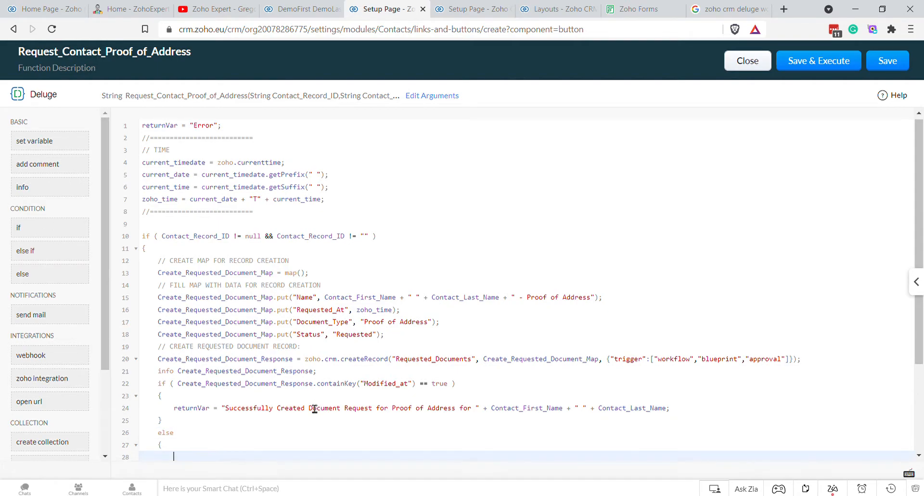
text(returnVar = "Error - Could not r)
text(reat)
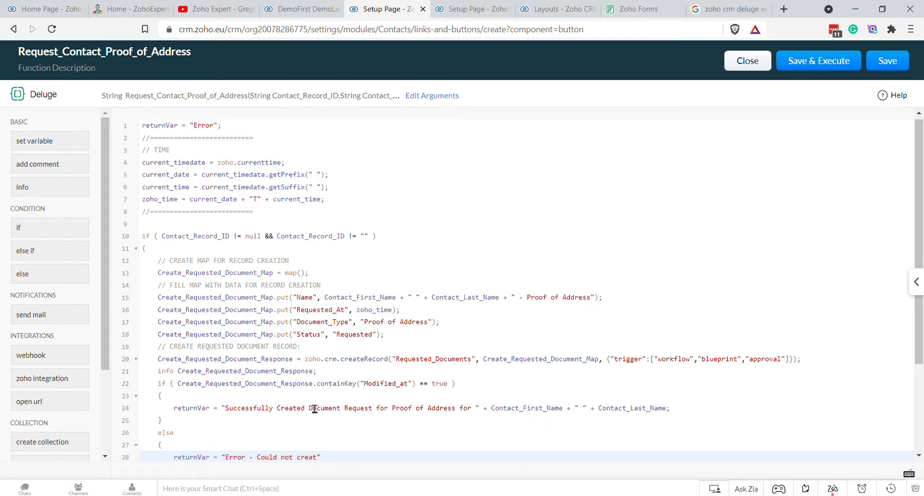
Step: Reword the error message from the copied success text so it reads 'Could not Create'
drag(277, 408, 680, 414)
key(ctrl+c)
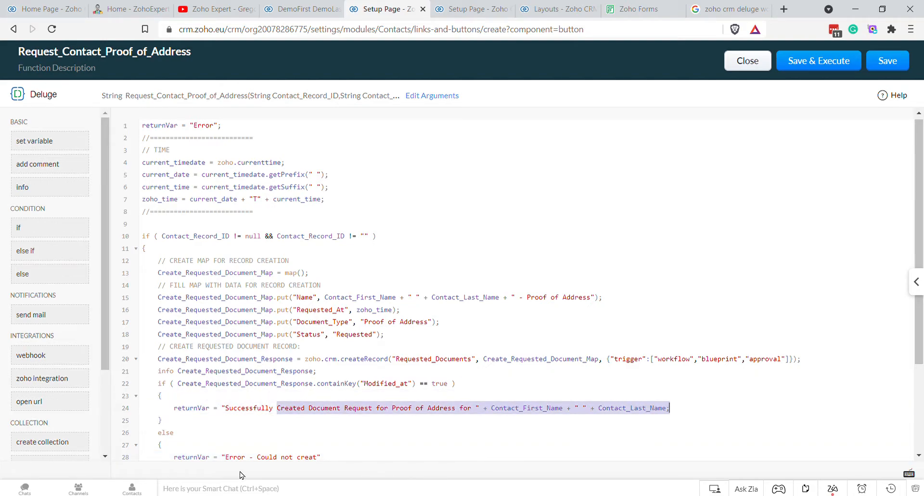
drag(320, 459, 263, 462)
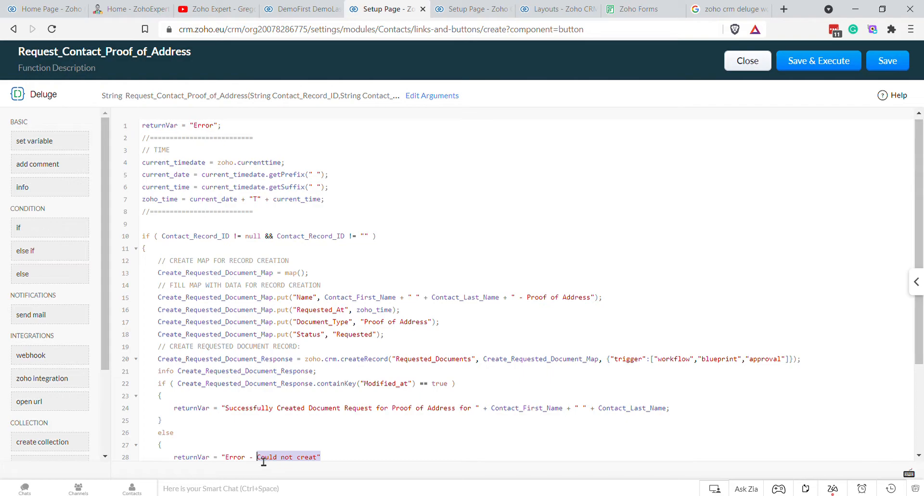
key(ctrl+v)
text(Could not)
key(Right)
key(Delete)
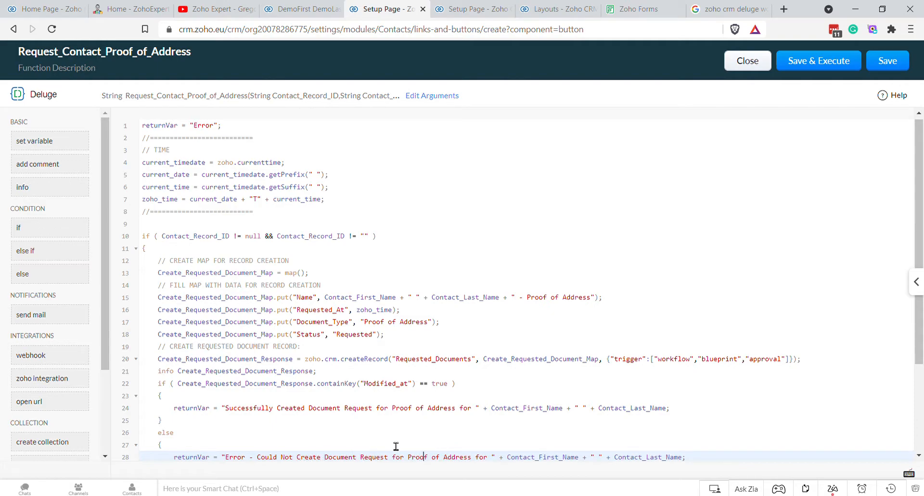
key(Down)
key(Down)
key(Down)
key(Down)
key(Down)
key(Down)
key(Down)
key(Down)
key(Down)
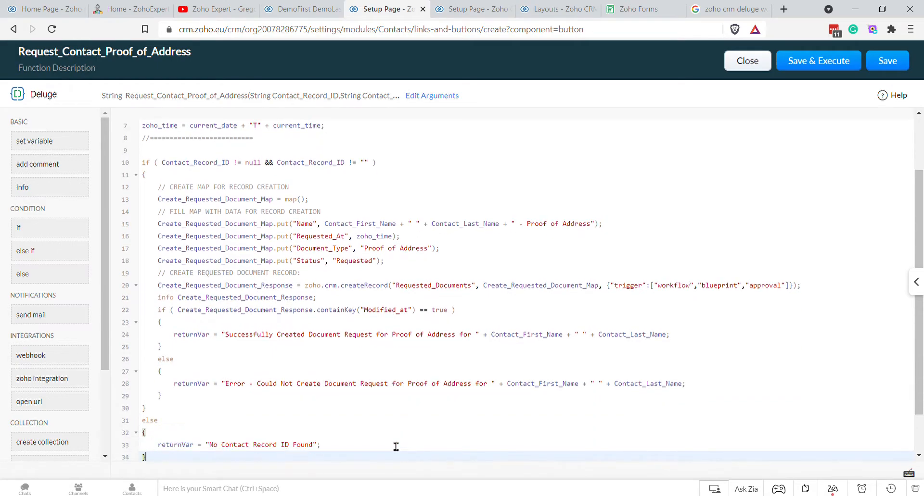
key(Up)
key(Up)
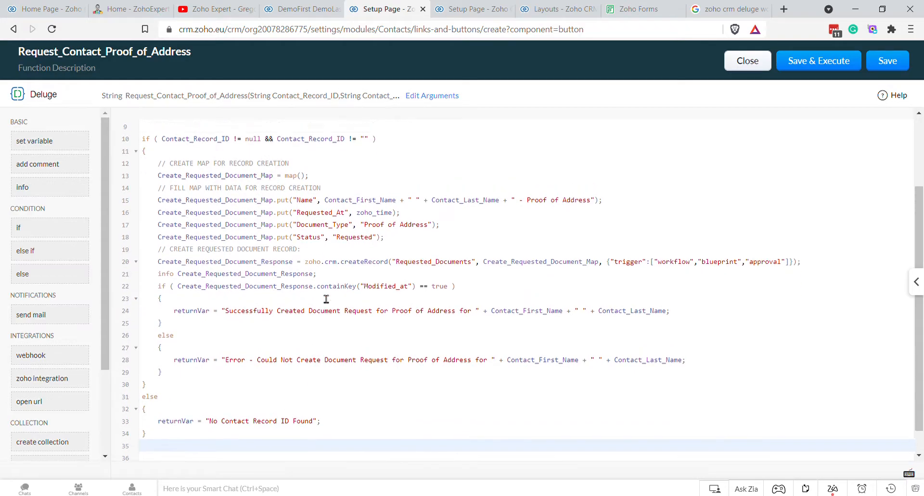
scroll(340, 293, up, 3)
Step: Save and execute the function, entering the contact's record ID as the test argument
click(810, 60)
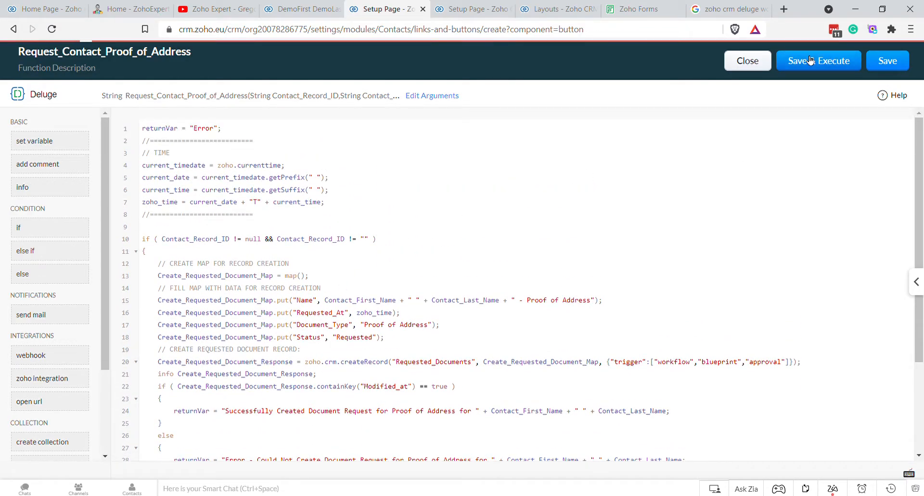
click(294, 9)
double_click(397, 30)
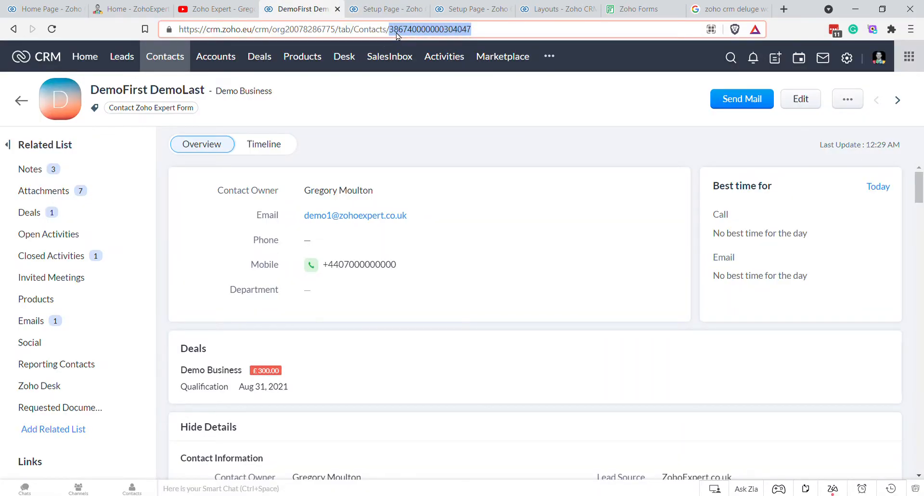
click(476, 9)
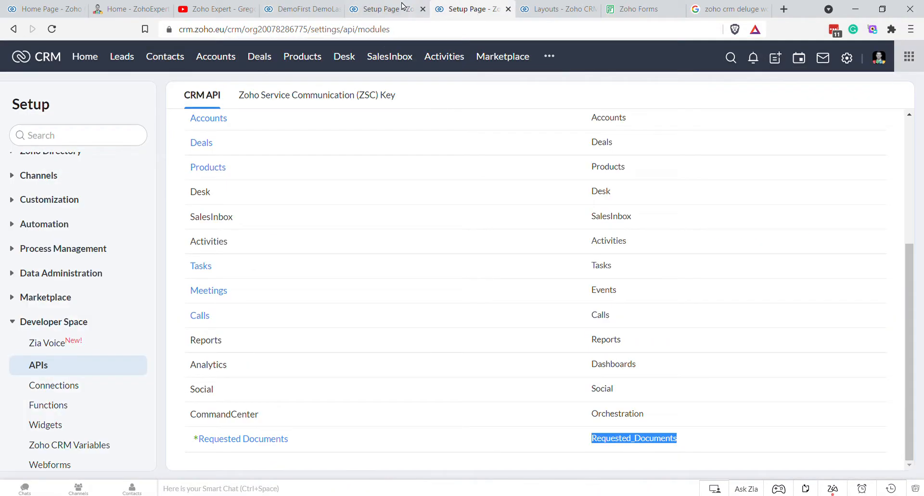
click(405, 14)
key(ctrl+v)
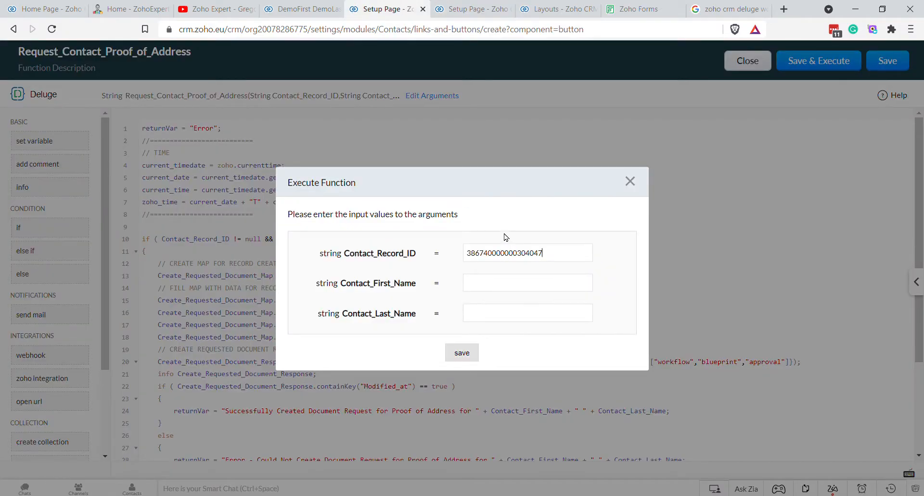
Step: Fill in the contact's first and last names and run the test
click(294, 9)
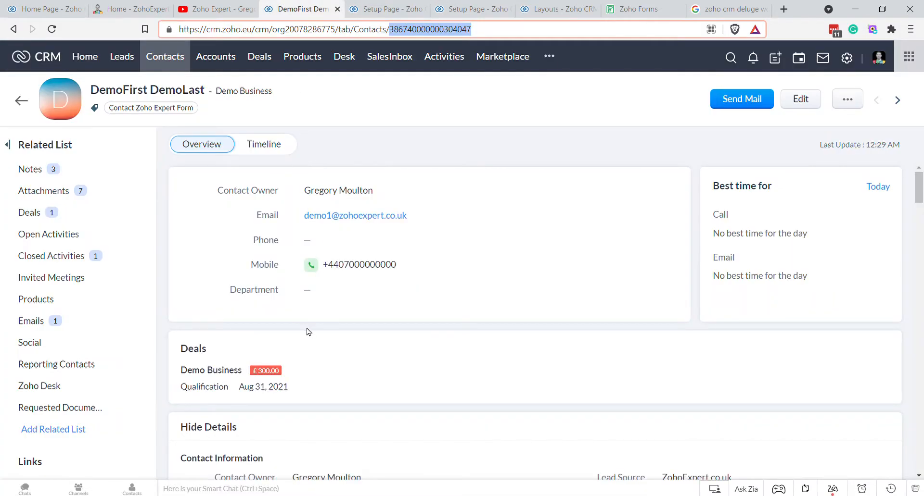
scroll(313, 312, down, 8)
scroll(413, 256, up, 6)
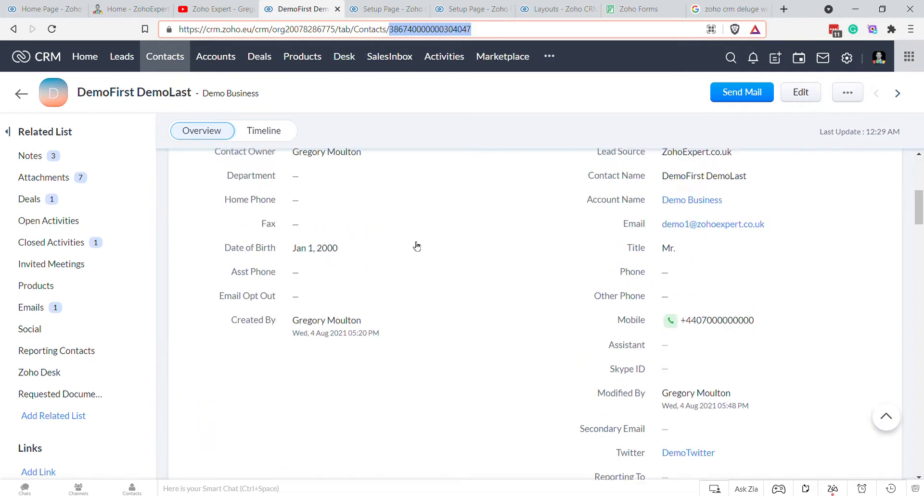
click(143, 99)
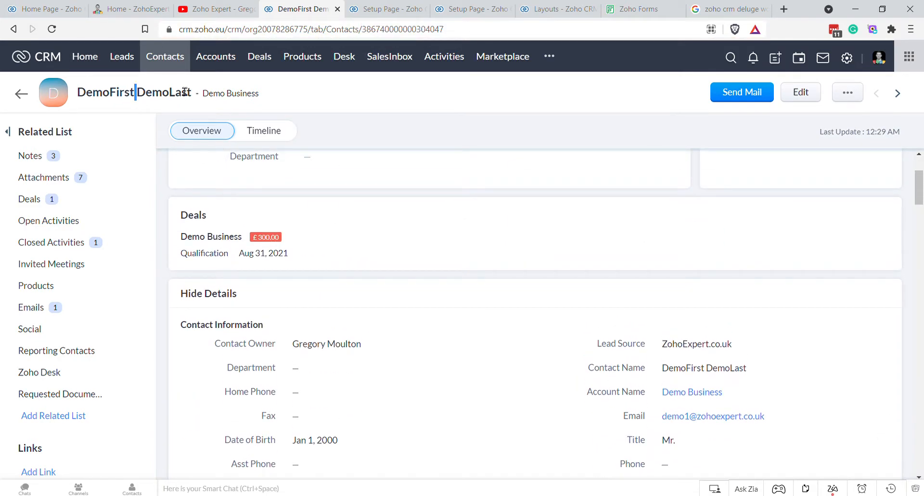
drag(192, 96, 89, 103)
key(ctrl+c)
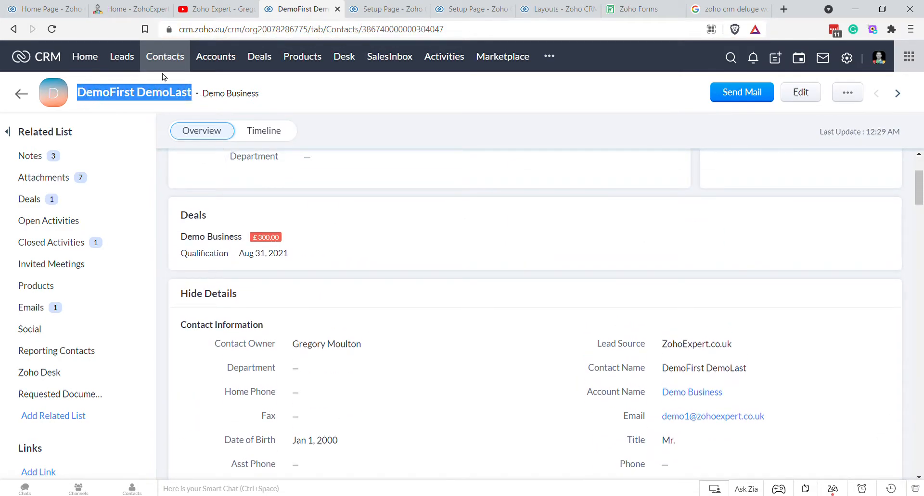
click(381, 11)
click(498, 282)
key(ctrl+v)
double_click(511, 290)
key(ctrl+c)
key(BackSpace)
key(BackSpace)
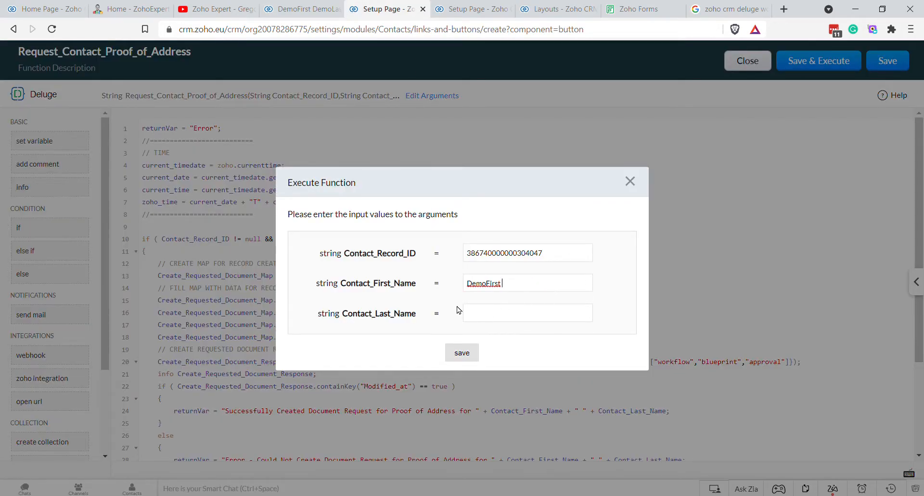
key(ctrl+v)
click(466, 356)
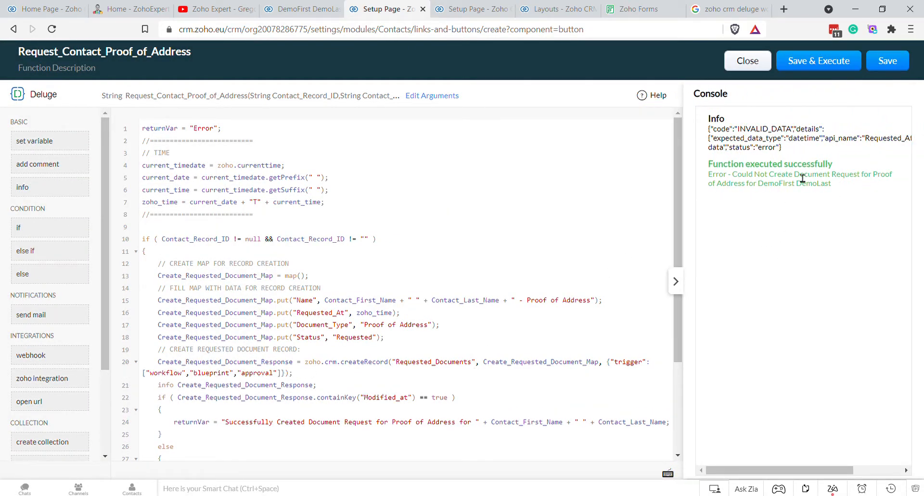
Step: Insert 'info current_timedate;' as line 5 of the function
click(365, 206)
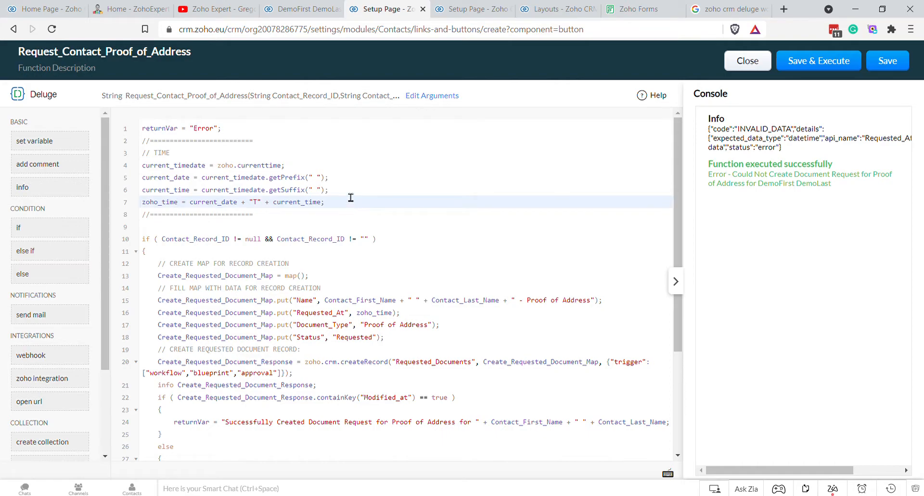
click(351, 192)
click(337, 169)
key(Return)
text(info)
key(Return)
key(Down)
key(Down)
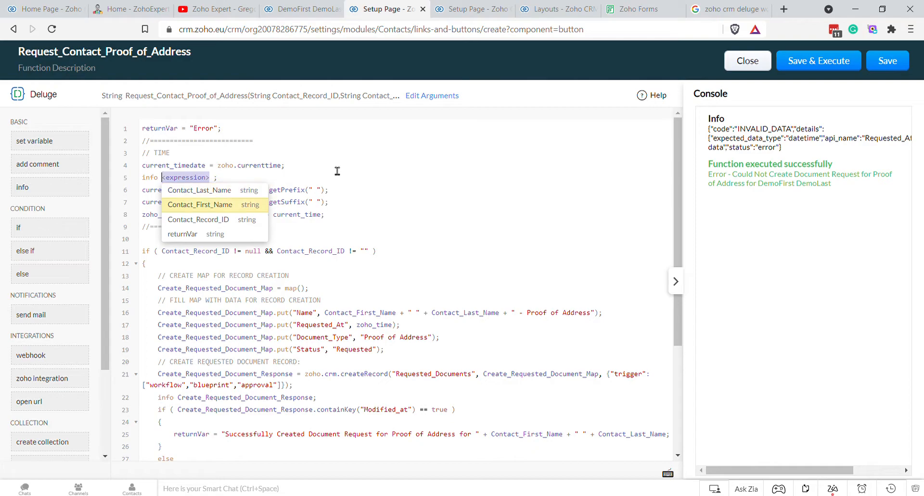
text(cyn)
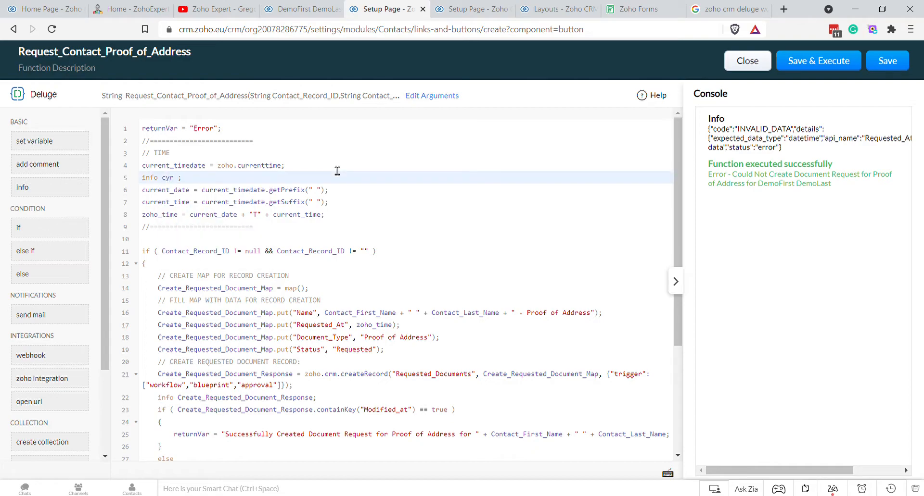
double_click(186, 170)
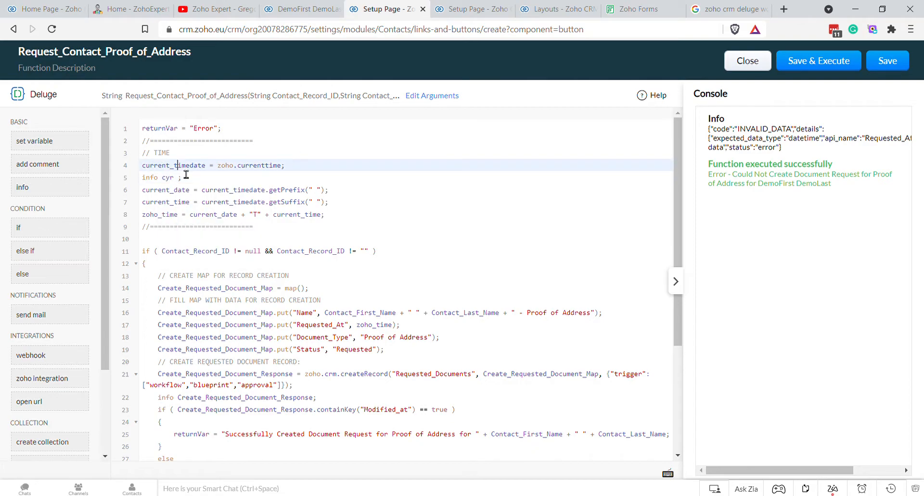
key(ctrl+c)
double_click(170, 178)
key(ctrl+v)
Step: Save and rerun the function with empty arguments to see the logged time
click(813, 61)
click(470, 356)
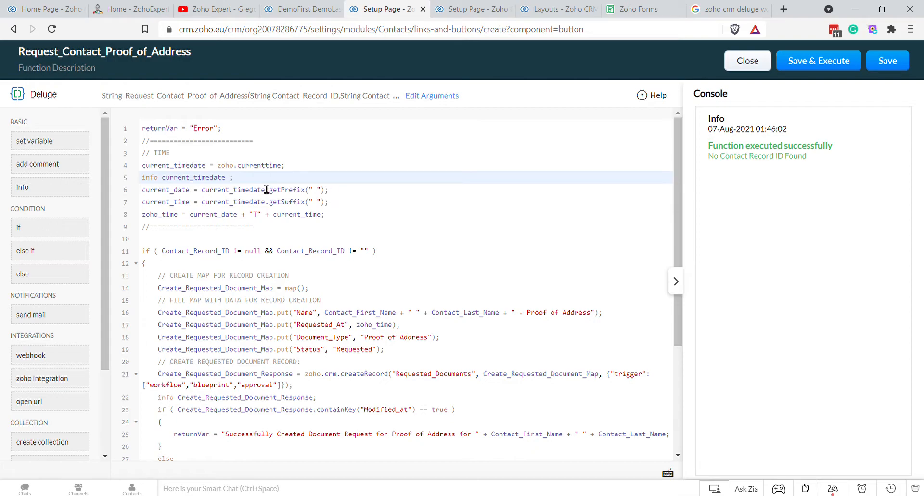
click(192, 194)
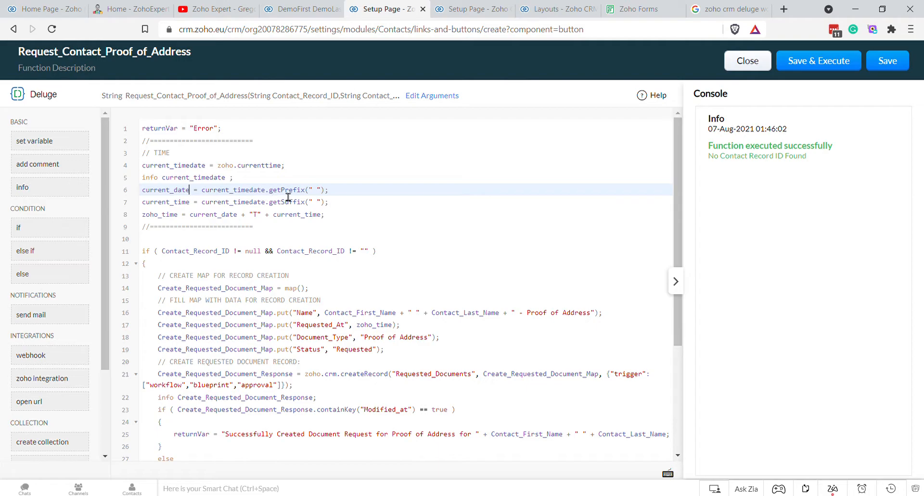
Step: Replace getPrefix(" ") with toString("yyyy-MM-dd") and rerun the function
drag(269, 193, 331, 200)
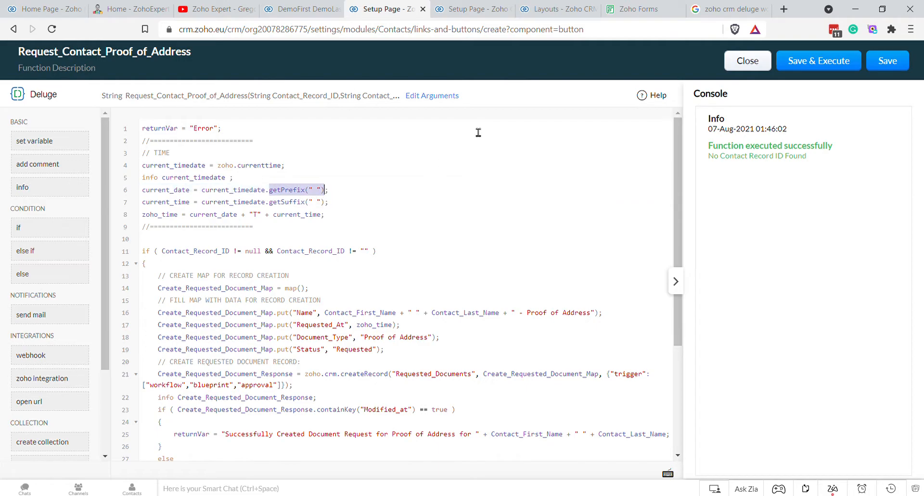
text(toString()
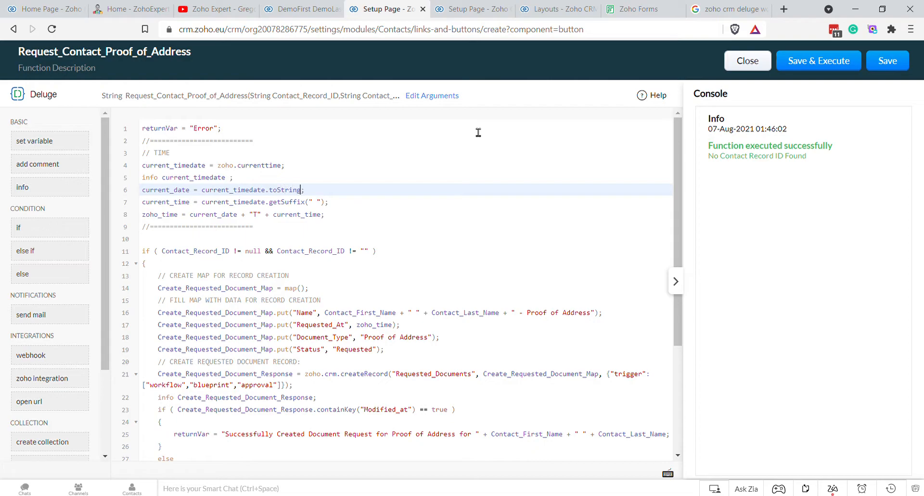
text("yyyy-MM-dd)
click(825, 62)
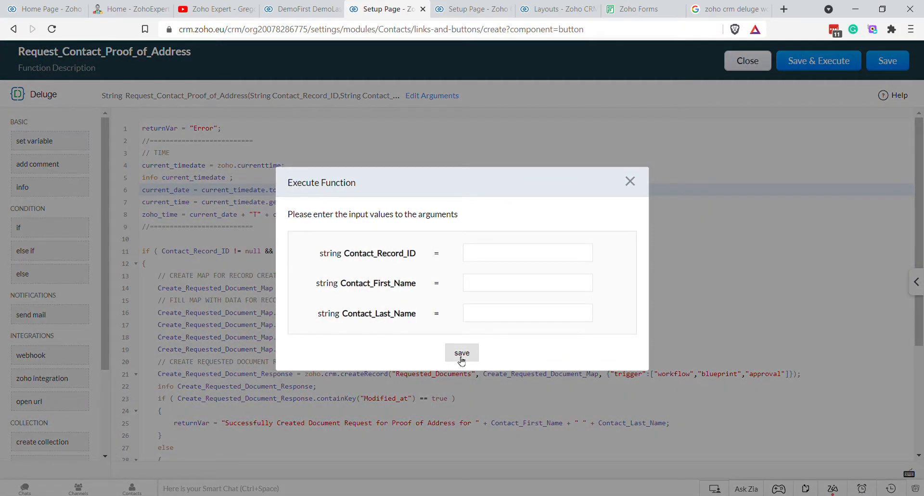
click(463, 356)
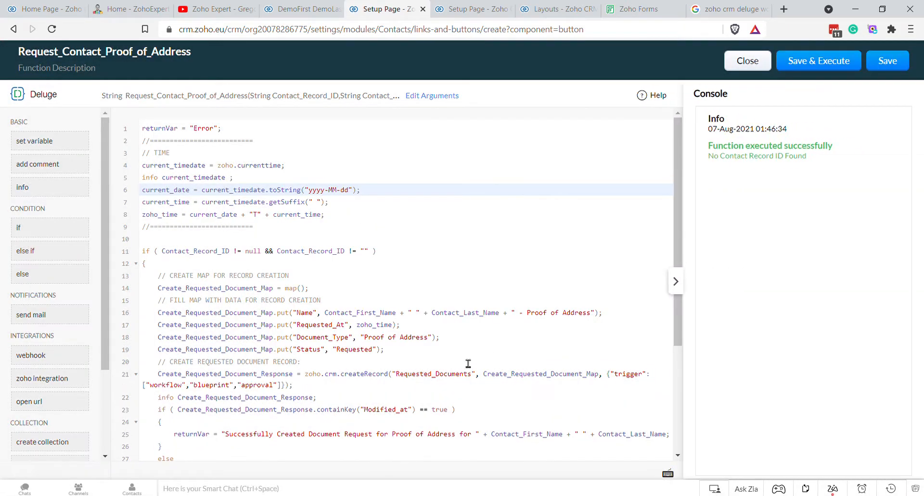
Step: Swap the current_timedate info line for 'info zoho_time;' and rerun the function
drag(235, 178, 147, 184)
key(BackSpace)
key(BackSpace)
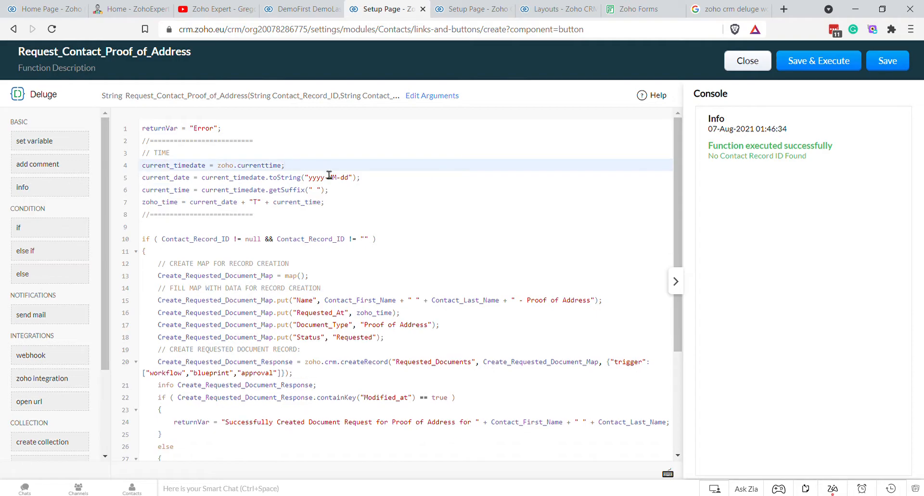
click(342, 196)
click(341, 206)
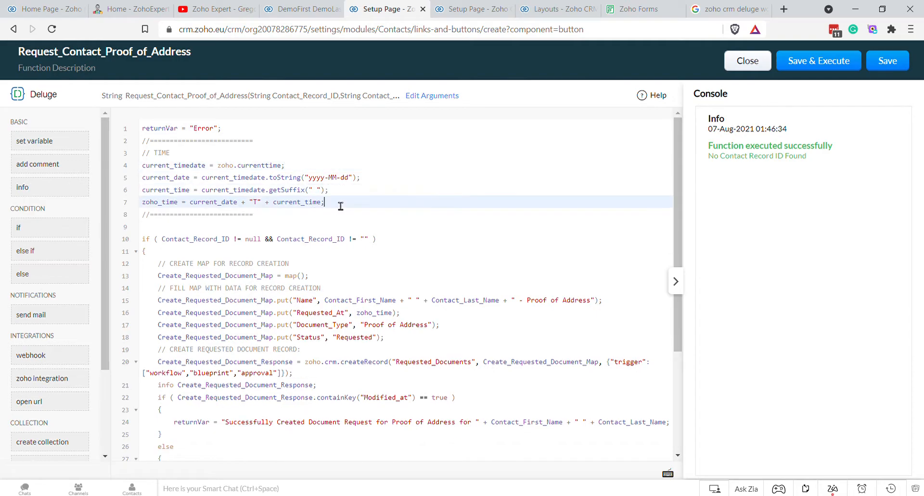
key(Return)
text(info)
key(Return)
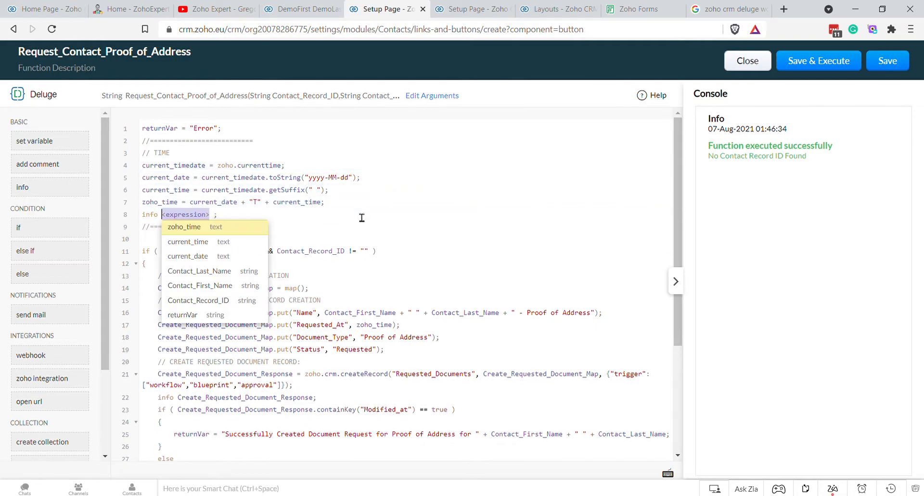
key(Return)
click(837, 65)
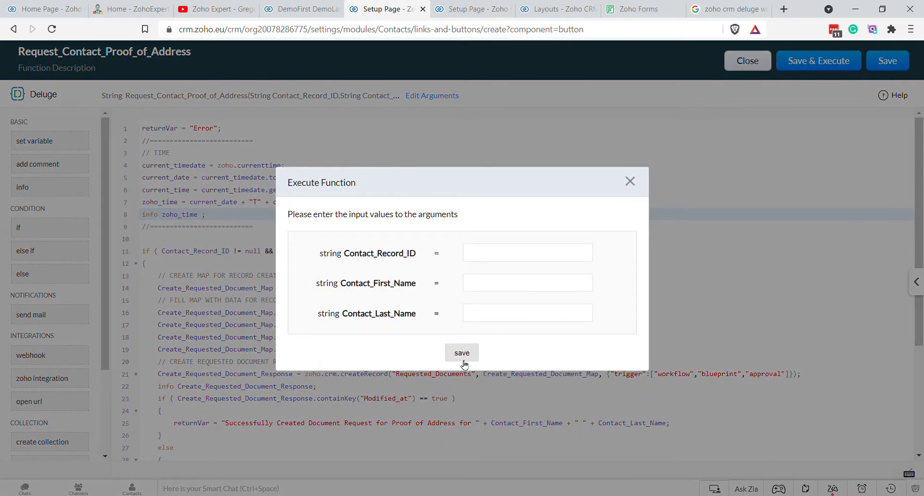
click(462, 355)
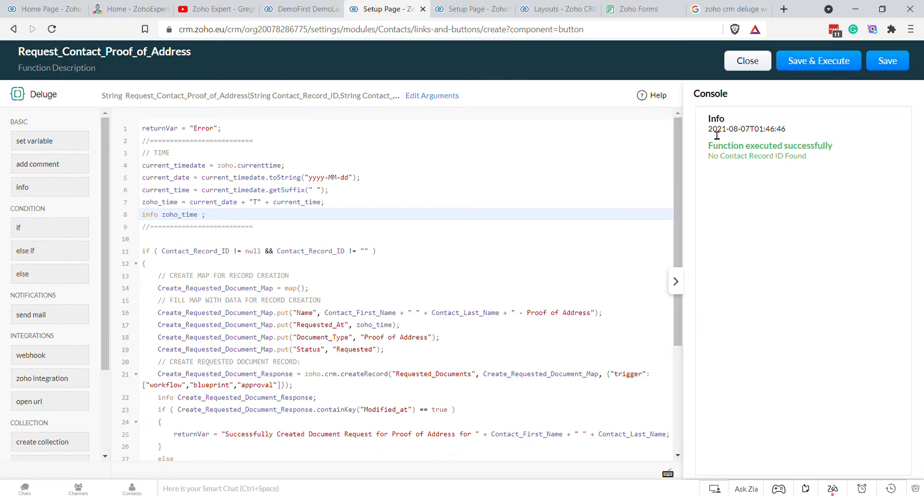
Step: Confirm zoho_time prints 2021-08-07T01:46:46, then delete the info zoho_time line
triple_click(774, 128)
click(790, 130)
click(816, 62)
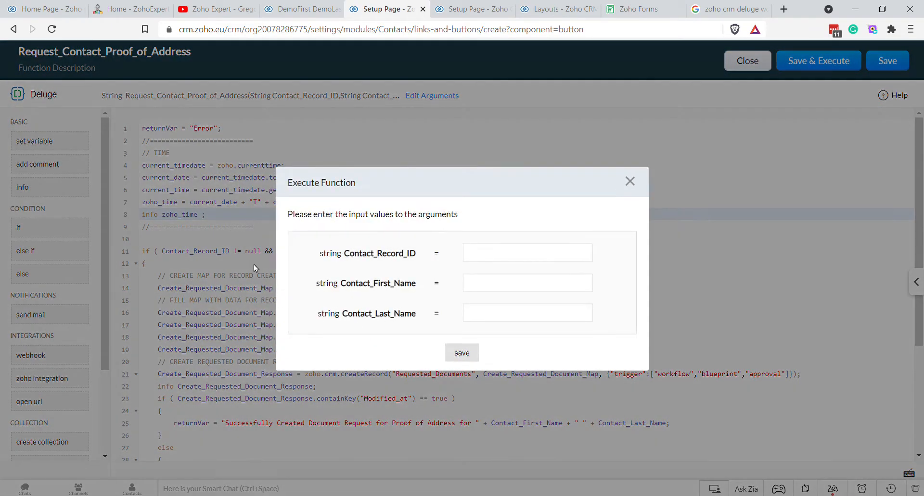
click(629, 182)
drag(240, 218, 126, 227)
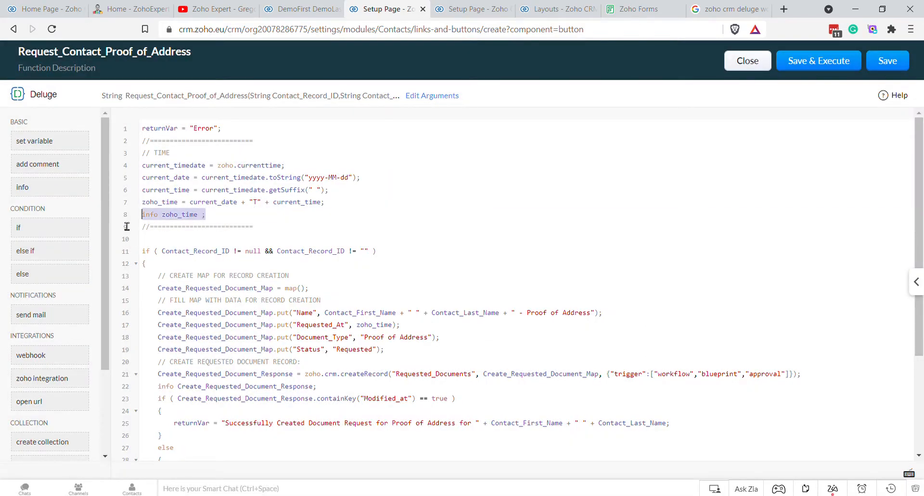
key(BackSpace)
key(BackSpace)
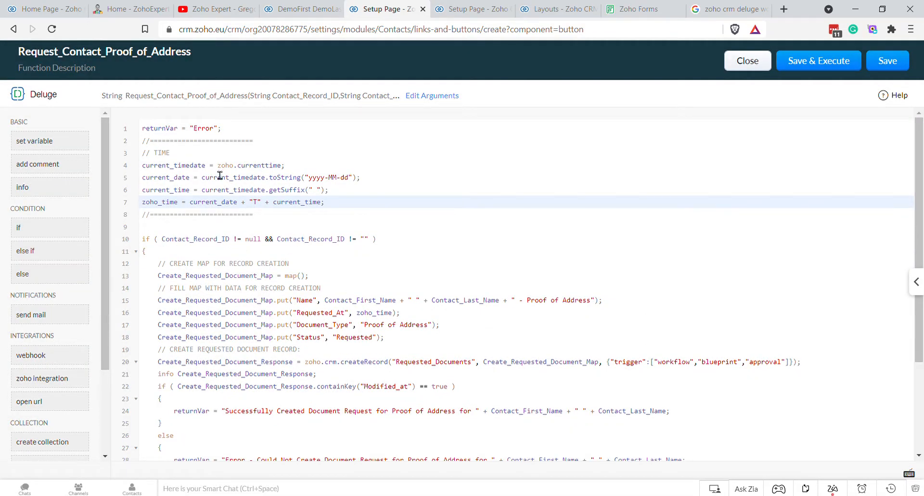
Step: Save and execute, entering the contact's record ID as the test argument
scroll(326, 314, down, 3)
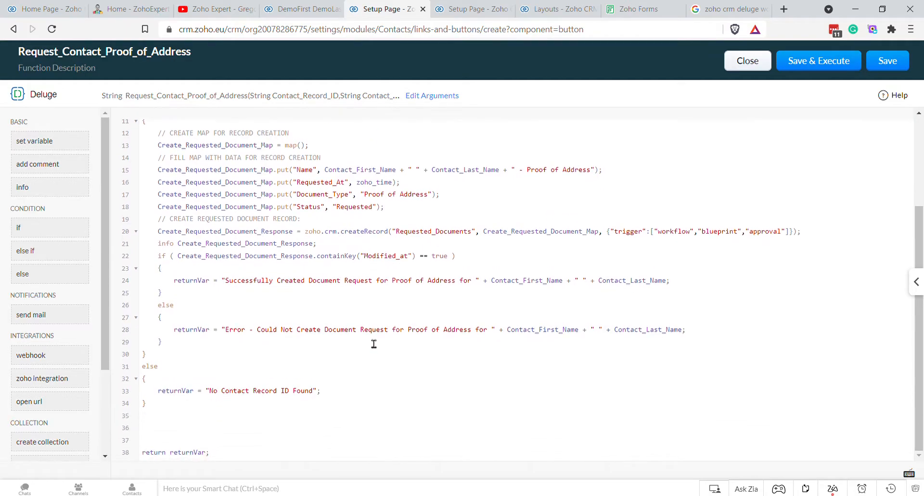
click(818, 61)
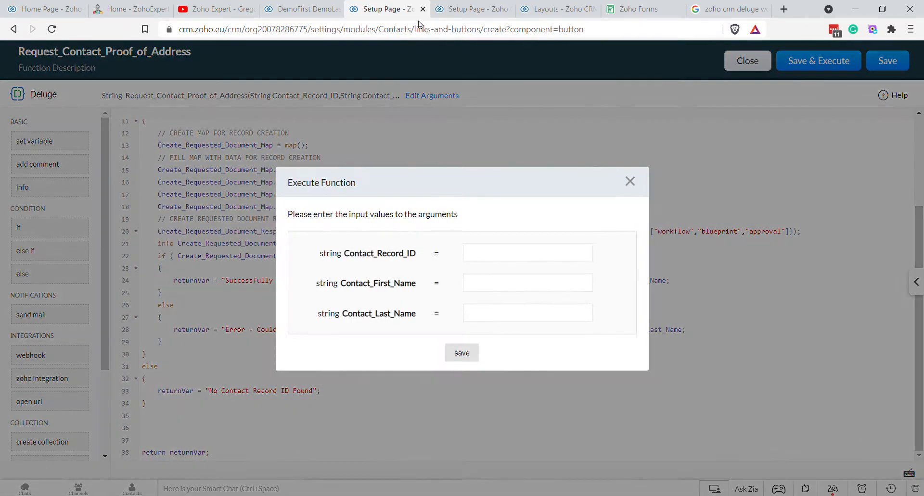
click(298, 9)
double_click(413, 29)
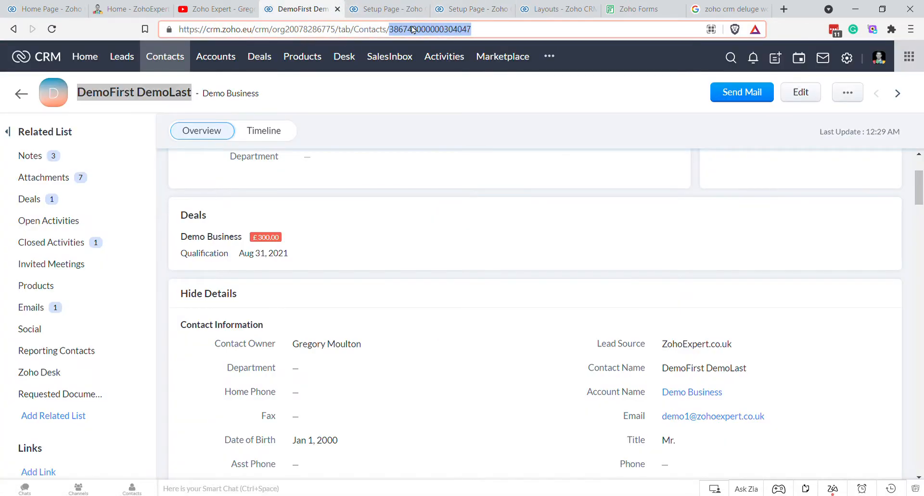
click(392, 9)
key(ctrl+v)
Step: Fill in the contact's first and last names and run the test
click(298, 9)
triple_click(168, 97)
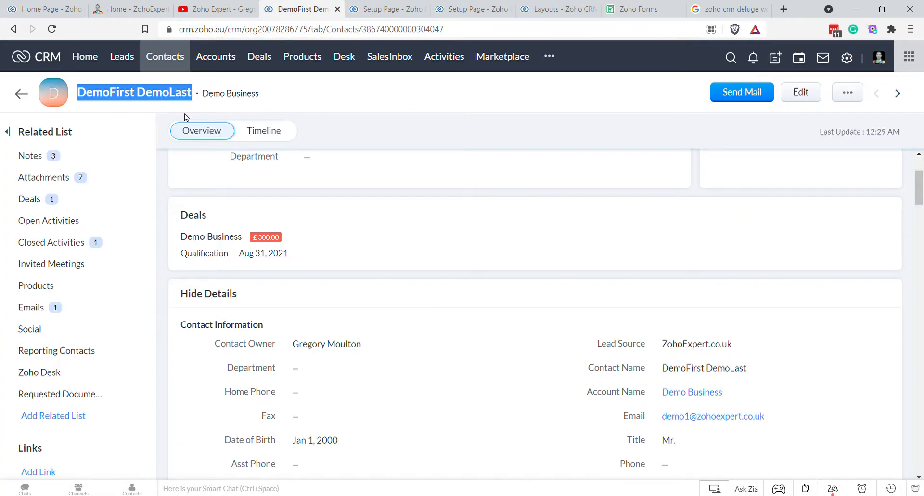
key(ctrl+c)
click(392, 10)
click(486, 289)
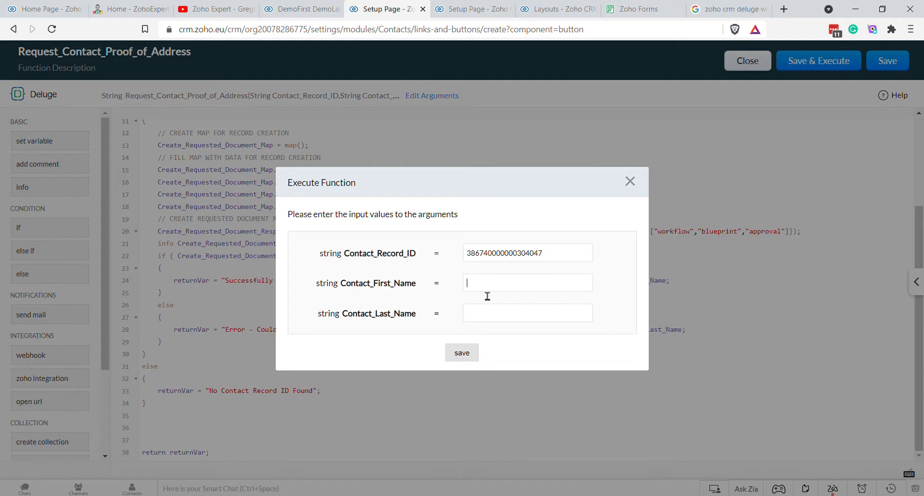
key(ctrl+v)
double_click(511, 287)
drag(517, 290, 558, 314)
click(473, 353)
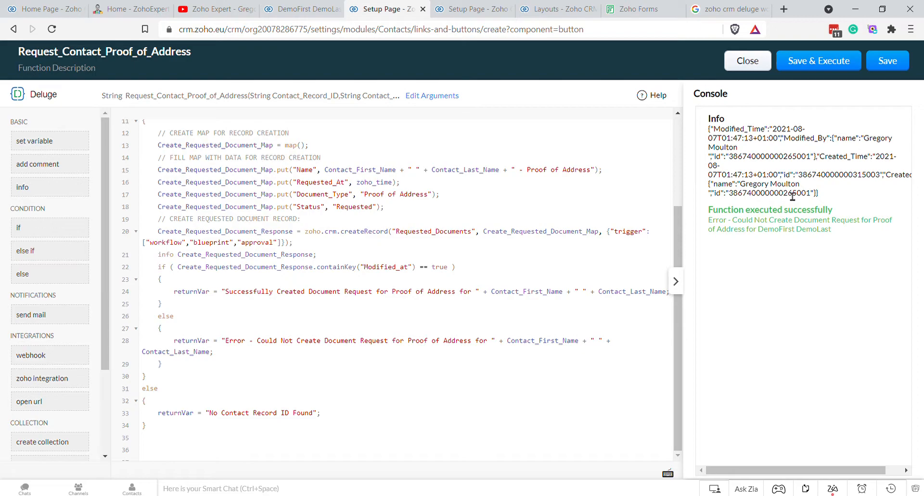
Step: Copy Modified_Time from the console and replace Modified_at with it on line 22
double_click(849, 157)
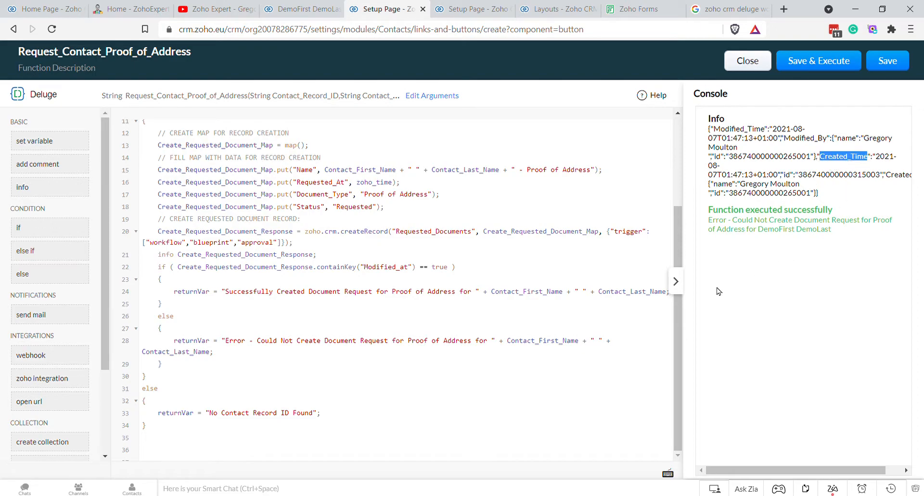
double_click(747, 130)
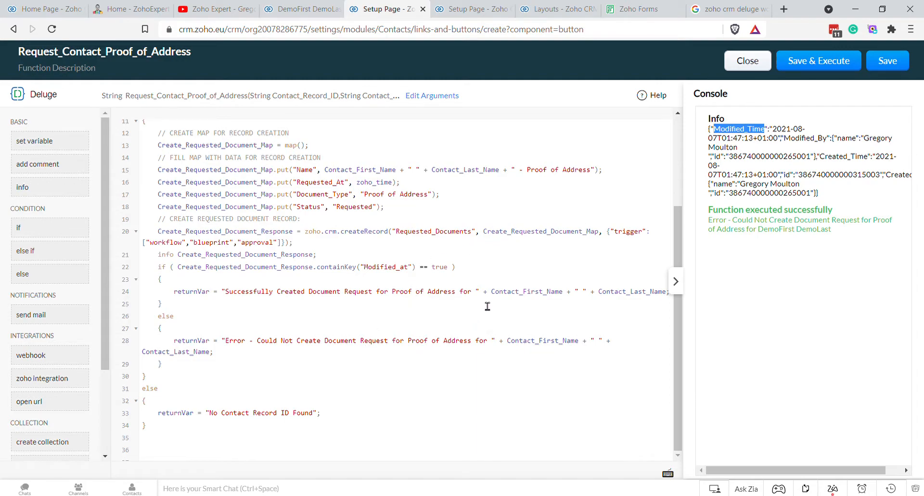
click(392, 268)
key(ctrl+v)
double_click(411, 268)
key(ctrl+v)
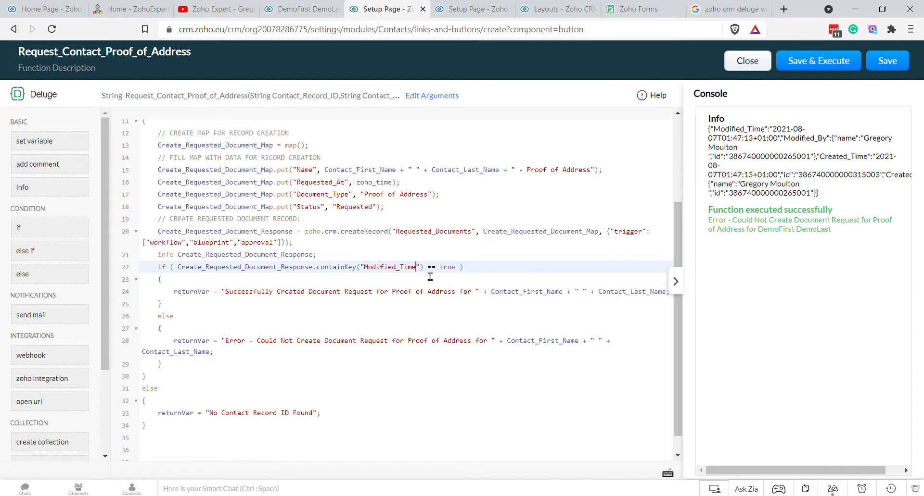
Step: Delete the existing proof-of-address record from the Requested Documents list
click(827, 60)
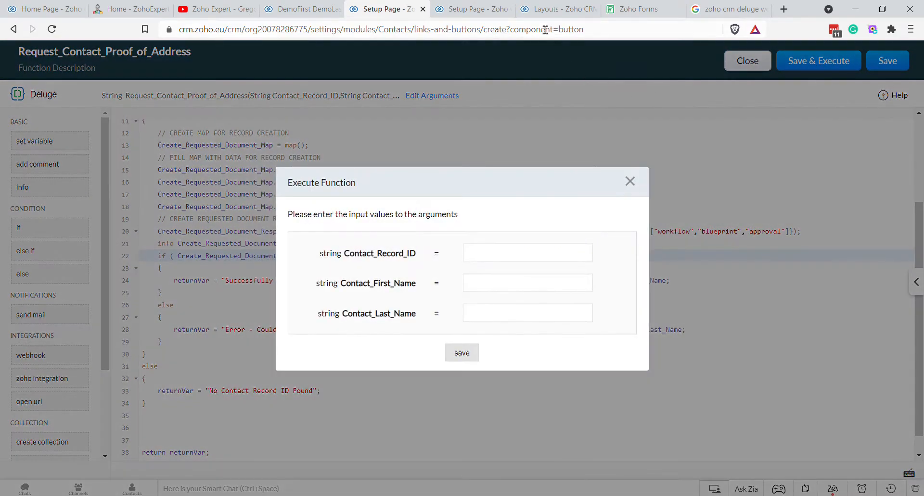
click(541, 10)
click(548, 56)
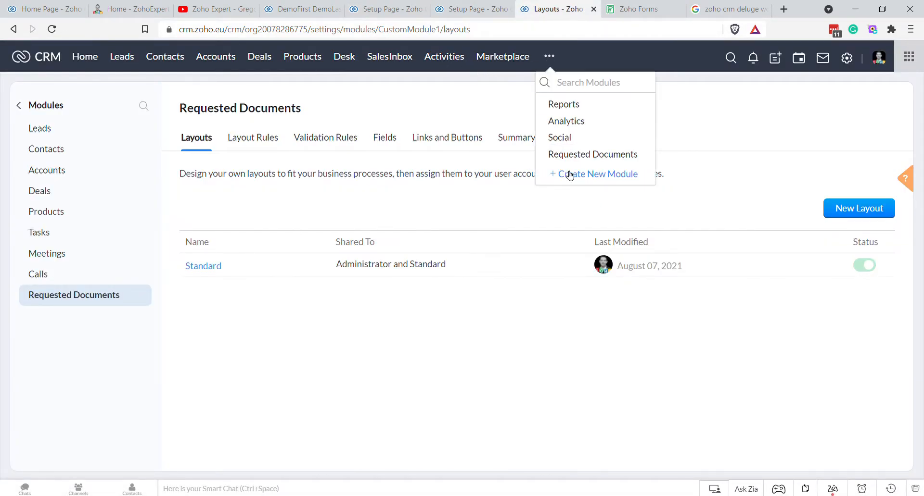
click(567, 156)
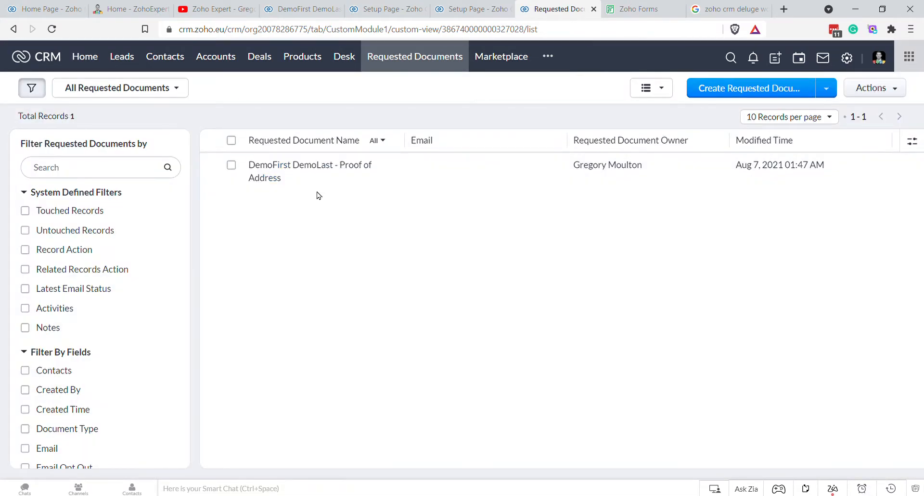
click(231, 165)
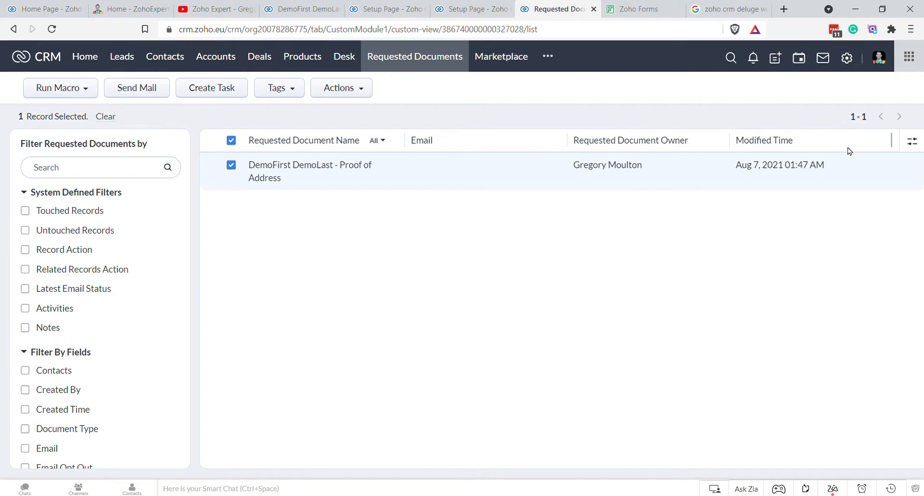
click(361, 88)
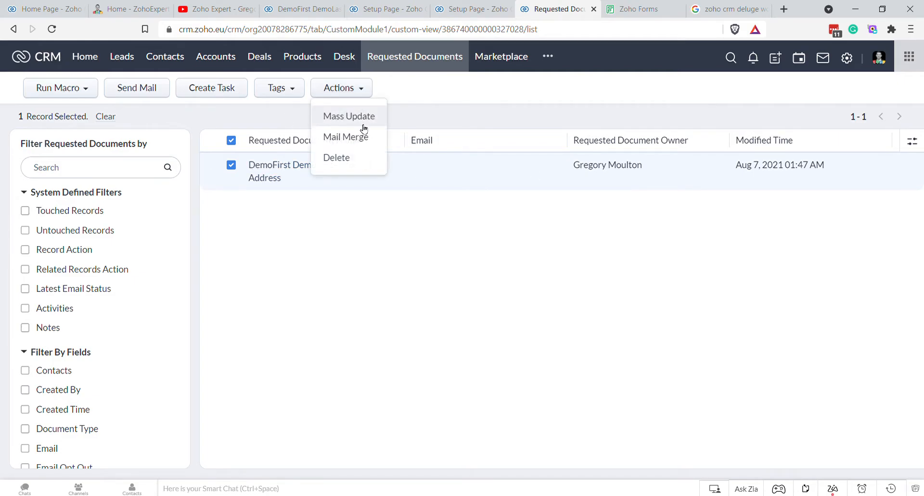
click(346, 169)
click(429, 118)
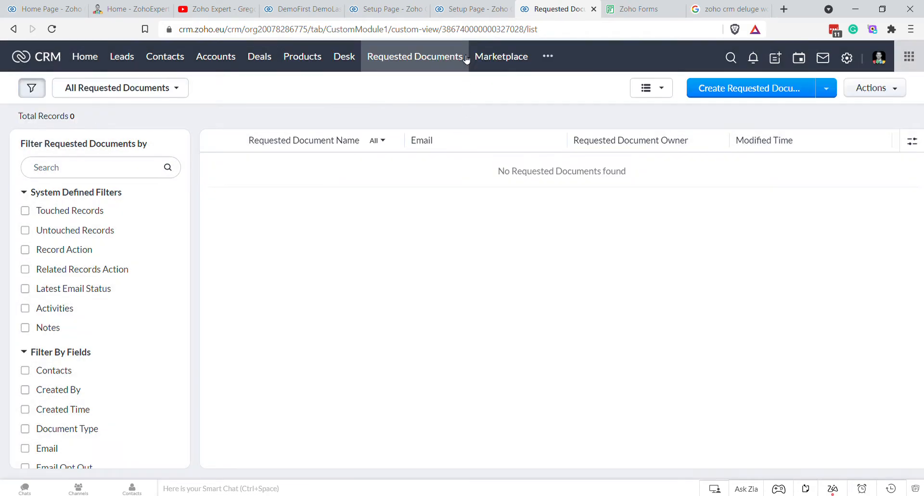
Step: Rerun the function with the contact's record ID and first and last names
click(469, 8)
click(385, 11)
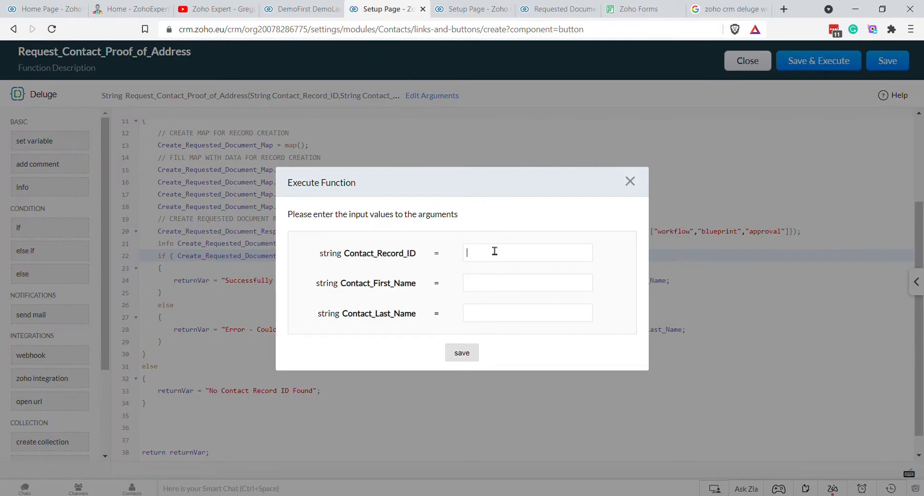
key(ctrl+v)
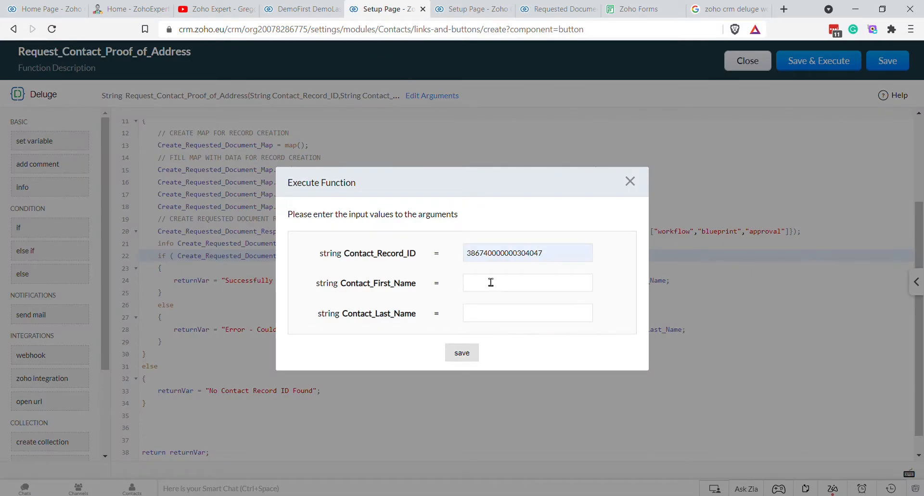
key(ctrl+v)
double_click(496, 290)
text(DemoFirst)
text(DemoLast)
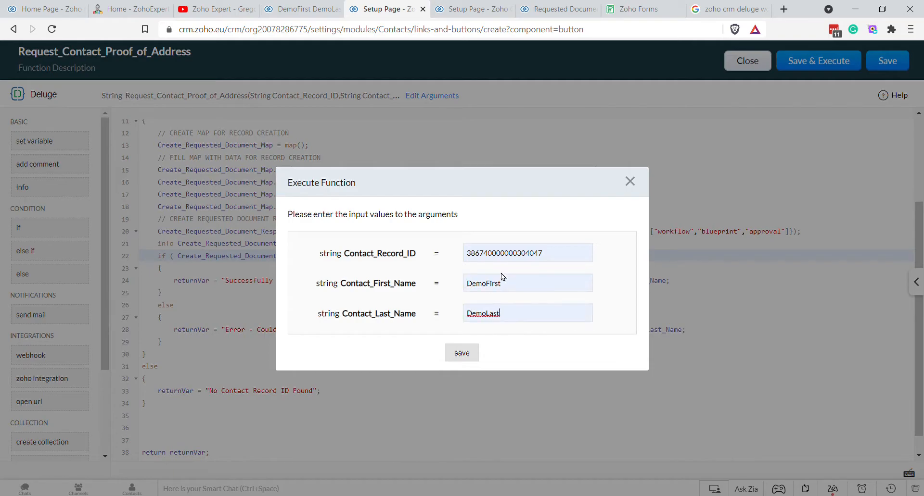
click(459, 356)
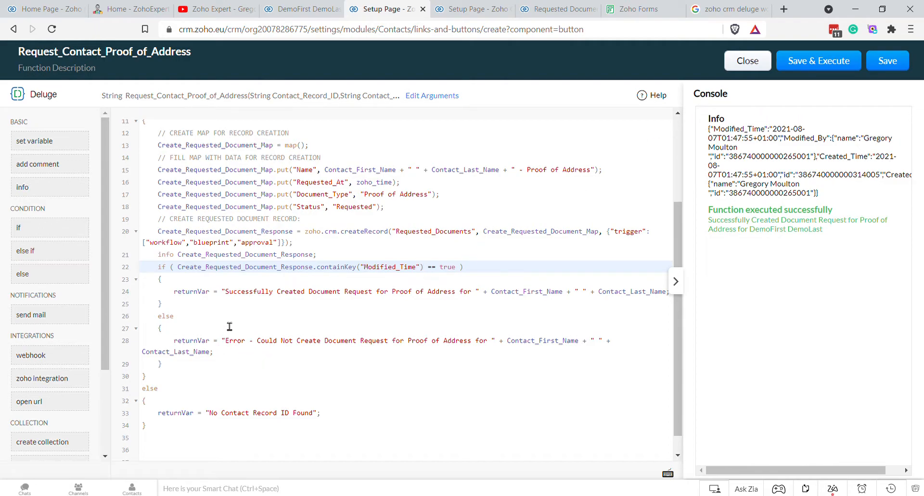
scroll(281, 284, down, 1)
Step: Replace the info line with an 'IF SUCCESSFUL, UPDATE RETURN VAR WITH SUCCESS MESSAGE' comment and add '// ELSE SHOW FAIL MESSAGE' above else
drag(326, 232, 165, 242)
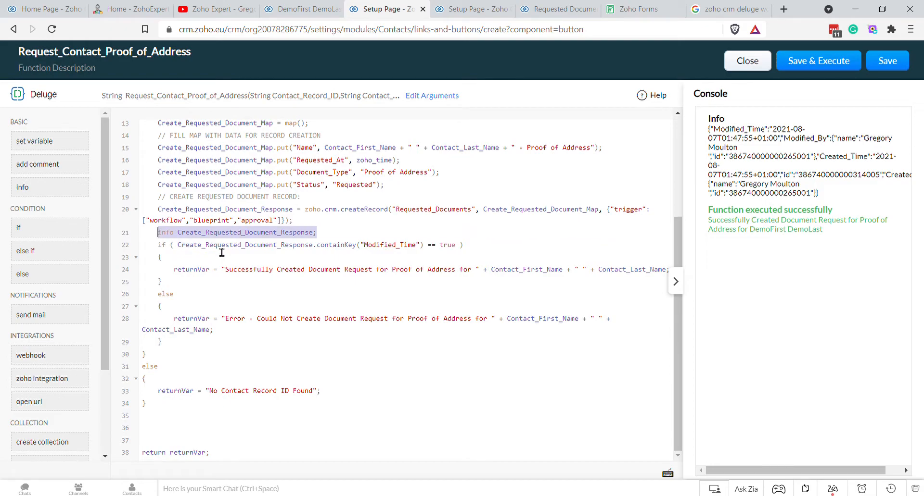
text(/)
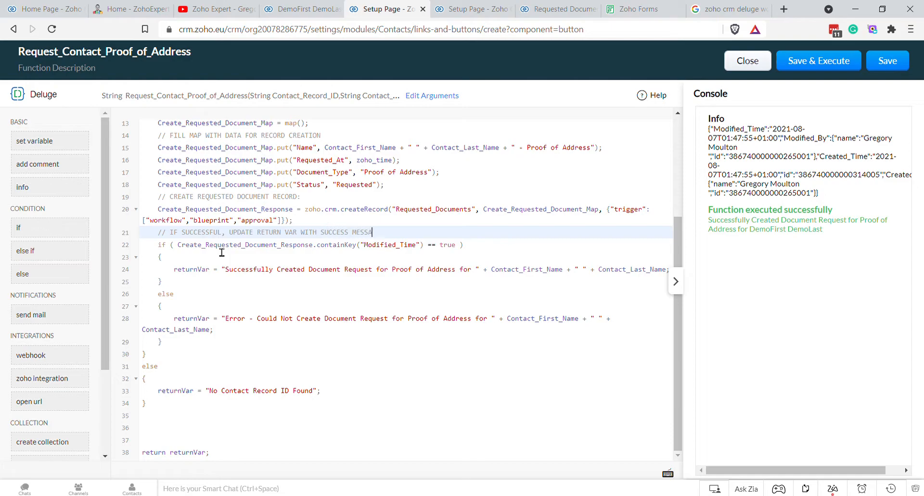
click(190, 296)
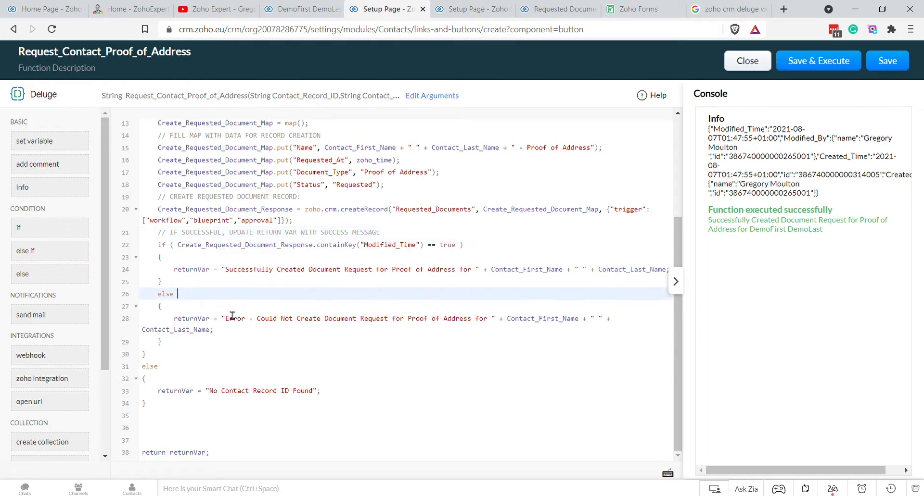
key(Up)
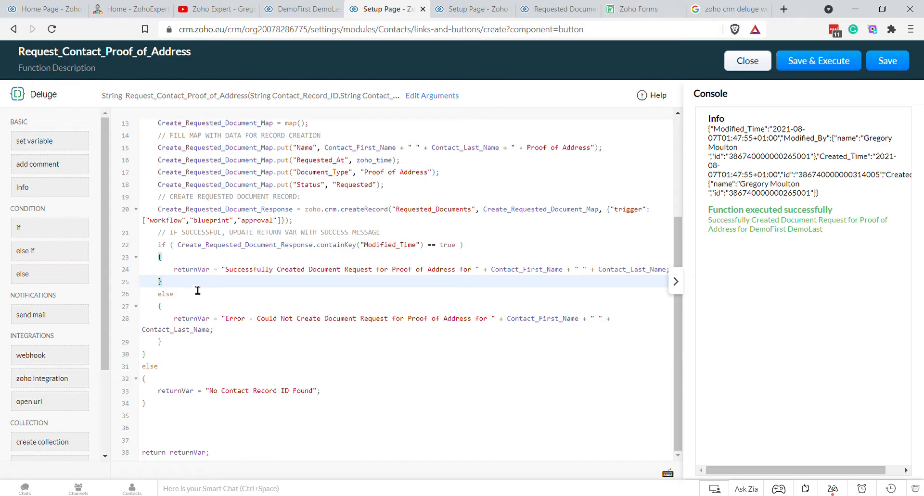
key(Return)
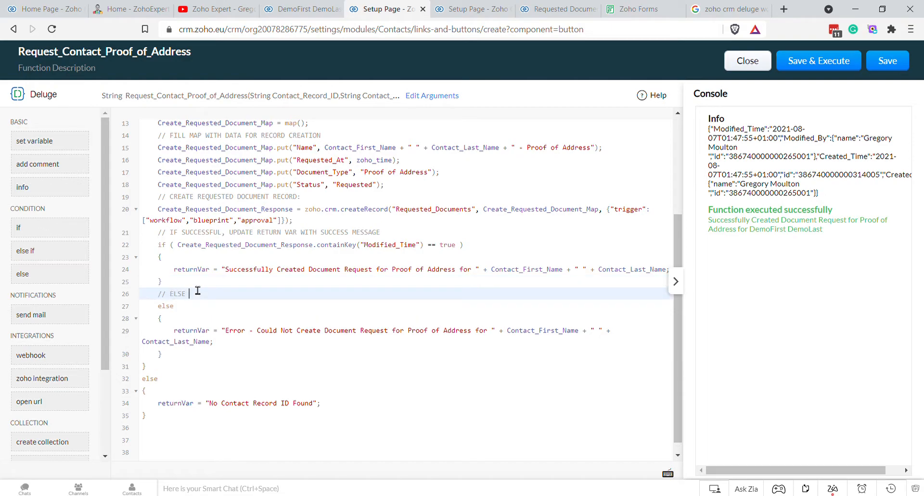
text(AGE)
click(259, 377)
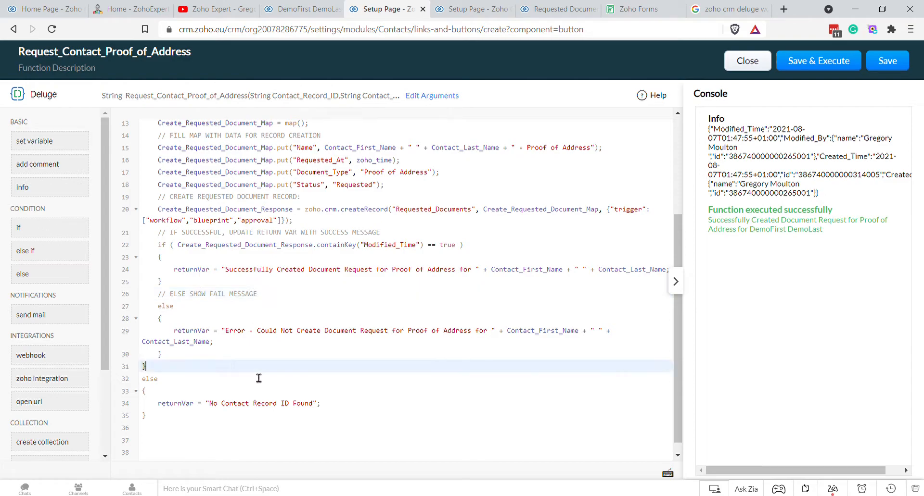
scroll(352, 250, up, 1)
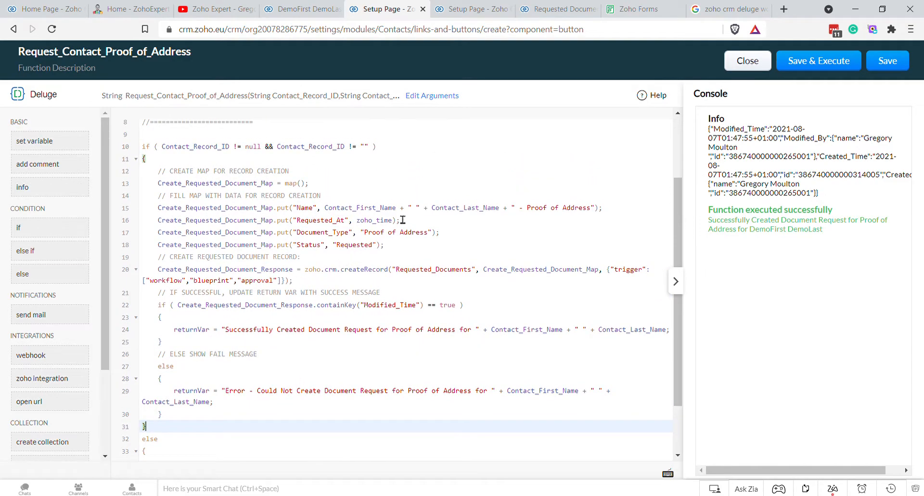
Step: Save the function, add a button description, and save the Request Proof of Address button
click(892, 63)
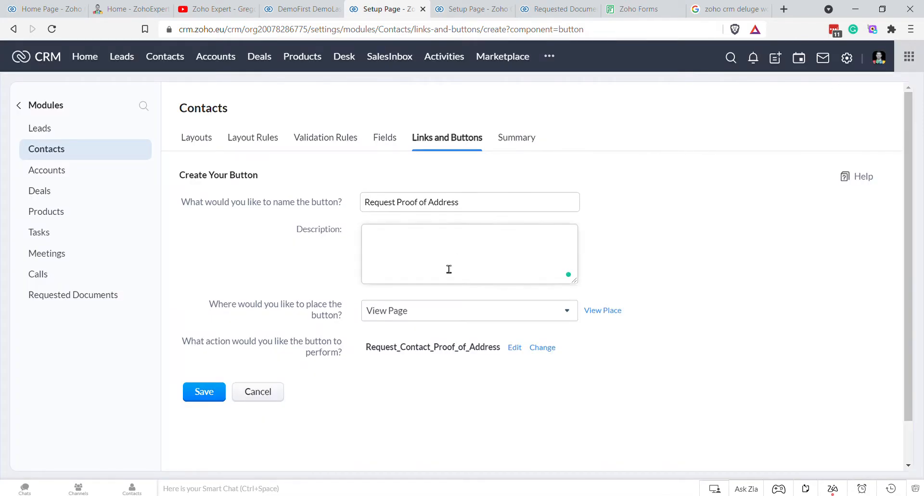
click(422, 270)
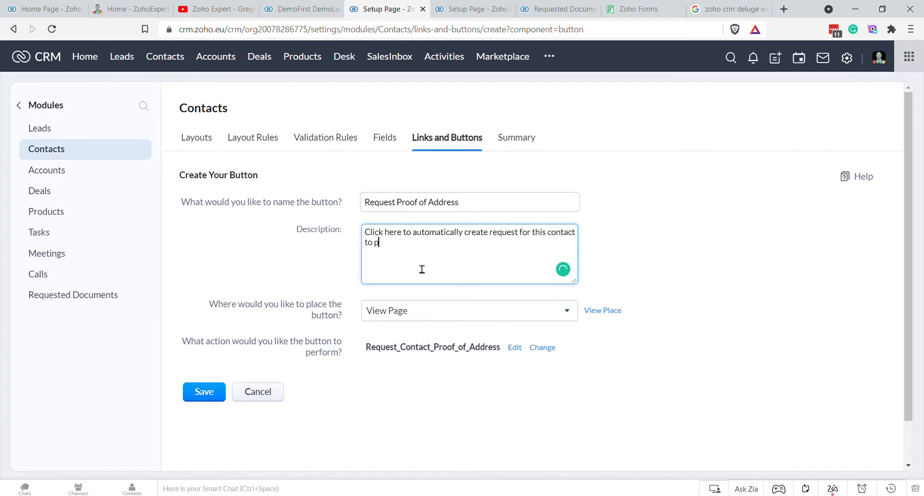
text(their proof of address)
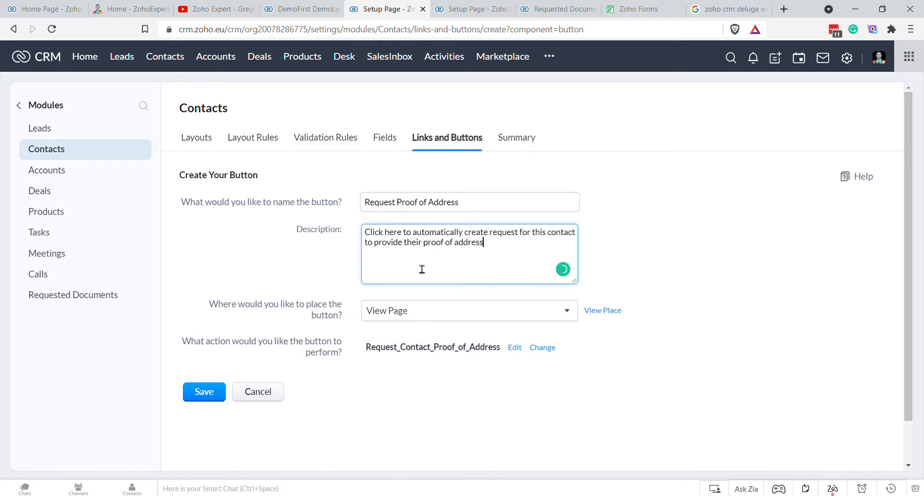
click(203, 393)
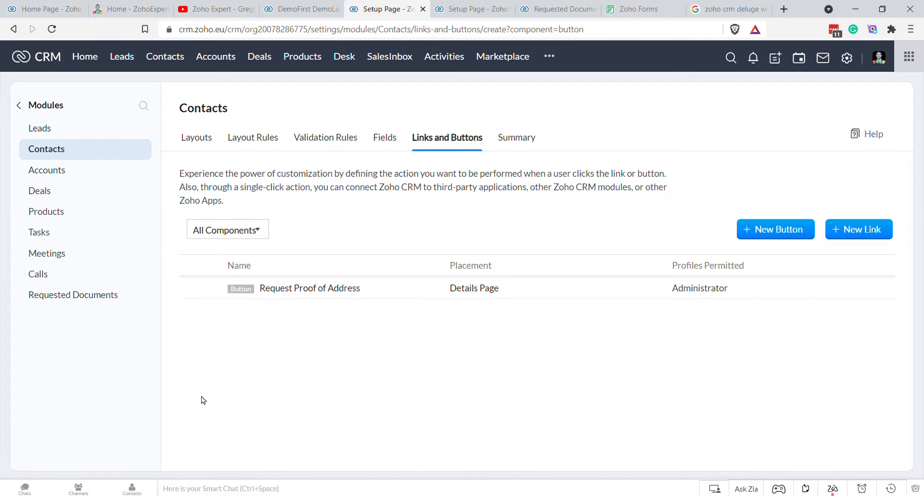
Step: Delete the existing proof of address record from the refreshed Requested Documents list
click(174, 56)
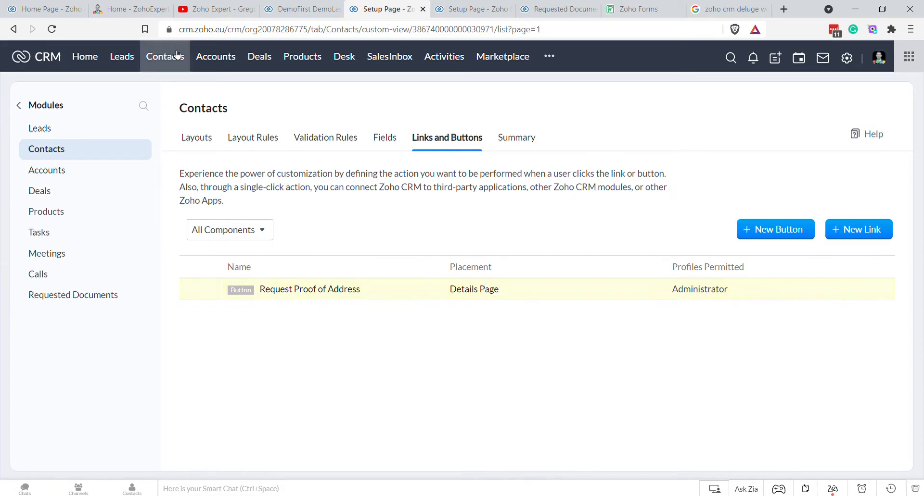
click(548, 9)
key(F5)
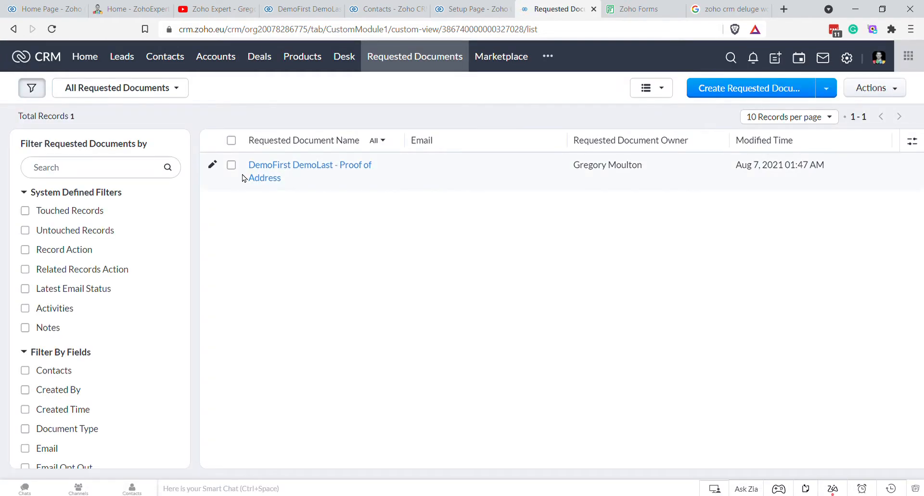
click(231, 165)
click(341, 87)
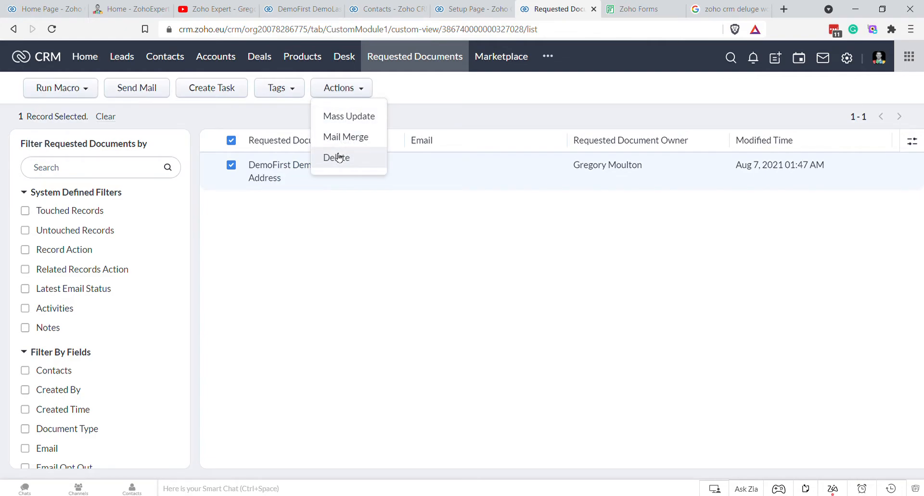
click(336, 157)
click(412, 112)
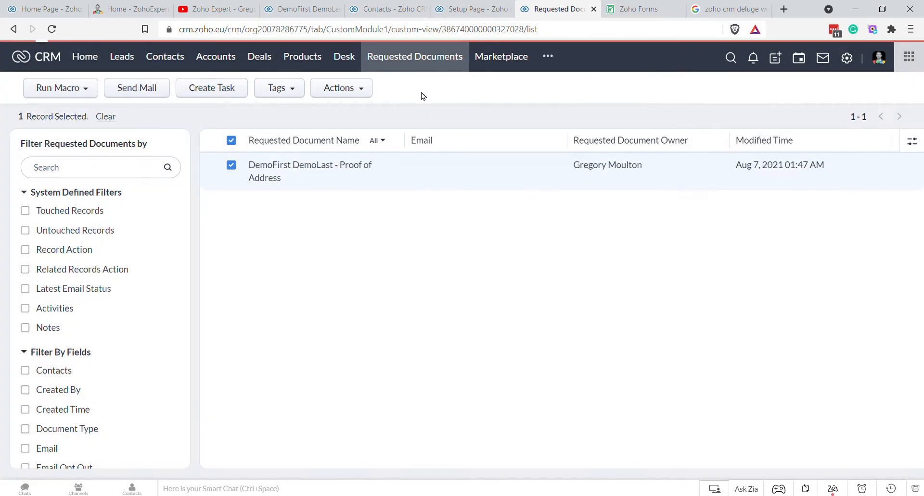
Step: Run Request Proof Of Address on the demo contact and the second contact
click(380, 9)
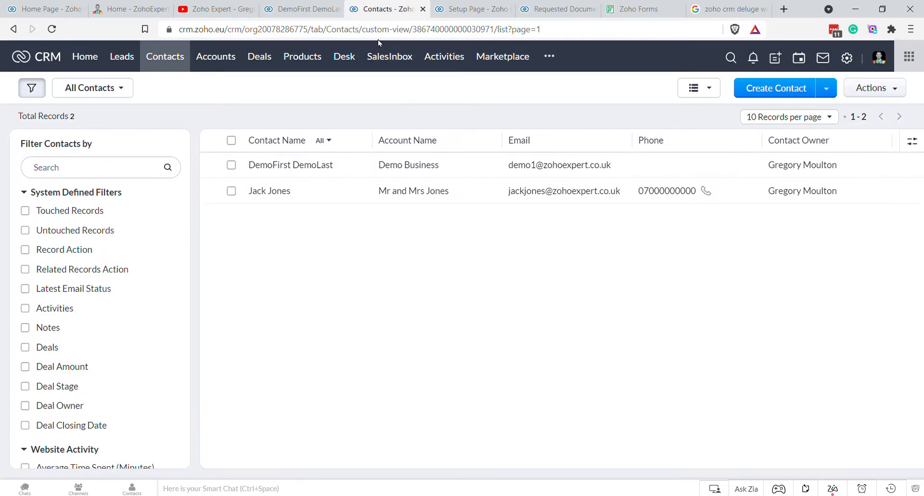
click(295, 166)
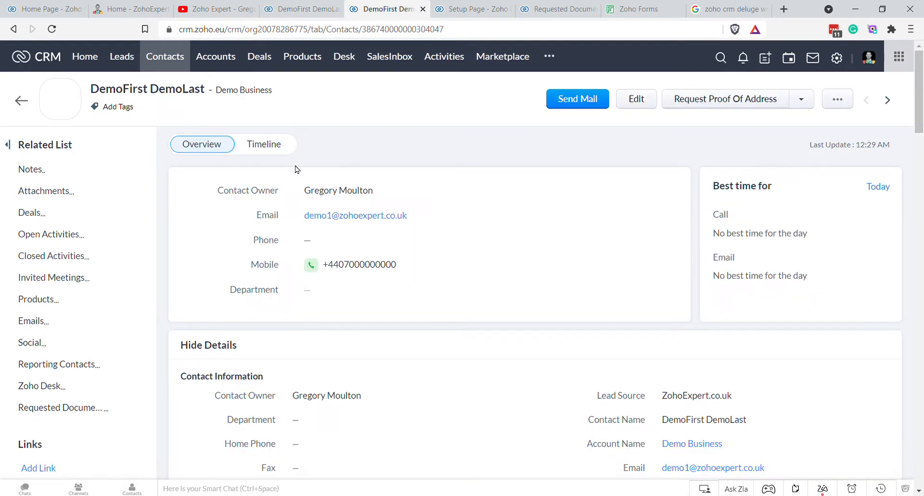
click(738, 104)
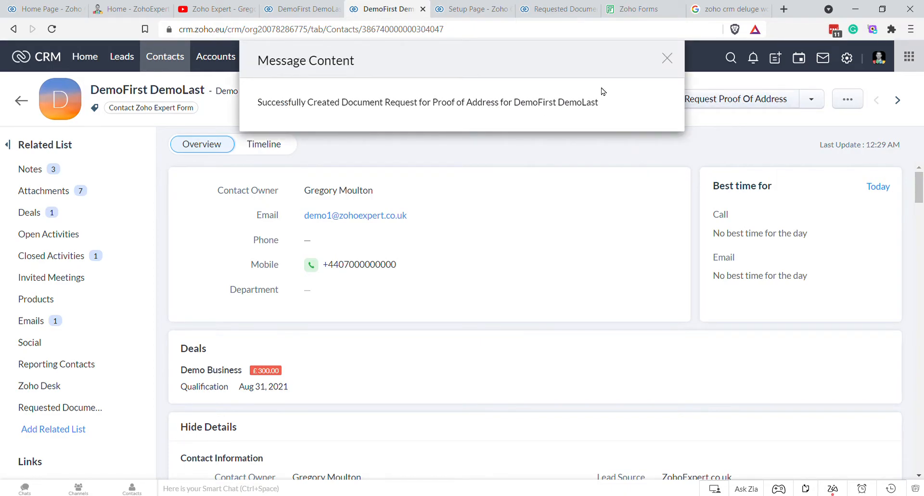
click(668, 60)
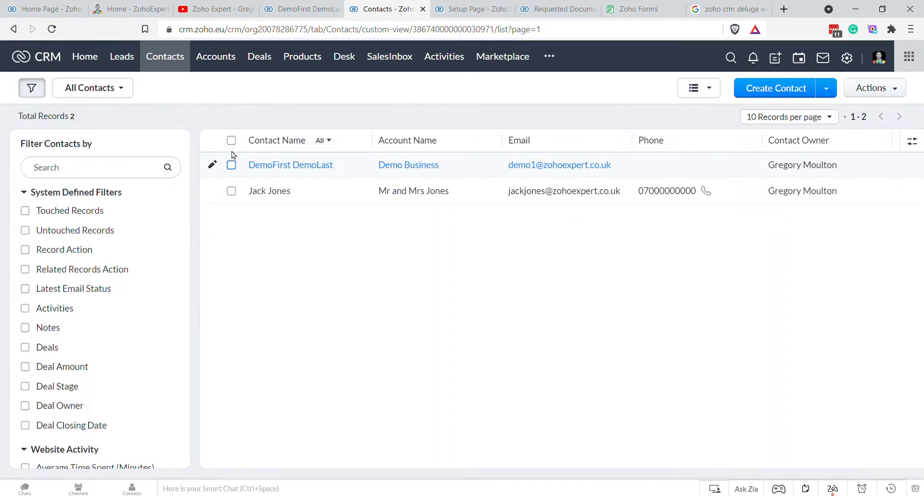
click(277, 200)
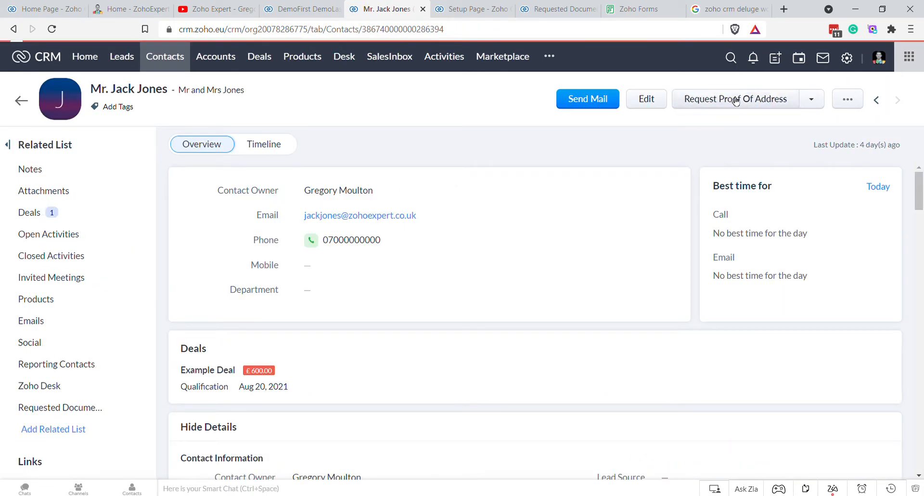
click(735, 101)
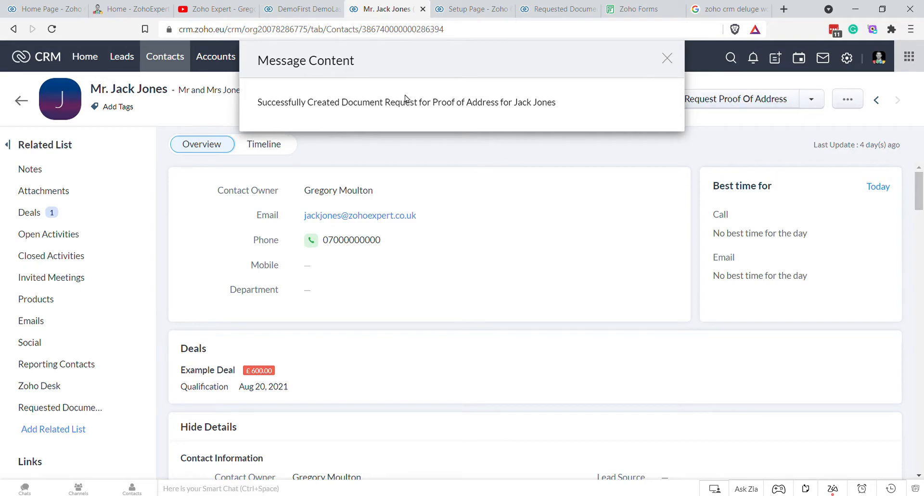
click(666, 59)
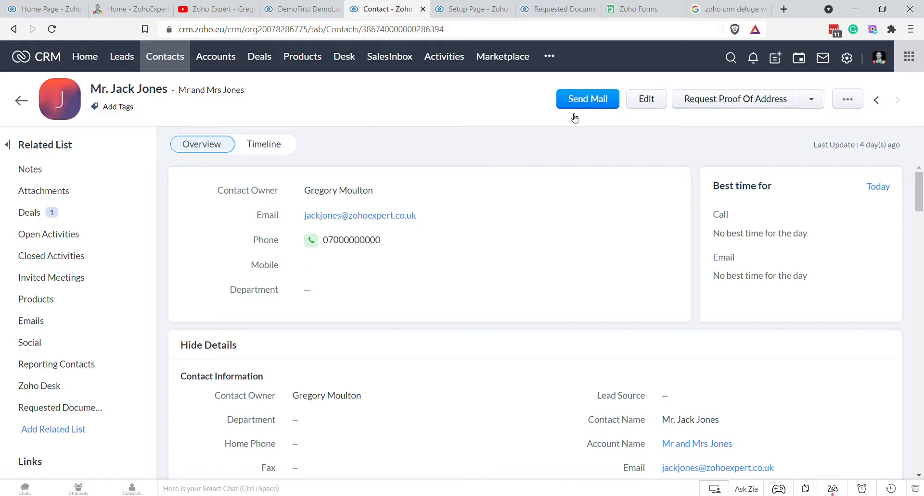
Step: Open the Requested Documents module from the additional modules list
click(549, 56)
click(582, 158)
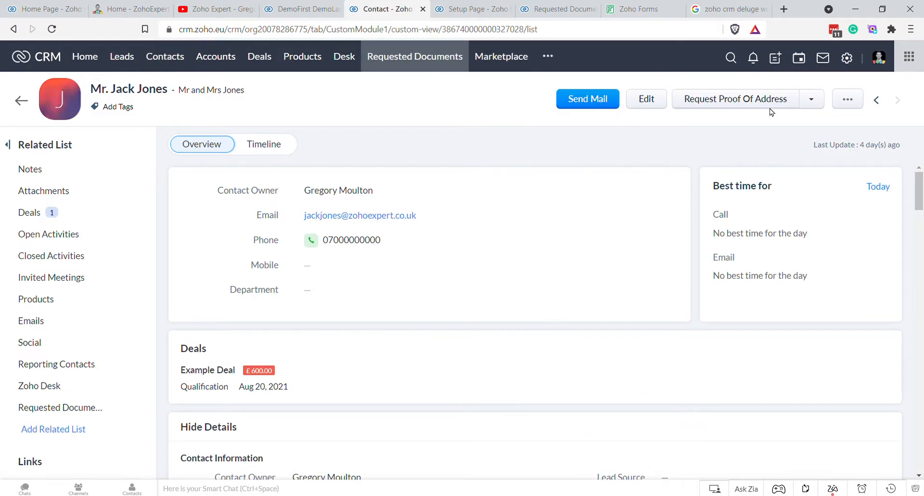
click(567, 10)
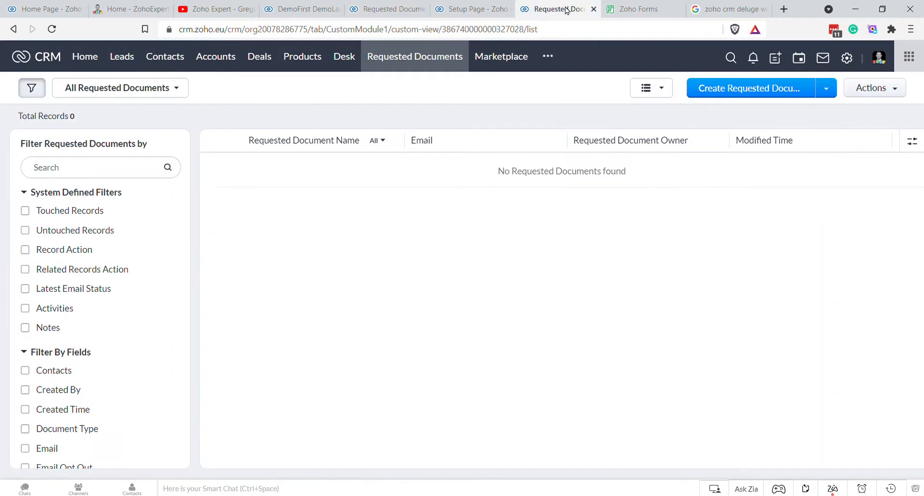
click(845, 59)
Step: In Organize Modules, move Requested Documents right below Products, save, and check its records
click(743, 165)
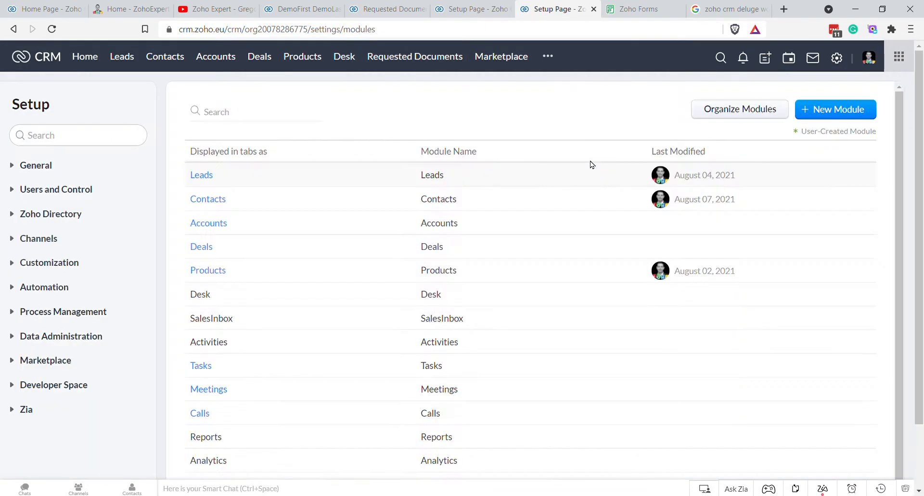
click(738, 144)
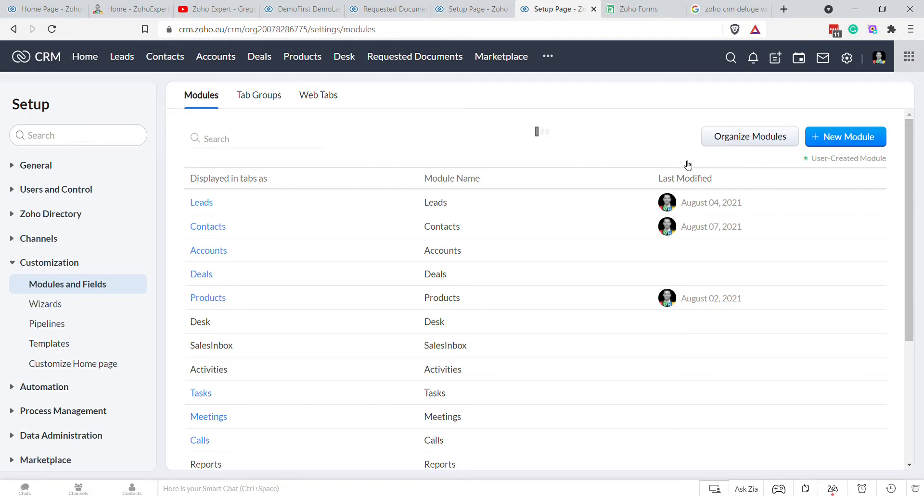
scroll(486, 317, down, 3)
scroll(509, 327, down, 3)
scroll(526, 298, up, 1)
mouse_move(531, 235)
mouse_down()
mouse_move(546, 189)
mouse_move(542, 147)
mouse_move(532, 160)
mouse_move(539, 183)
mouse_move(533, 144)
mouse_move(534, 231)
mouse_up()
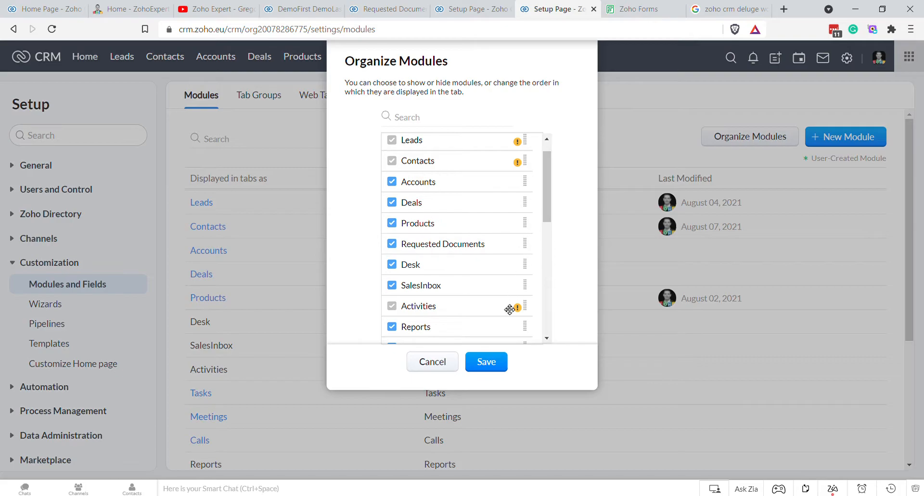
click(486, 362)
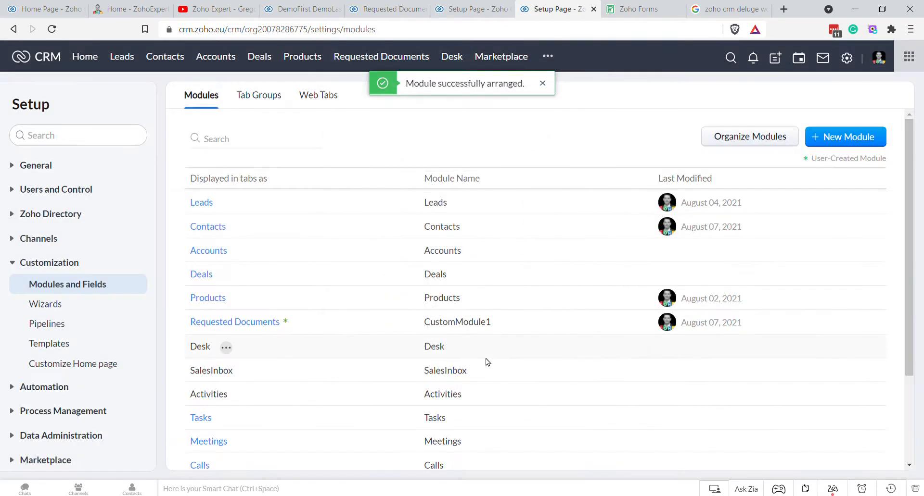
click(379, 61)
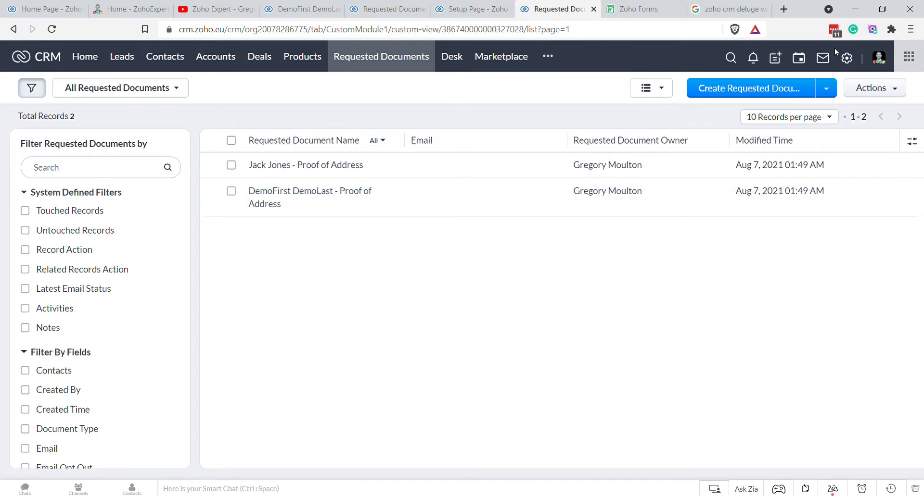
click(847, 57)
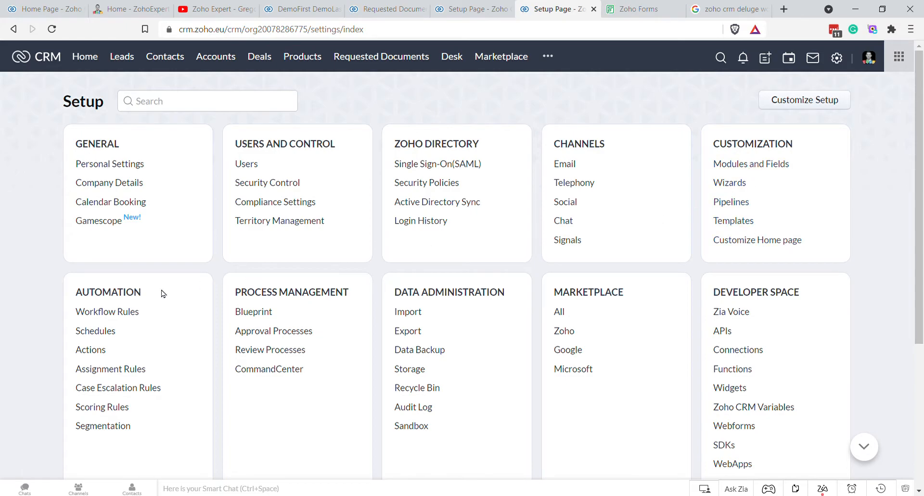
Step: Create a Requested Documents workflow rule named On_Create_Requested_Documents_Send_Email_To_Contact
click(118, 317)
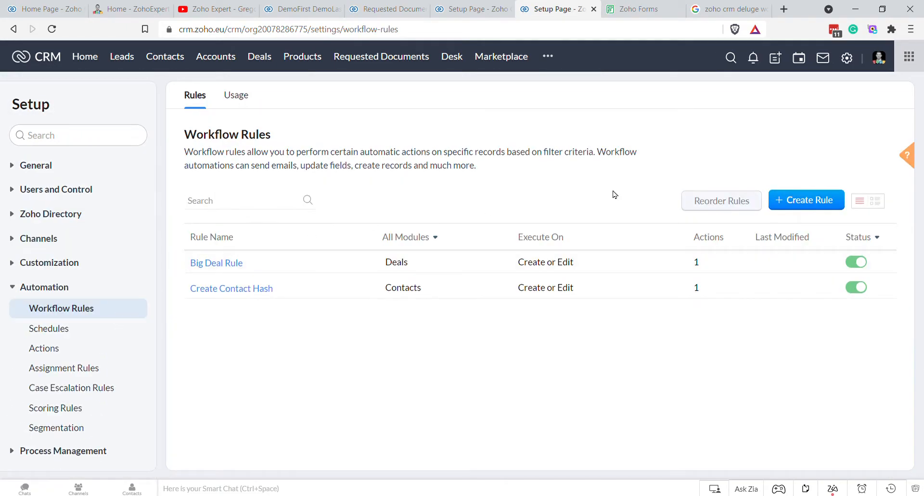
click(796, 201)
click(470, 101)
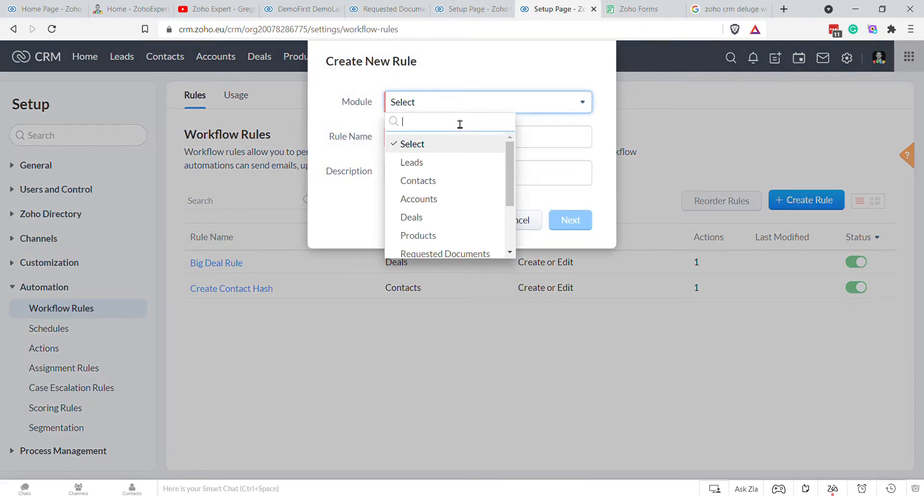
click(431, 180)
click(433, 102)
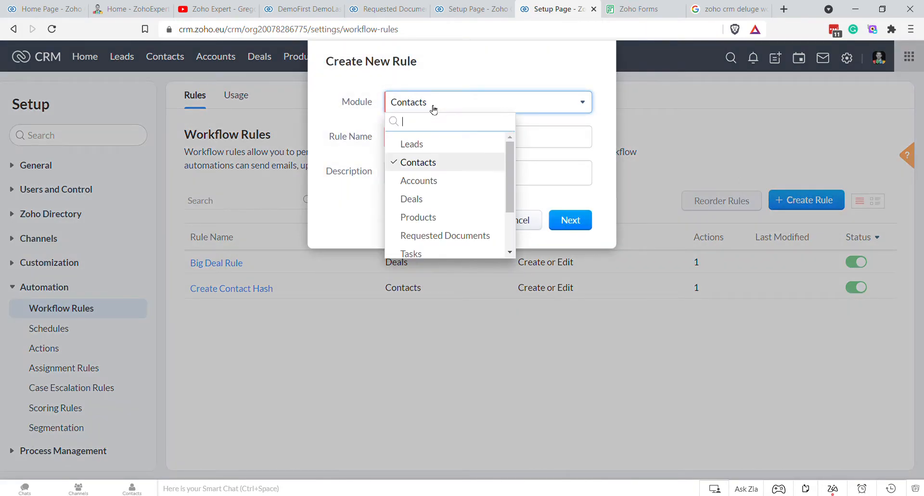
scroll(448, 176, down, 2)
click(458, 178)
click(440, 143)
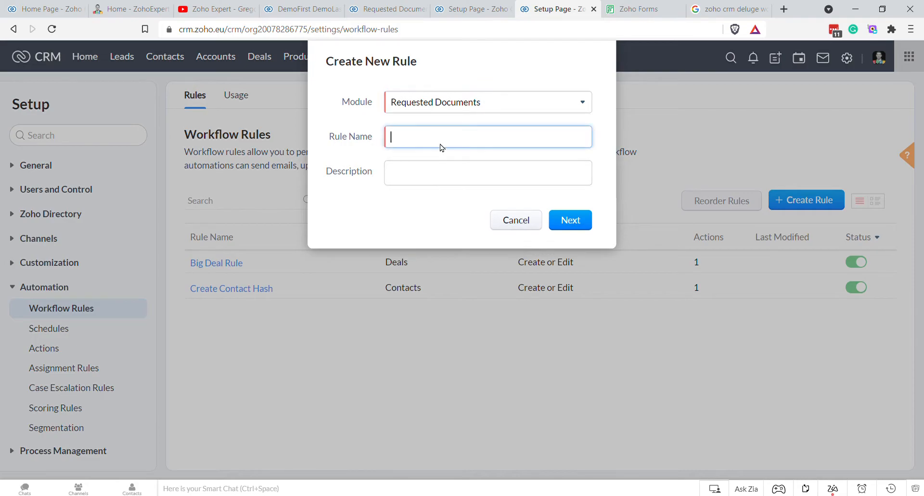
text(On_Crea)
text(te_Re)
text(quested_Documents_Sen)
text(d_Email_To_Contac)
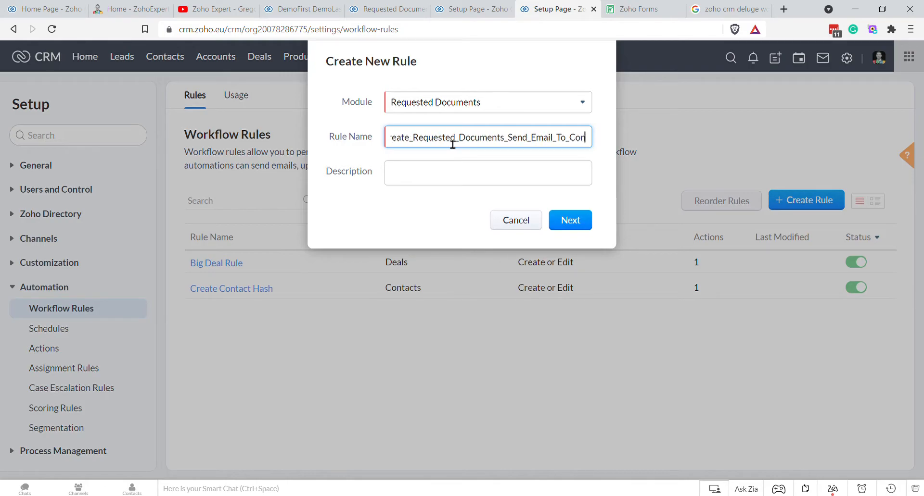
text(t)
click(570, 220)
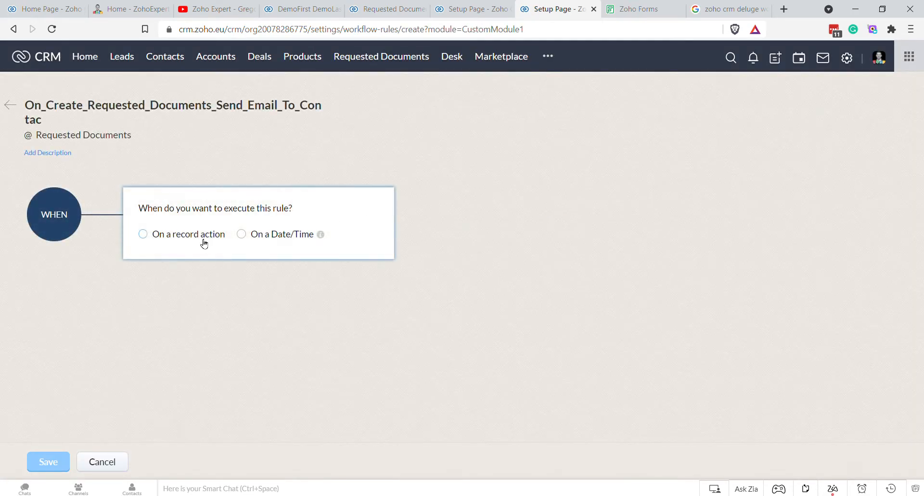
Step: Trigger the rule on record creation with the condition Document Type is not empty
click(181, 237)
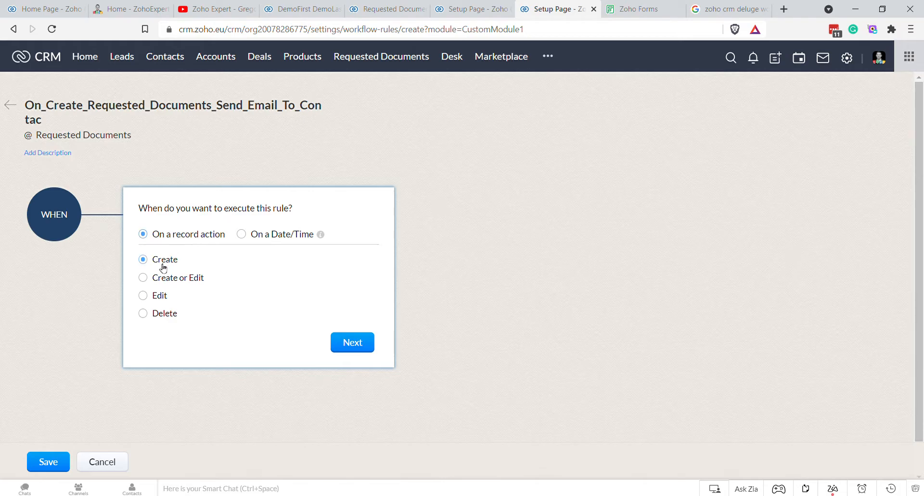
click(359, 343)
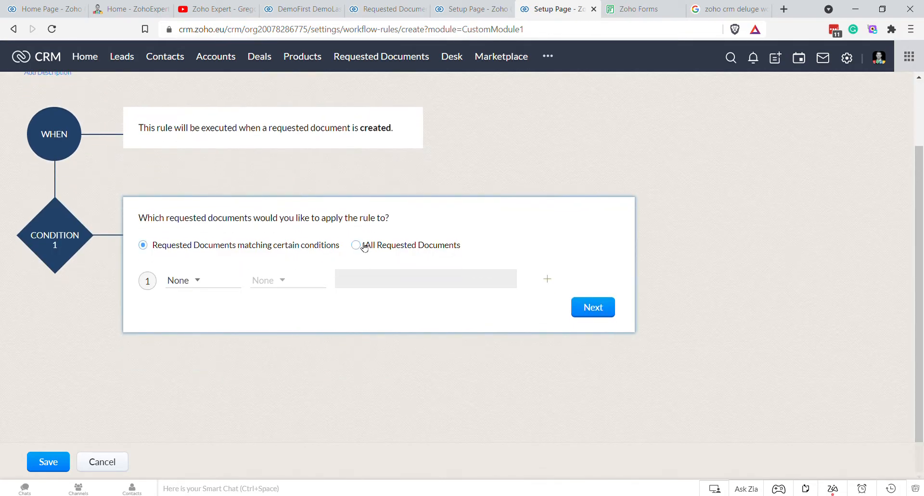
click(364, 247)
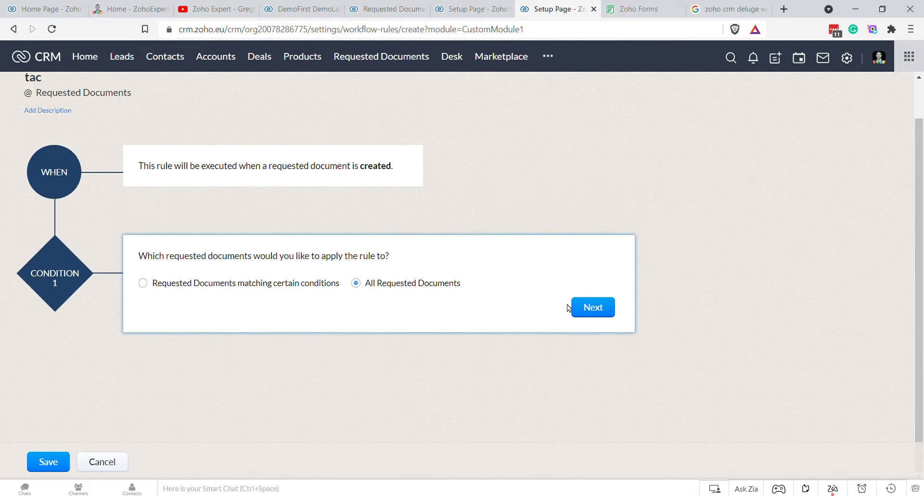
click(291, 288)
click(195, 281)
scroll(250, 356, down, 1)
click(237, 331)
click(282, 284)
scroll(314, 331, down, 1)
click(302, 406)
click(610, 312)
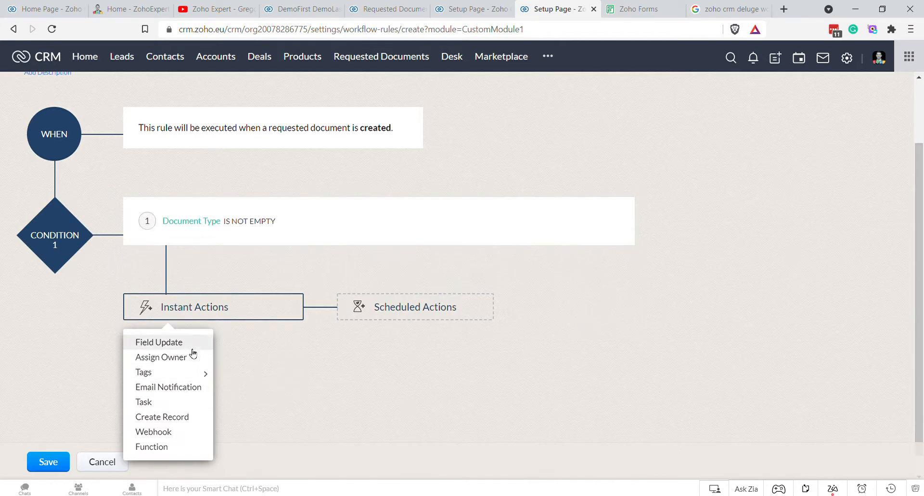
Step: Add an email notification action named 'Document Request first email'
click(181, 394)
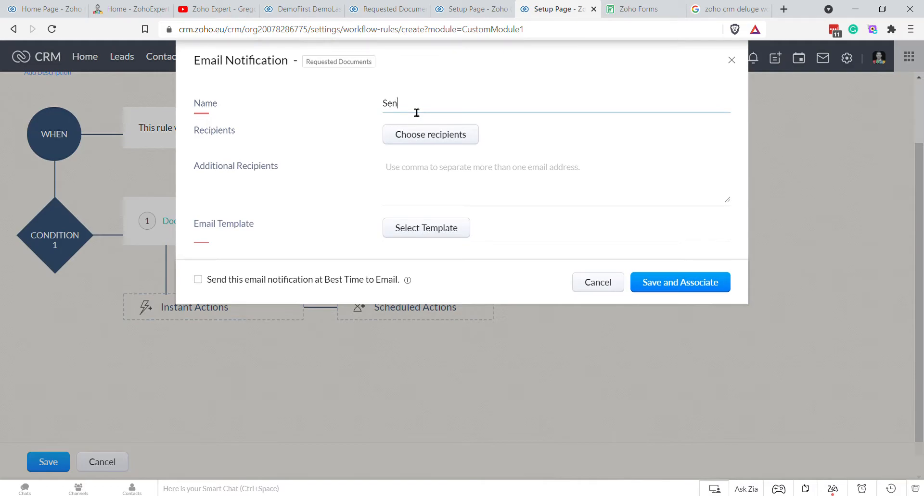
text(Send Email)
key(BackSpace)
key(BackSpace)
key(BackSpace)
key(BackSpace)
key(BackSpace)
key(BackSpace)
key(BackSpace)
key(BackSpace)
key(BackSpace)
key(BackSpace)
key(BackSpace)
key(BackSpace)
key(BackSpace)
text(Document from Contact)
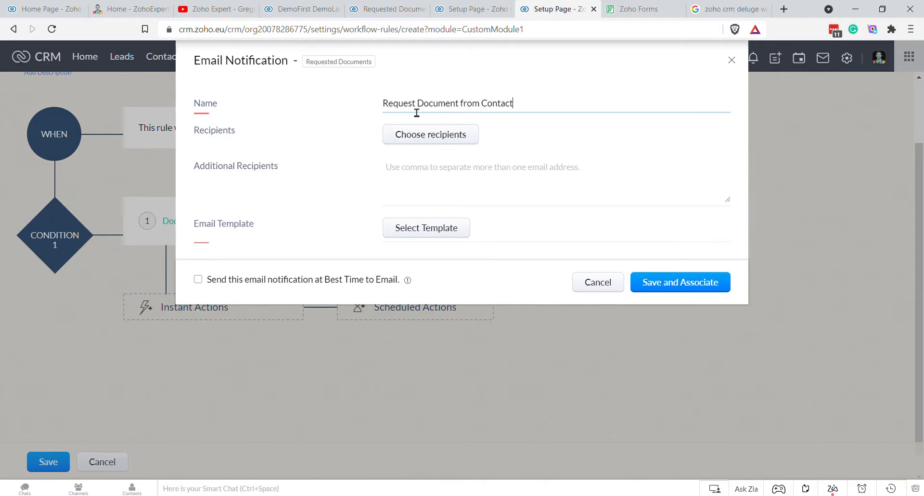
key(BackSpace)
key(BackSpace)
key(BackSpace)
key(BackSpace)
key(BackSpace)
key(BackSpace)
key(BackSpace)
key(BackSpace)
key(BackSpace)
key(BackSpace)
key(BackSpace)
key(BackSpace)
key(BackSpace)
key(BackSpace)
key(BackSpace)
key(BackSpace)
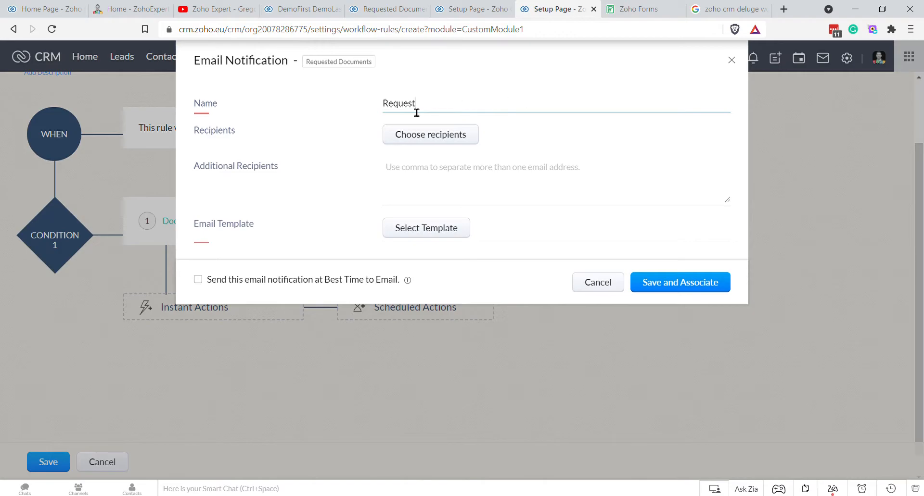
key(BackSpace)
key(BackSpace)
key(BackSpace)
key(BackSpace)
key(BackSpace)
key(BackSpace)
text(Document Request first email)
Step: Check the available Requested Document email recipient fields, then return to the Requested Documents list
click(454, 140)
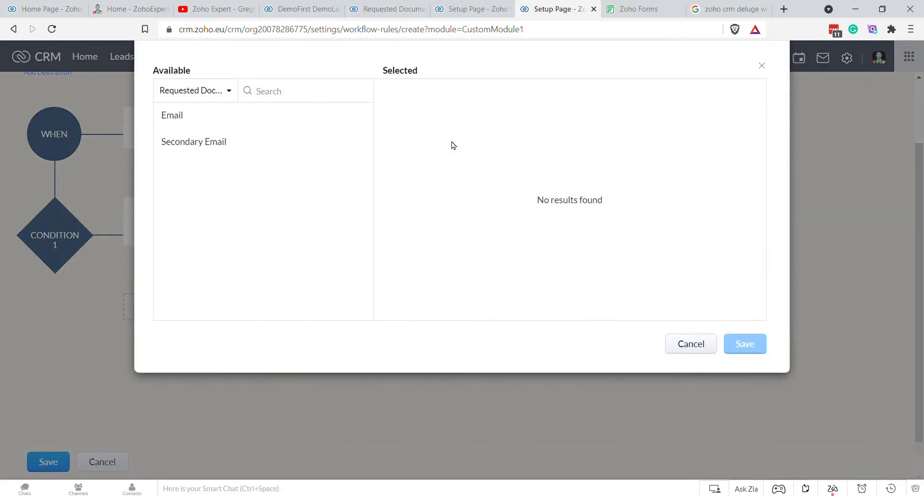
mouse_move(240, 116)
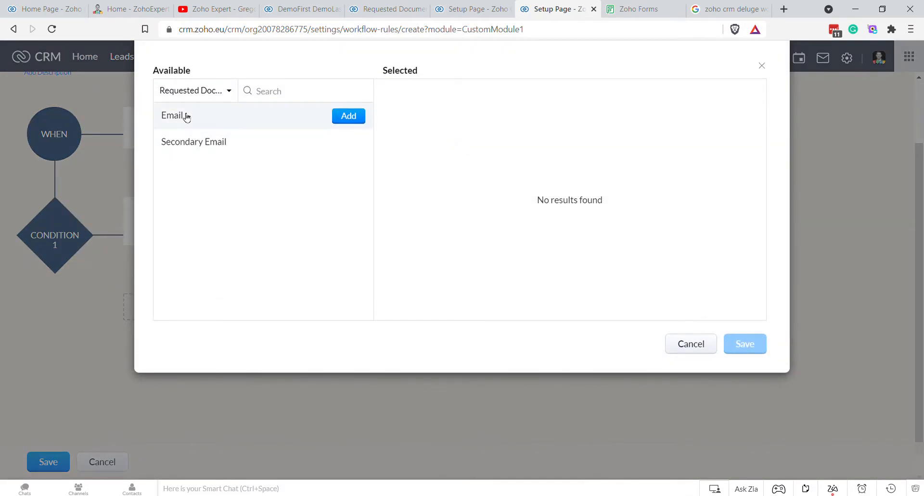
click(227, 91)
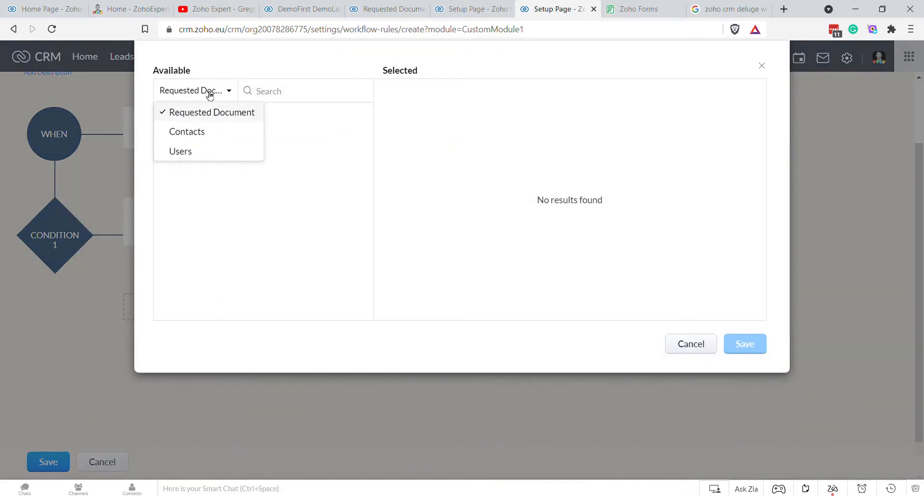
click(186, 132)
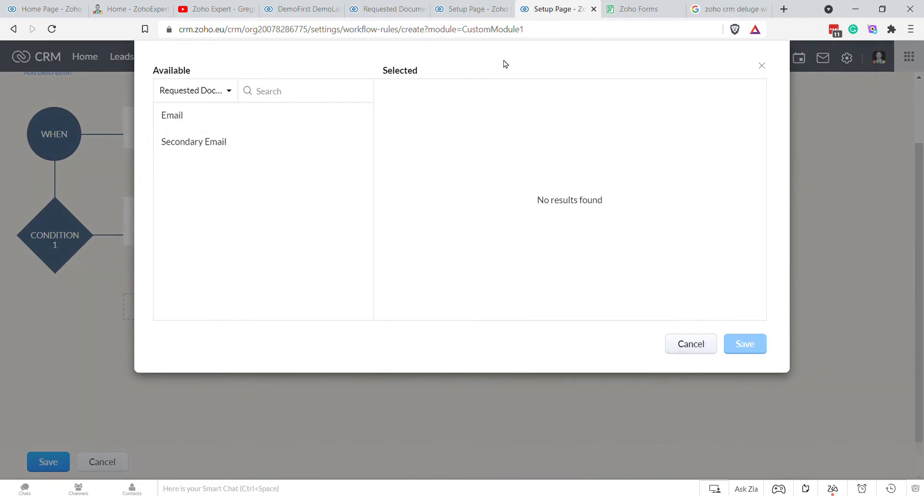
click(462, 9)
click(370, 9)
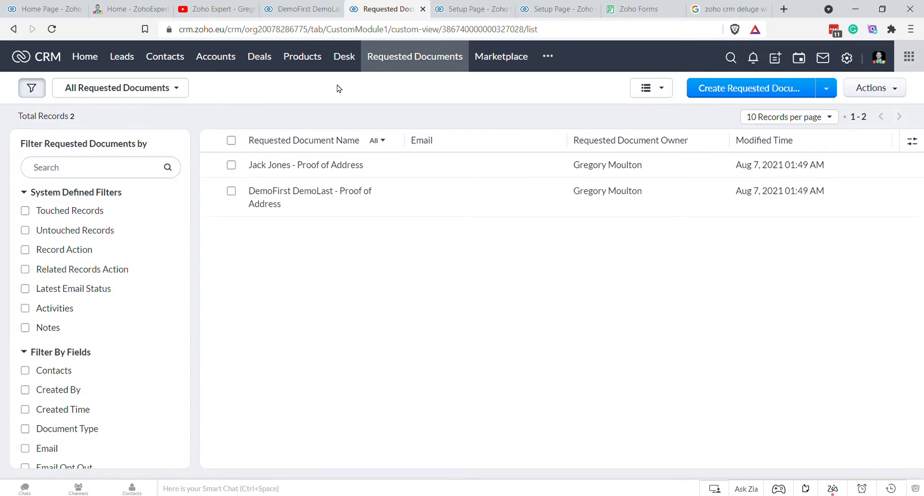
Step: Via Setup > Modules and Fields > Contacts > Links and Buttons, edit Request Proof of Address's function
click(306, 9)
click(382, 9)
click(847, 57)
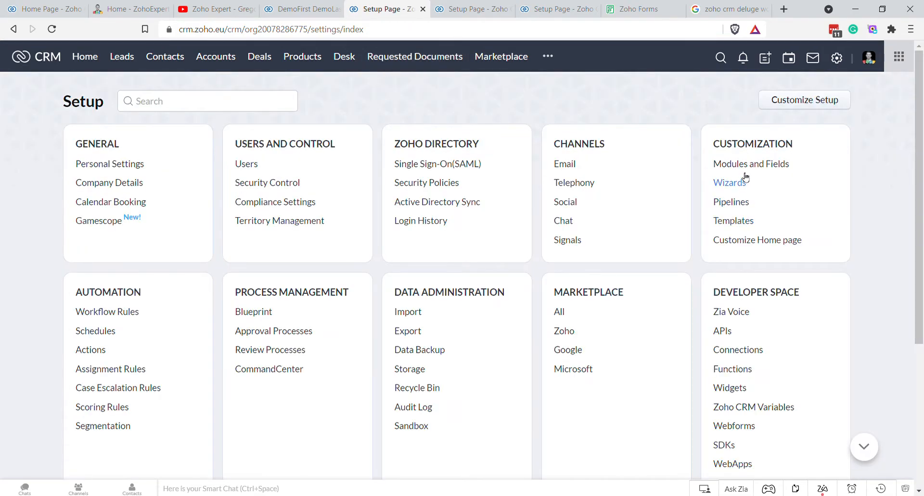
click(746, 168)
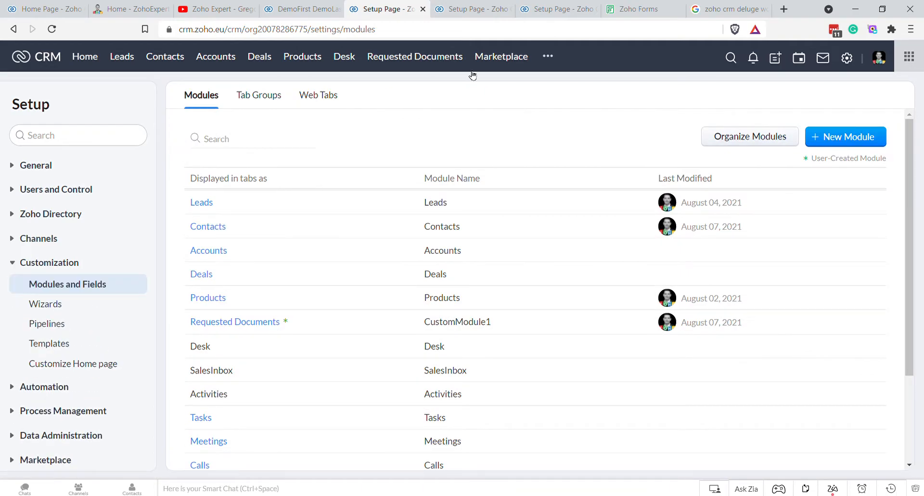
click(212, 324)
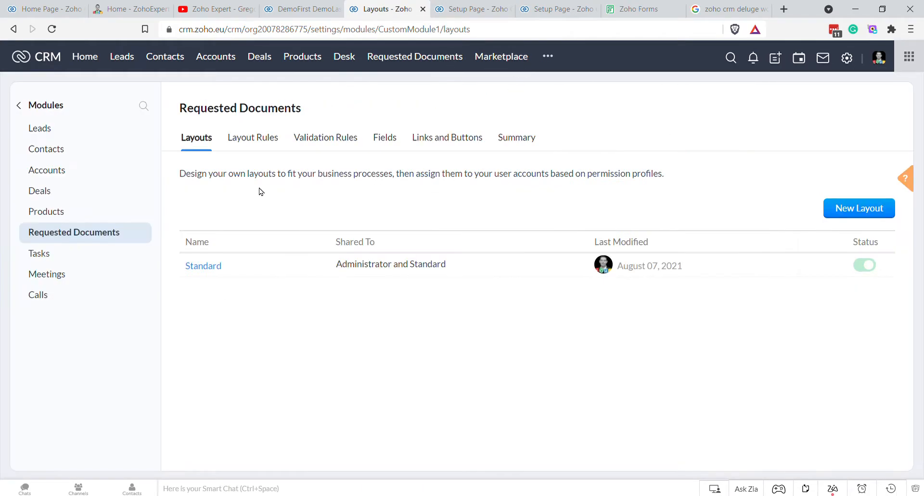
click(56, 150)
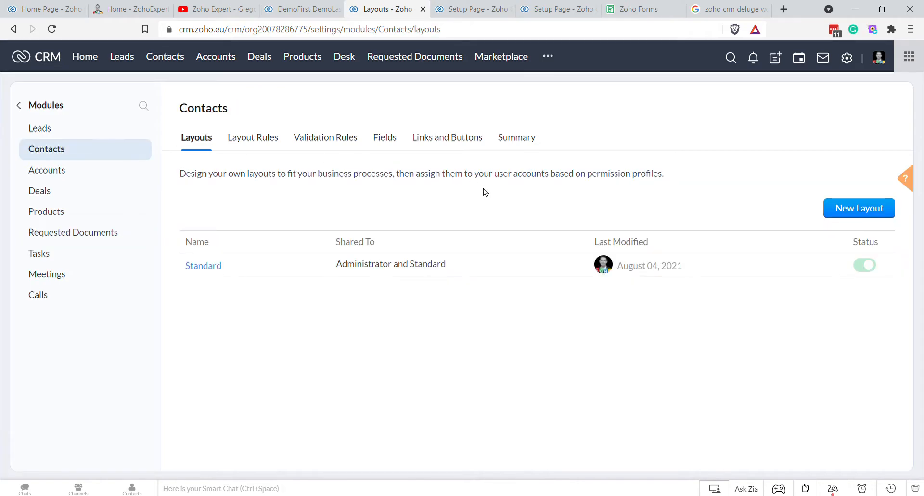
click(445, 137)
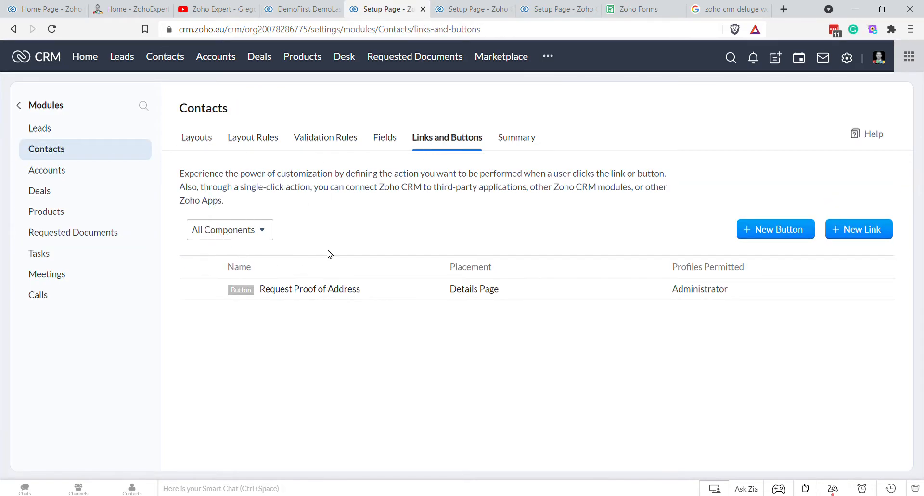
click(200, 290)
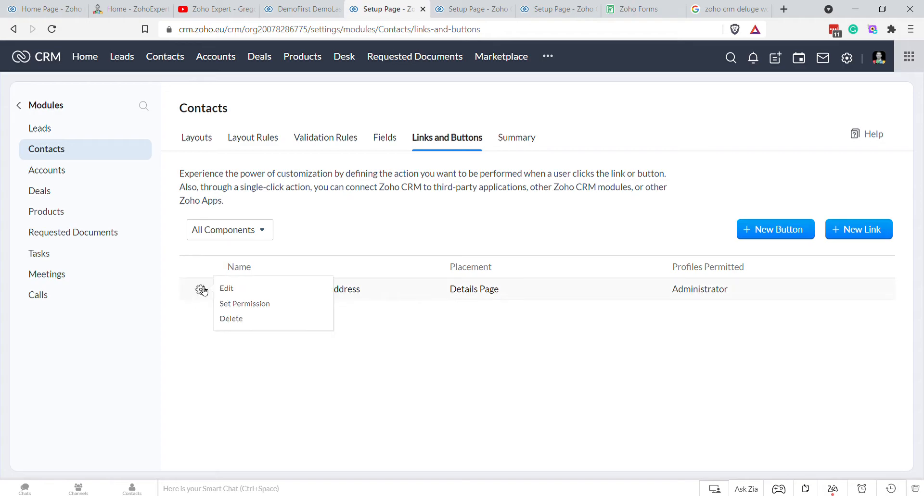
click(224, 287)
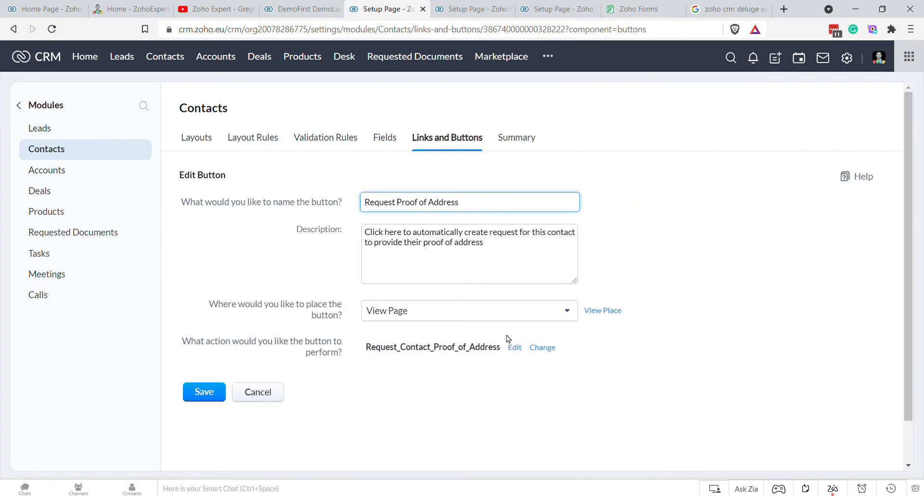
click(513, 349)
Step: Add a Contact_Email function argument mapped to the contact's Email field
click(483, 104)
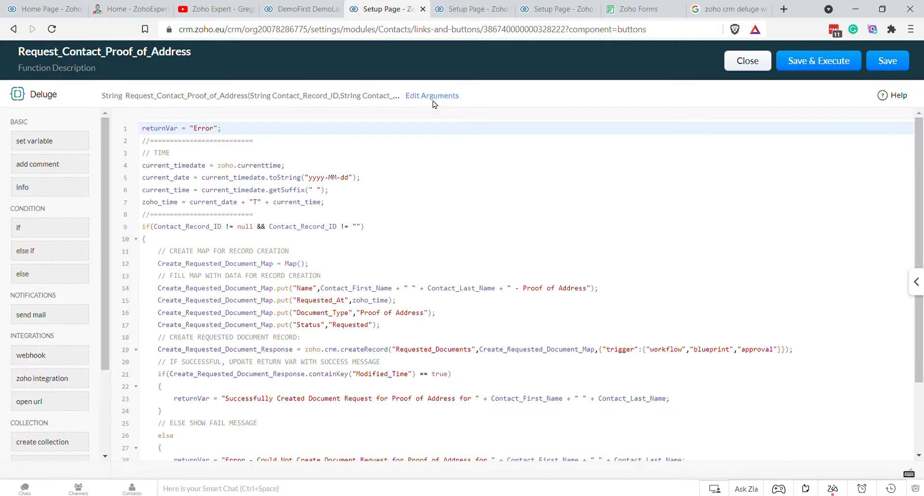
click(432, 96)
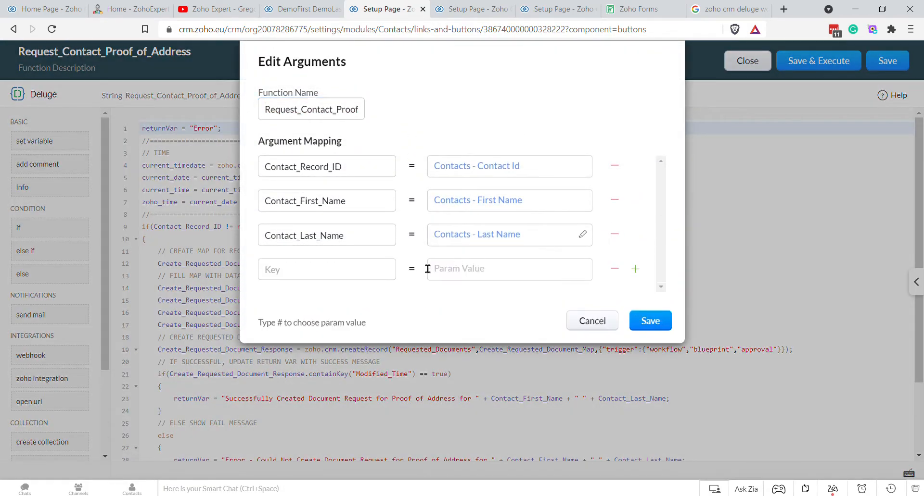
click(345, 274)
text(Contact_Email)
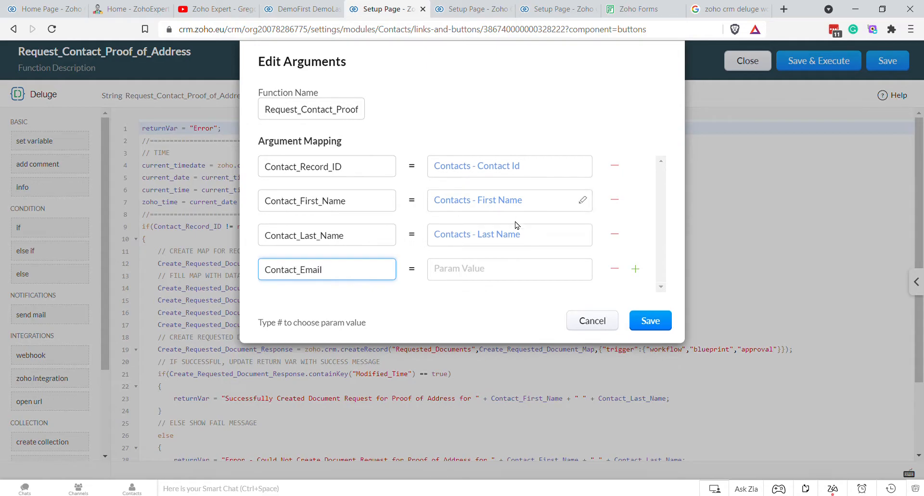
click(500, 274)
text(#)
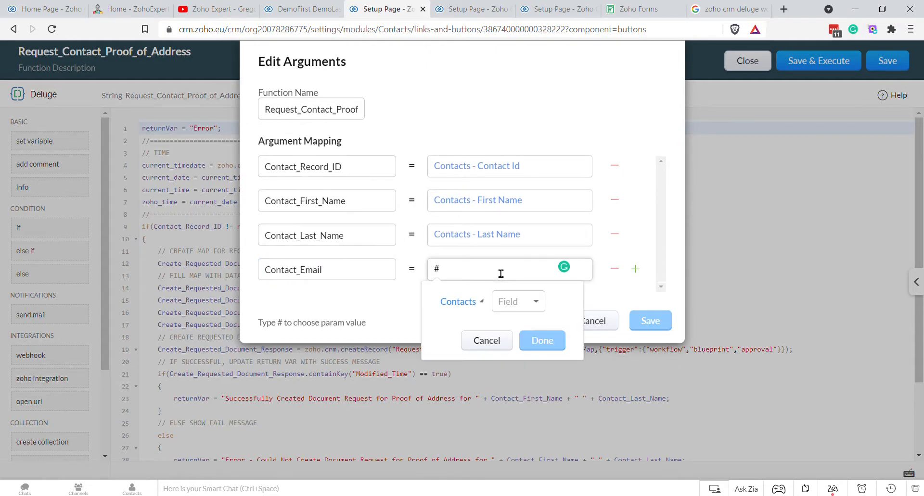
click(532, 301)
scroll(554, 408, down, 8)
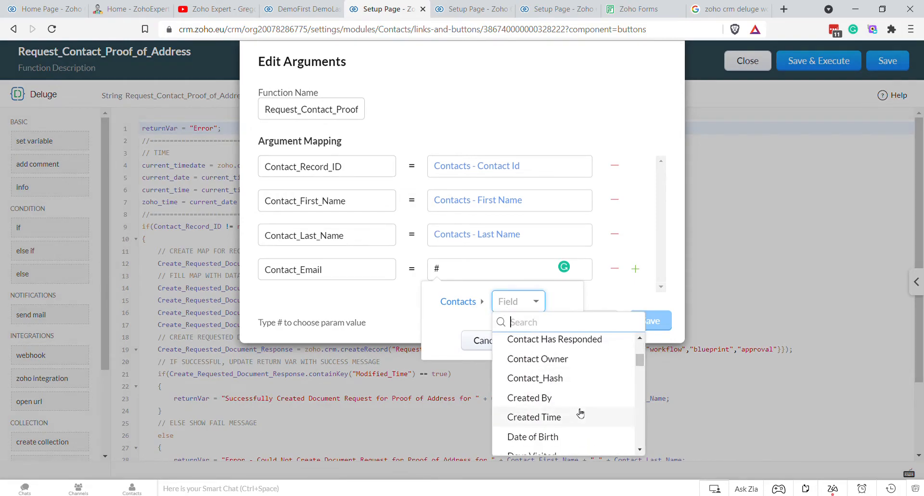
scroll(580, 406, down, 10)
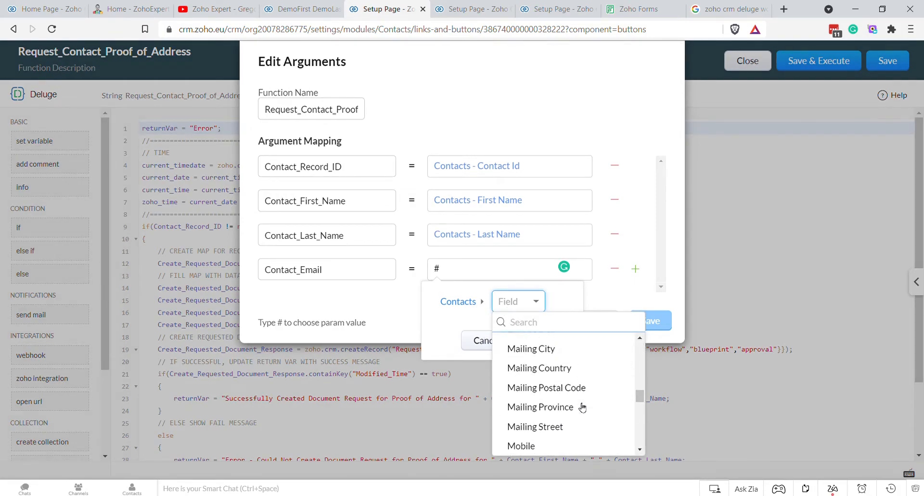
text(ema)
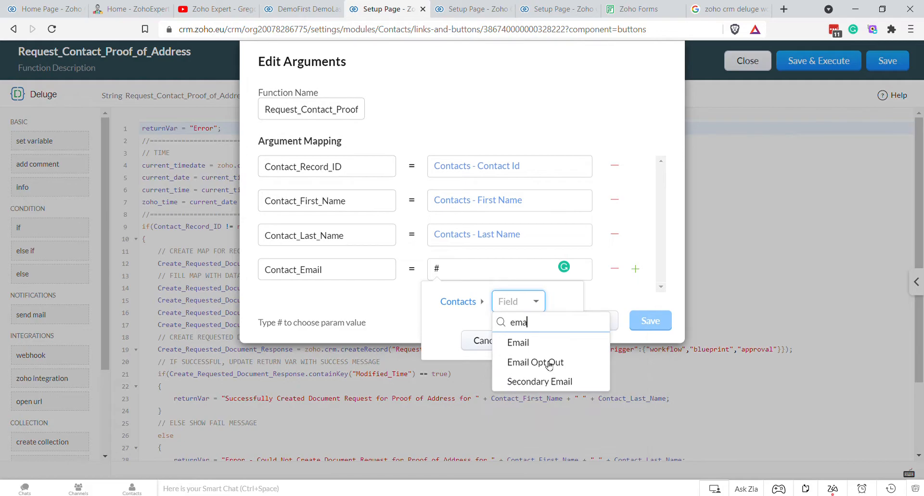
click(524, 345)
click(526, 341)
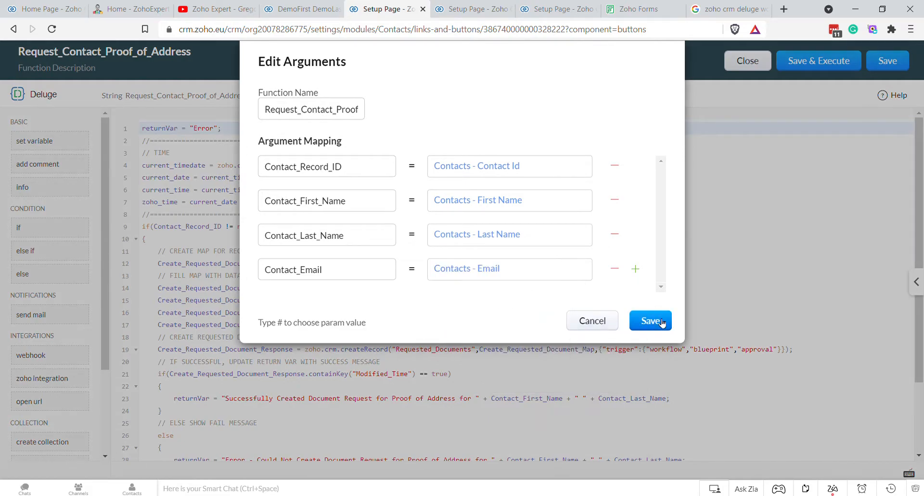
click(649, 320)
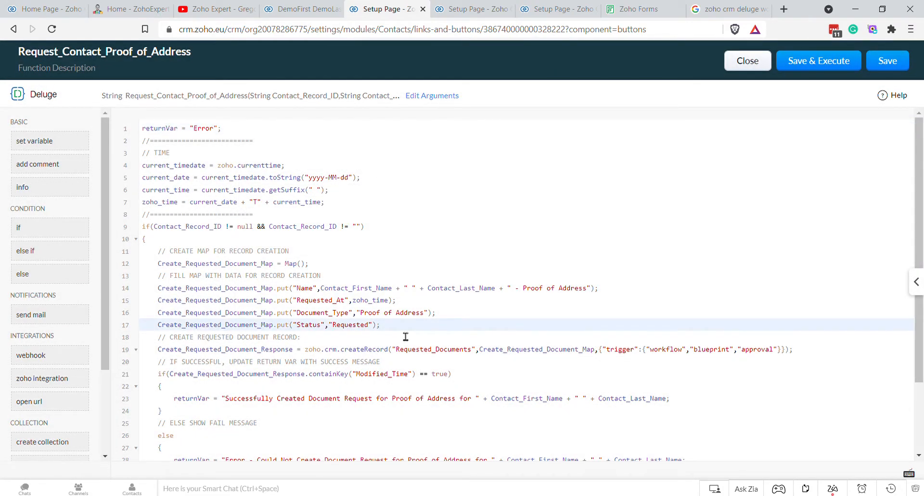
Step: Add the line Create_Requested_Document_Map.put("Email", Contact_Email); and save the function
key(Return)
text(Create_Requested_Document_Map)
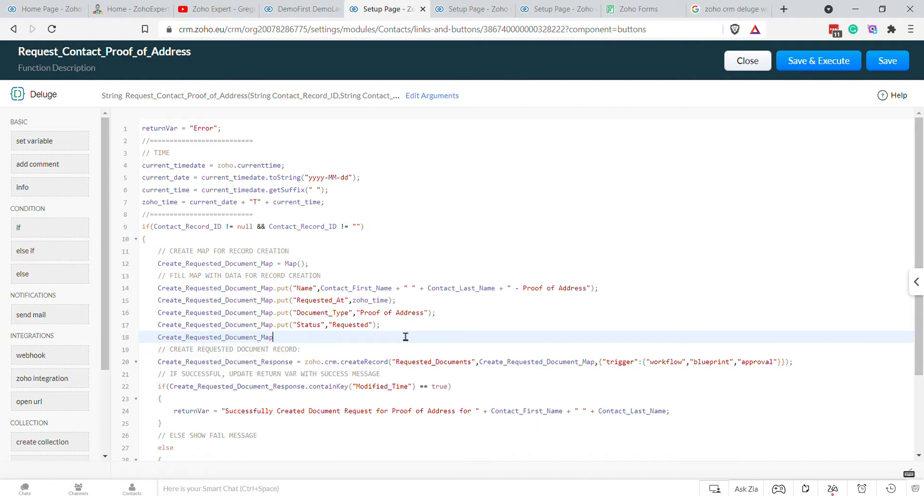
text(.put(")
text(Email", Contact_Email))
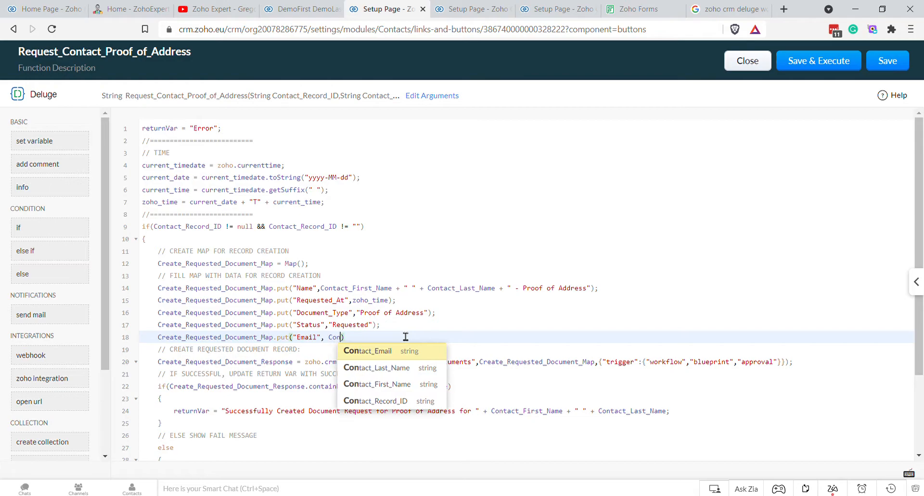
text(;)
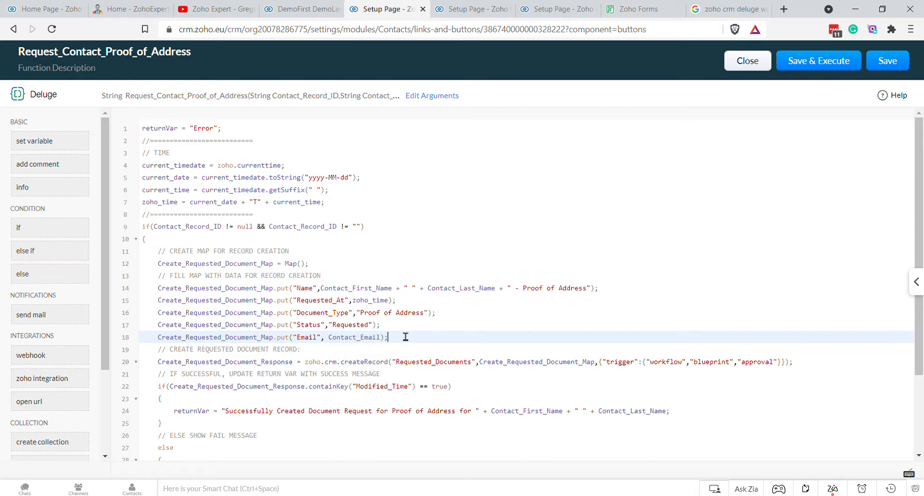
click(894, 68)
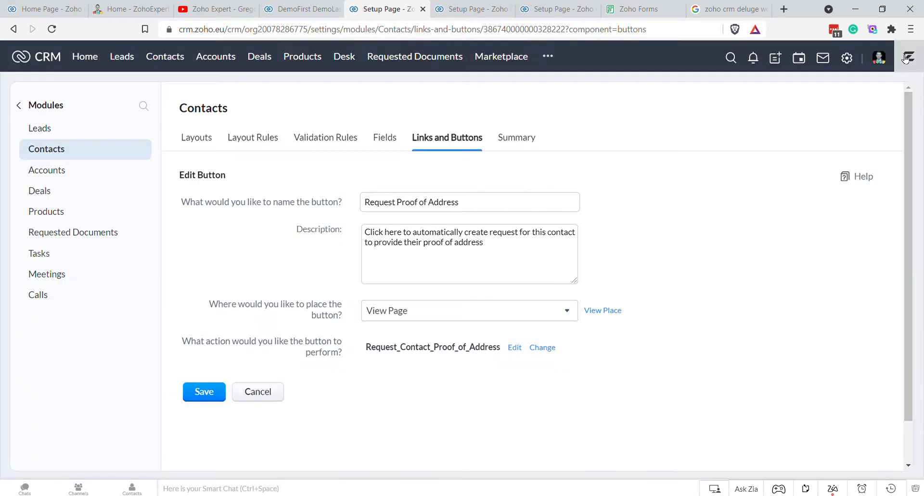
Step: Save the edited button and open the Requested Documents records list
click(213, 393)
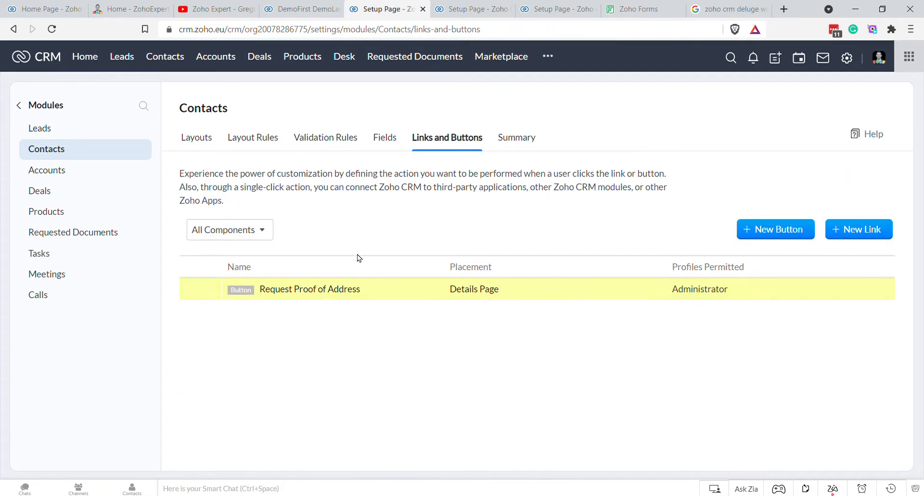
click(535, 14)
click(467, 11)
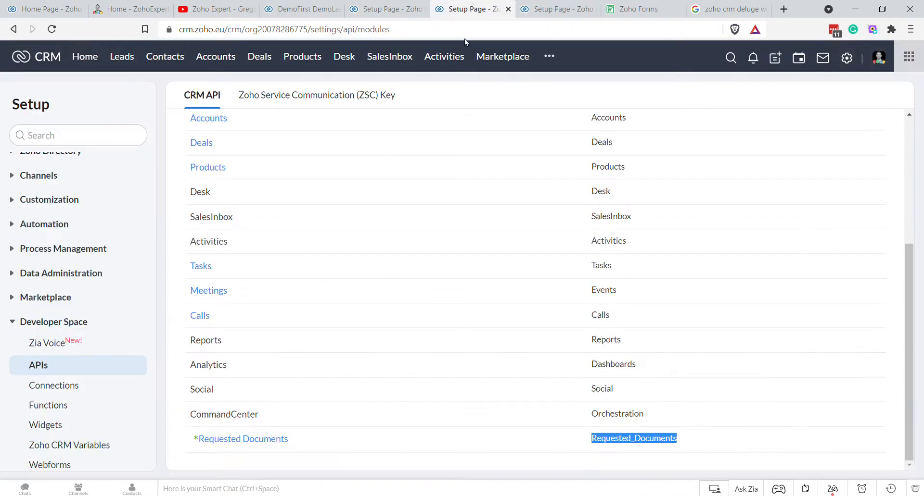
click(549, 57)
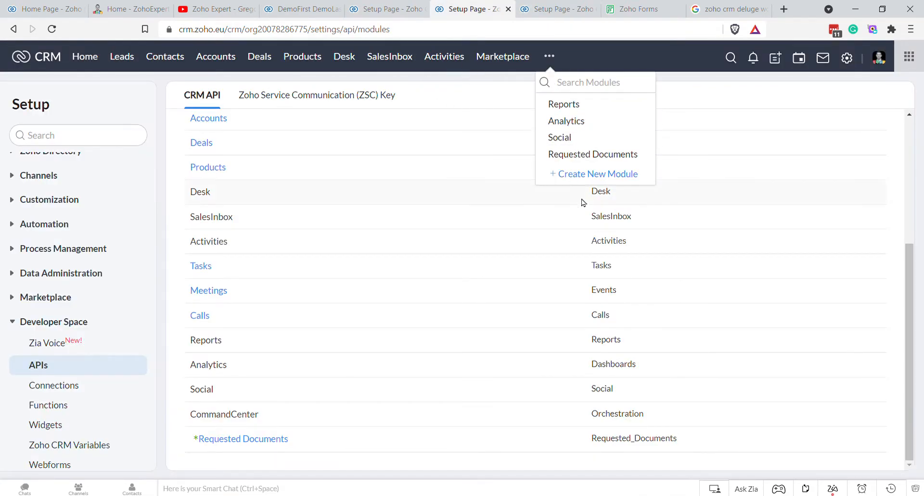
click(594, 154)
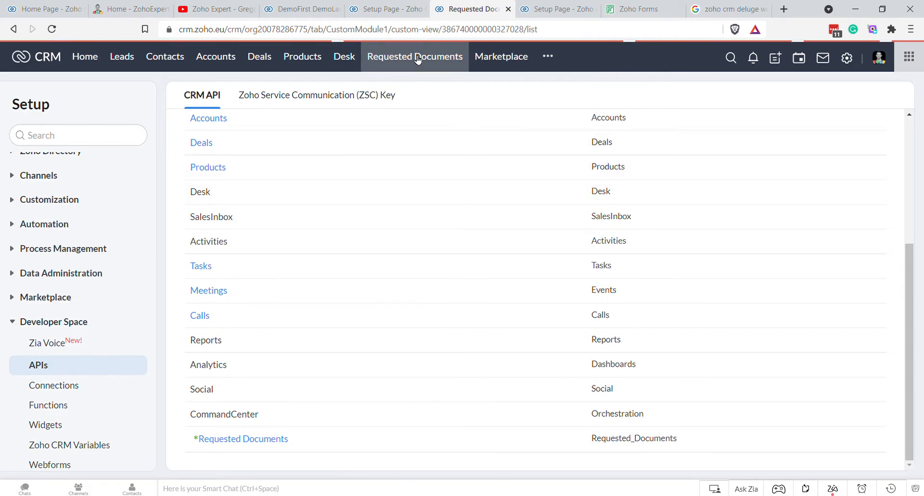
Step: Select all Requested Documents records and delete both
click(235, 144)
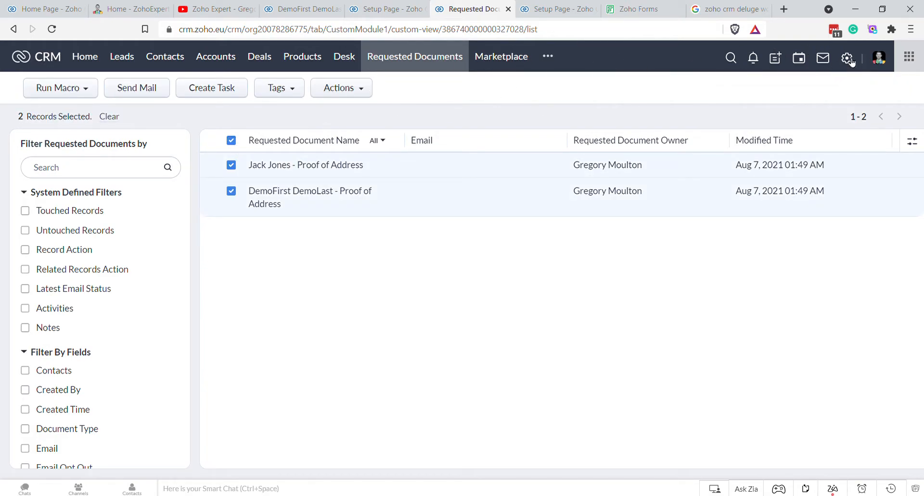
click(356, 95)
click(353, 157)
click(435, 115)
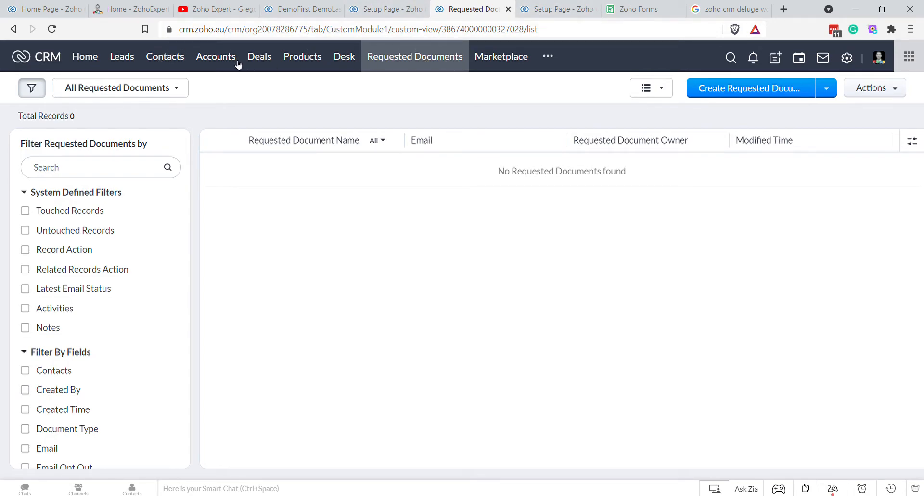
Step: Request proof of address for the demo contact and check the new Requested Documents record
click(169, 62)
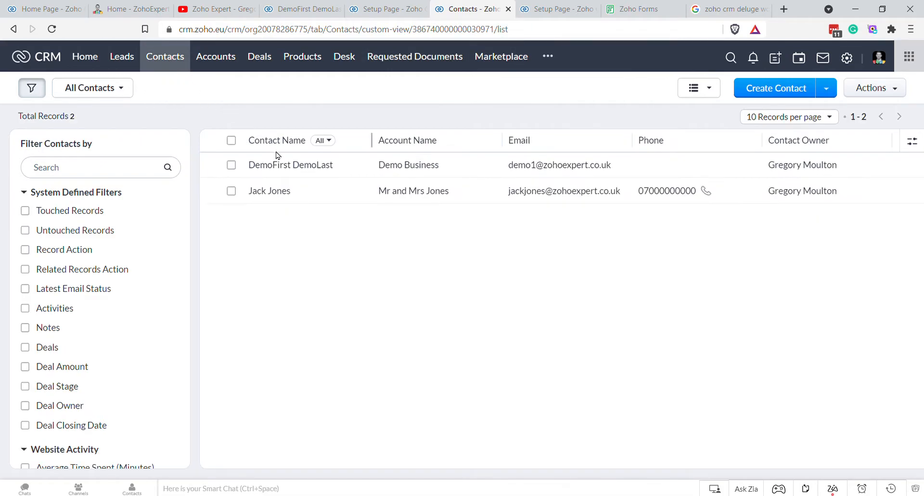
click(287, 166)
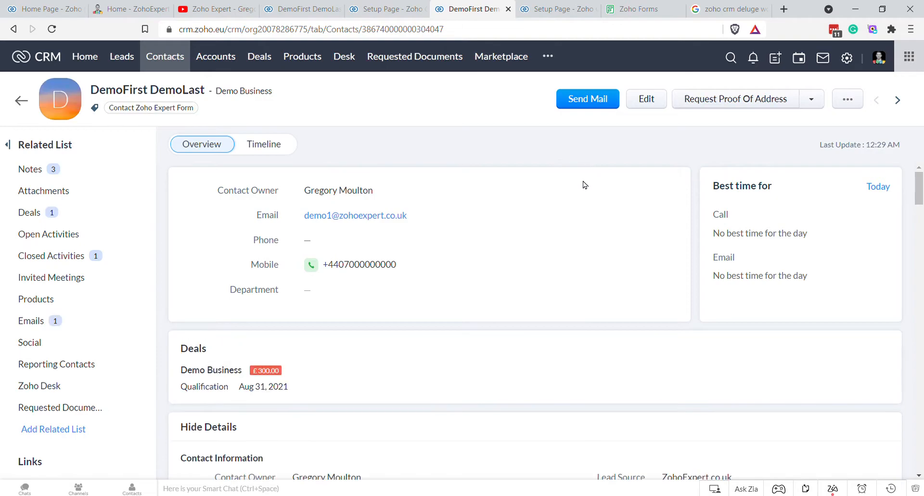
click(738, 104)
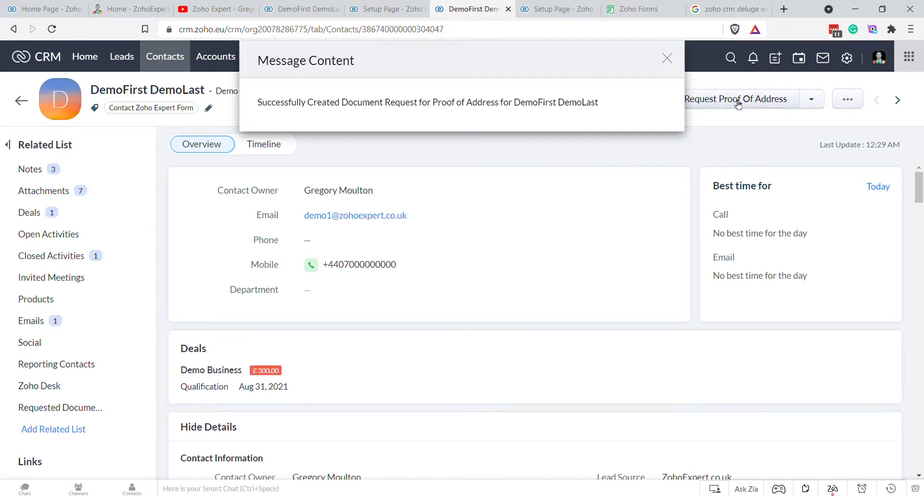
click(669, 59)
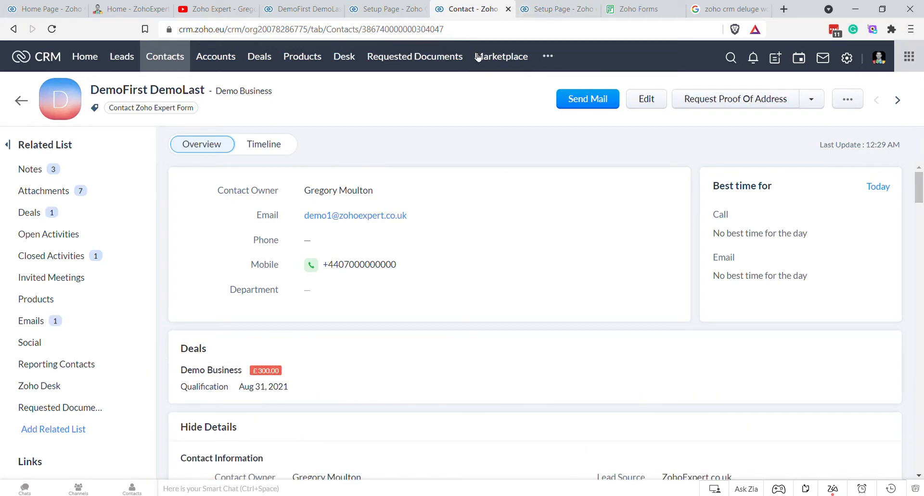
click(434, 57)
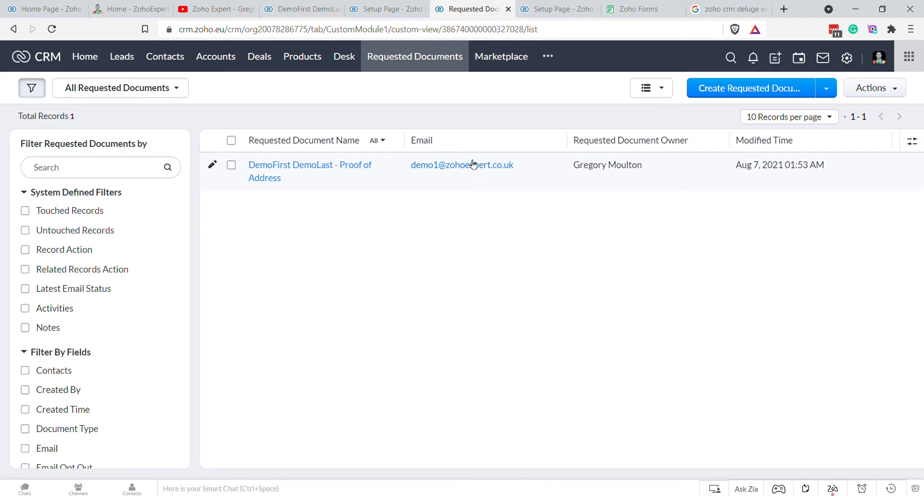
click(383, 9)
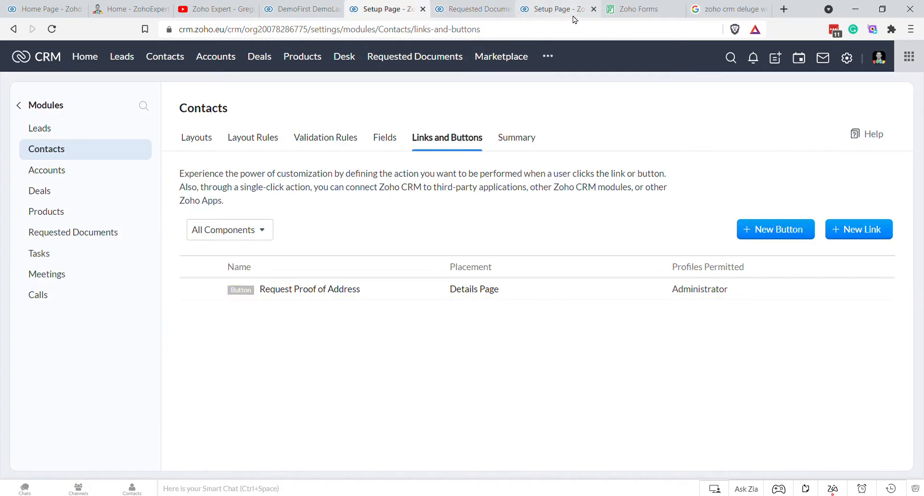
Step: Add the Contacts module's Email field as the notification recipient and save it
click(557, 10)
mouse_move(207, 127)
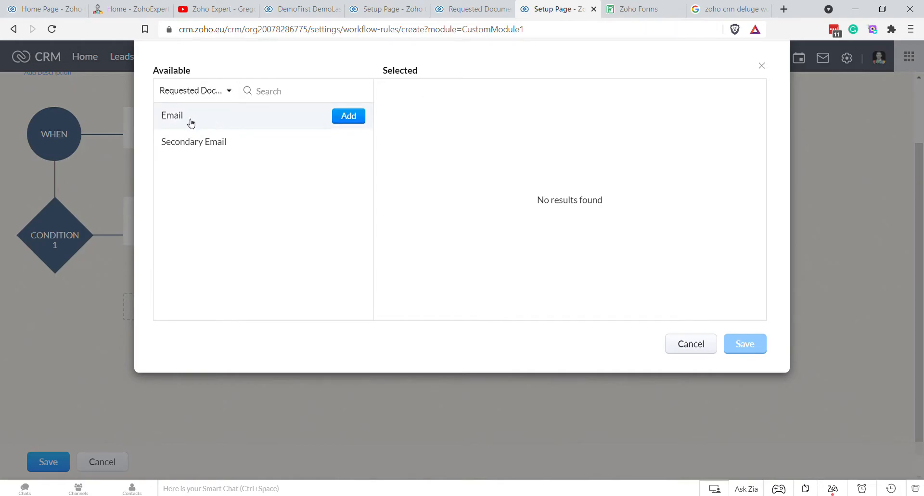
click(476, 9)
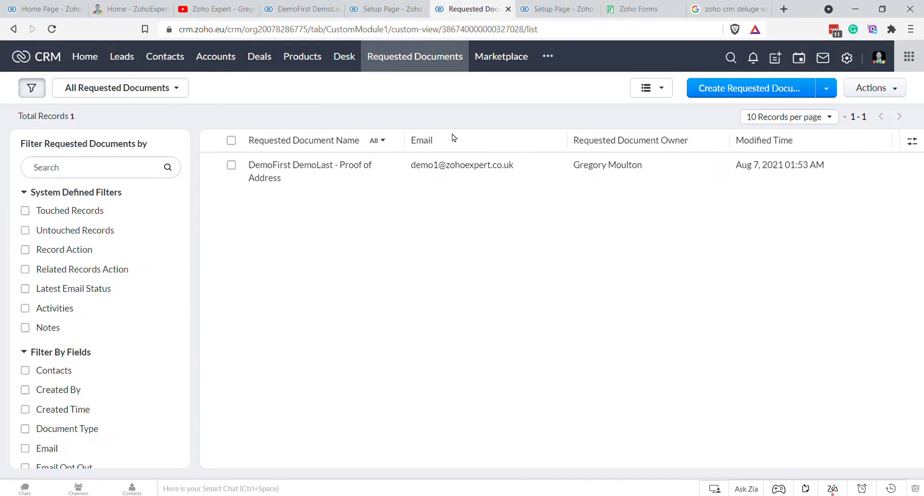
click(553, 9)
mouse_move(212, 127)
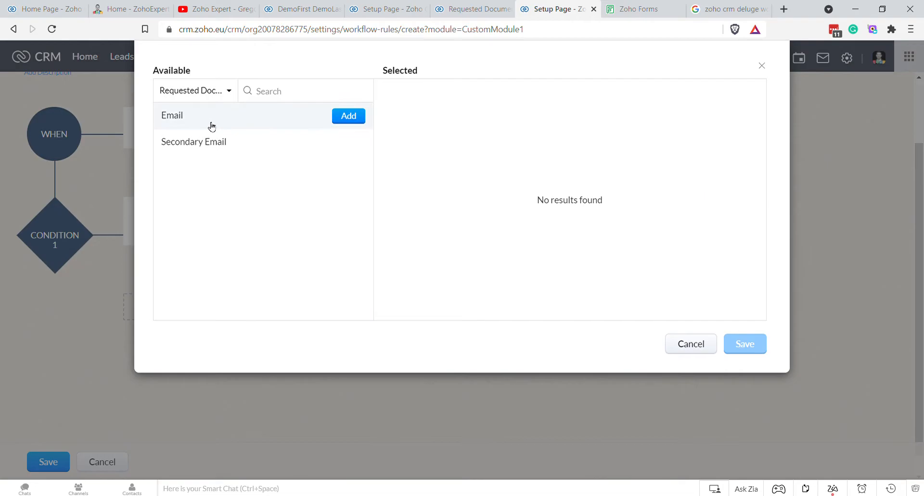
click(229, 91)
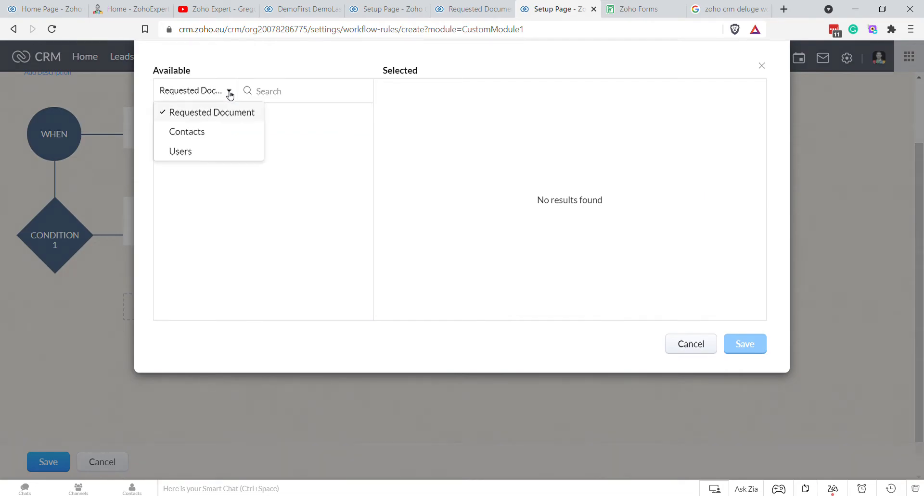
click(205, 132)
mouse_move(192, 116)
click(342, 124)
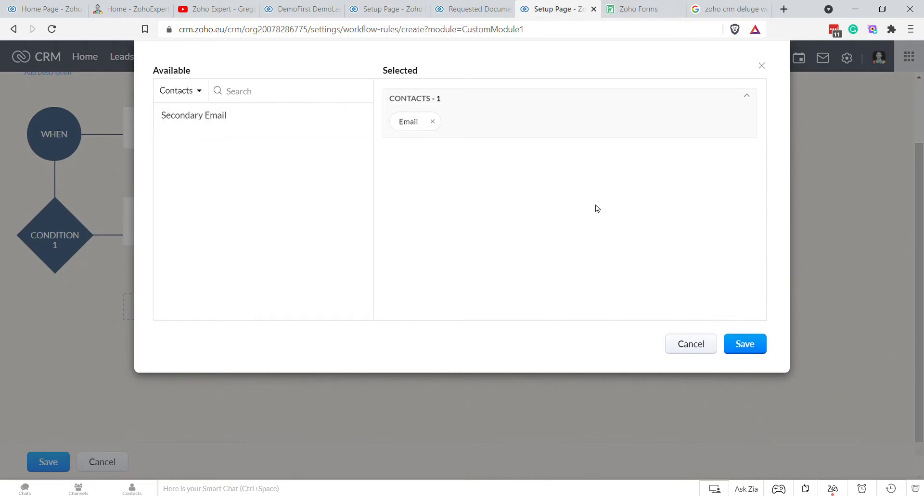
click(758, 351)
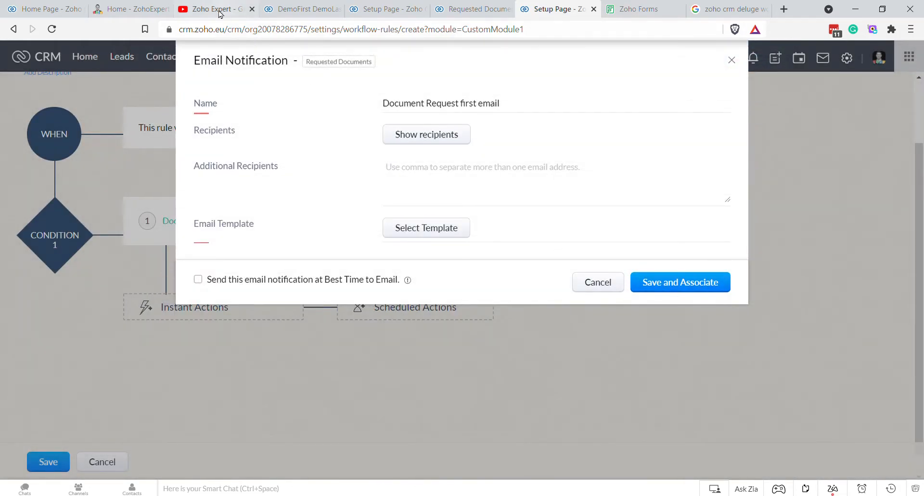
Step: After checking the demo contact's emails, enter a backup additional recipient address and bring up template selection
click(291, 10)
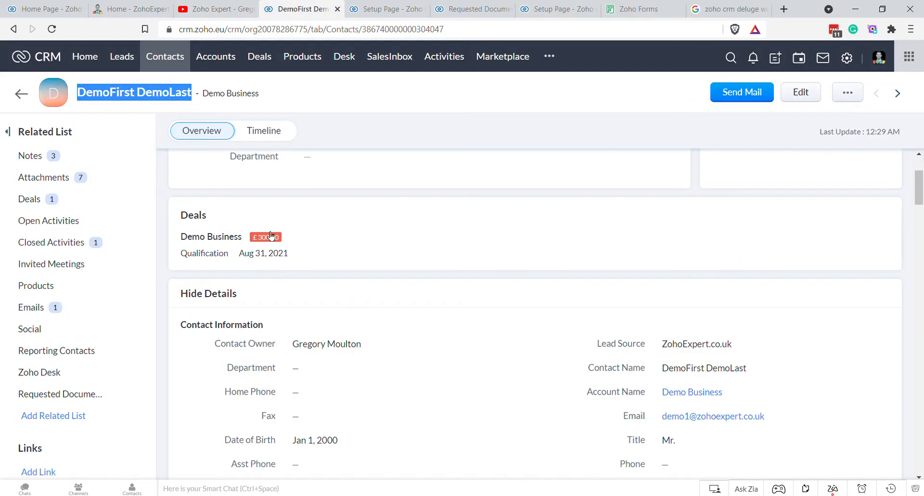
click(42, 307)
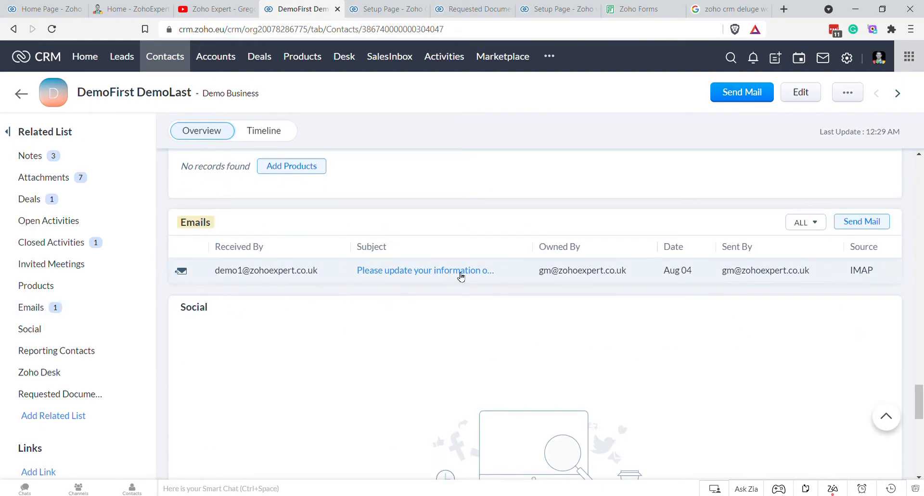
click(544, 10)
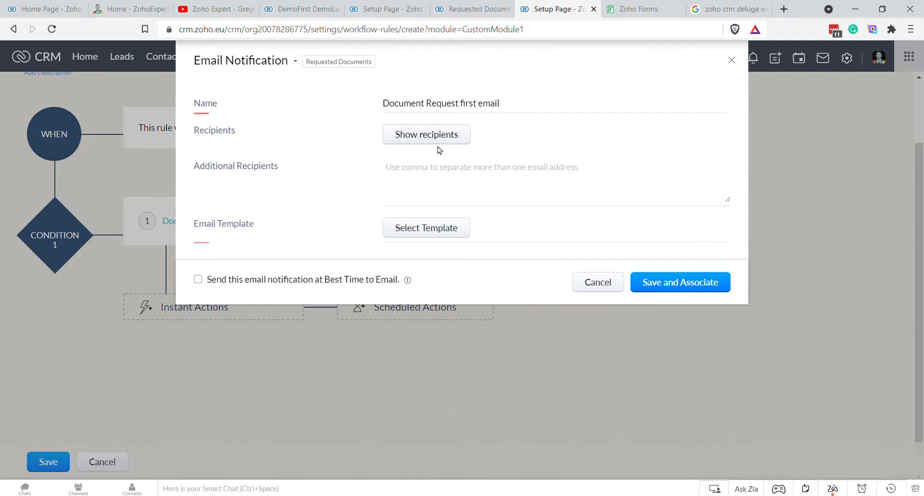
click(442, 178)
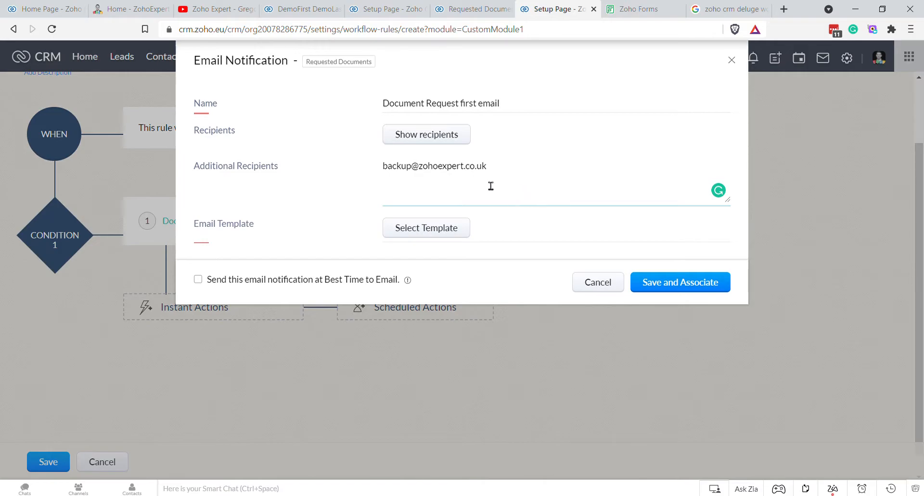
click(452, 229)
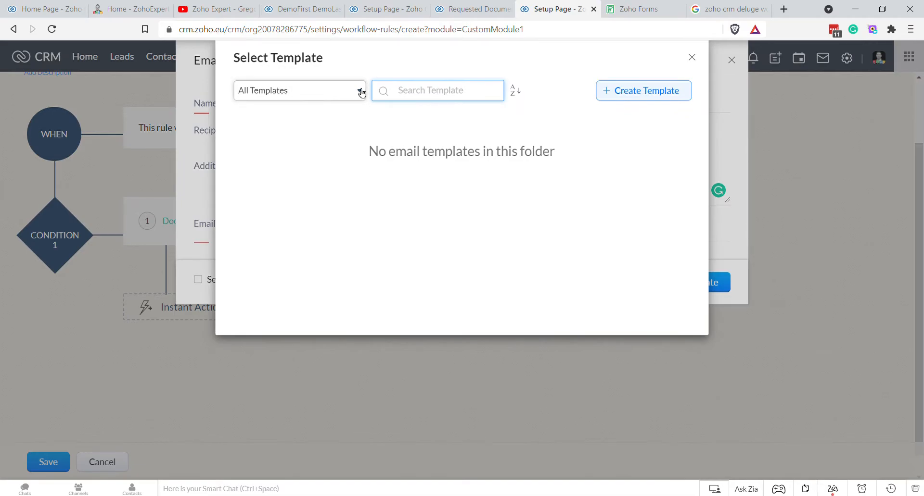
Step: Find and preview the Deal documents request template in the email template list
click(643, 92)
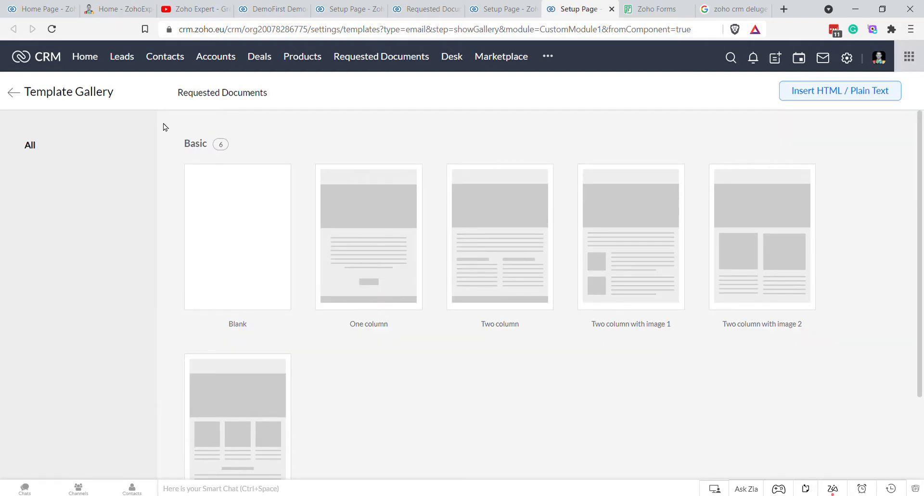
click(13, 93)
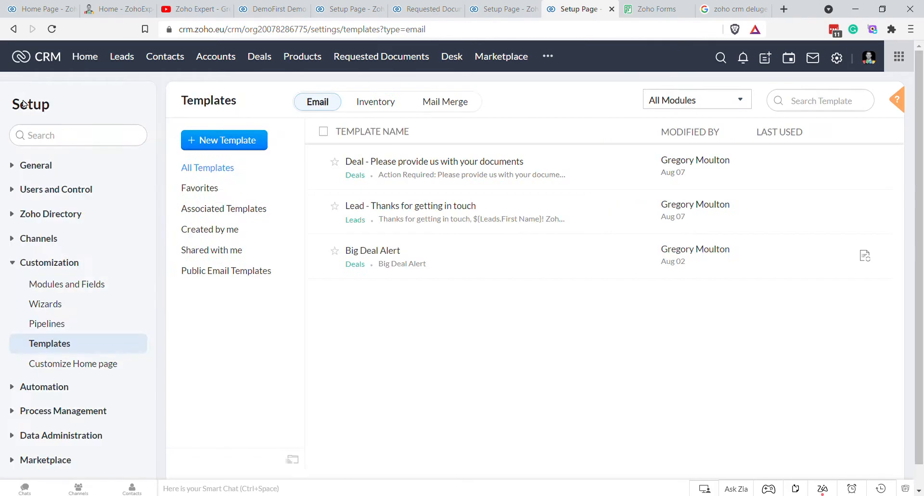
click(454, 169)
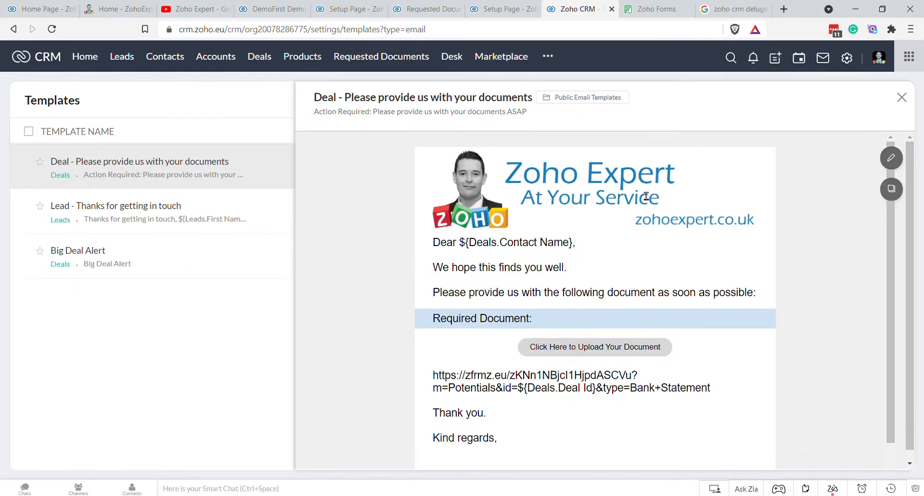
Step: Clone it into the Requested Documents module, renaming 'Deal' to 'Requested Document'
click(891, 188)
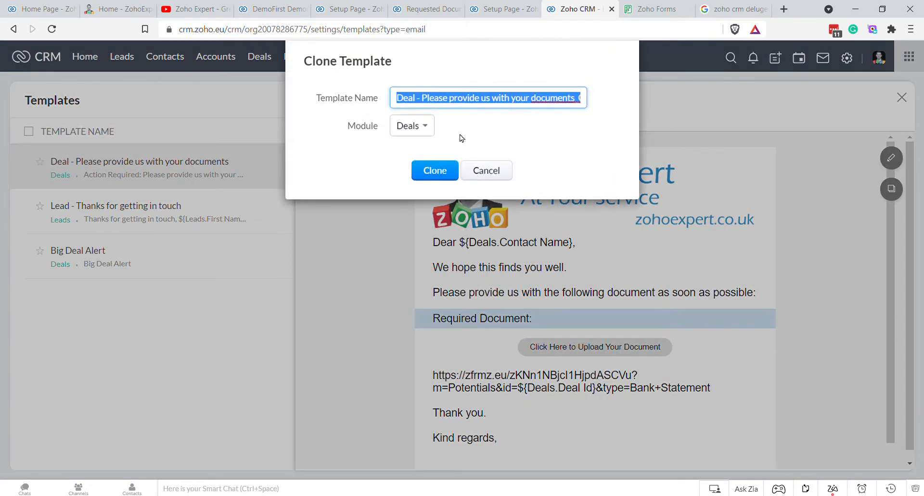
click(422, 133)
scroll(454, 224, down, 2)
click(461, 212)
drag(416, 98, 391, 101)
text(Requested Docum)
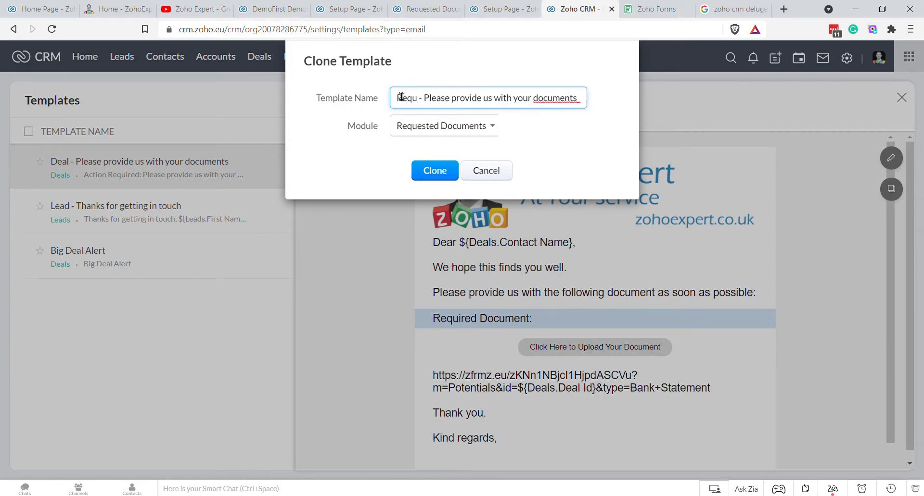
text(ent)
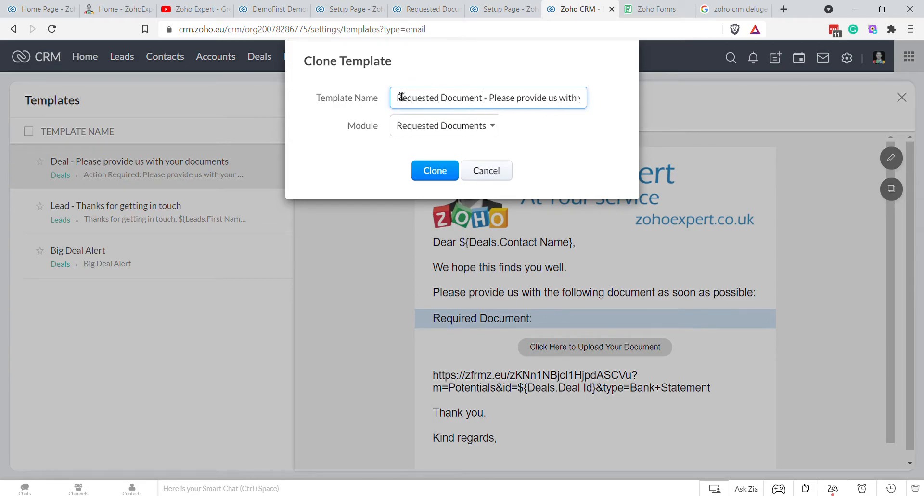
drag(479, 98, 436, 100)
click(436, 101)
click(433, 172)
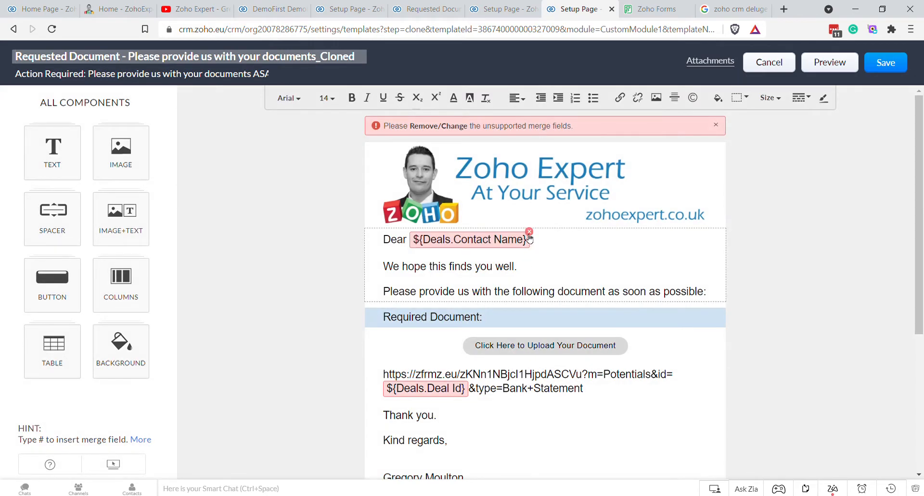
Step: Remove the unsupported Deals merge fields and greet with the contact's First Name after 'Dear'
click(529, 232)
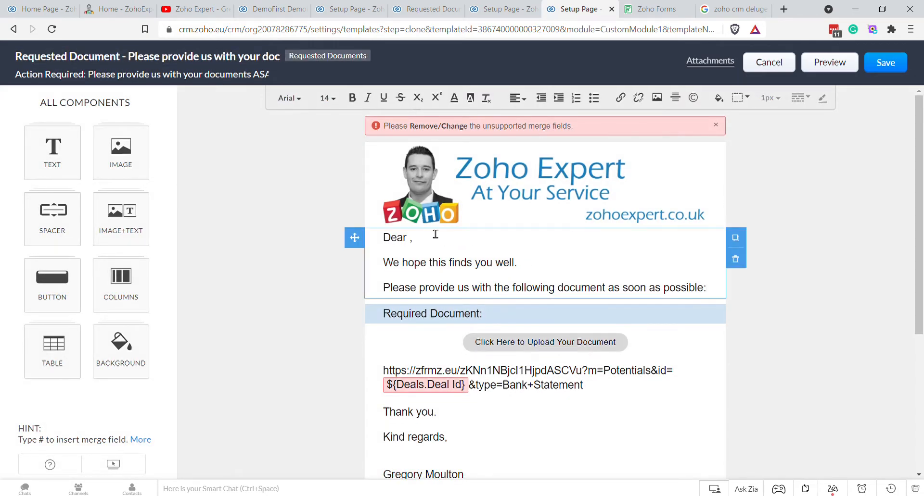
click(468, 377)
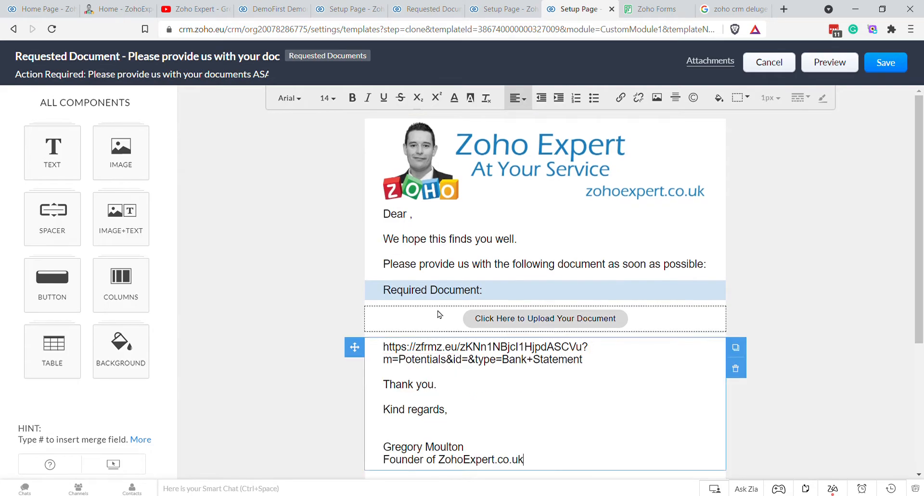
click(419, 218)
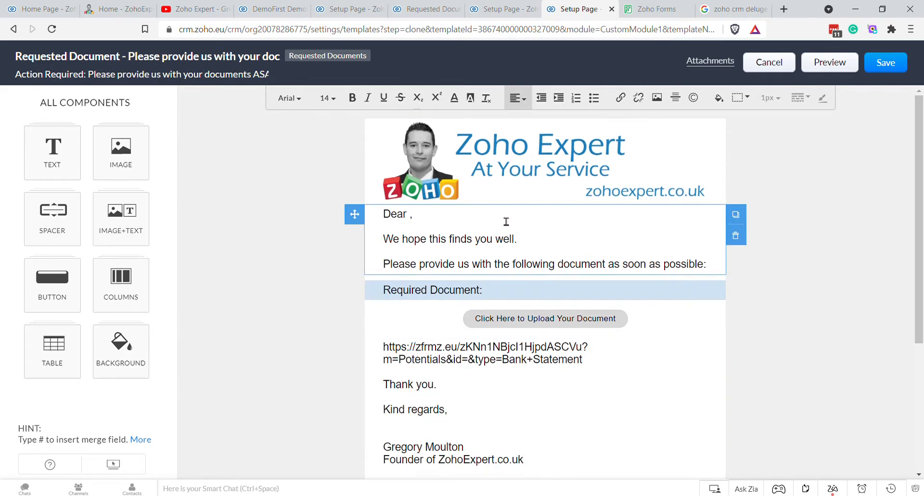
text(#)
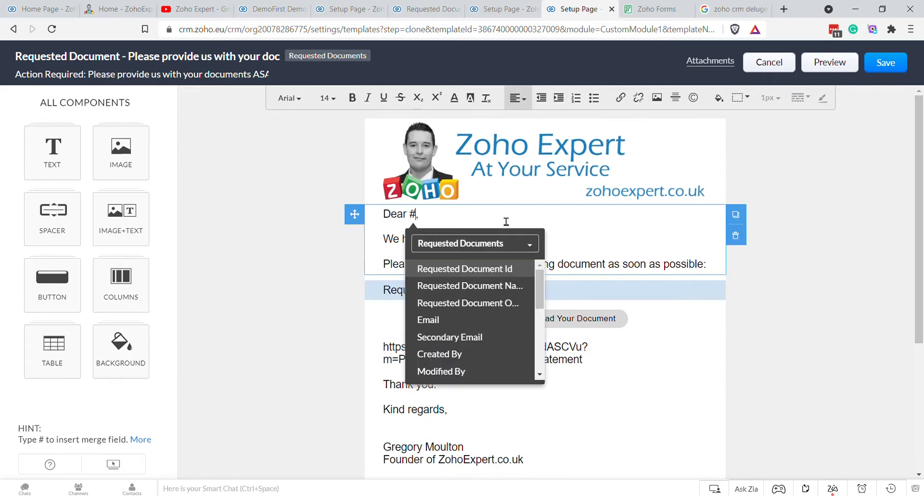
click(459, 245)
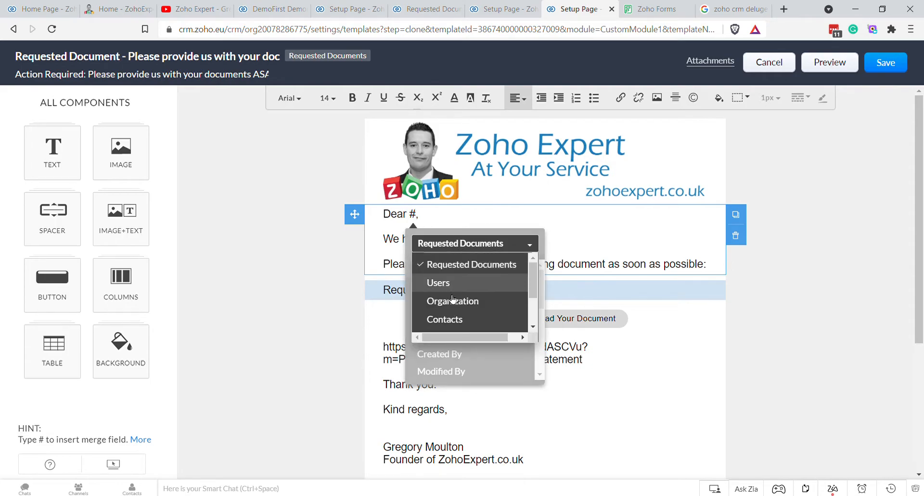
click(469, 320)
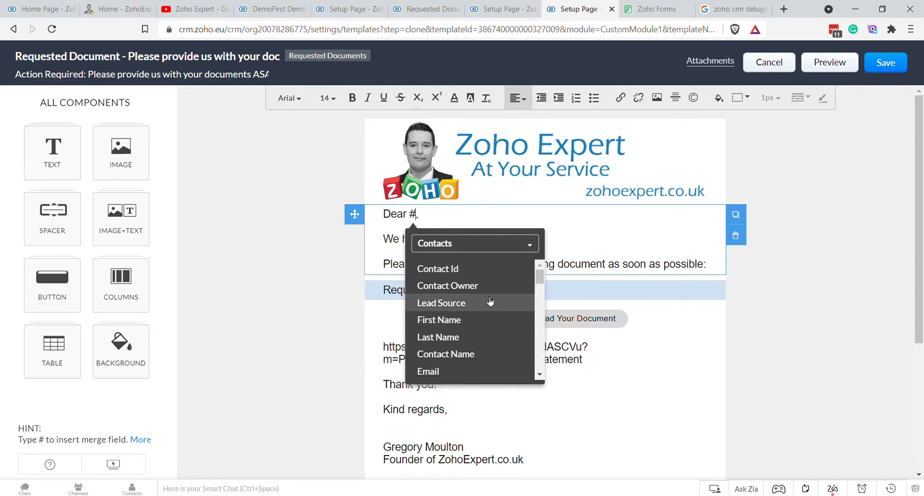
click(469, 321)
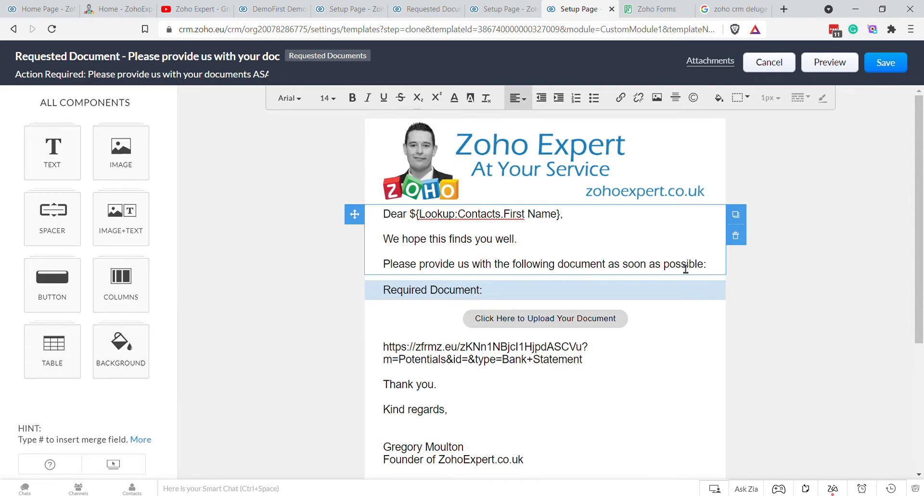
Step: Insert the Document Type merge field after 'Required Document:'
click(525, 297)
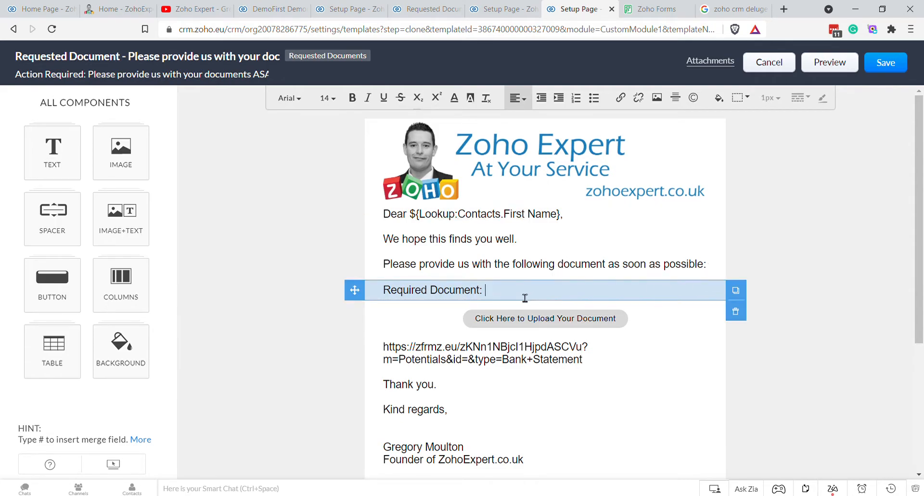
text(#)
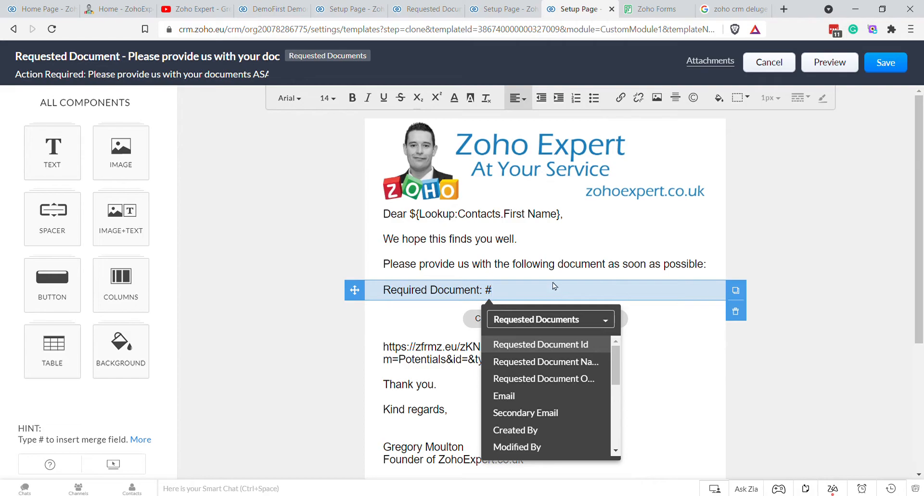
scroll(590, 399, down, 2)
scroll(591, 407, down, 3)
click(590, 401)
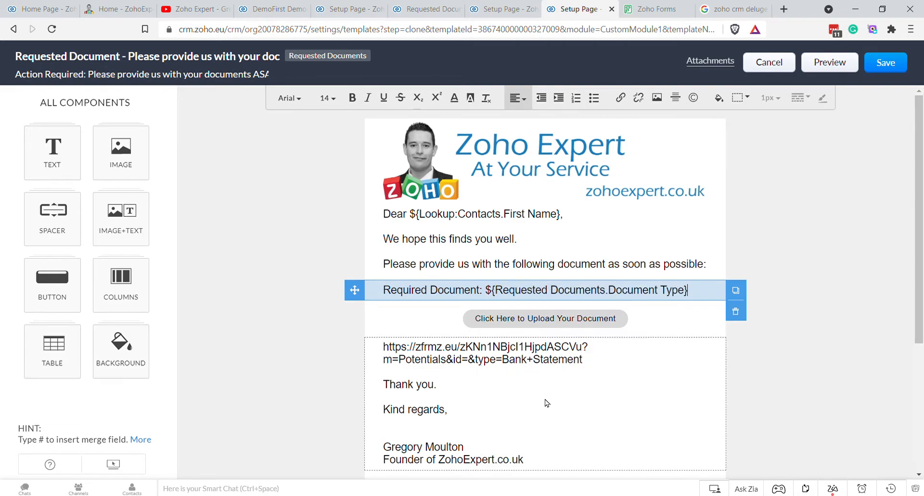
Step: Replace 'Potentials' in the URL with Requested_Documents
click(615, 386)
click(597, 361)
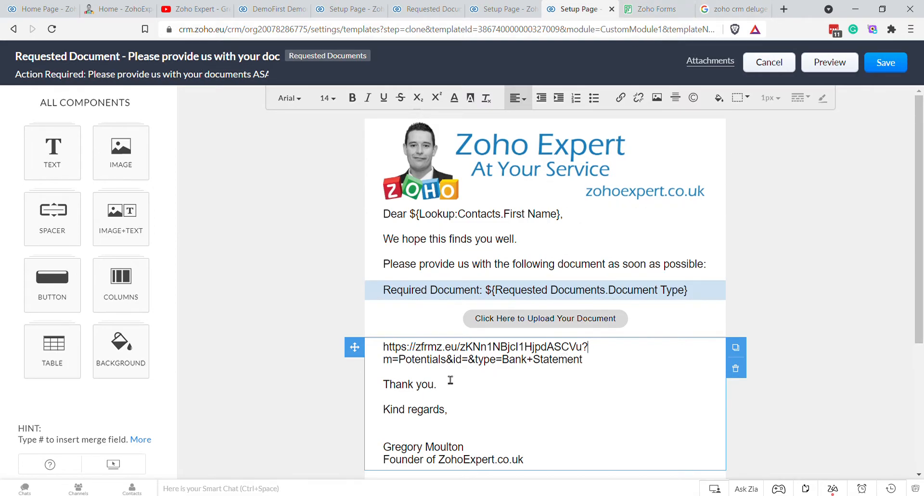
drag(399, 361, 451, 368)
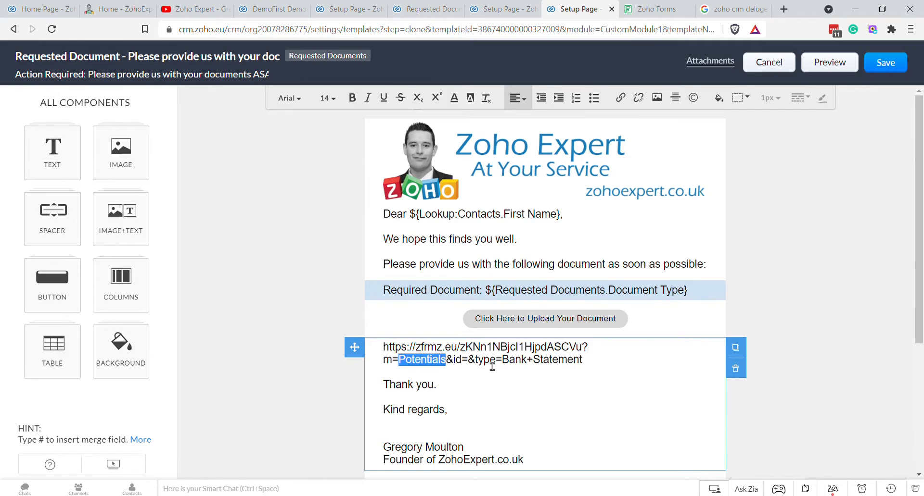
text(Requested_D)
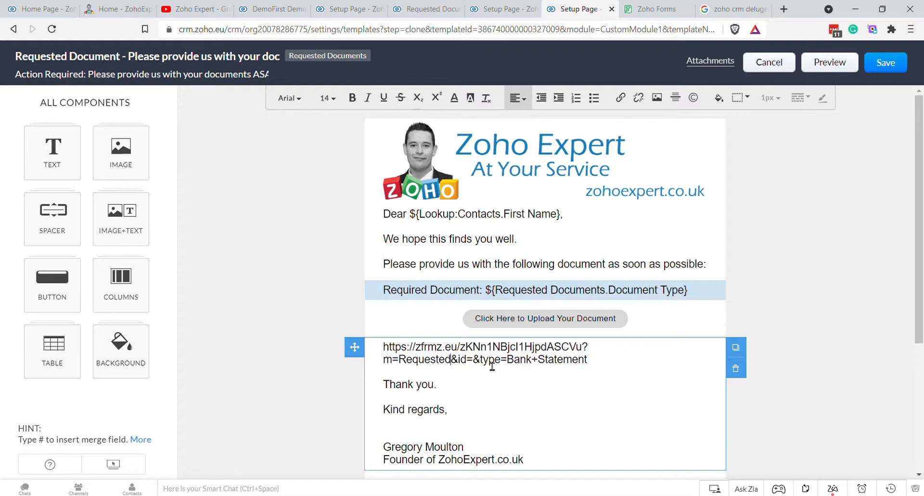
text(ocuments)
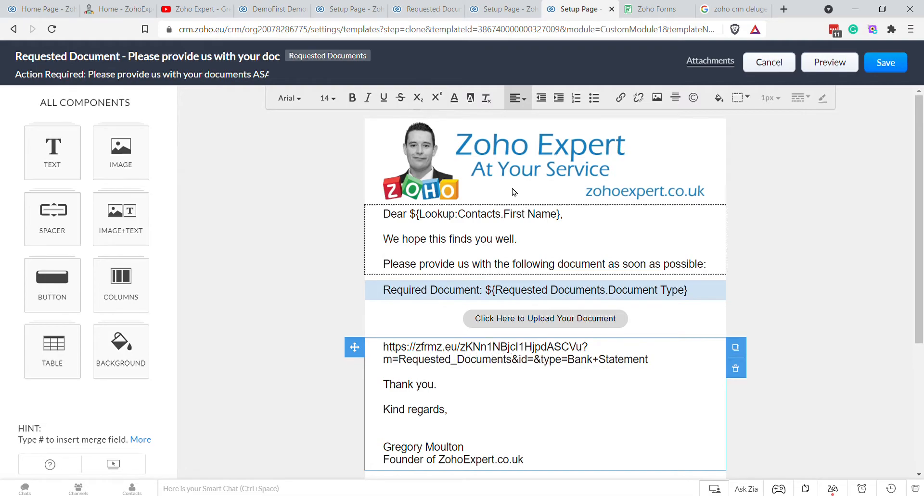
click(316, 6)
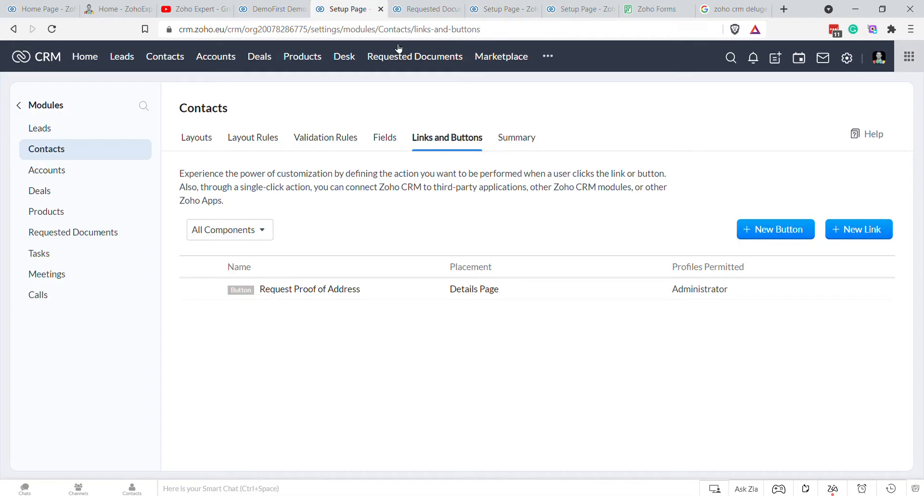
Step: Look up the modules' API names under Setup > APIs
click(849, 60)
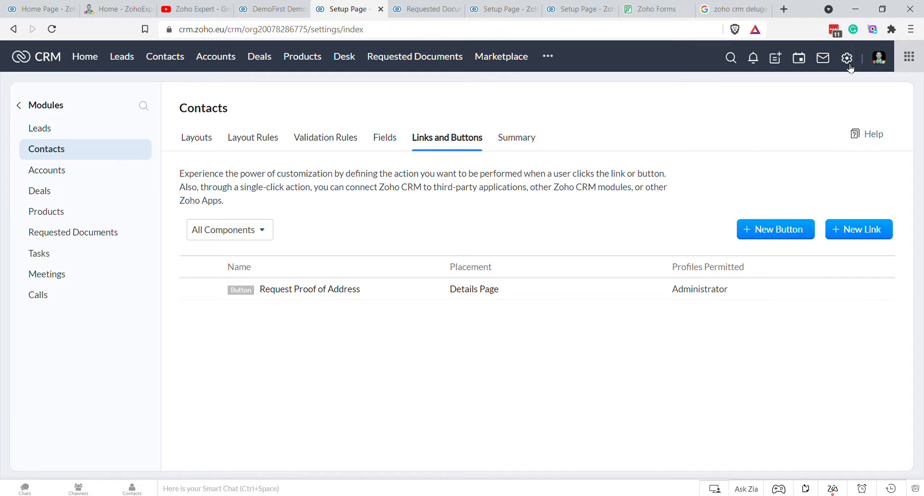
click(725, 331)
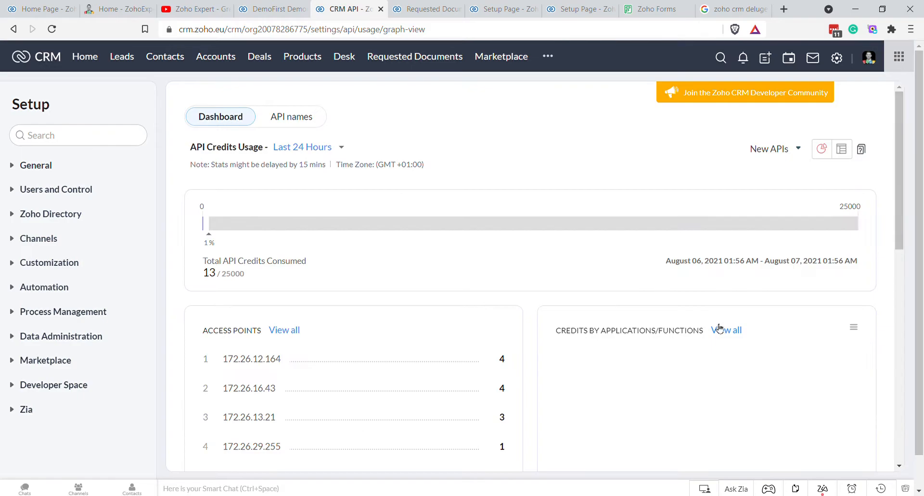
click(295, 146)
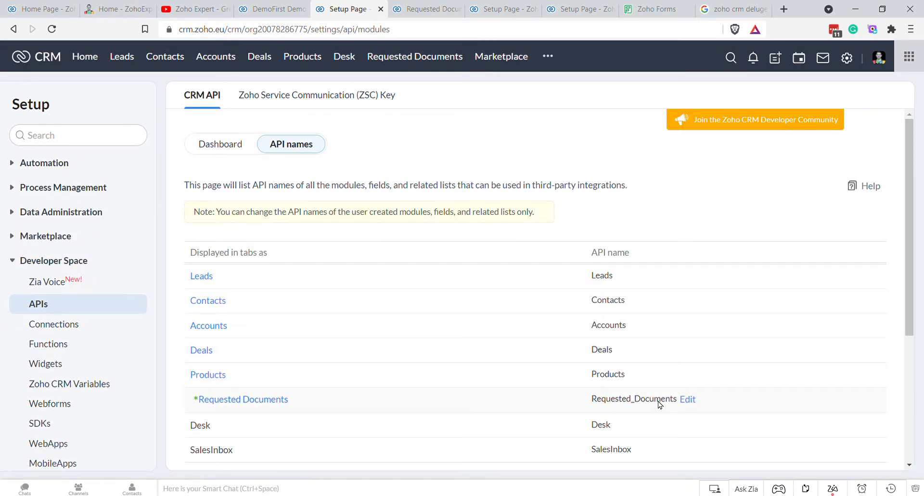
click(426, 8)
click(483, 10)
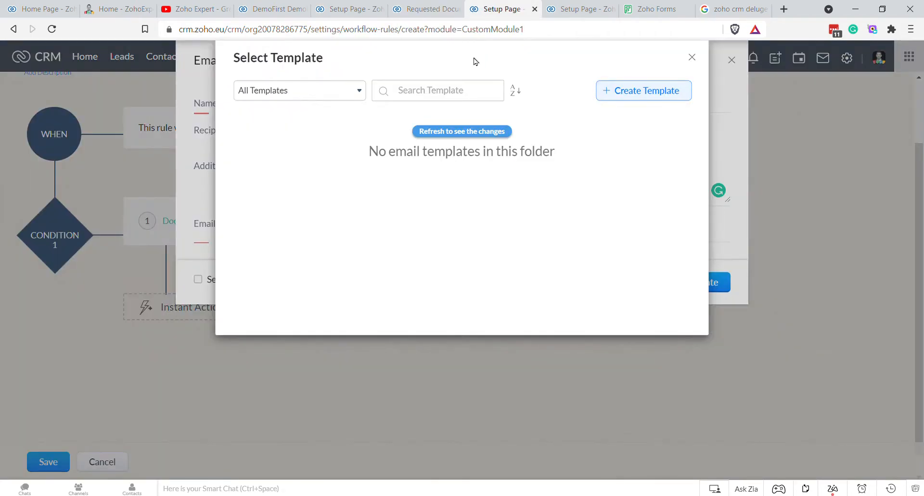
click(576, 10)
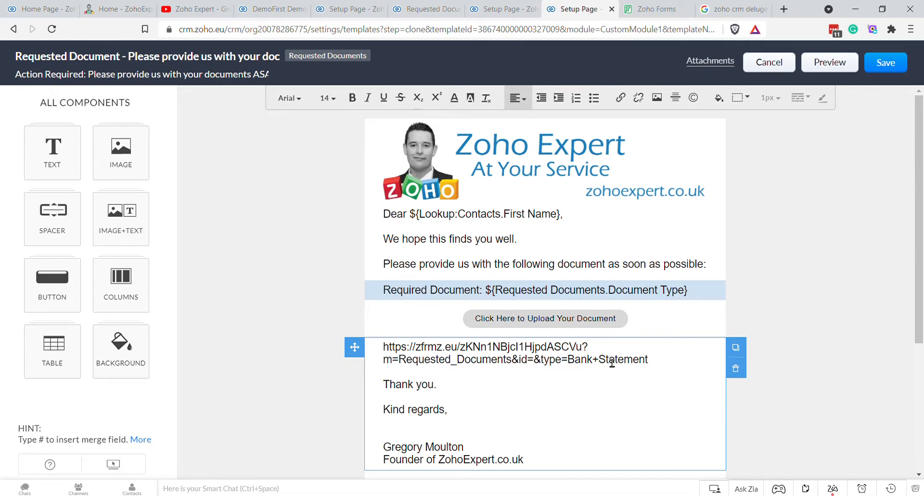
Step: Insert the Requested Document Id merge field after id= in the upload URL
text(#)
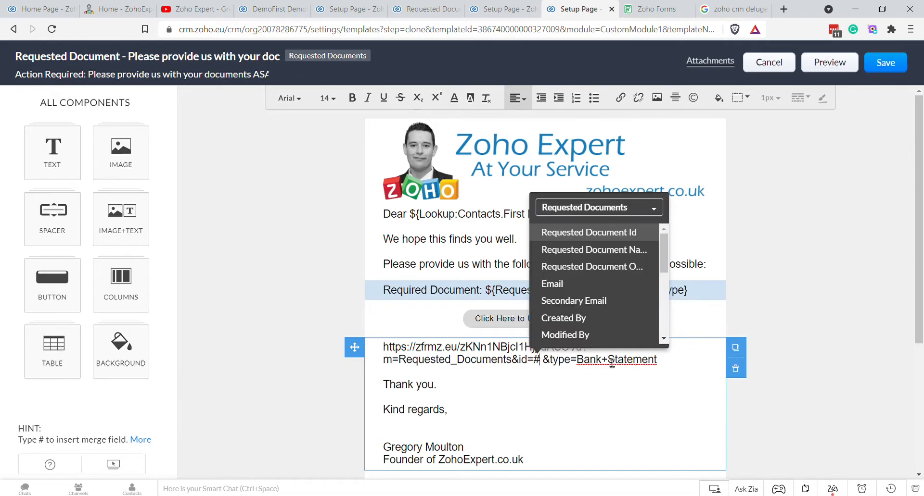
click(625, 234)
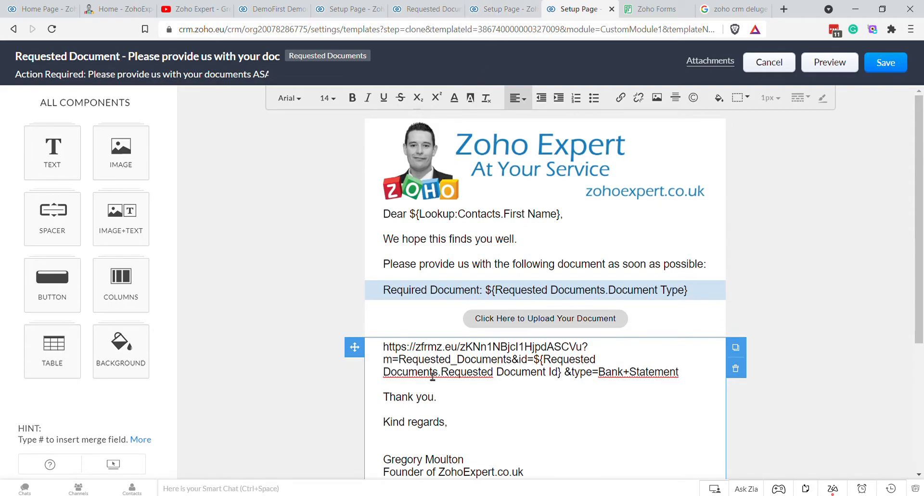
drag(406, 365, 568, 379)
click(568, 379)
key(Delete)
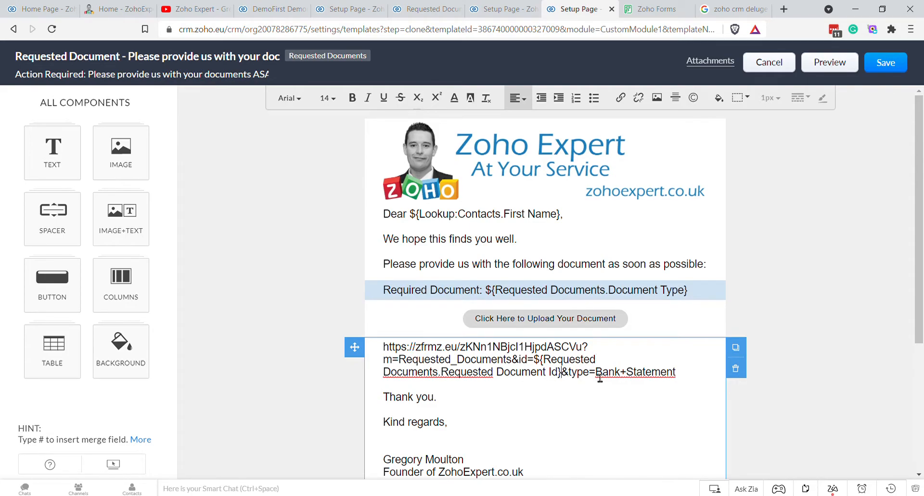
Step: Replace Bank+Statement after type= with the Document Type merge field
drag(595, 373, 687, 374)
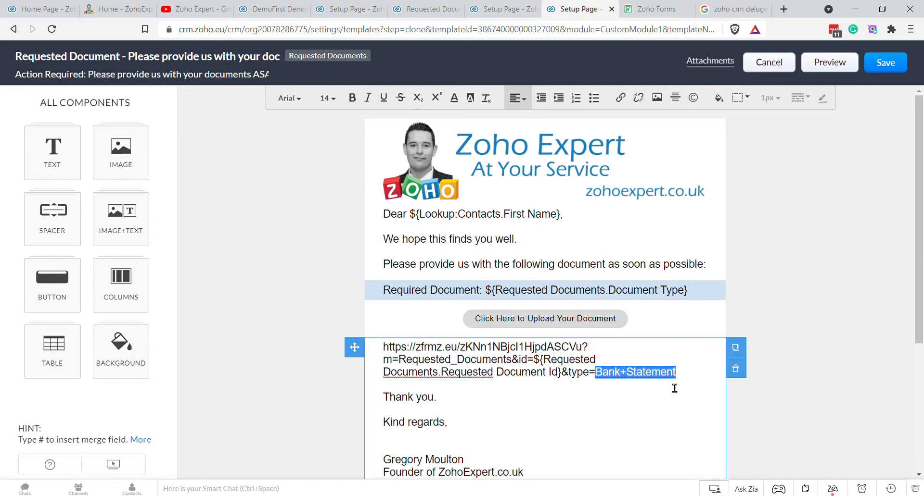
text(#)
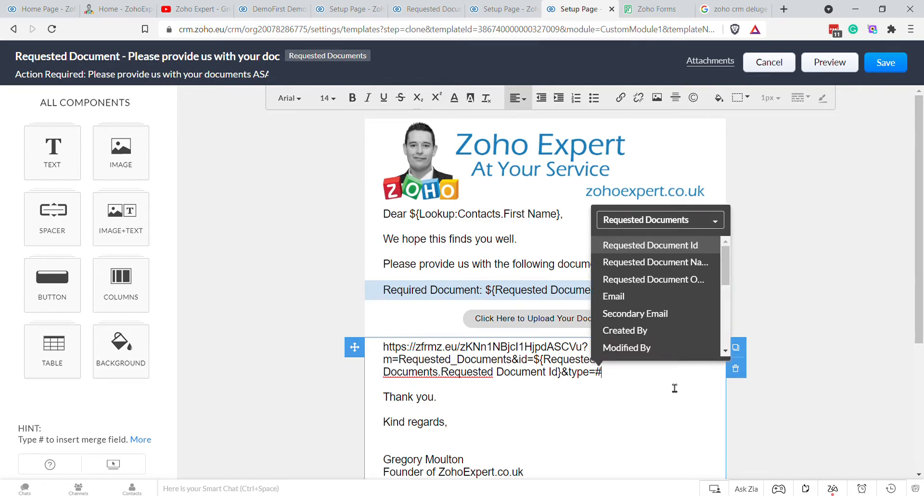
text(typer)
key(BackSpace)
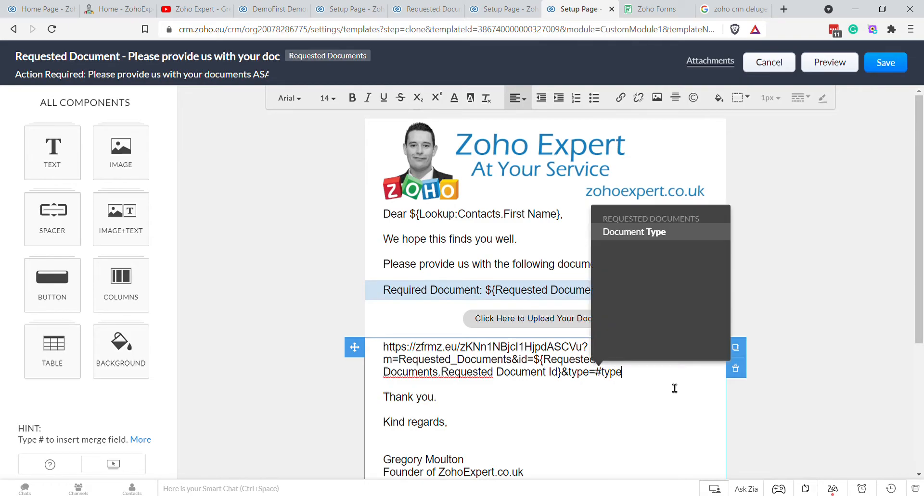
click(648, 231)
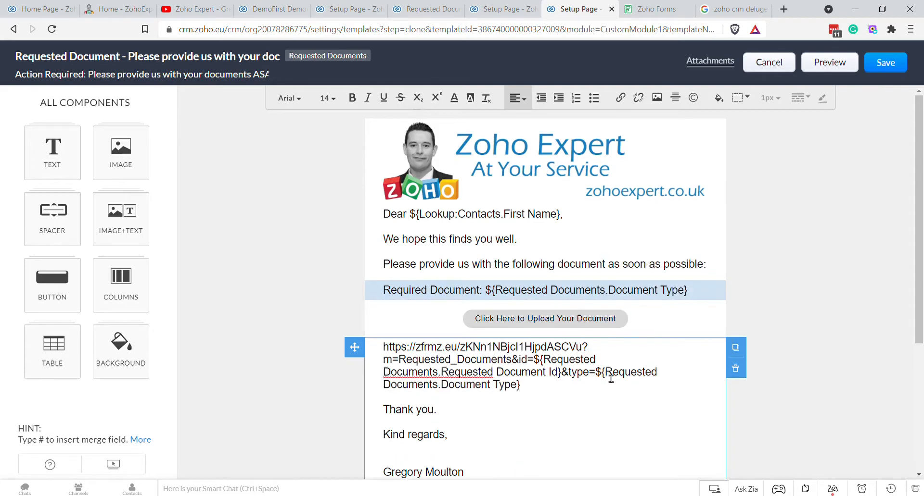
Step: Cut the whole upload URL text out of the template body
scroll(563, 356, down, 3)
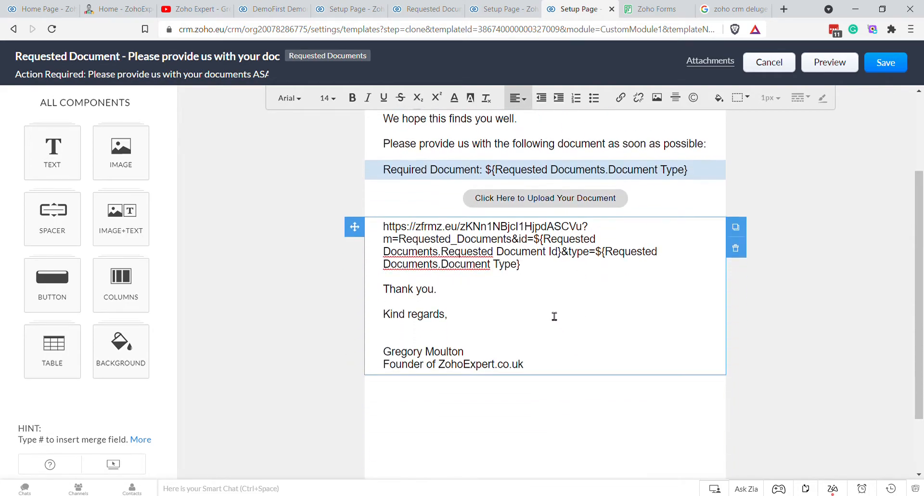
drag(544, 271, 390, 236)
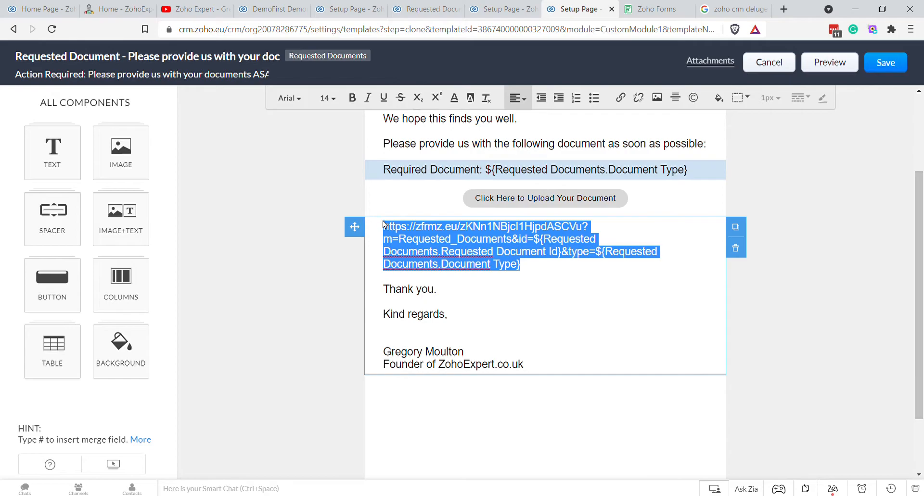
key(BackSpace)
key(Delete)
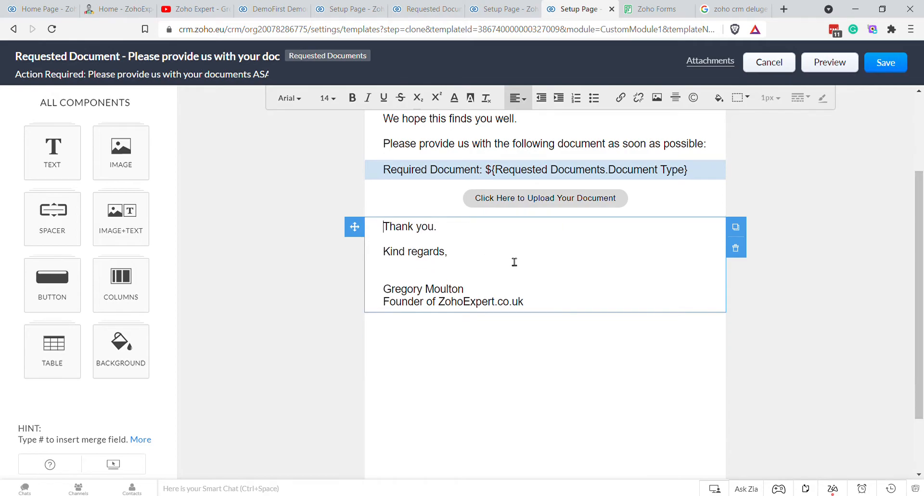
Step: Style the upload button with 14 bold text, a red fill and white text
click(609, 197)
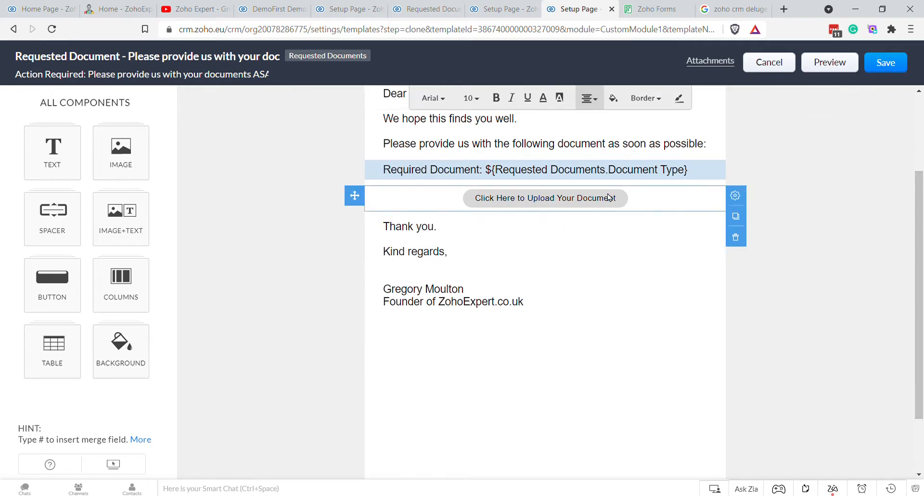
click(471, 98)
click(472, 185)
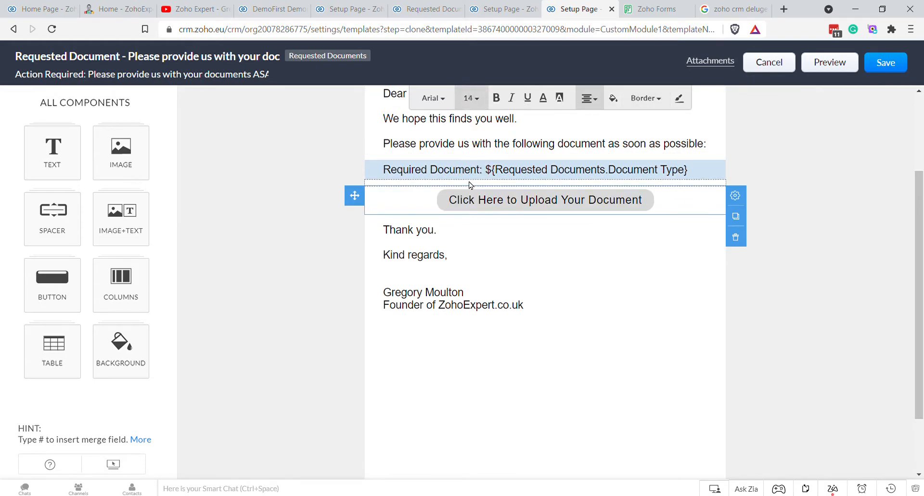
click(496, 98)
click(612, 98)
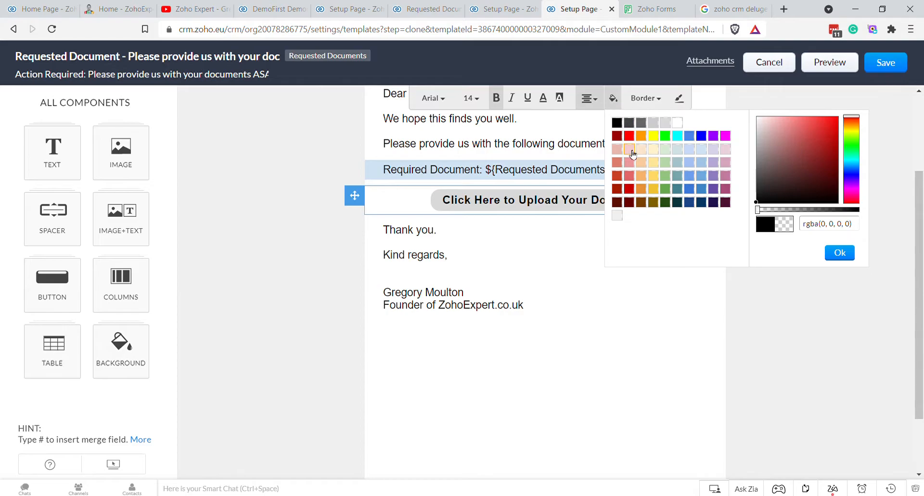
click(633, 138)
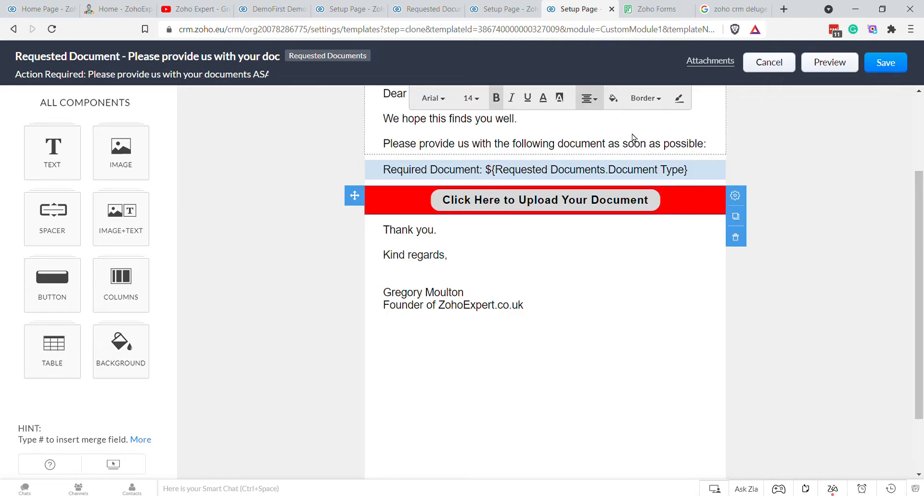
click(613, 99)
click(625, 220)
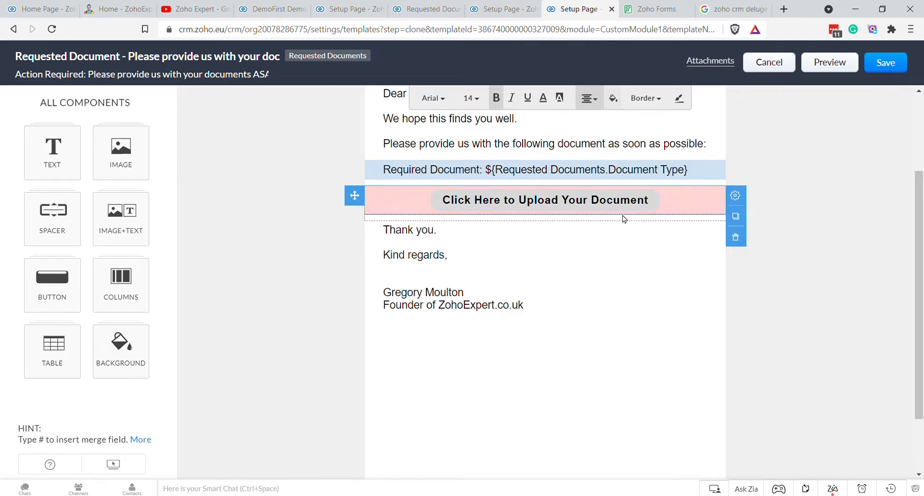
click(560, 99)
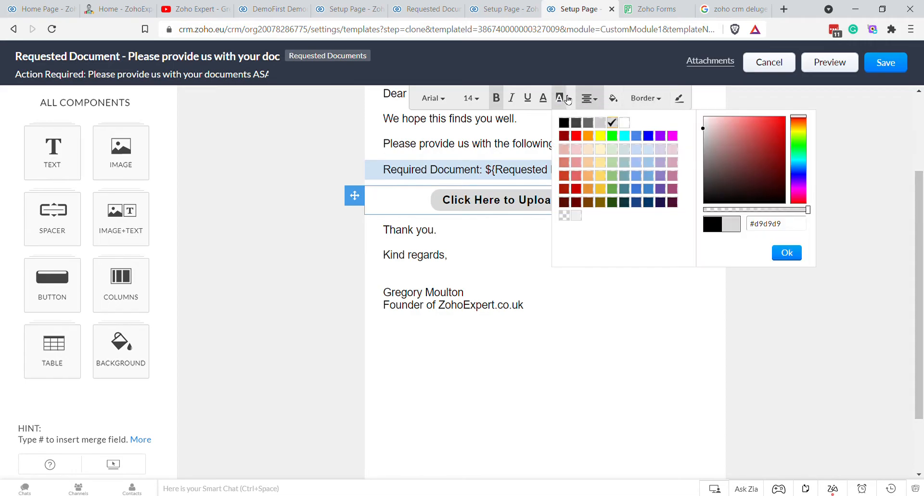
click(575, 138)
click(547, 99)
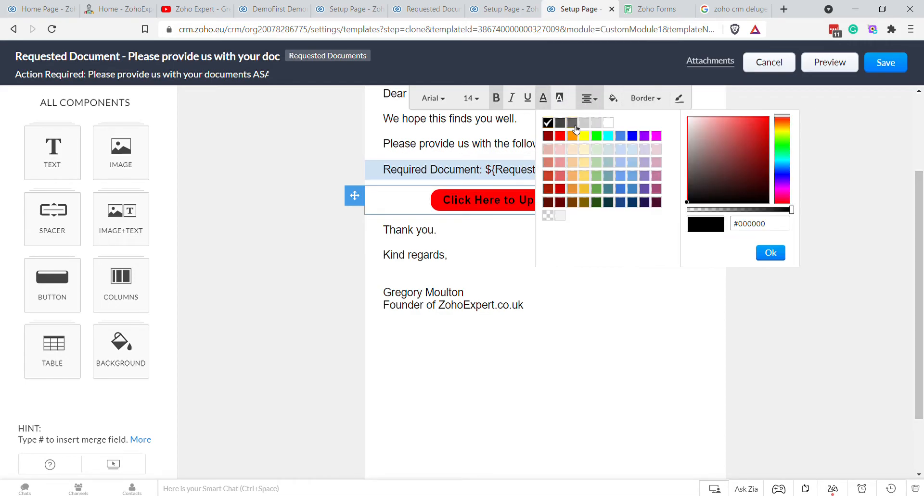
click(610, 124)
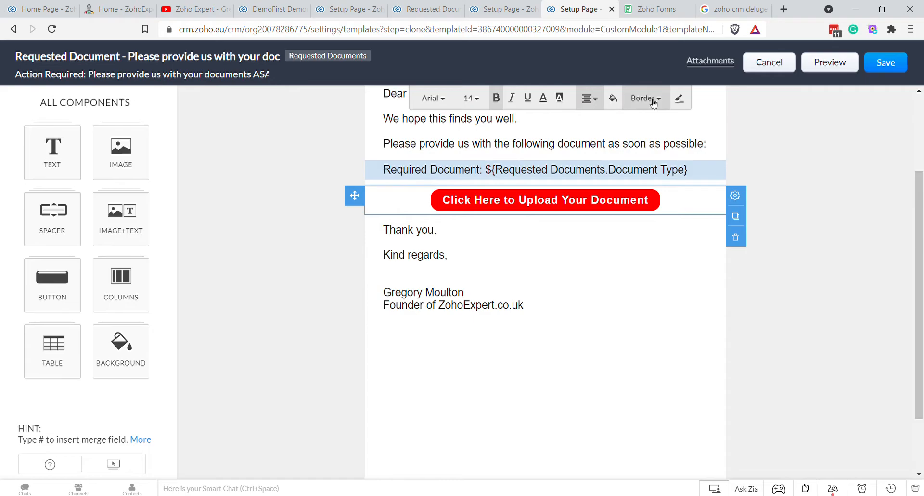
Step: Paste the prepared upload URL as the button's link and save it
click(735, 196)
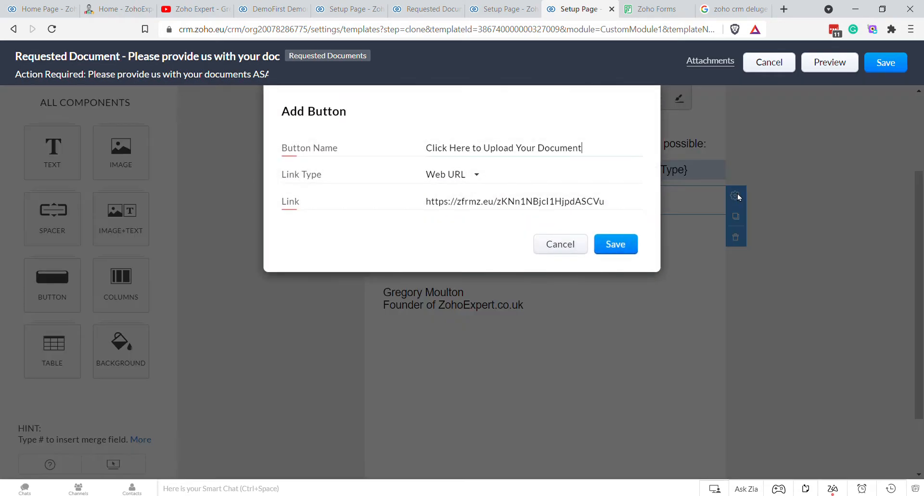
triple_click(552, 207)
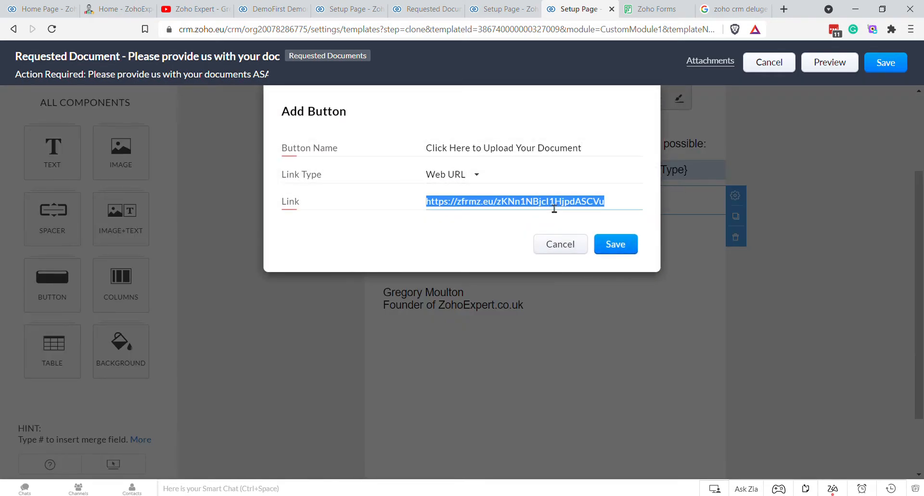
key(ctrl+v)
click(623, 243)
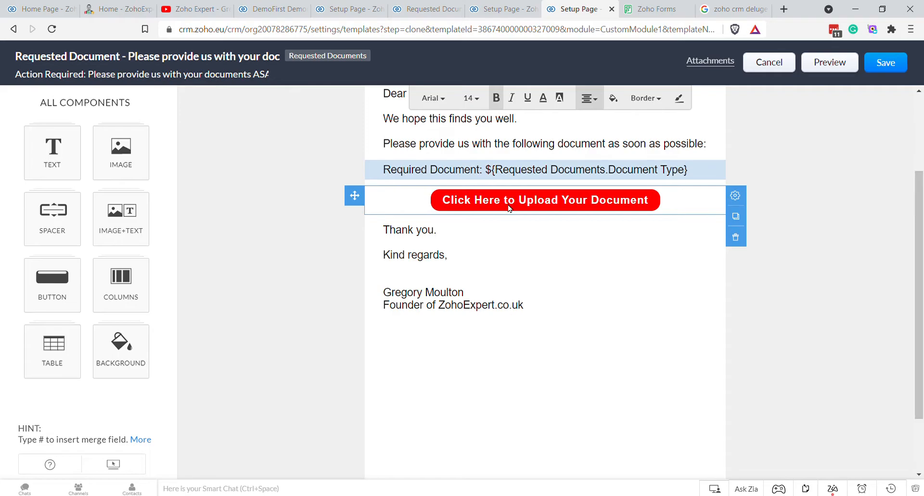
scroll(572, 260, up, 3)
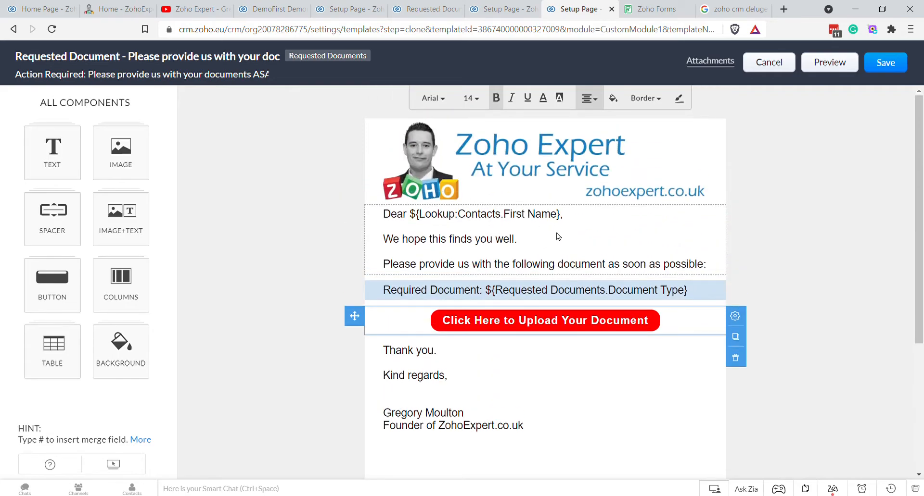
Step: Replace 'documents' in the preheader with the Document Type merge field followed by ASAP
click(577, 221)
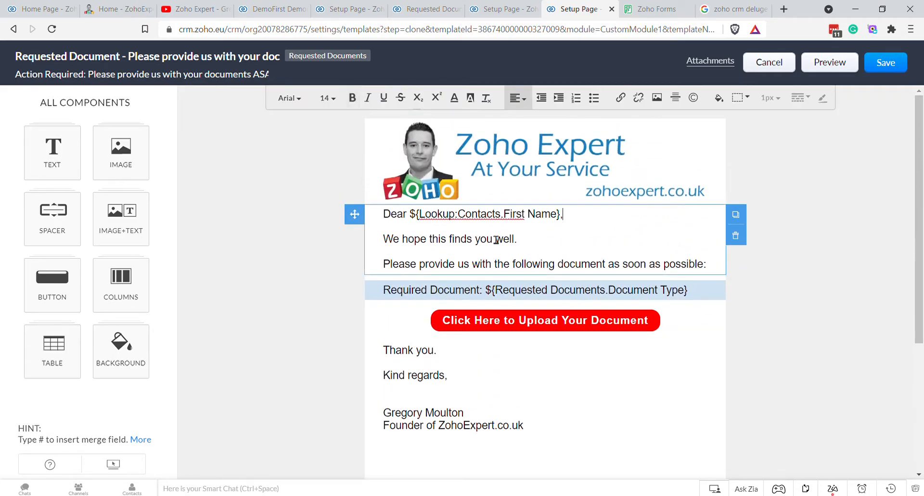
scroll(515, 253, down, 4)
scroll(521, 295, up, 4)
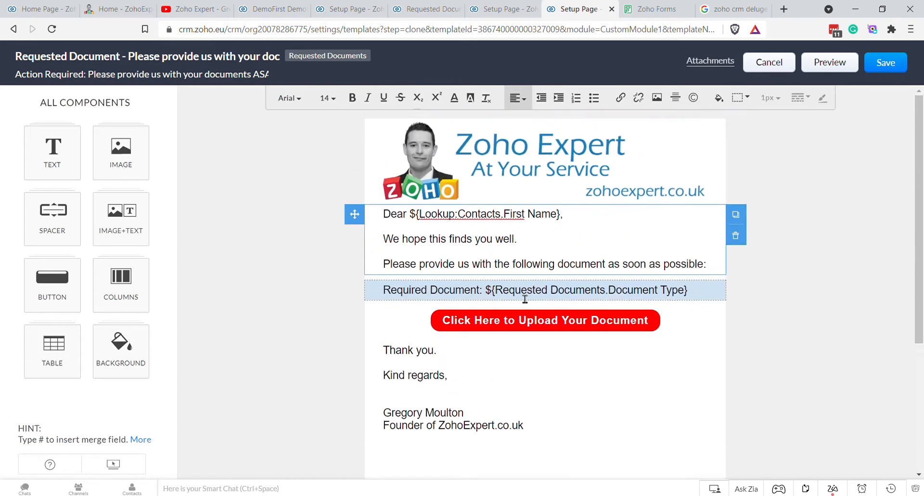
click(141, 77)
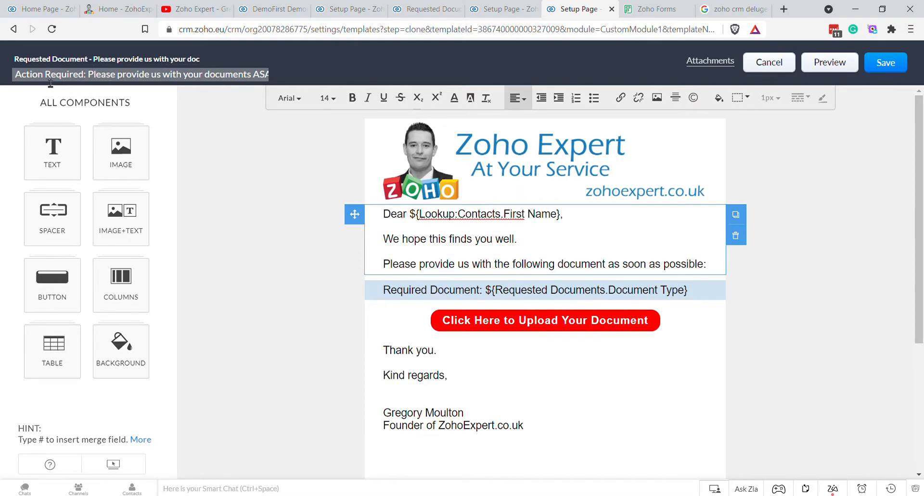
drag(22, 82, 92, 86)
key(Right)
drag(205, 83, 256, 80)
text(#docu)
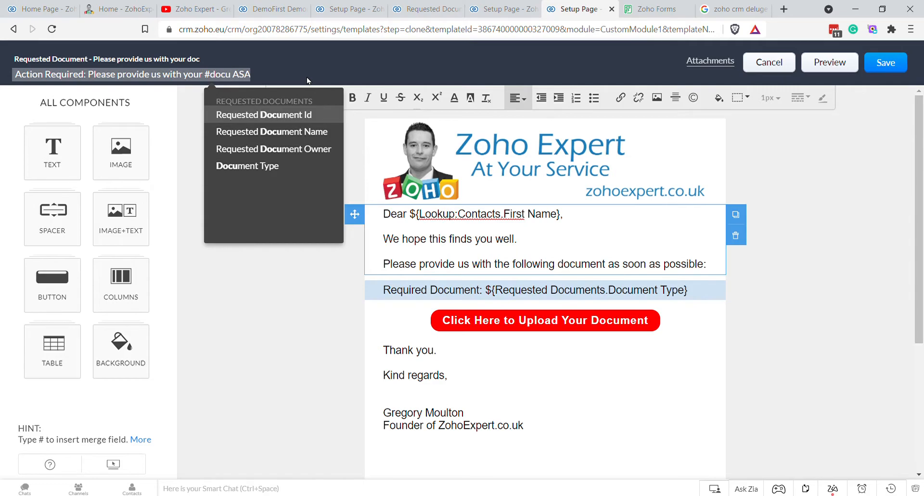
key(Down)
key(Down)
key(Down)
key(Return)
text(ASAP)
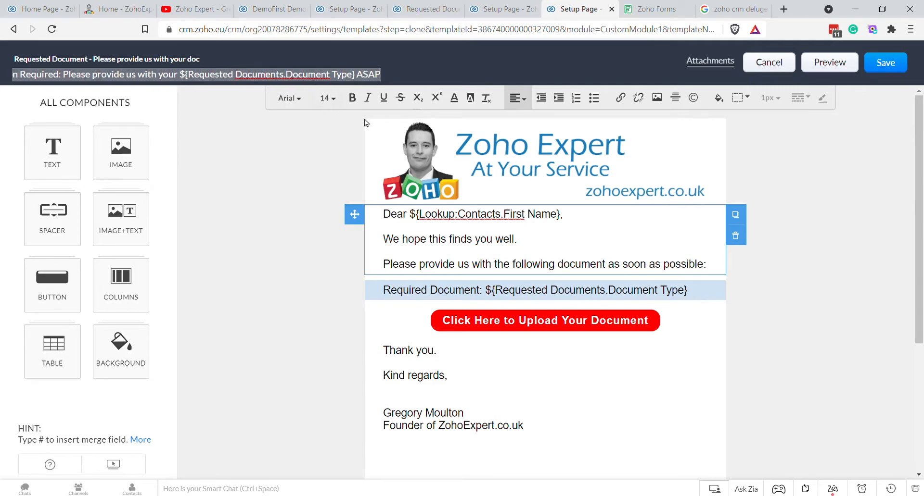
Step: Save the cloned template into Public Email Templates
click(885, 65)
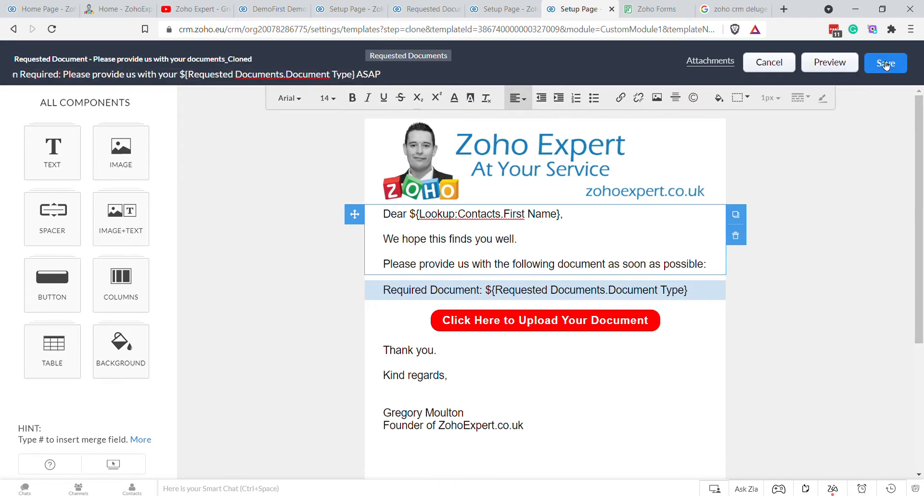
click(495, 143)
click(467, 177)
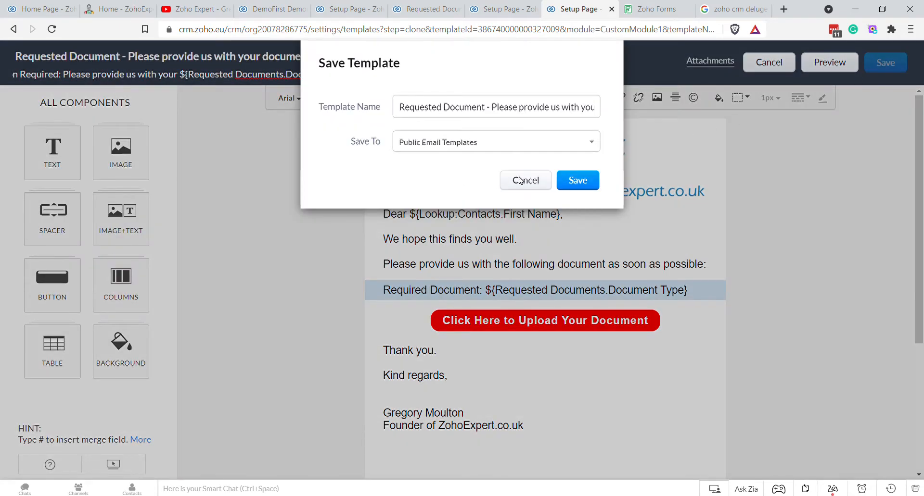
click(577, 181)
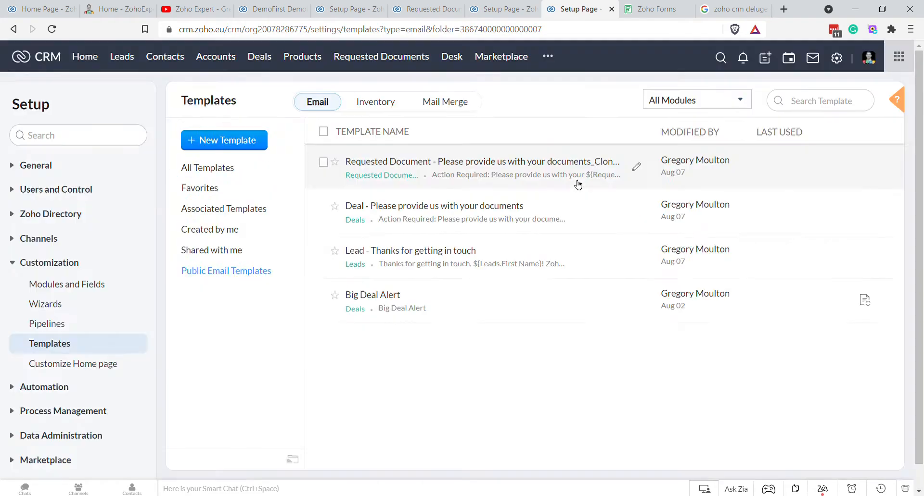
Step: Pick the refreshed Requested Document template, keep the current sender, and save and associate the notification
click(503, 6)
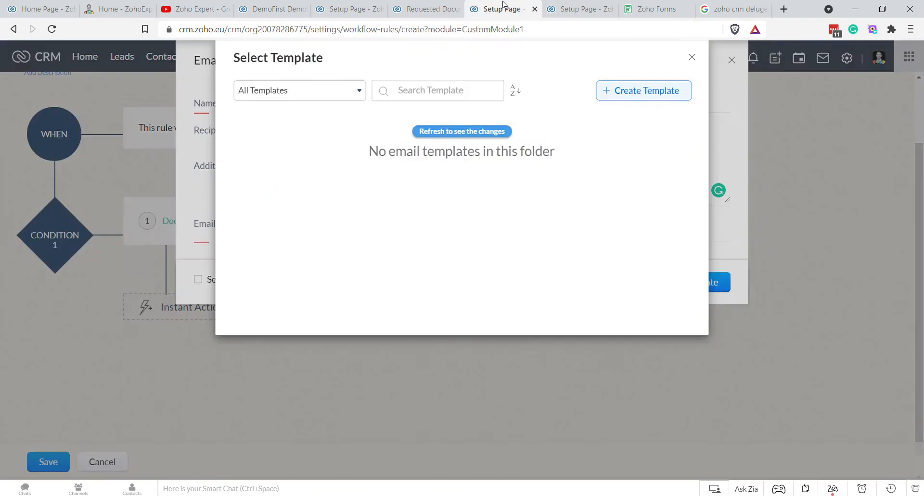
click(455, 132)
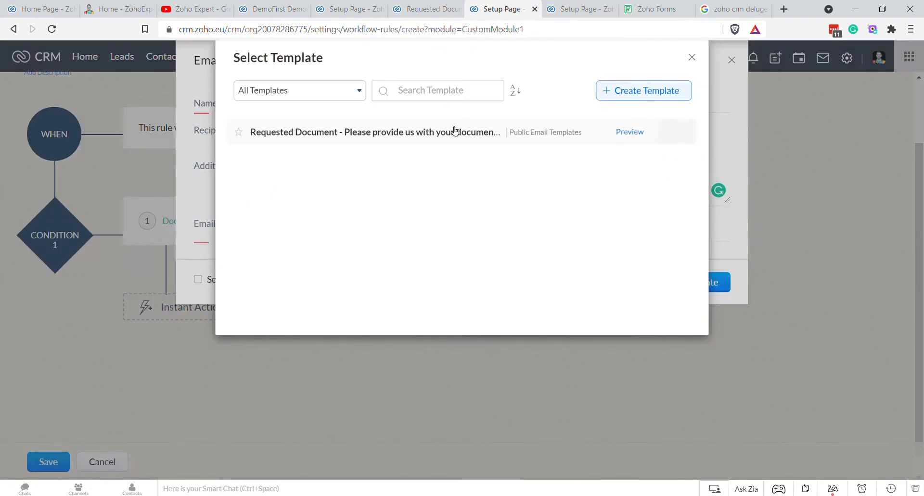
click(393, 132)
click(430, 267)
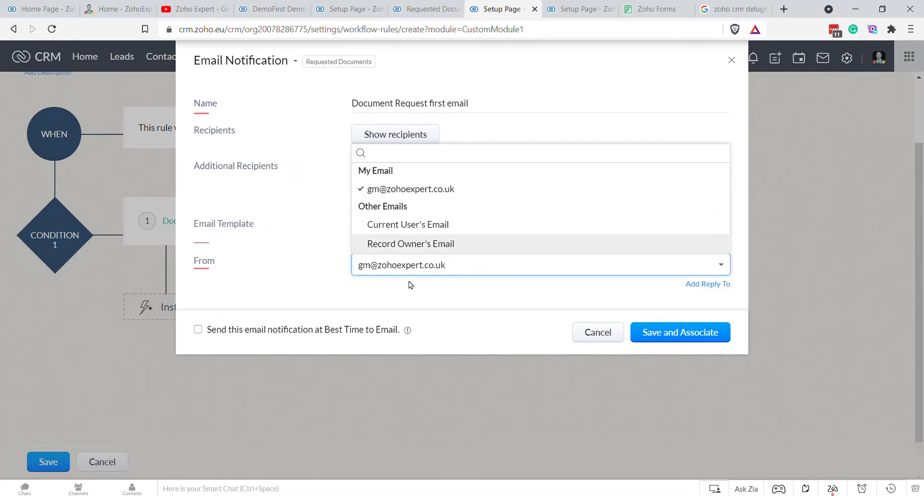
click(398, 295)
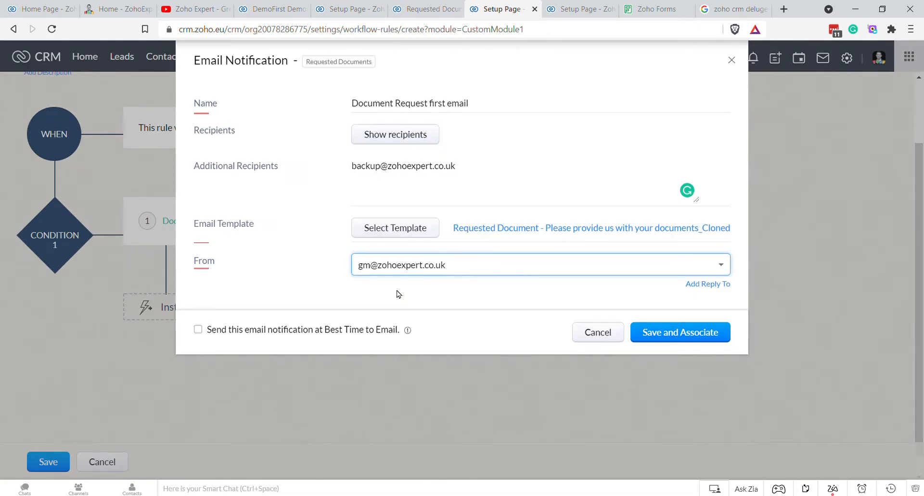
click(404, 268)
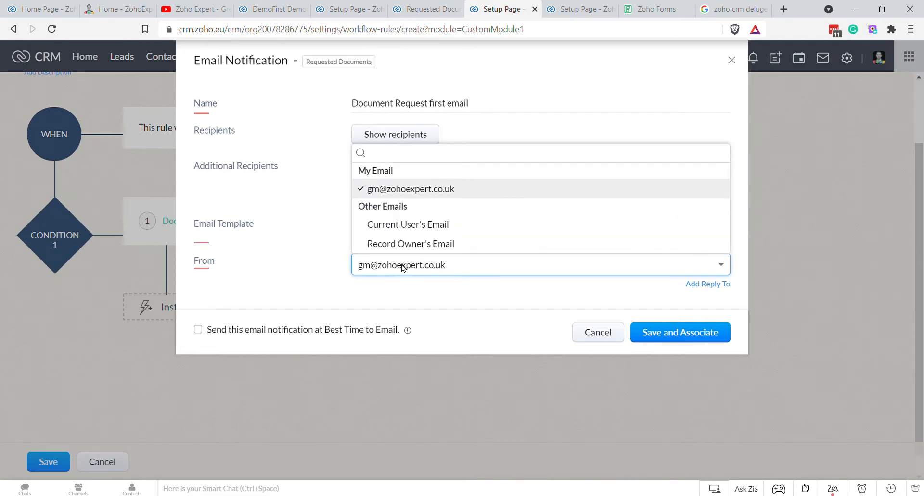
click(419, 288)
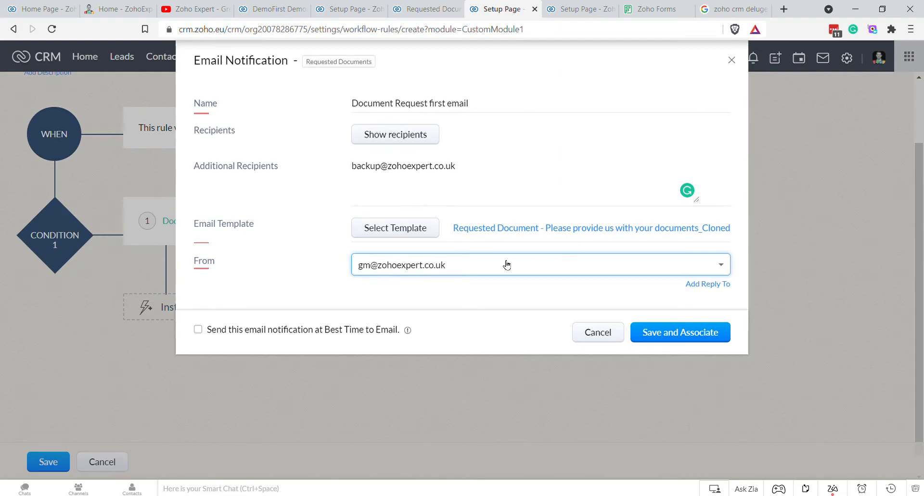
click(672, 338)
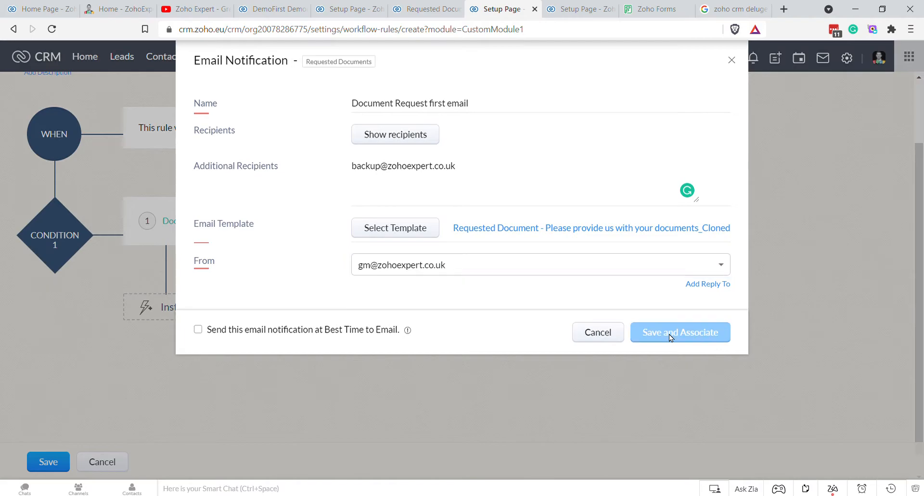
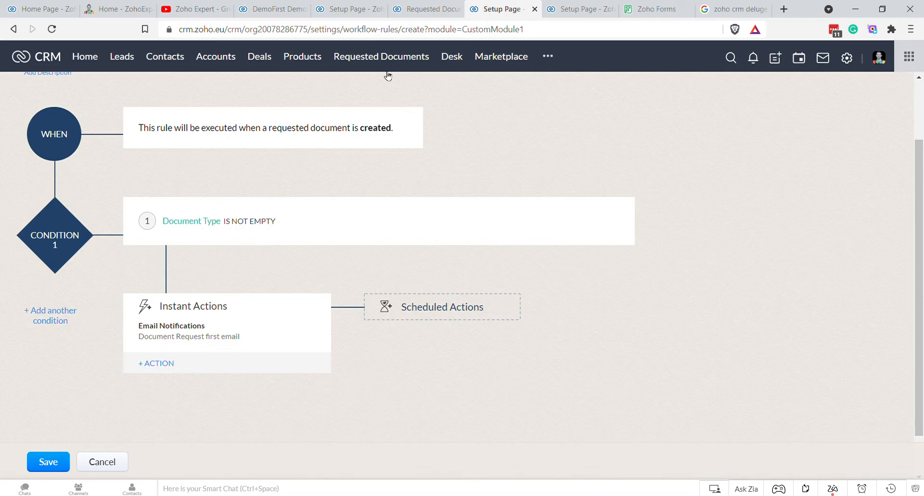
Step: Save the workflow rule with the 'Document Request first email' notification as an instant action
click(48, 463)
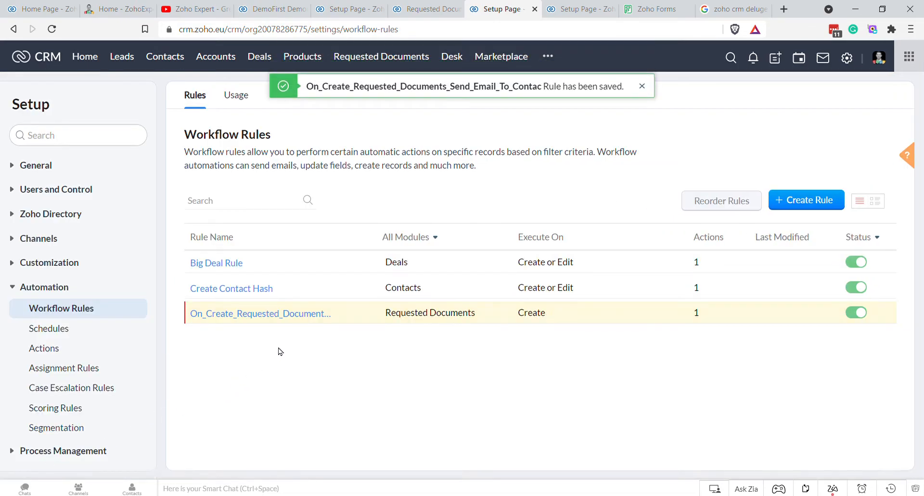
Step: Delete the existing record from the Requested Documents list
click(266, 14)
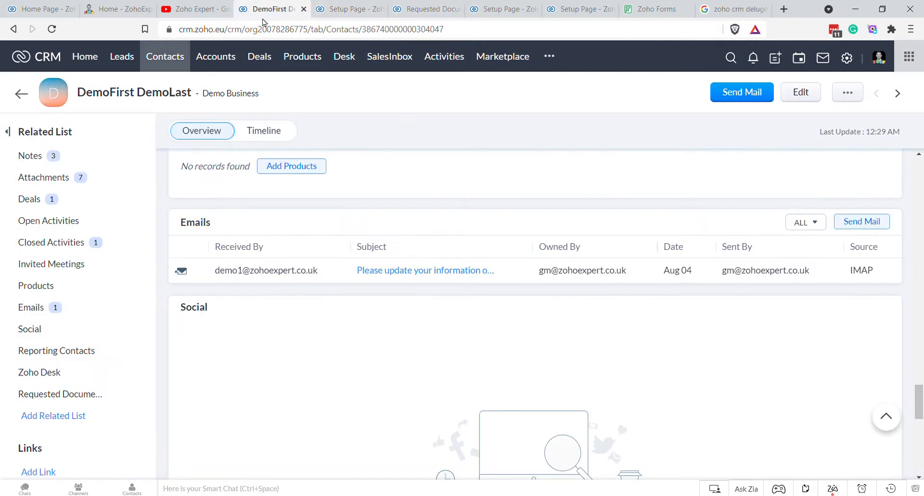
click(561, 8)
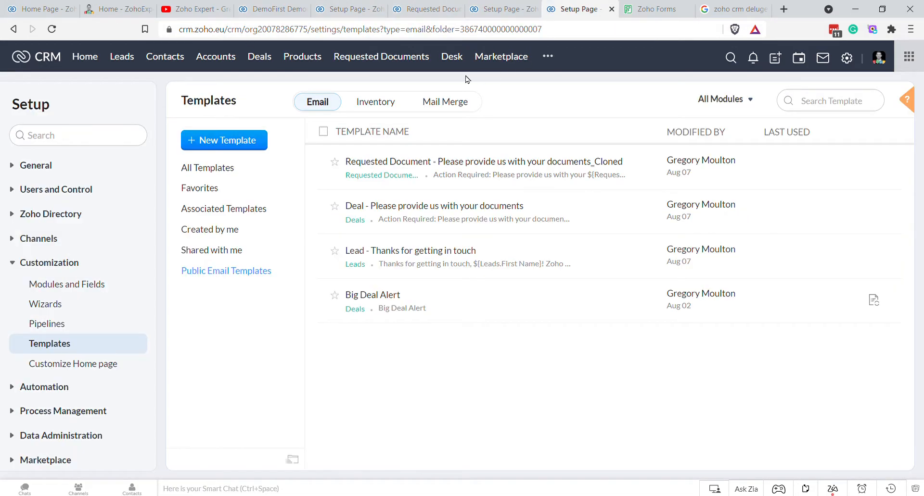
click(376, 57)
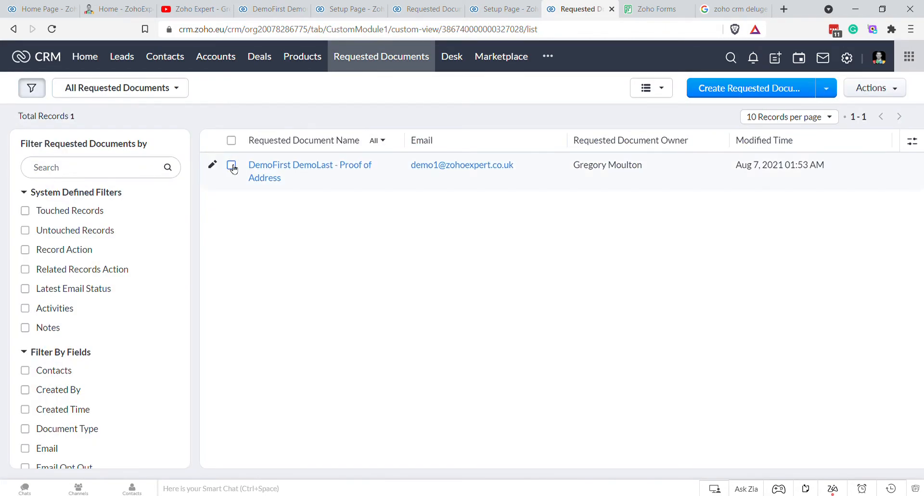
click(231, 166)
click(342, 87)
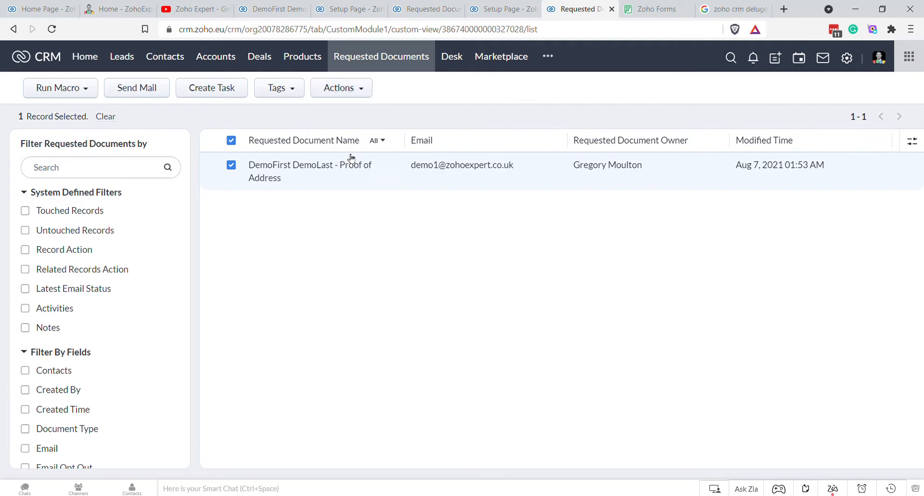
click(339, 158)
click(423, 117)
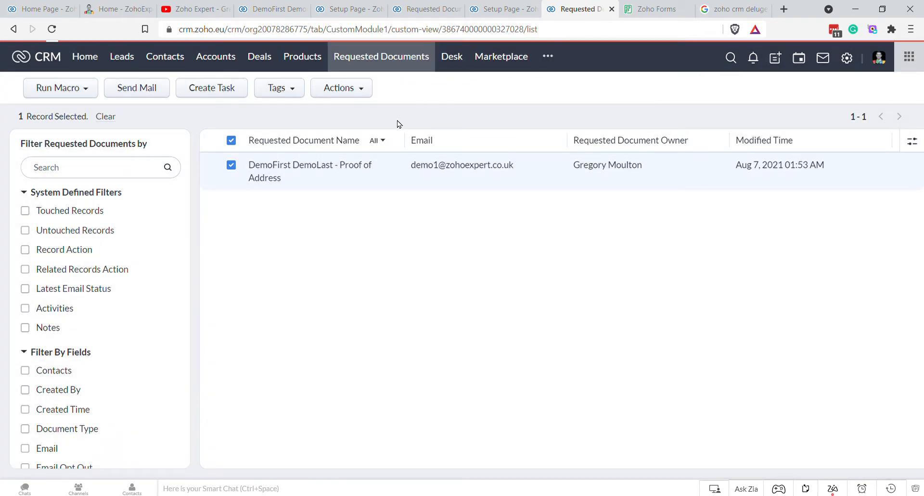
Step: Request Proof of Address from the second contact and review its emails and Requested Documents sections
click(176, 56)
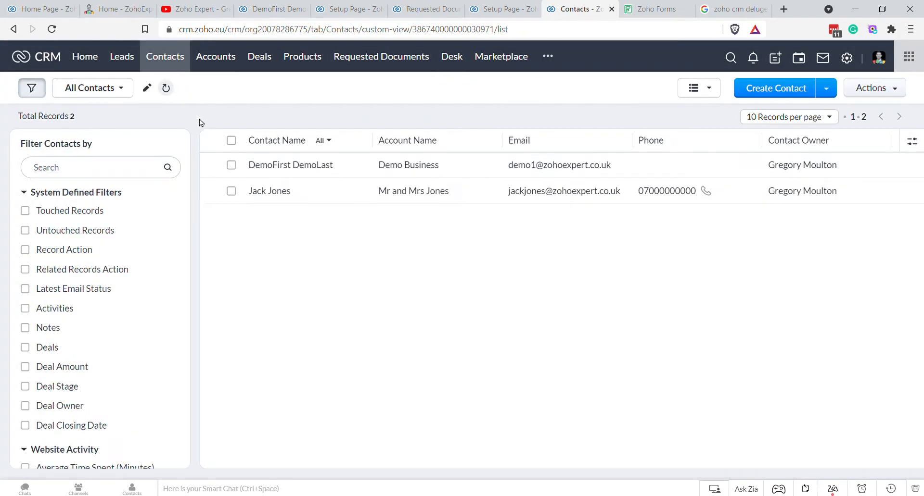
click(279, 191)
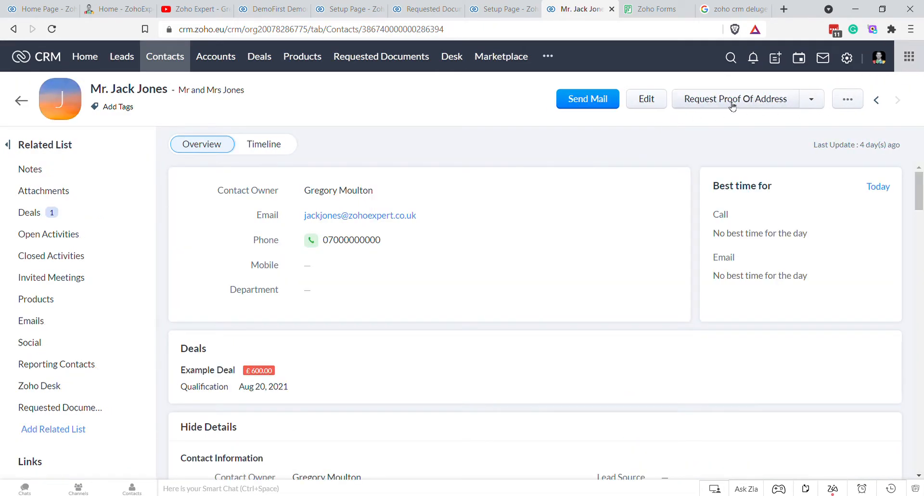
click(731, 105)
click(666, 59)
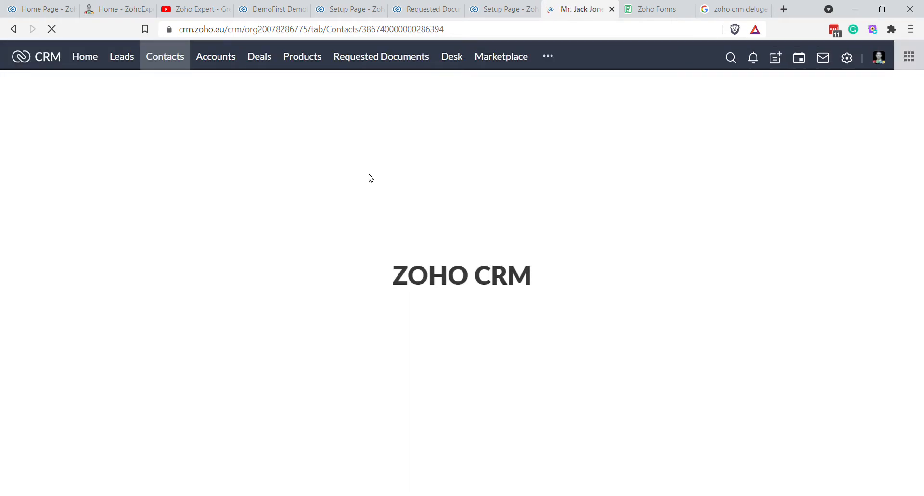
click(54, 321)
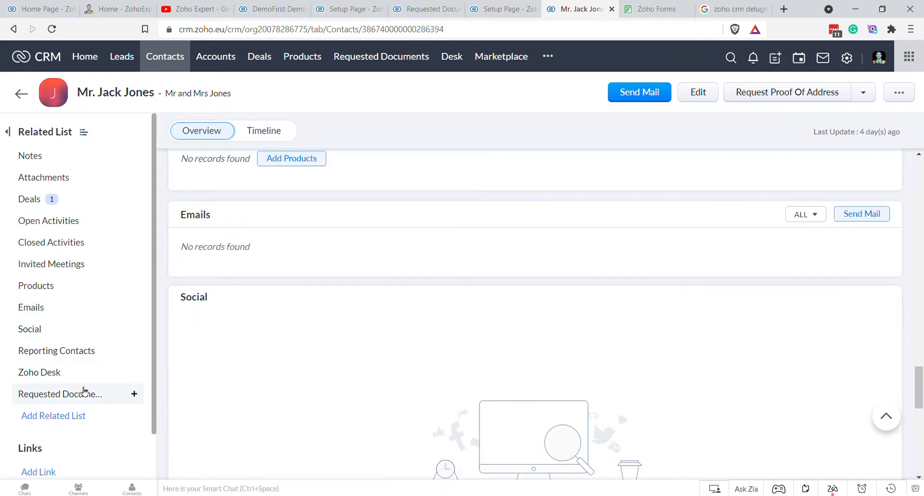
click(83, 393)
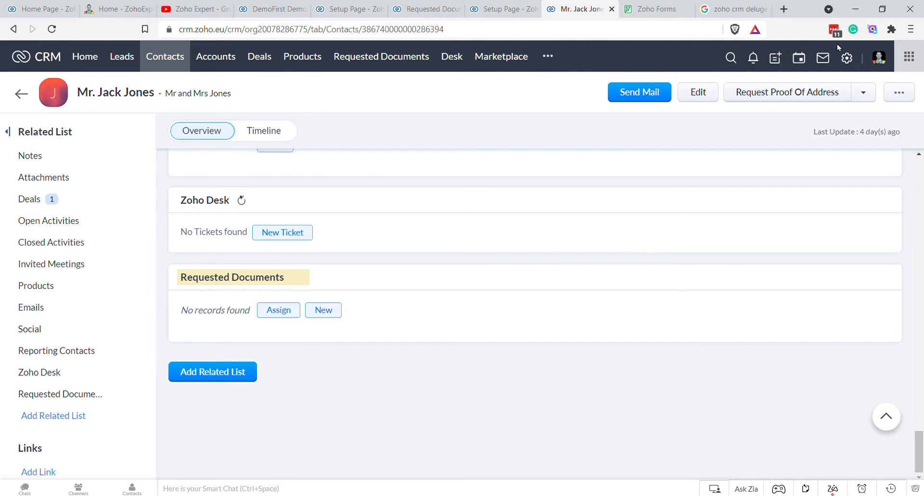
Step: Open the new proof-of-address request from the Requested Documents list
click(851, 60)
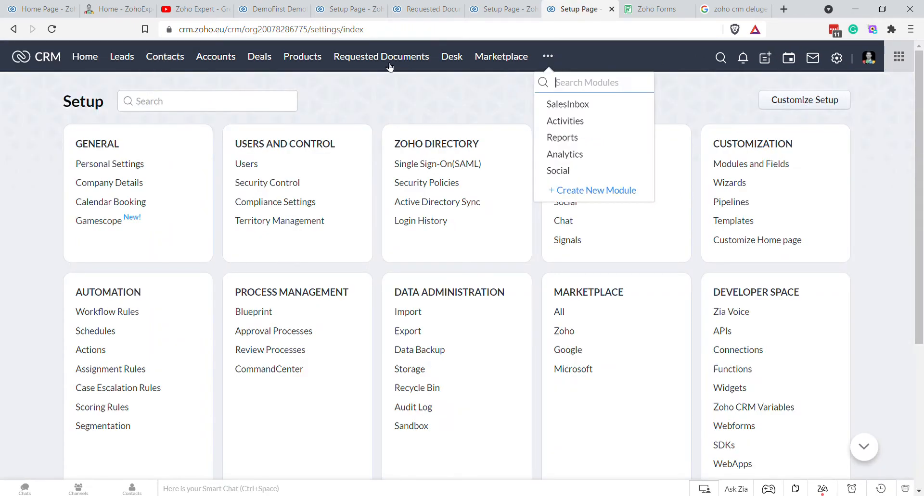
click(387, 62)
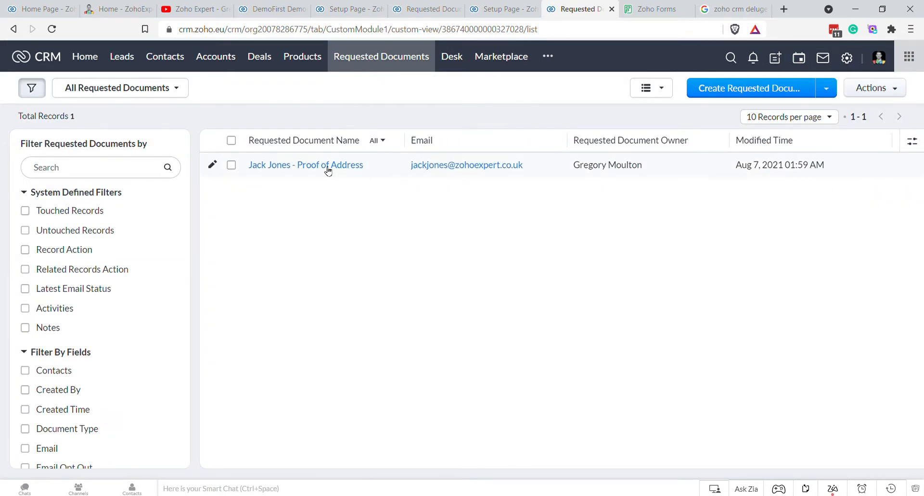
click(327, 167)
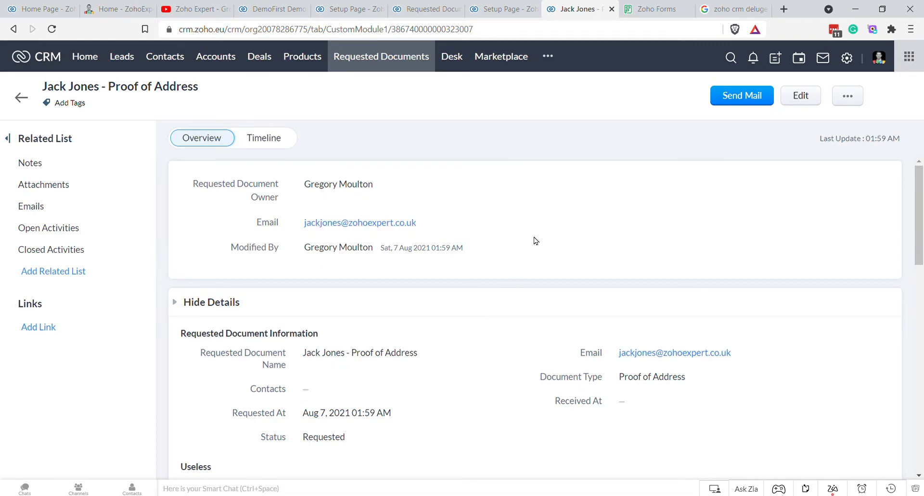
Step: Copy the Contacts field's API name from Requested Documents API names, then open Modules and Fields
click(333, 11)
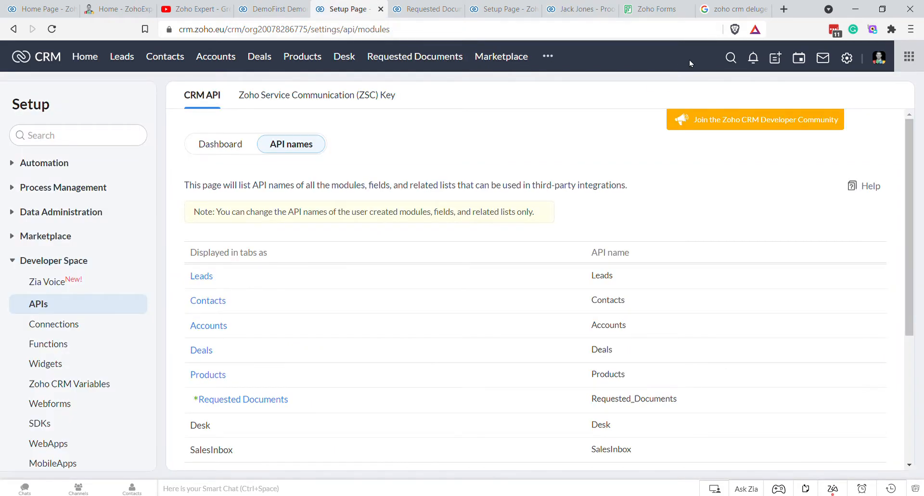
click(853, 60)
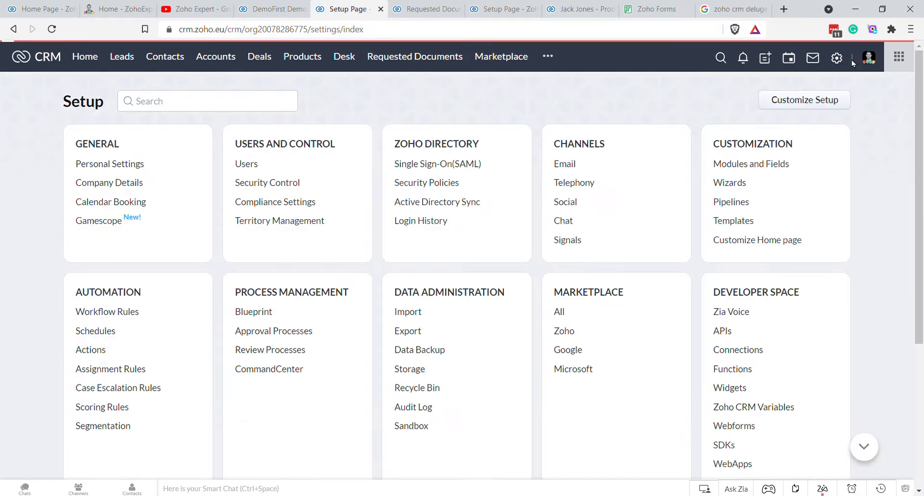
click(12, 32)
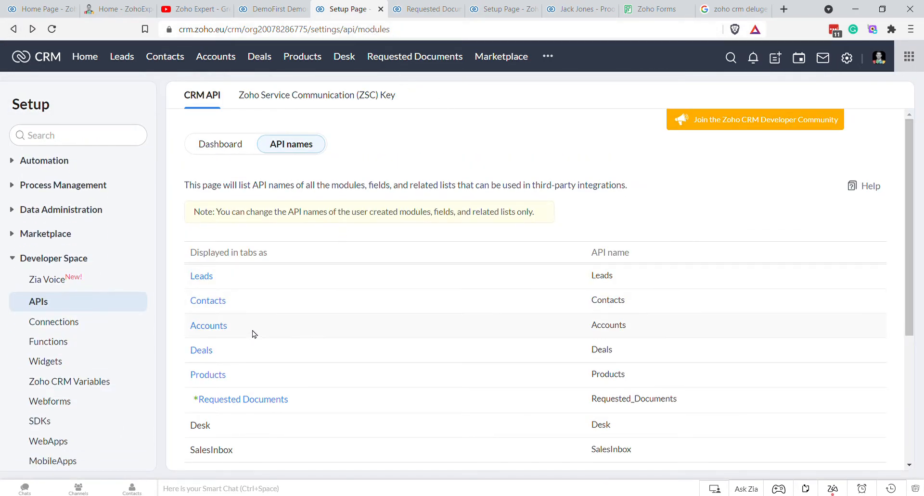
scroll(337, 344, down, 2)
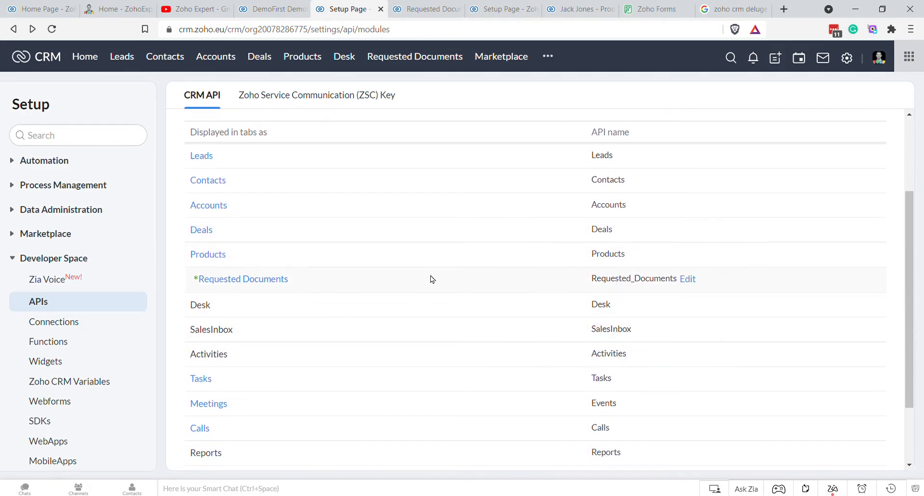
click(260, 285)
scroll(530, 204, down, 2)
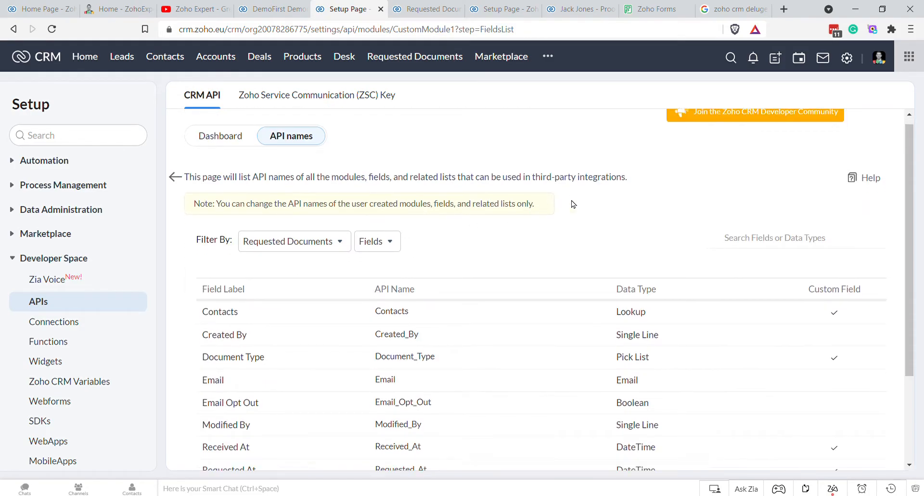
double_click(390, 202)
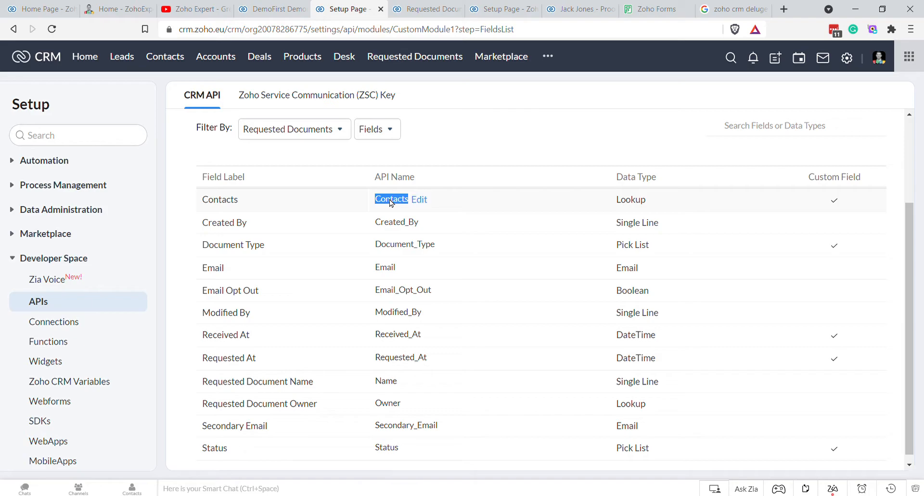
click(846, 58)
click(726, 166)
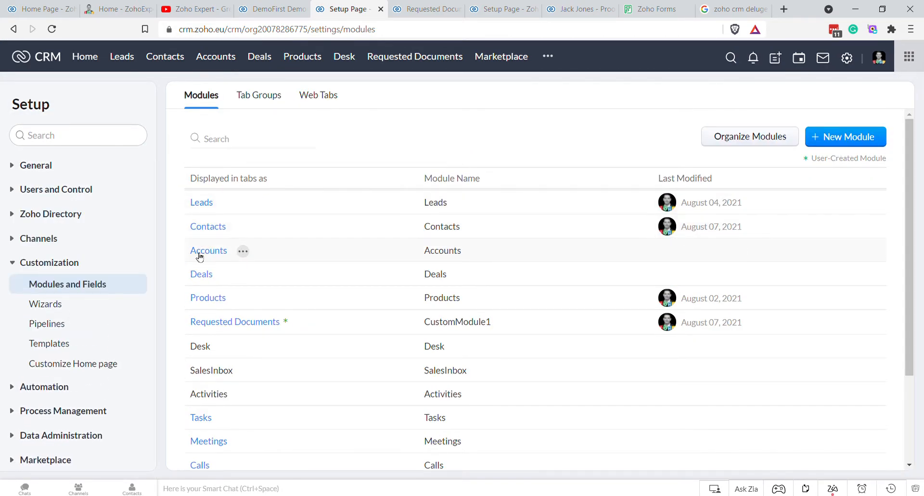
Step: Look over the Requested Documents Standard layout, then the Contacts module's links and buttons
click(219, 322)
click(231, 266)
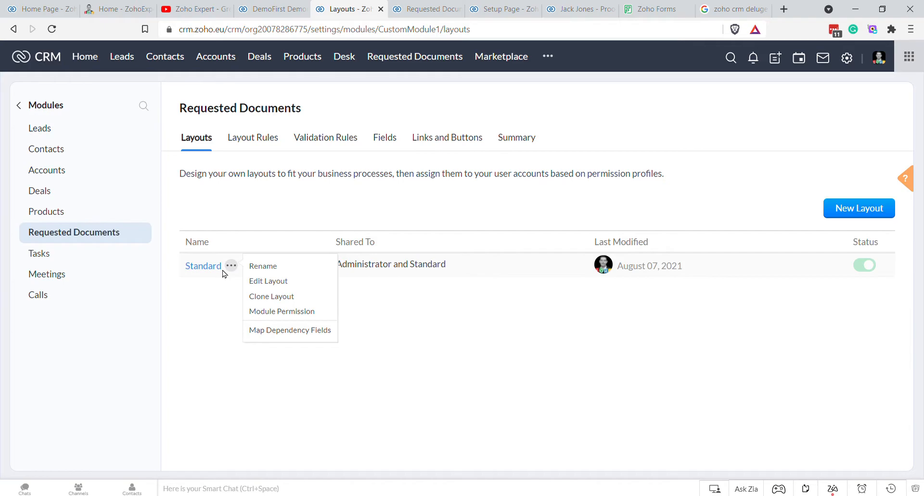
click(205, 268)
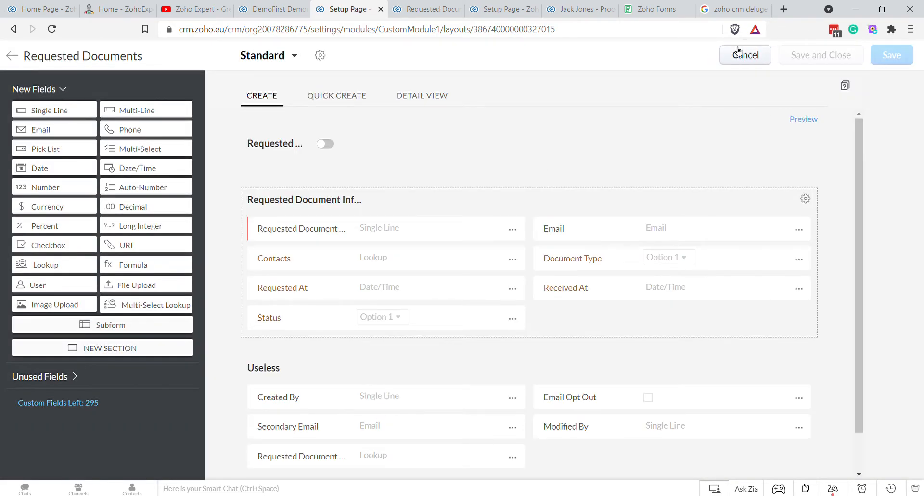
click(739, 52)
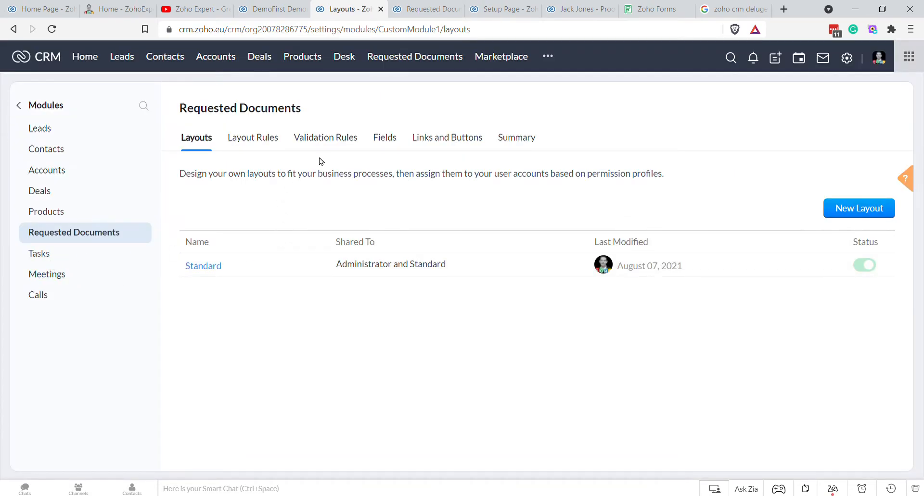
click(443, 139)
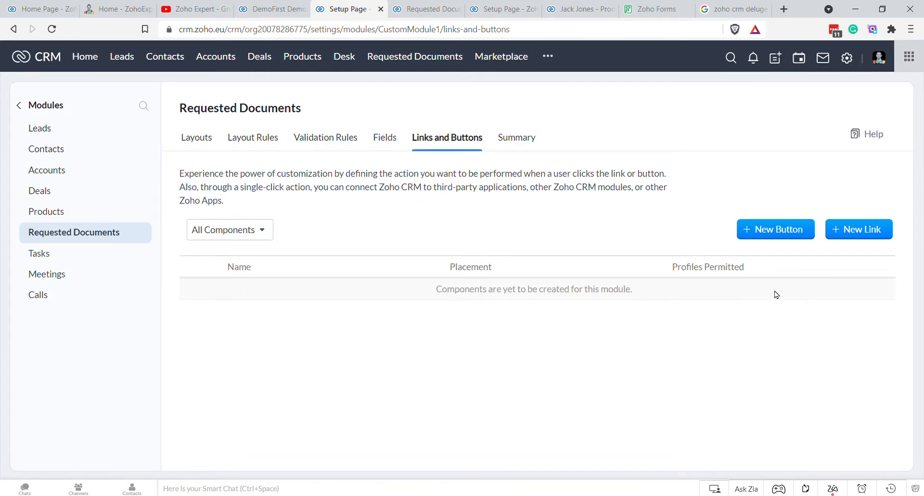
click(53, 150)
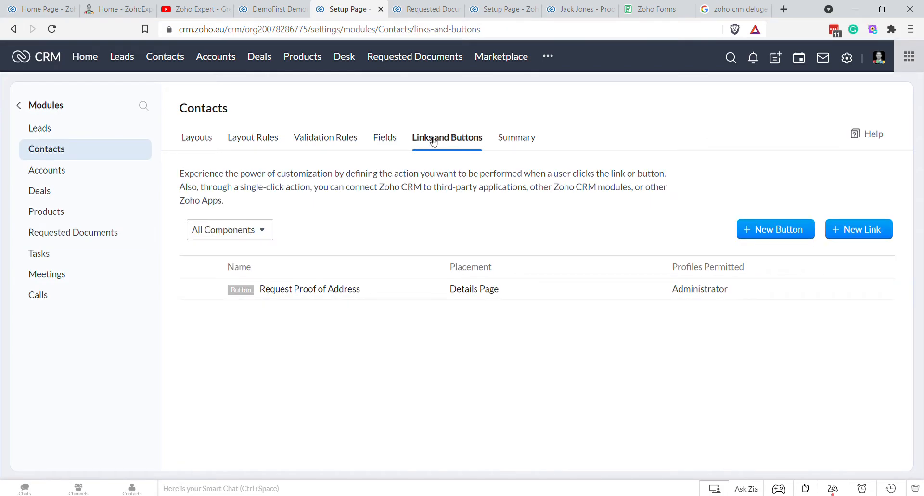
Step: Inspect the Request Proof of Address button's action options, then cancel without saving
click(201, 289)
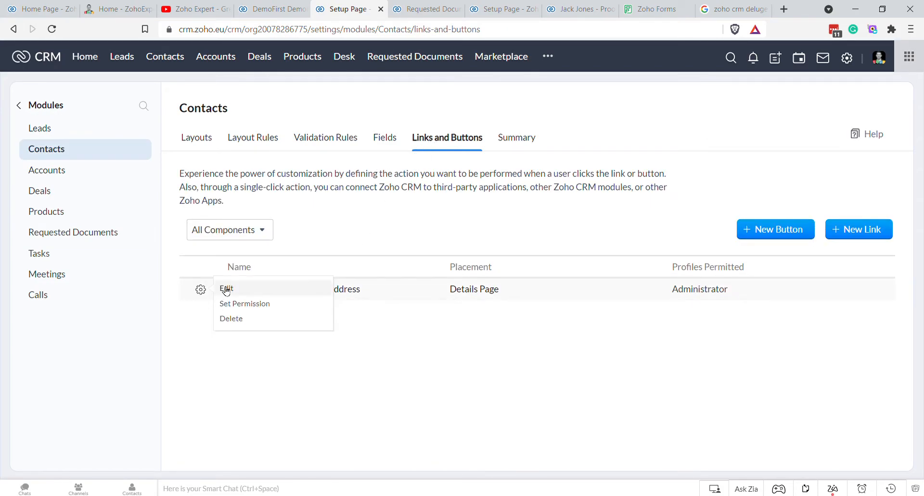
click(226, 289)
click(548, 349)
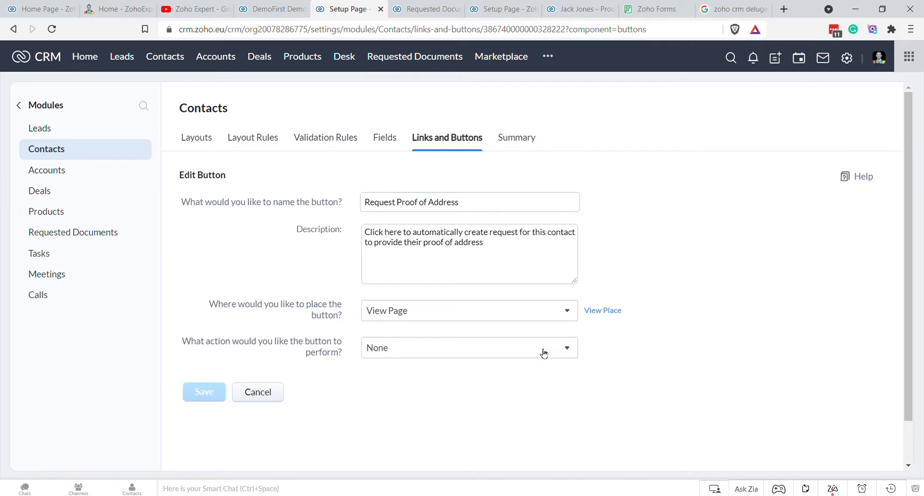
click(562, 351)
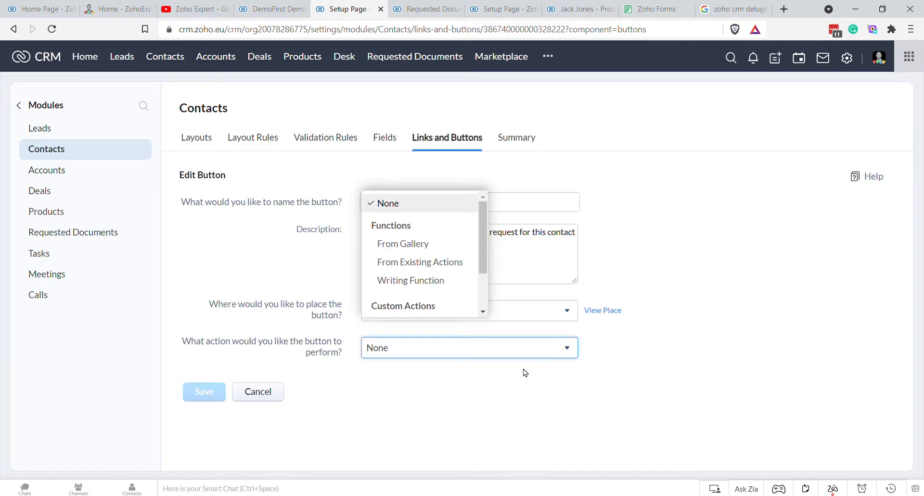
click(251, 390)
click(435, 315)
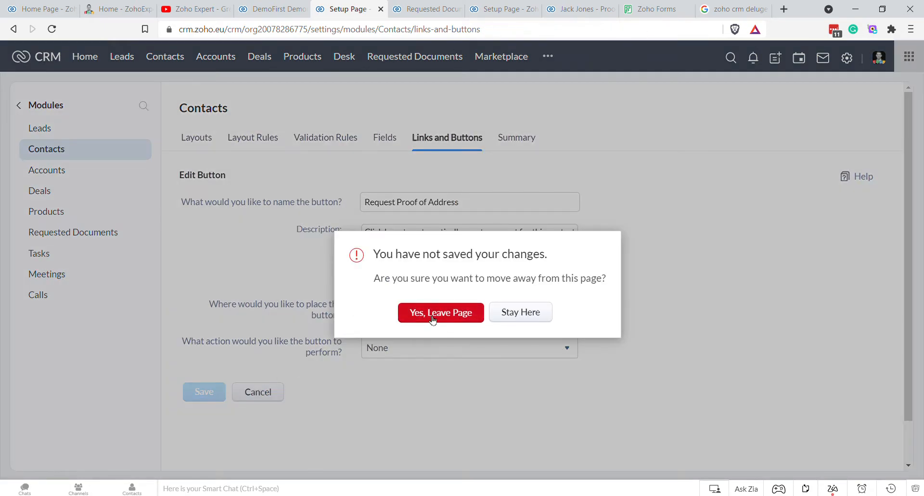
Step: Open the Request_Contact_Proof_of_Address function in the full code editor from the button's form
click(201, 290)
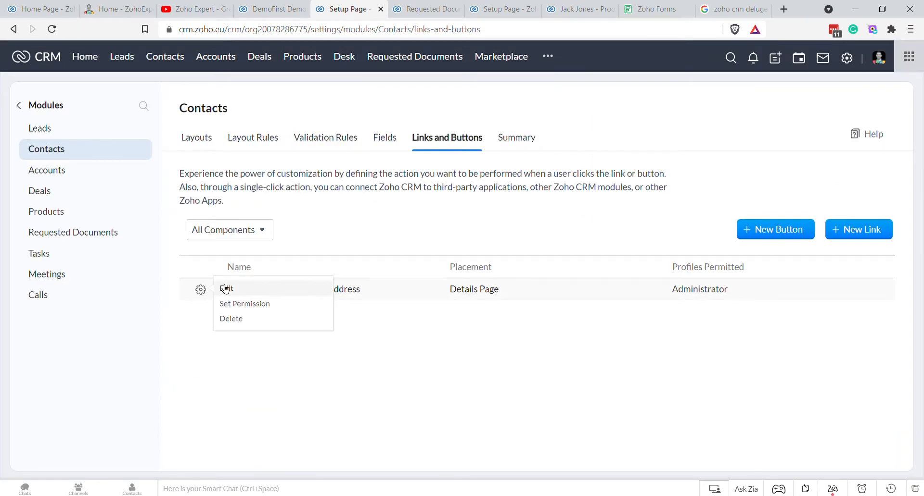
click(226, 289)
click(513, 348)
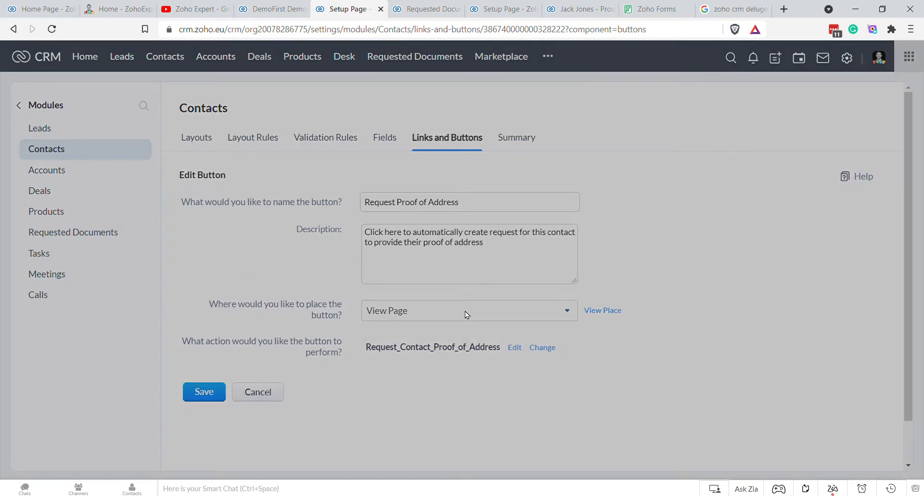
click(483, 103)
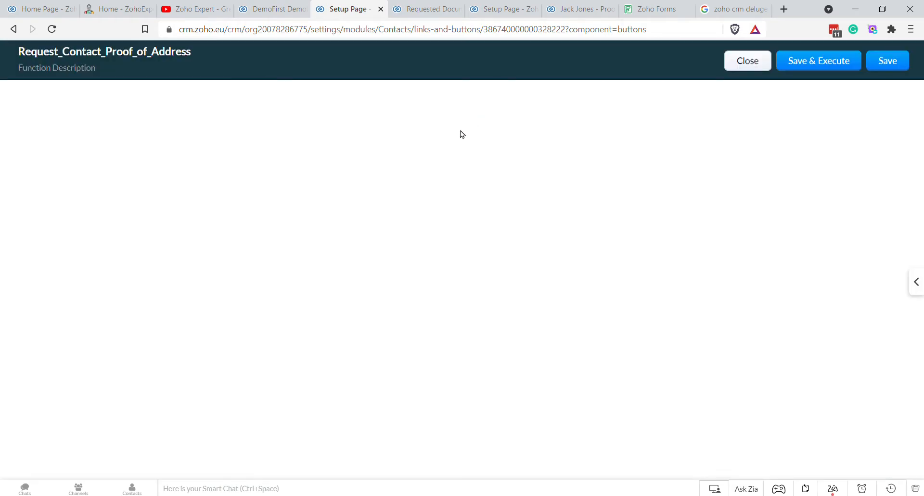
Step: Add Create_Requested_Document_Map.put("Contacts", Contact_Record_ID) after line 18, then save the function and button
scroll(336, 327, down, 2)
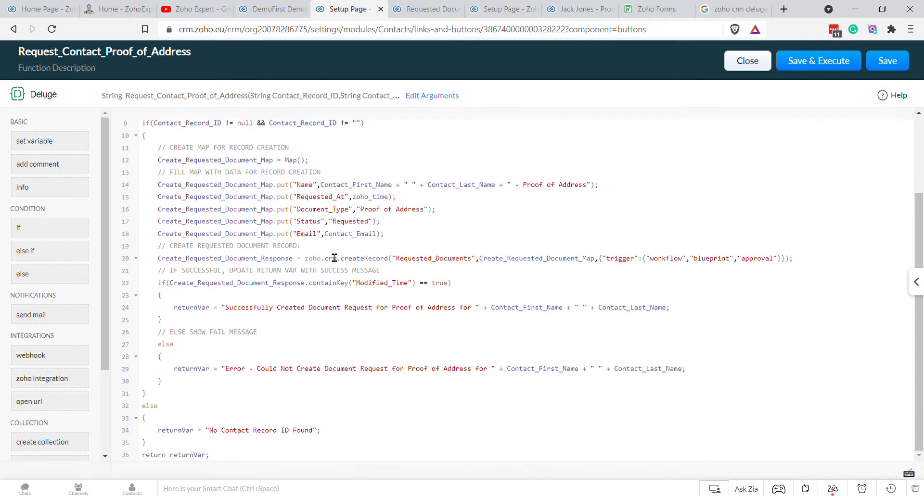
click(410, 239)
key(Return)
text(C)
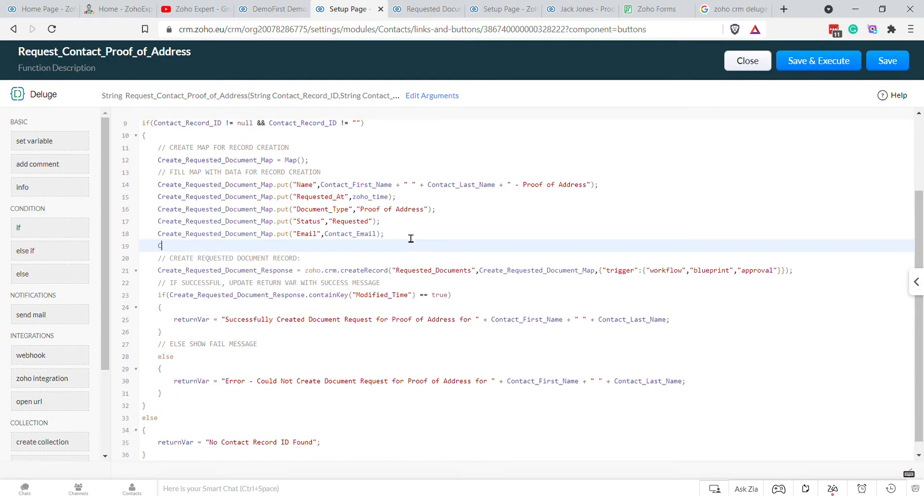
text(reate_Requested_Document_Map.p)
key(Return)
text("Contacts", )
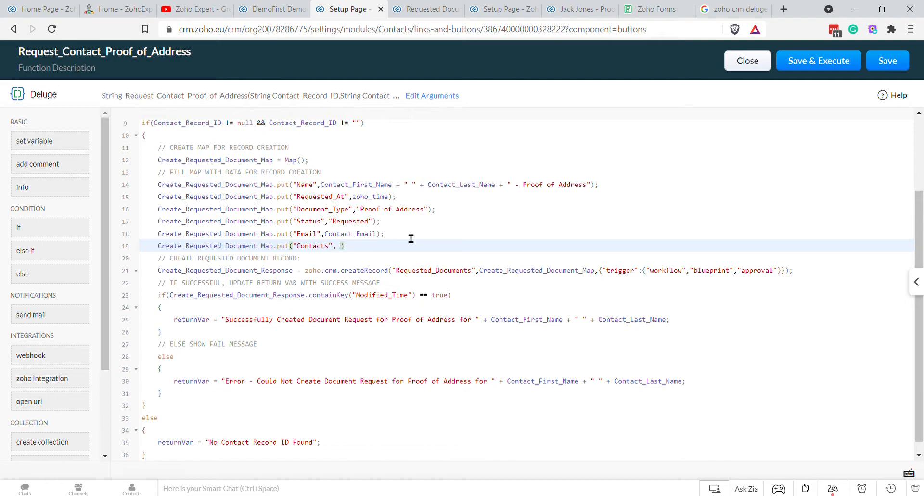
text(Cont)
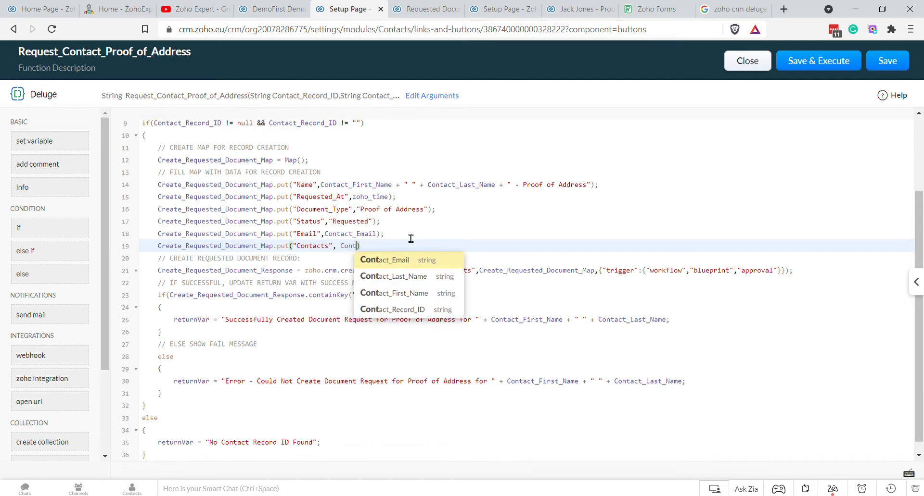
key(Down)
key(Down)
key(Down)
key(Return)
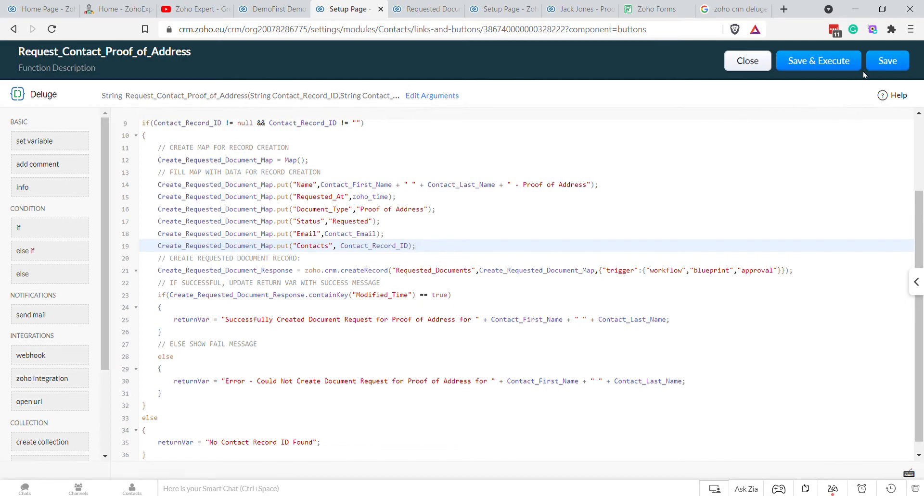
click(882, 61)
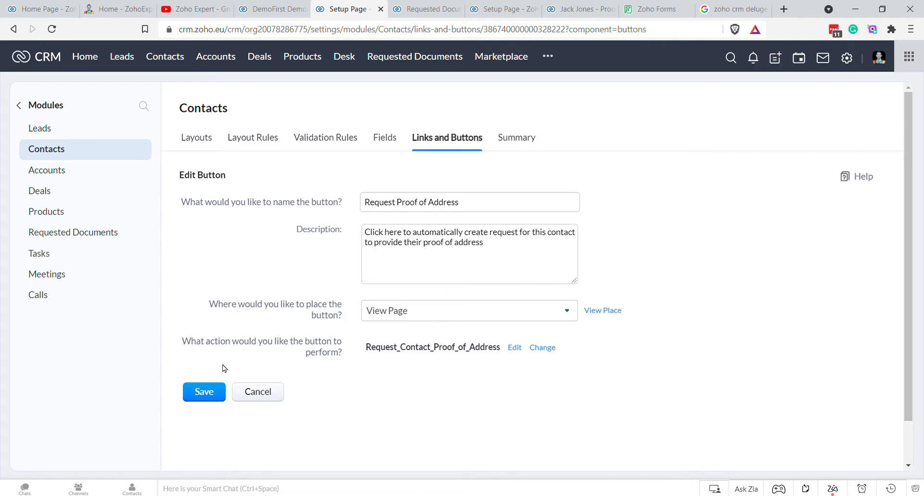
click(207, 392)
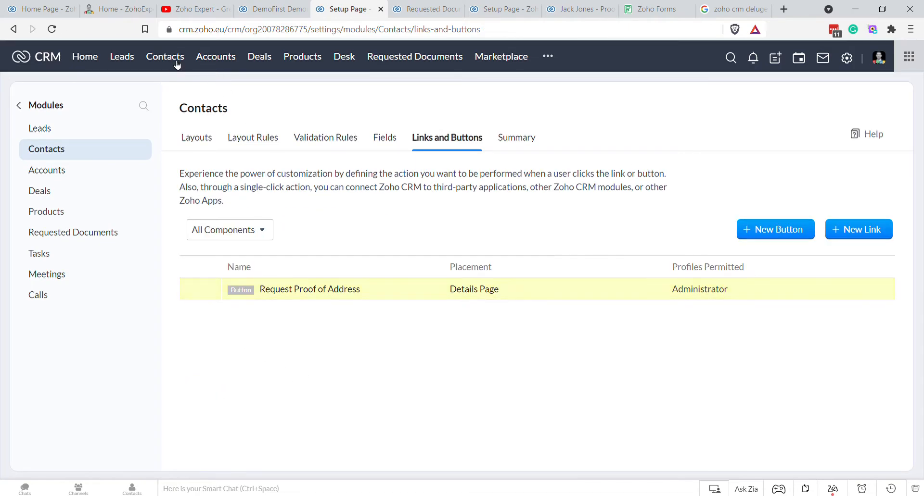
Step: Run Request Proof of Address on the first contact's record and dismiss the success message
click(177, 65)
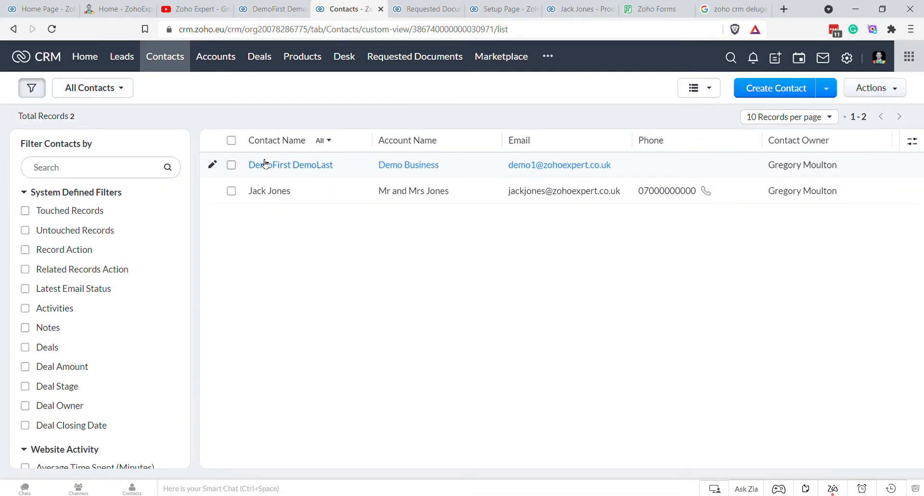
click(291, 165)
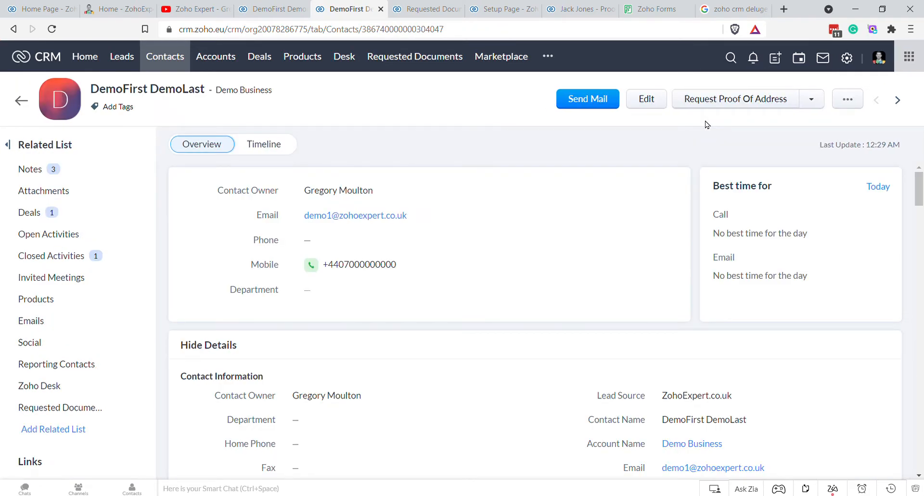
click(721, 107)
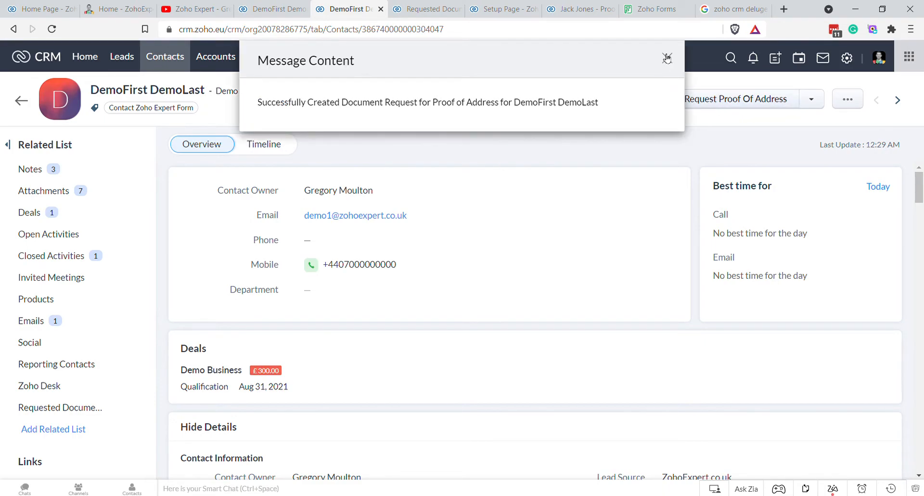
click(666, 58)
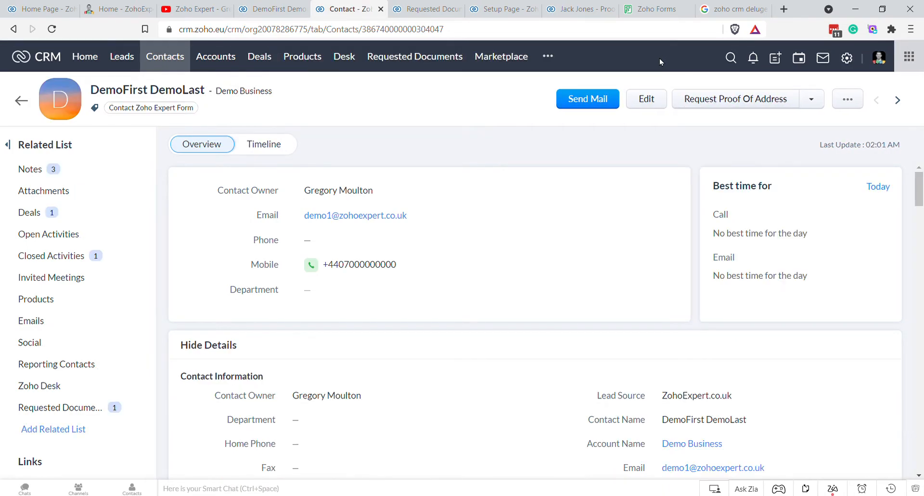
Step: Delete the second contact's old Proof of Address request from Requested Documents
click(81, 409)
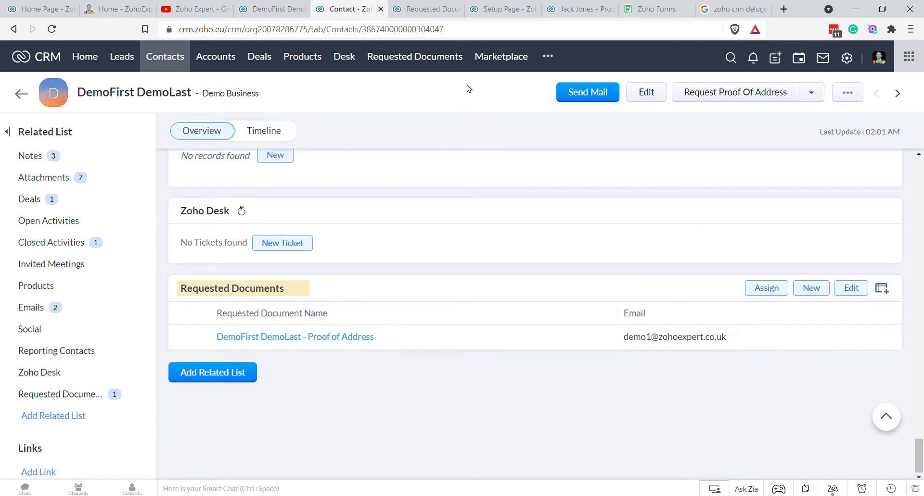
click(423, 61)
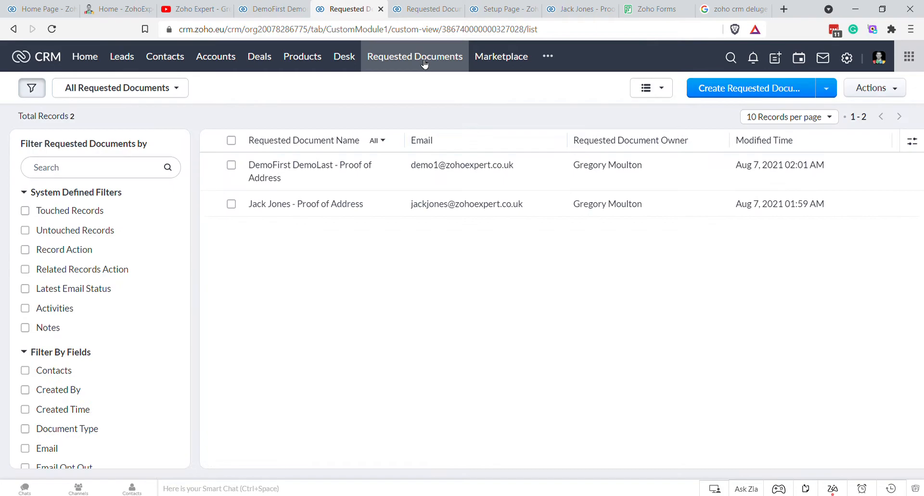
click(231, 204)
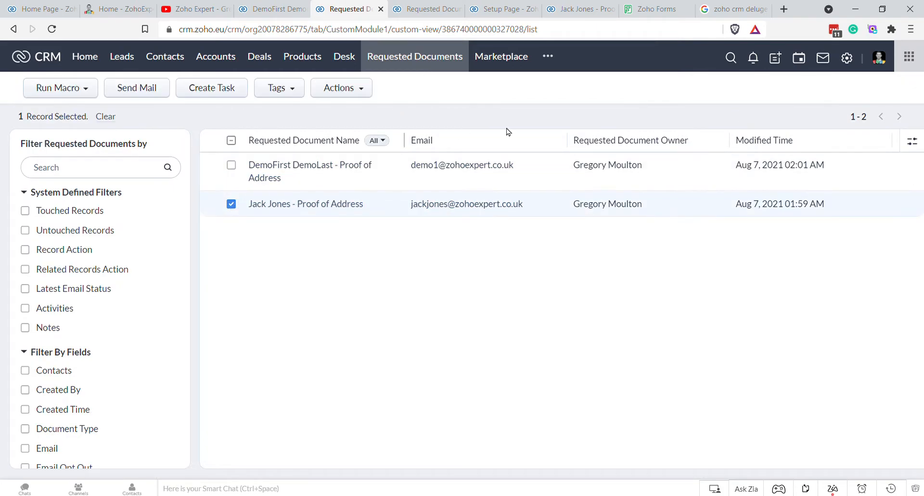
click(343, 90)
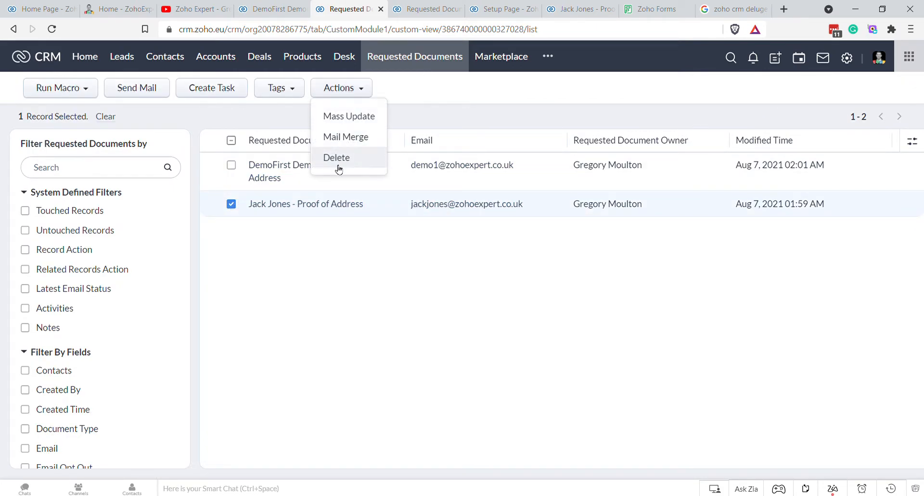
click(336, 165)
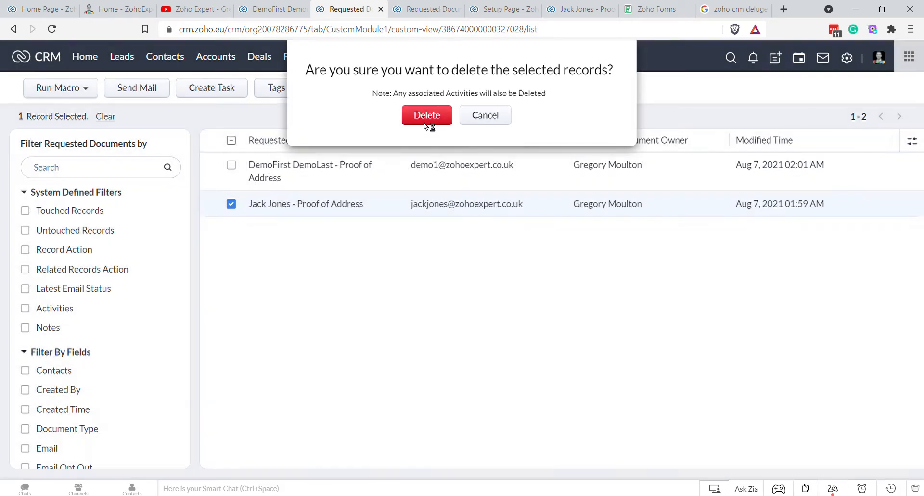
click(427, 113)
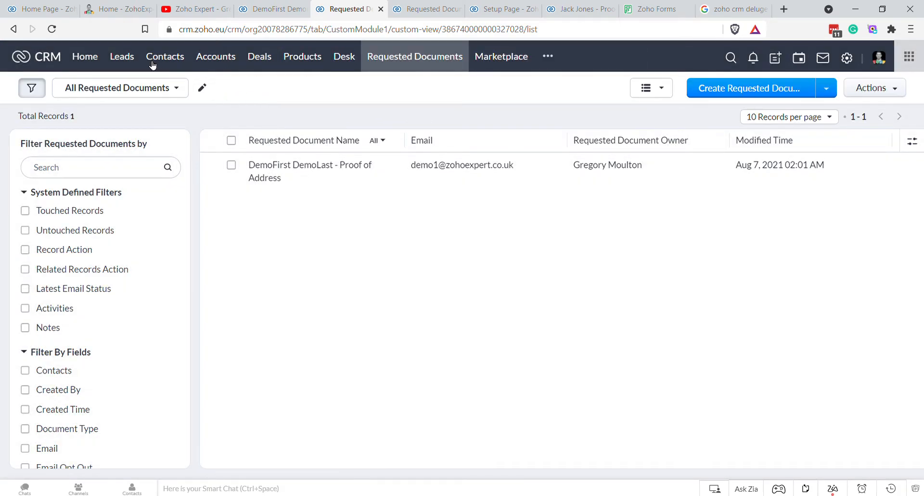
Step: Create a fresh Proof of Address request from the second contact's record
click(152, 64)
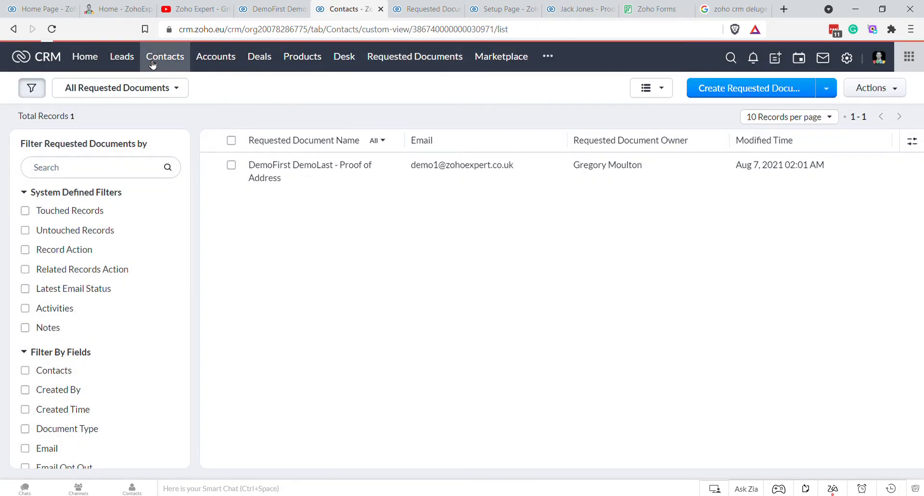
click(280, 194)
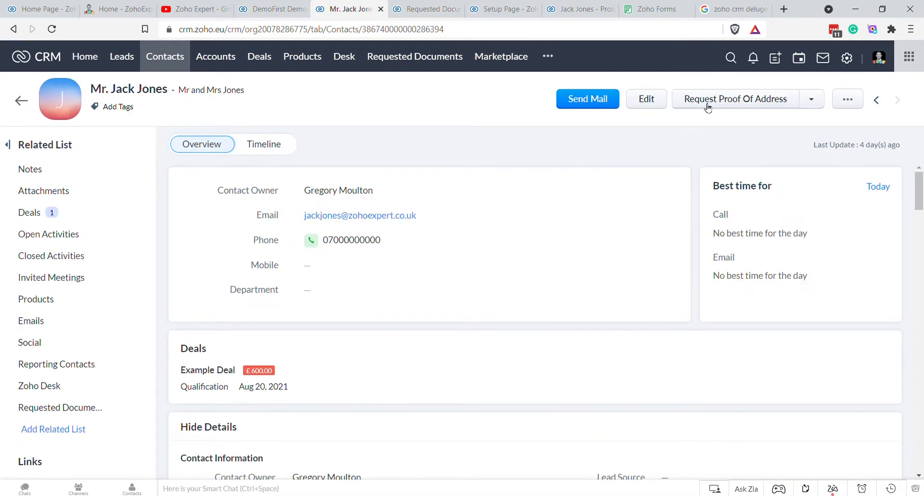
click(708, 105)
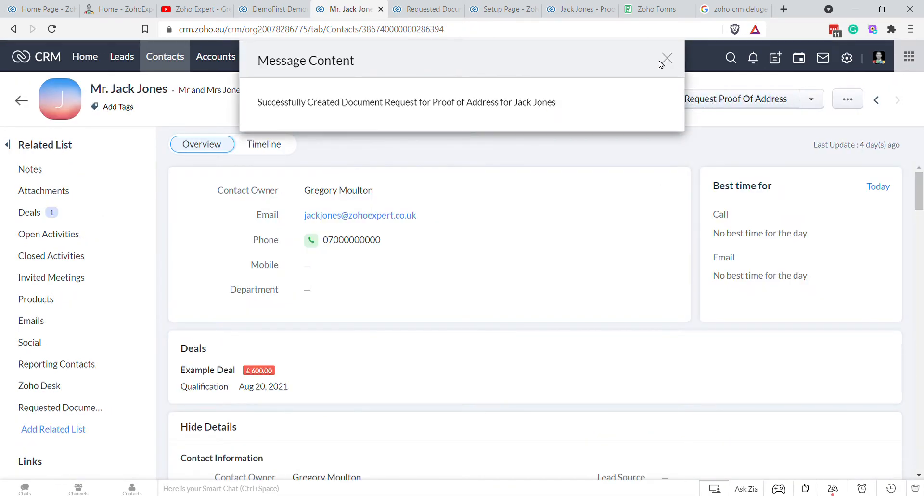
click(668, 57)
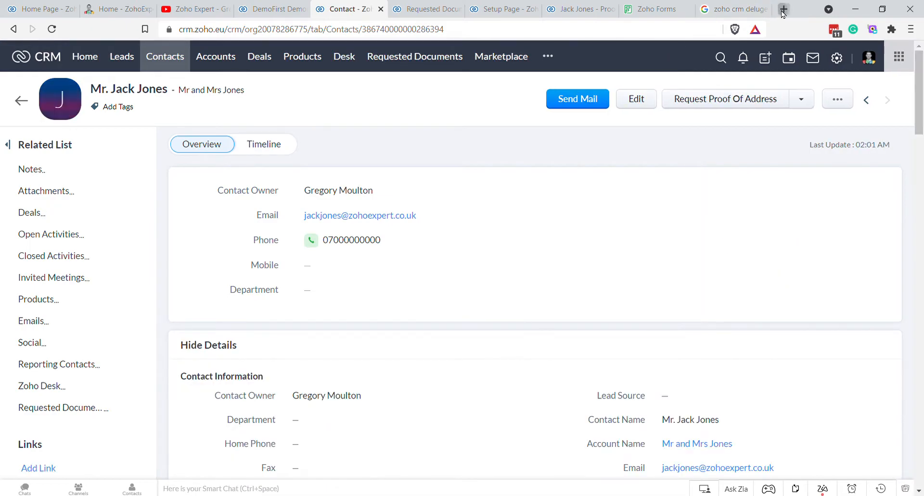
click(783, 11)
Step: Load Zoho Mail, open the latest 'Action Required' Proof of Address email, and follow its upload link
text(mail)
key(Return)
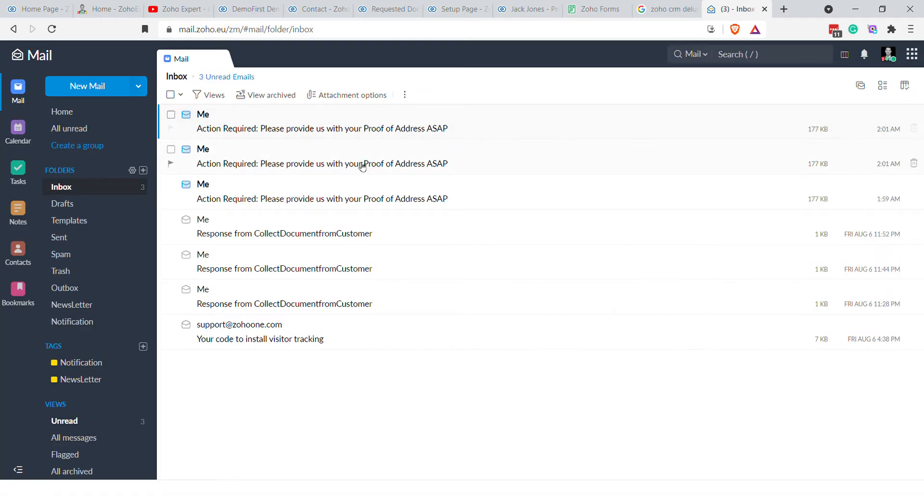
click(332, 166)
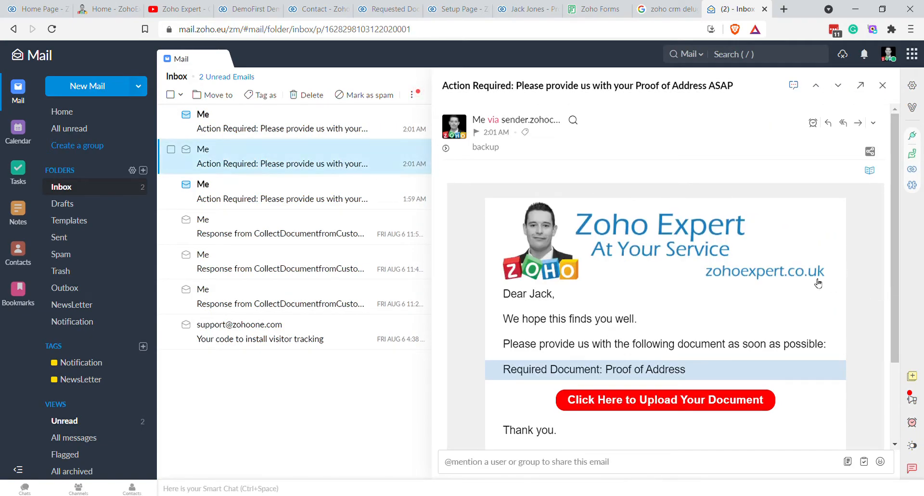
scroll(818, 283, down, 1)
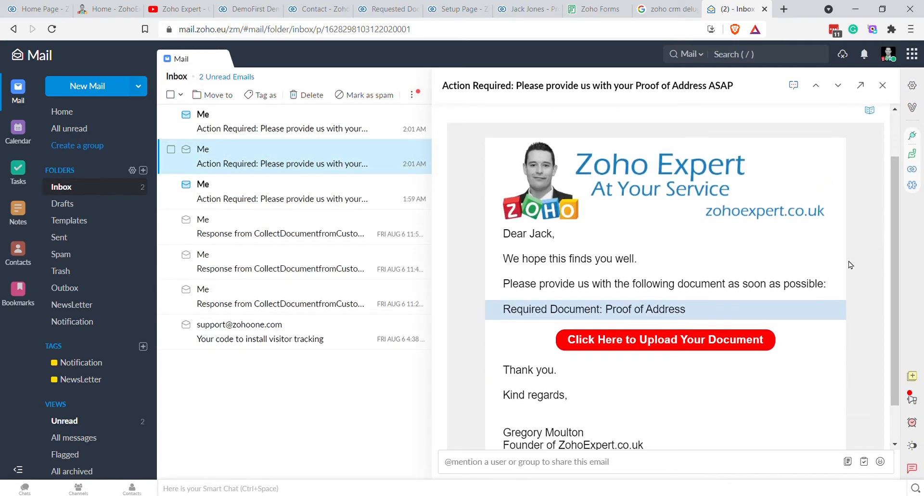
scroll(842, 262, up, 1)
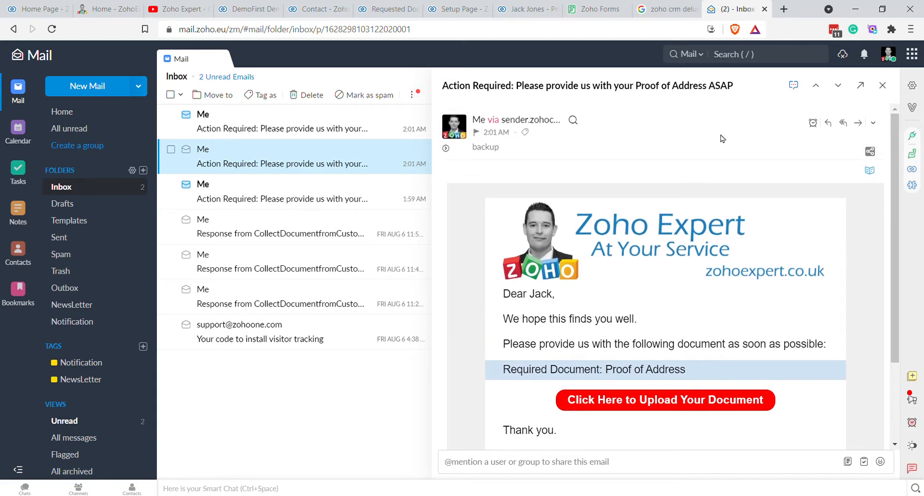
scroll(869, 308, down, 1)
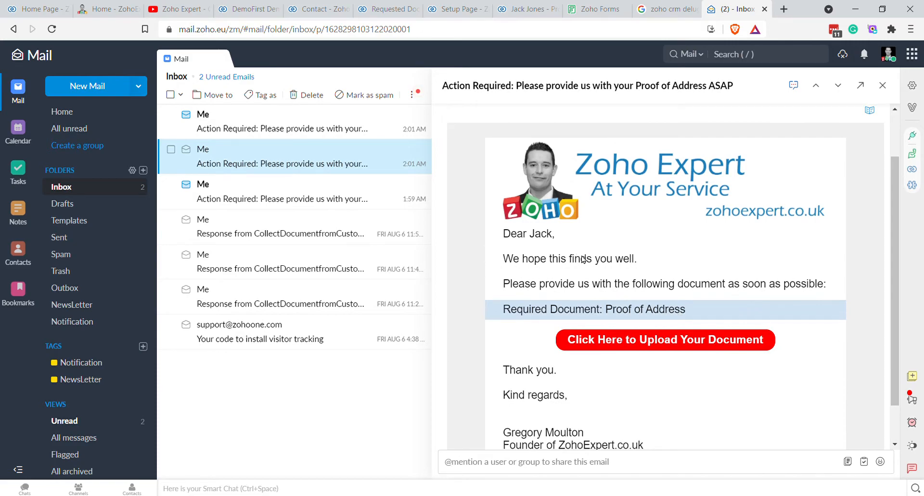
scroll(714, 279, down, 1)
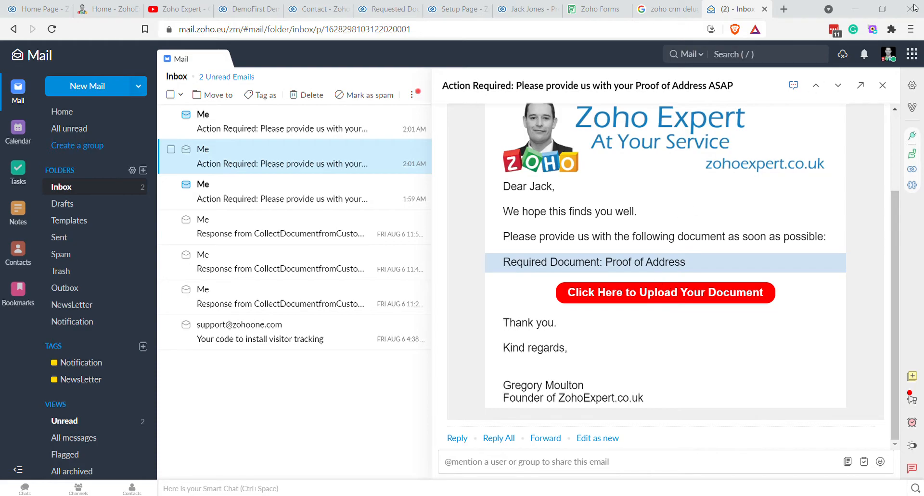
click(657, 295)
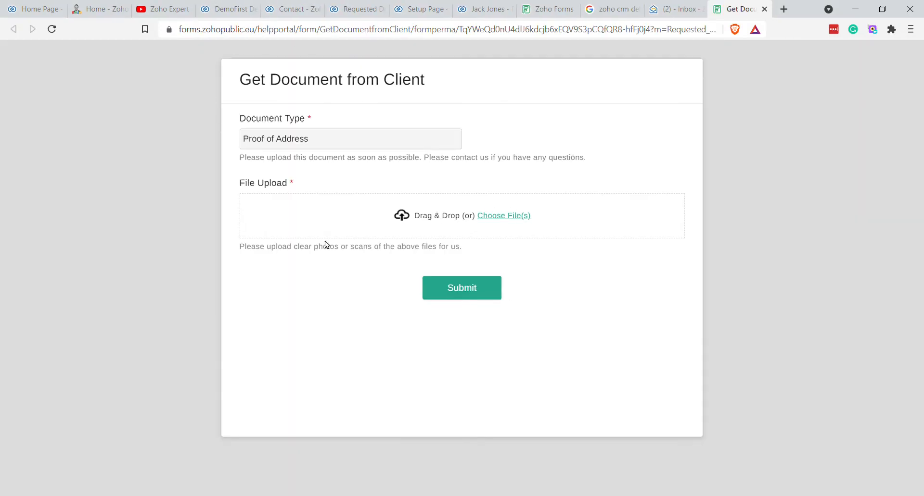
Step: Inspect the record id and type parameters in the form's URL
drag(622, 39, 720, 35)
drag(586, 33, 734, 30)
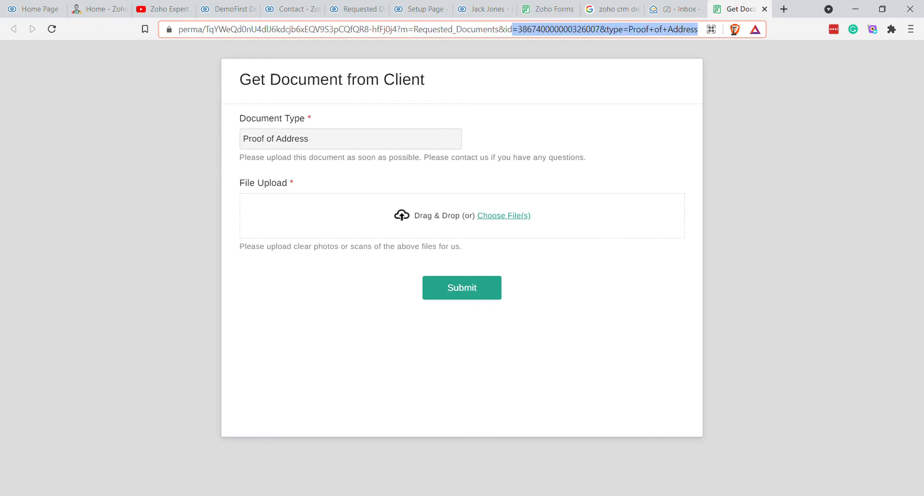
click(705, 187)
Step: Upload Zoho Expert Logo - No BG.png as the proof of address and submit the form
click(442, 223)
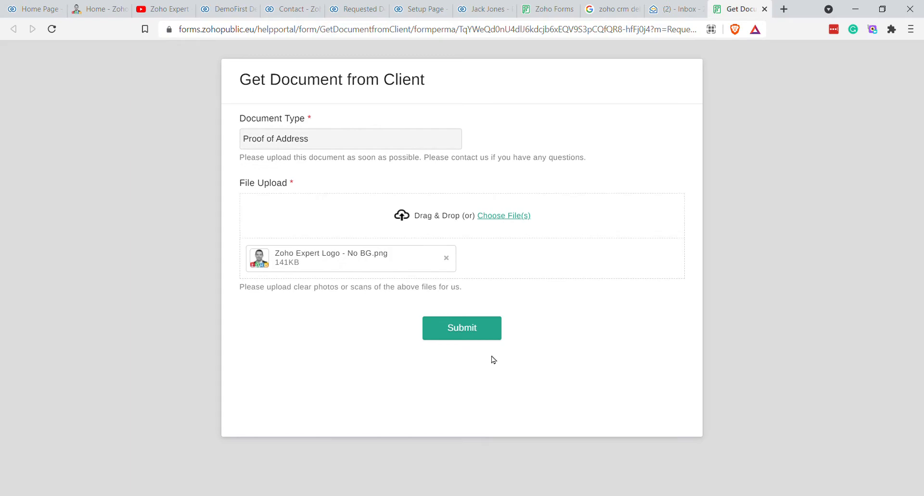
click(464, 331)
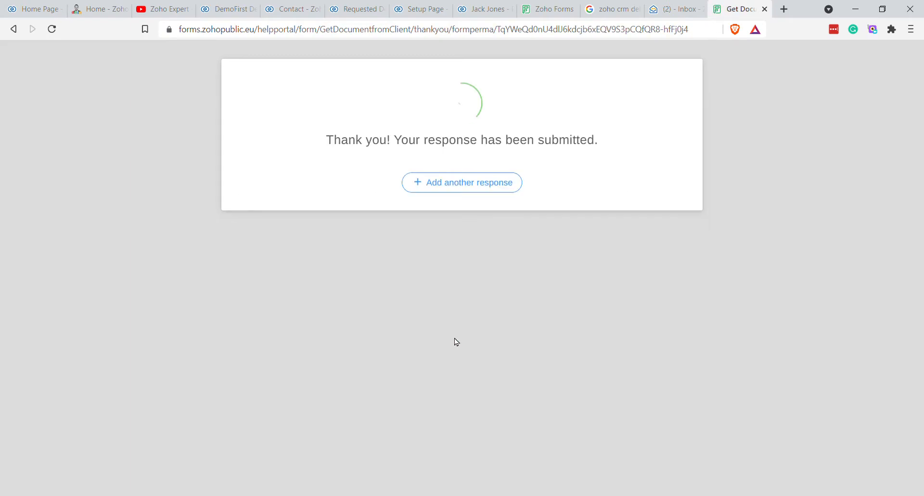
click(472, 8)
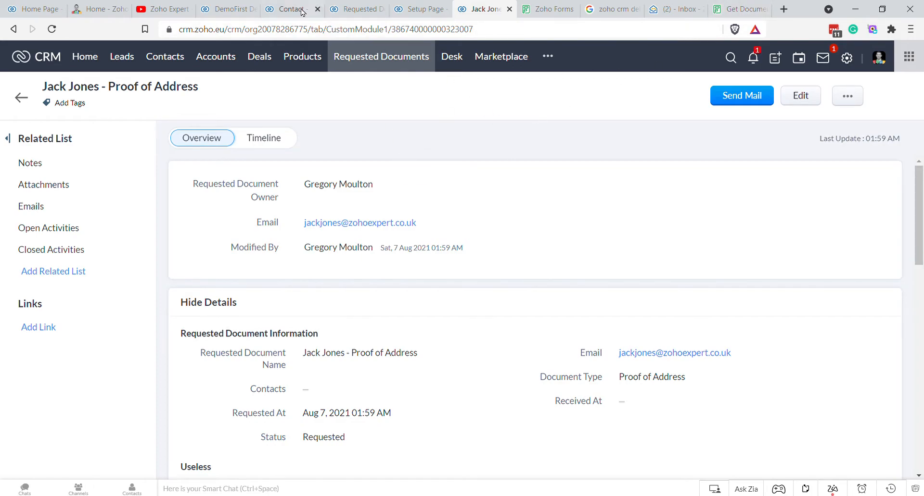
Step: Reload CRM, open the Proof of Address request, and preview its Zoho_Expert_Logo_-_No_BG.png attachment
key(F5)
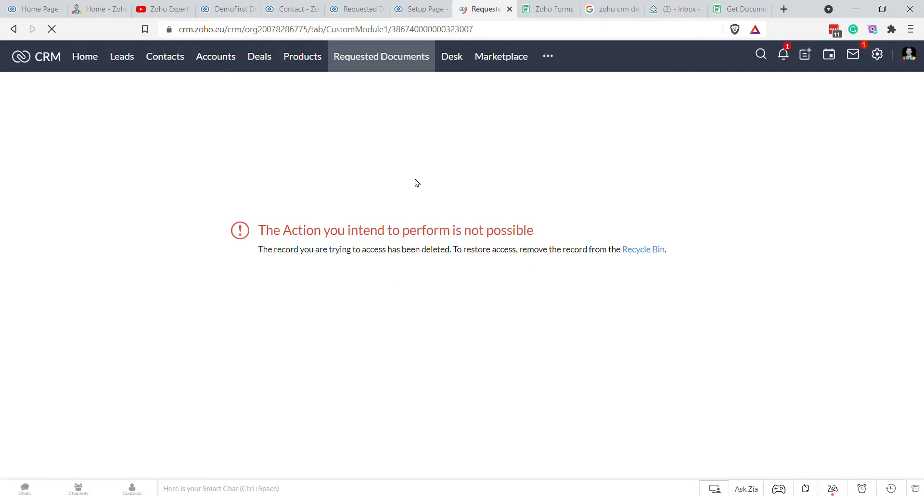
click(399, 59)
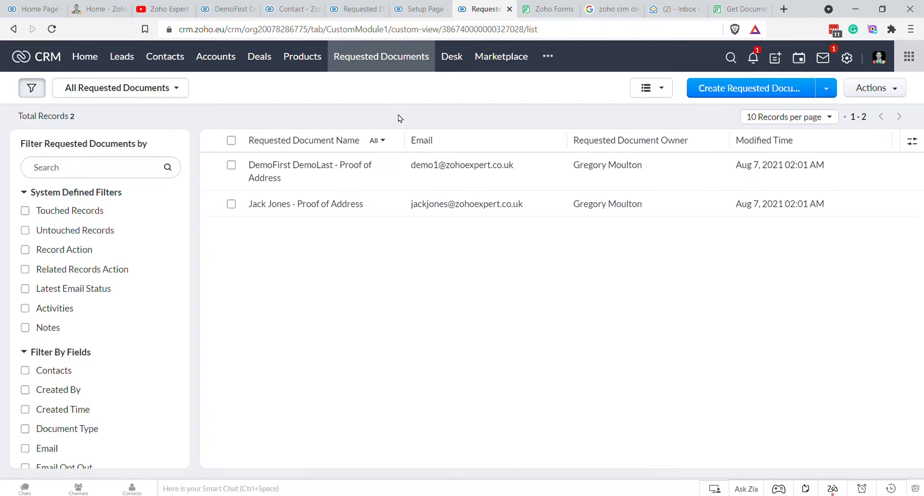
click(316, 205)
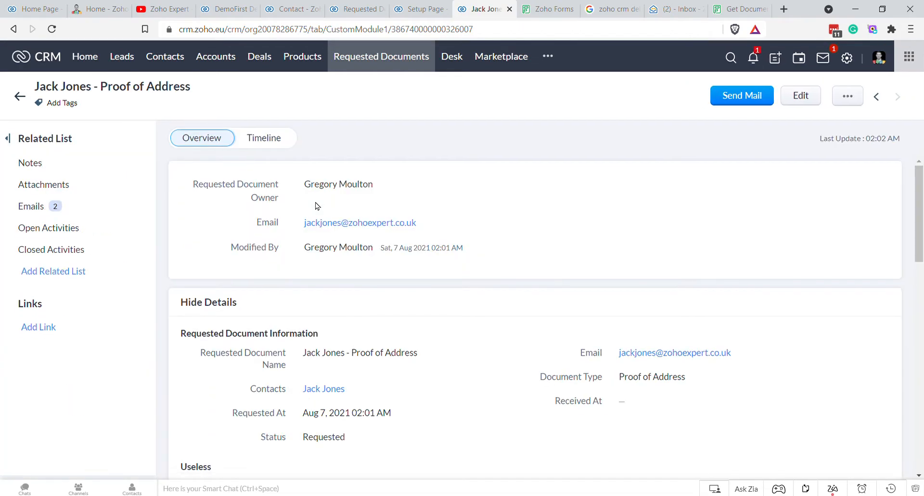
scroll(68, 187, down, 1)
click(67, 186)
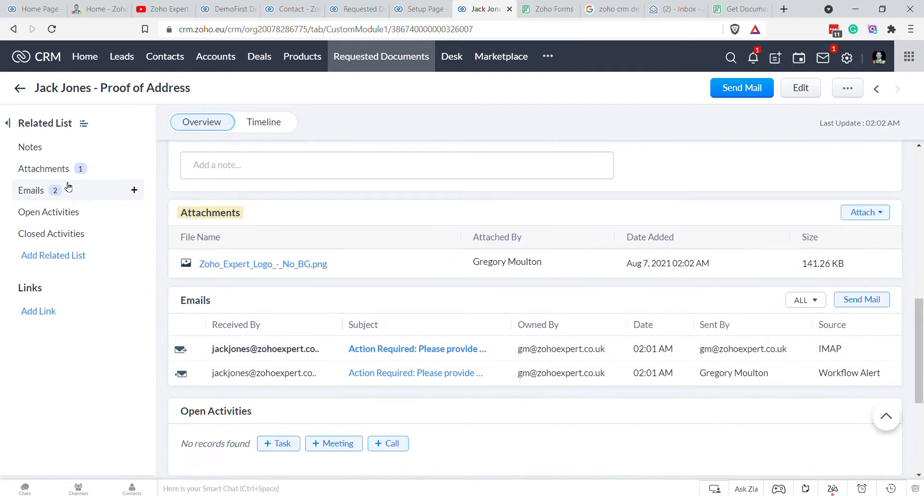
click(234, 264)
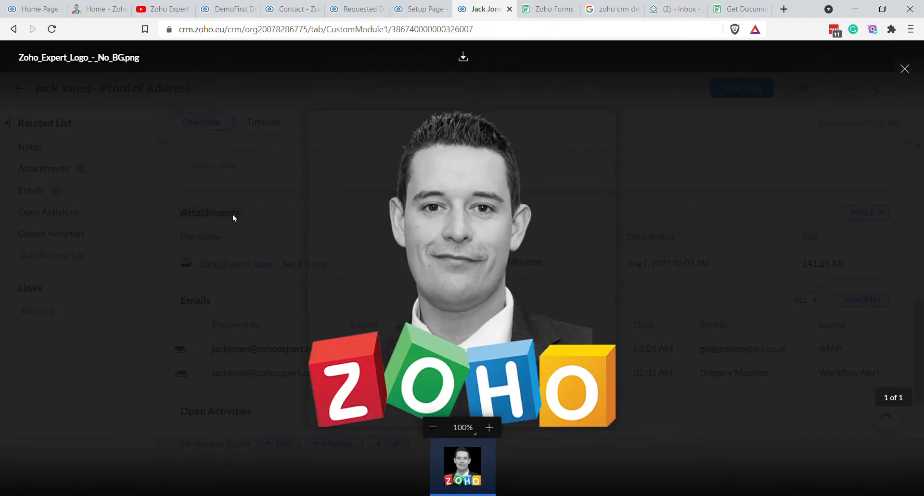
click(904, 68)
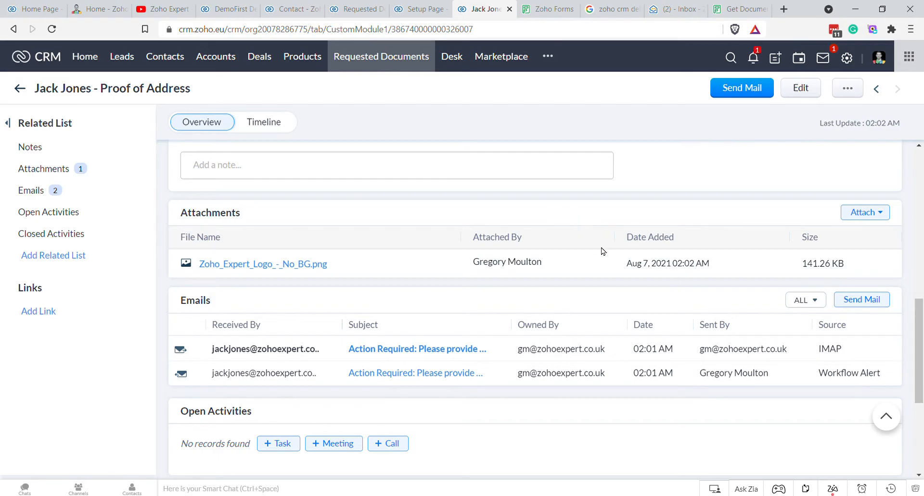
scroll(606, 257, up, 10)
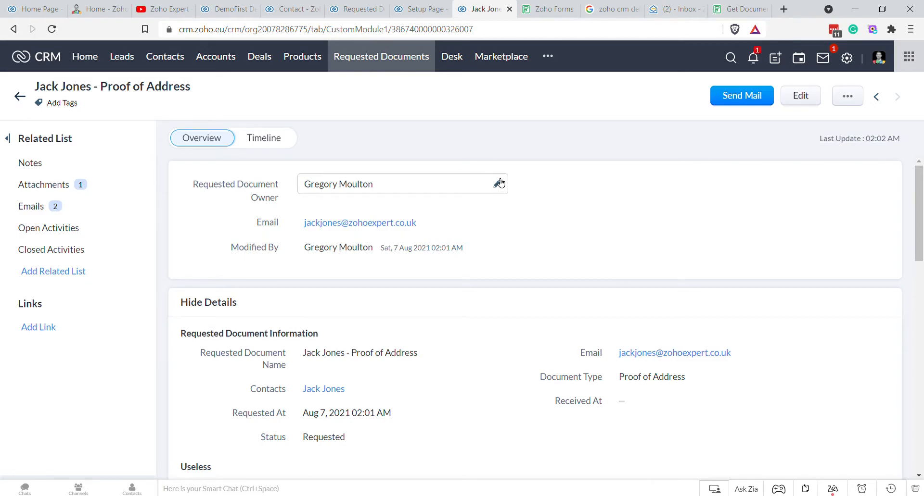
scroll(501, 183, down, 2)
scroll(501, 183, up, 2)
scroll(501, 183, up, 1)
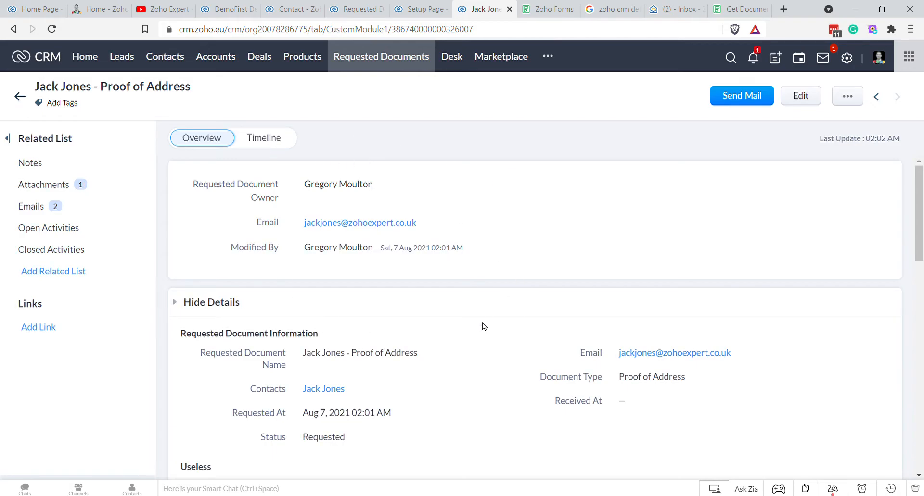
scroll(377, 260, down, 1)
scroll(511, 274, up, 1)
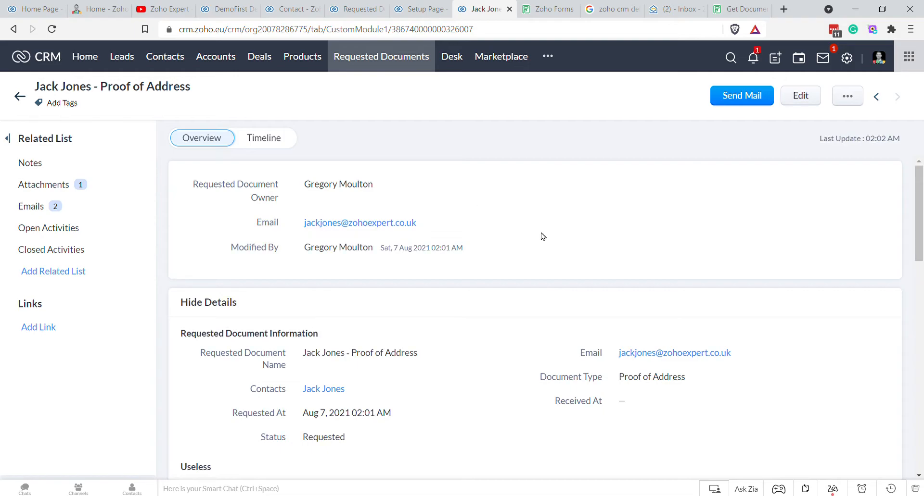
scroll(589, 313, down, 1)
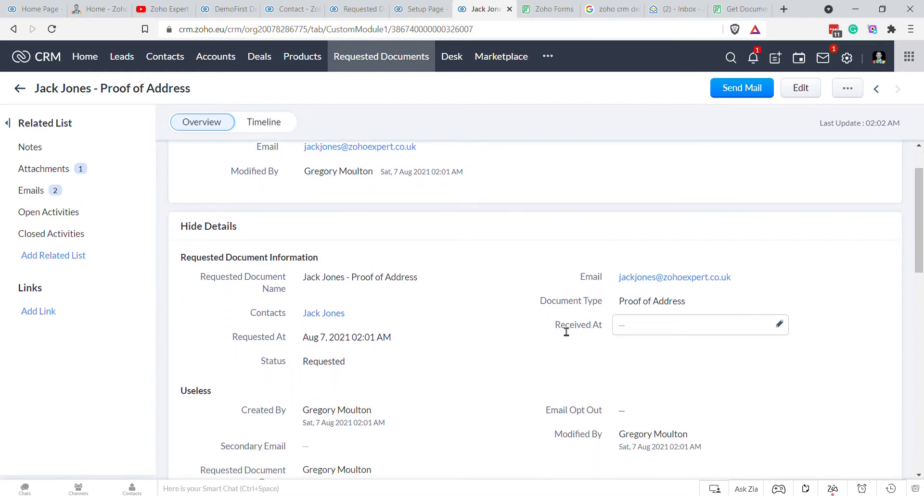
drag(561, 329, 604, 332)
click(606, 329)
click(548, 16)
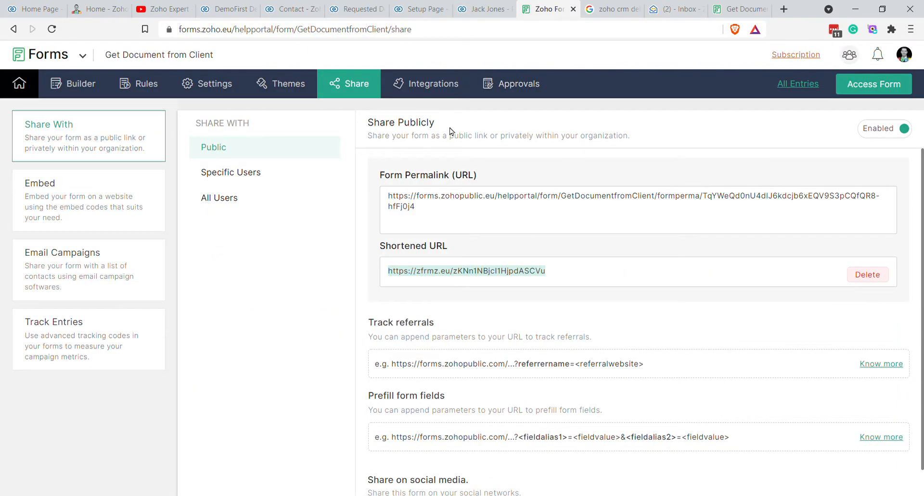
click(481, 8)
click(417, 9)
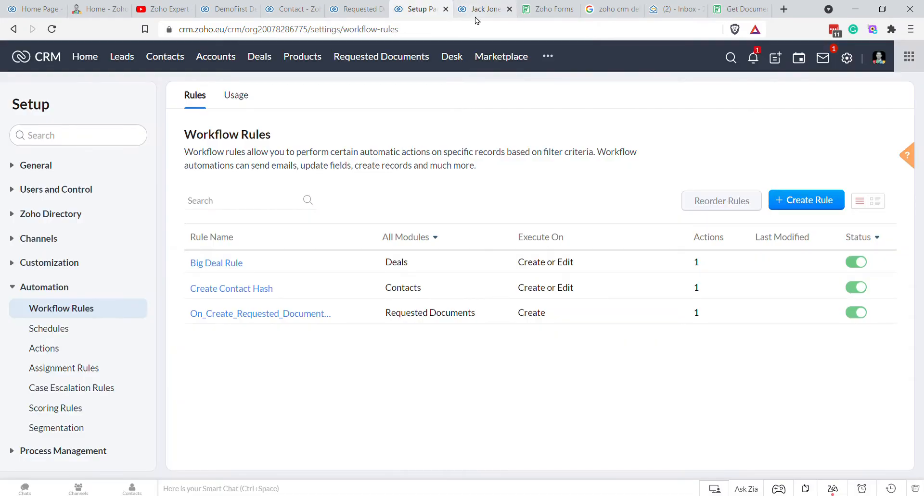
click(481, 9)
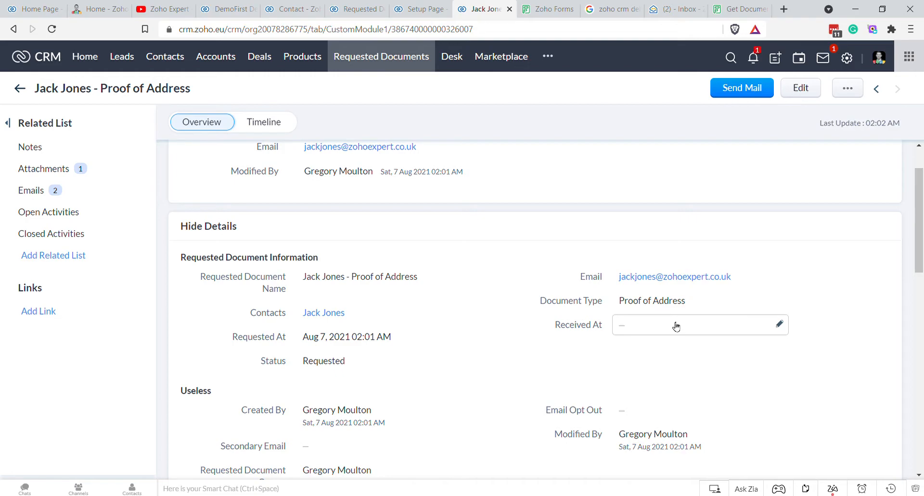
click(347, 364)
click(350, 266)
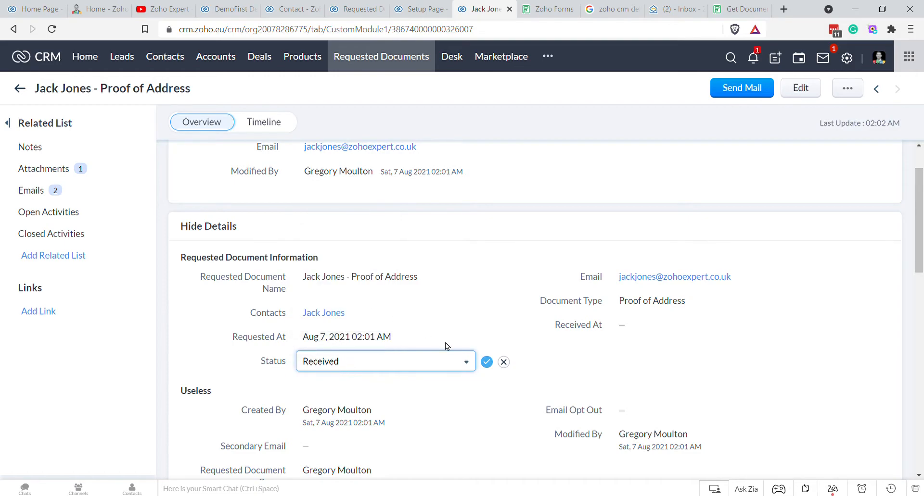
click(503, 362)
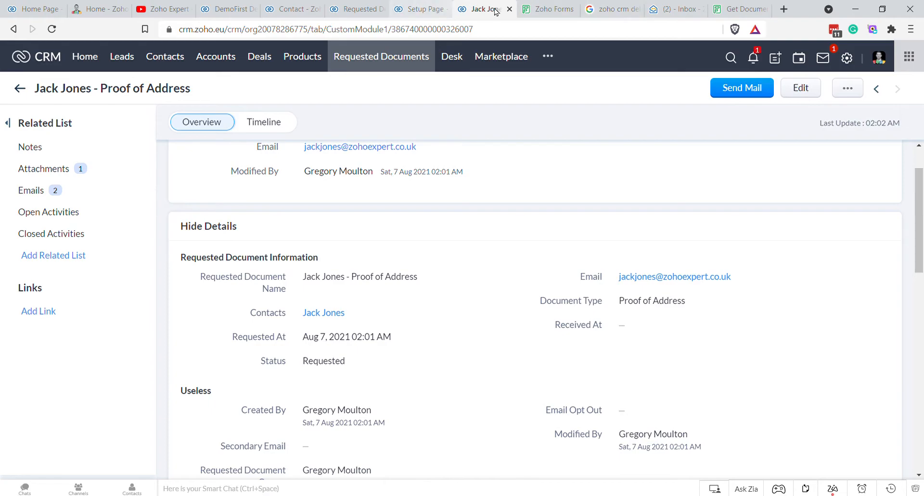
Step: Open Zoho Flow in a new tab and load the Zoho Form Uploads to CRM flow's builder
click(783, 10)
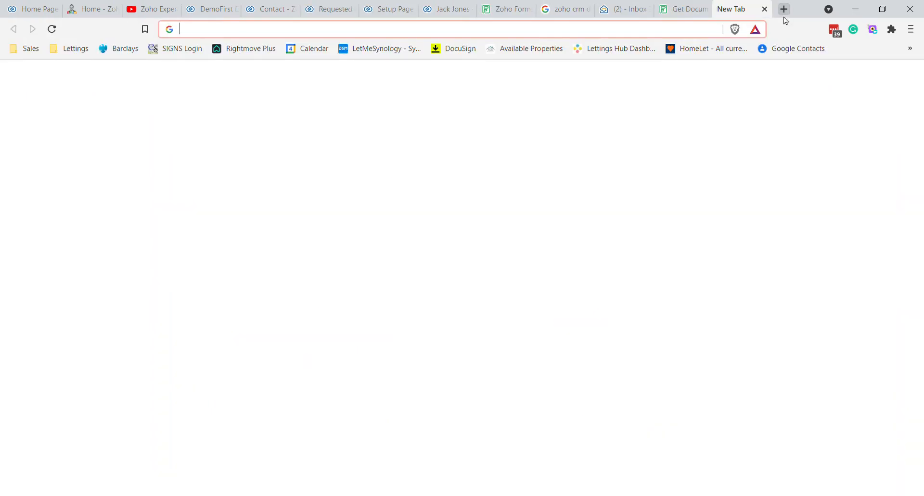
text(zoho flow)
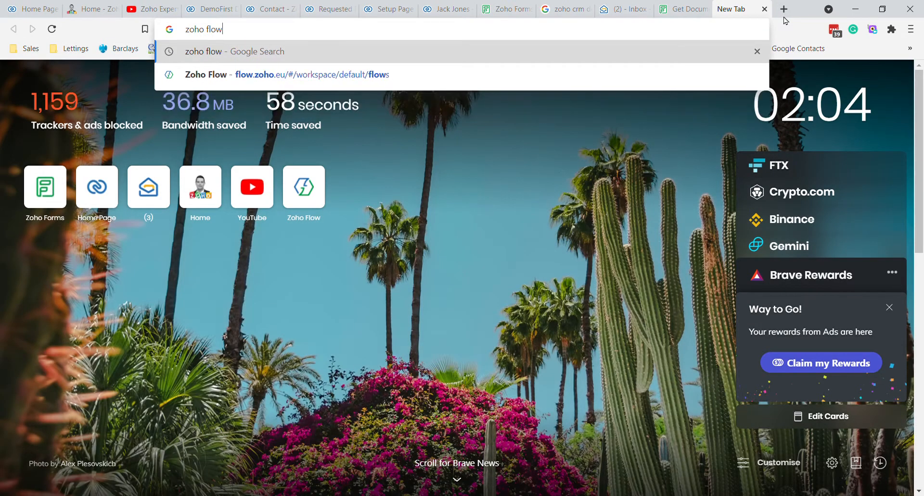
key(Down)
key(Return)
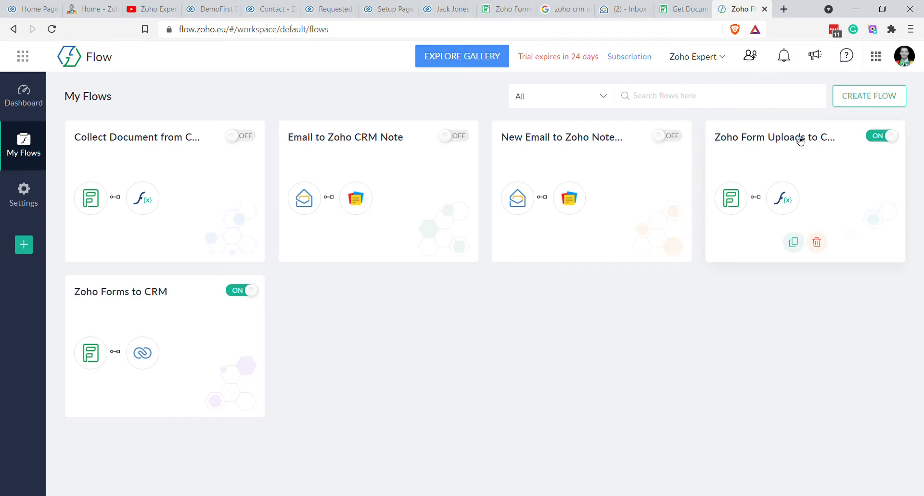
click(800, 140)
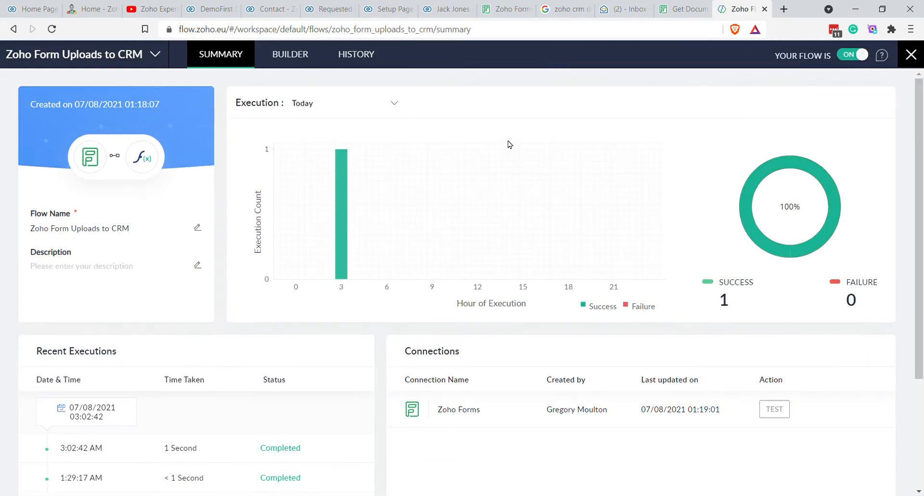
click(291, 59)
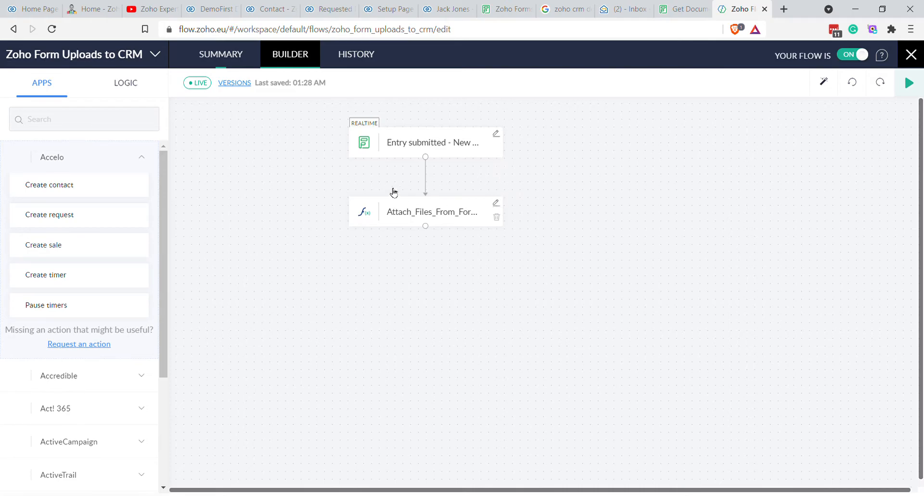
Step: Add a Decision below the function that tests Module Name equals Requested_Documents
click(83, 126)
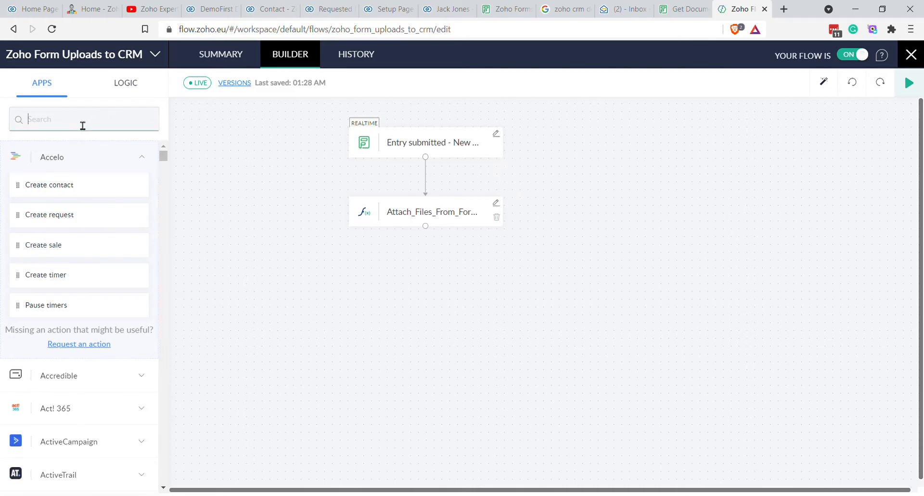
click(139, 87)
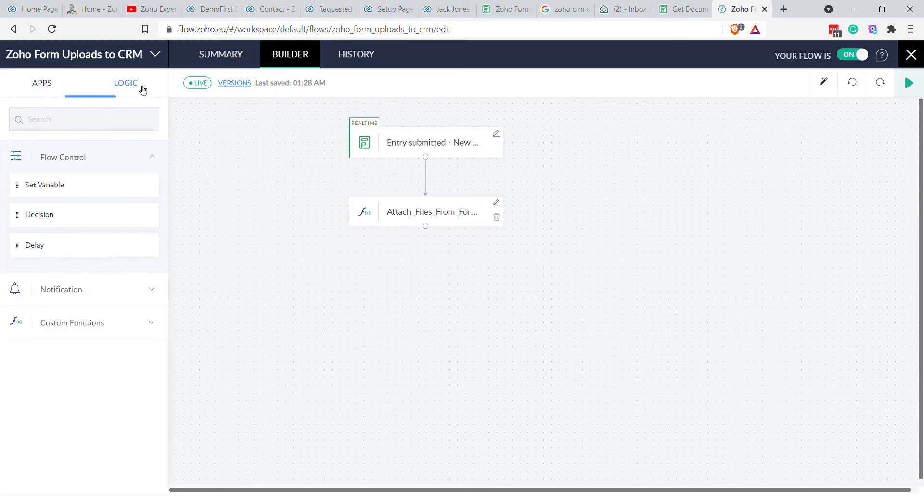
drag(74, 216, 416, 280)
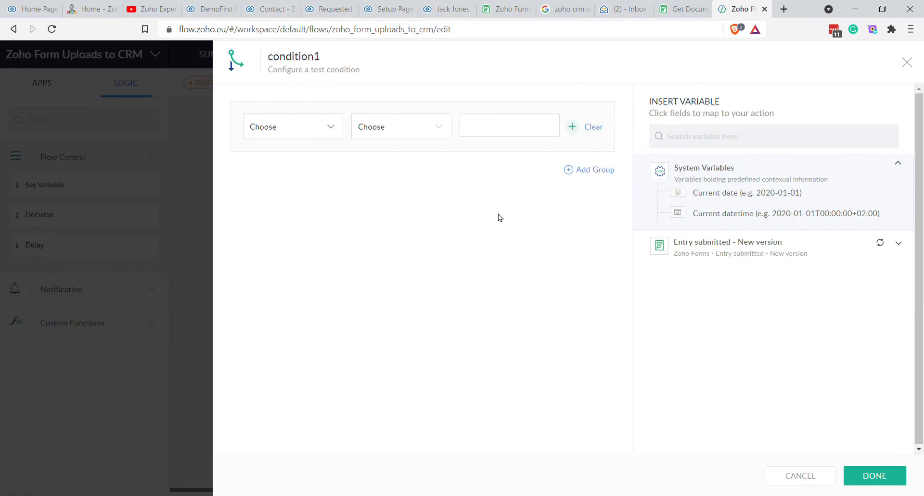
click(754, 243)
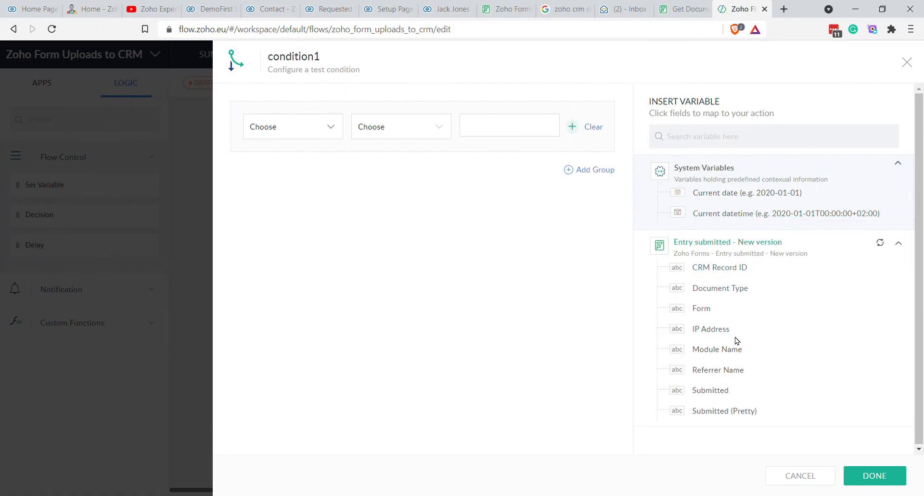
click(329, 129)
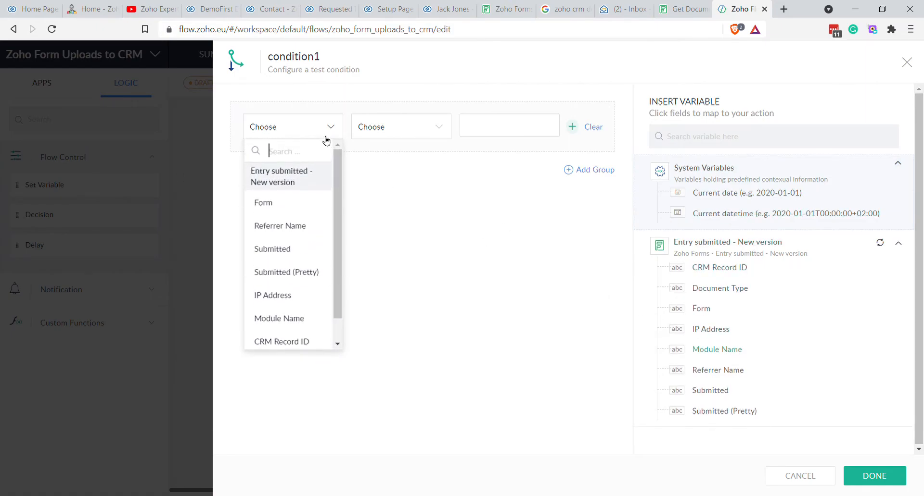
click(311, 317)
click(398, 131)
scroll(399, 231, down, 1)
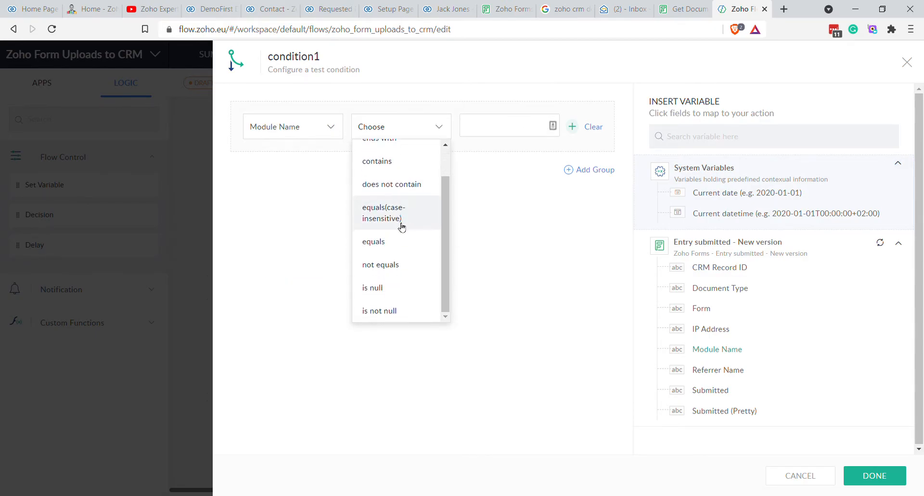
click(393, 240)
click(508, 126)
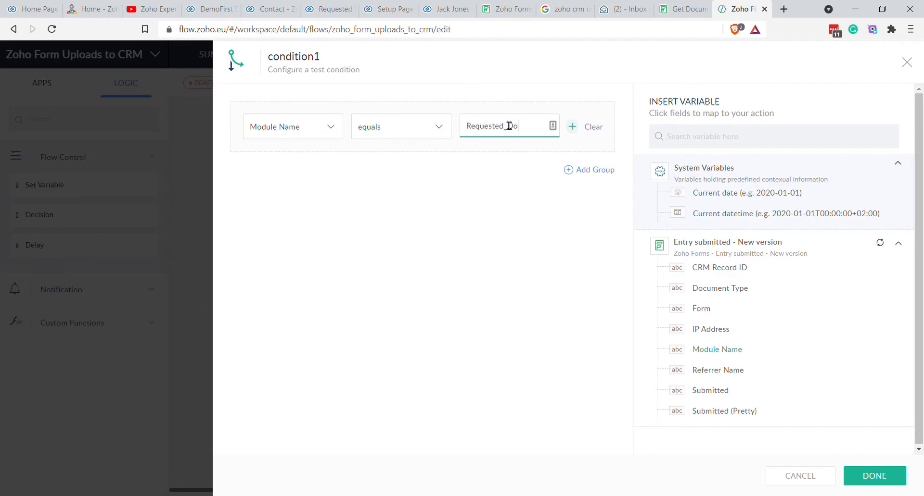
click(873, 476)
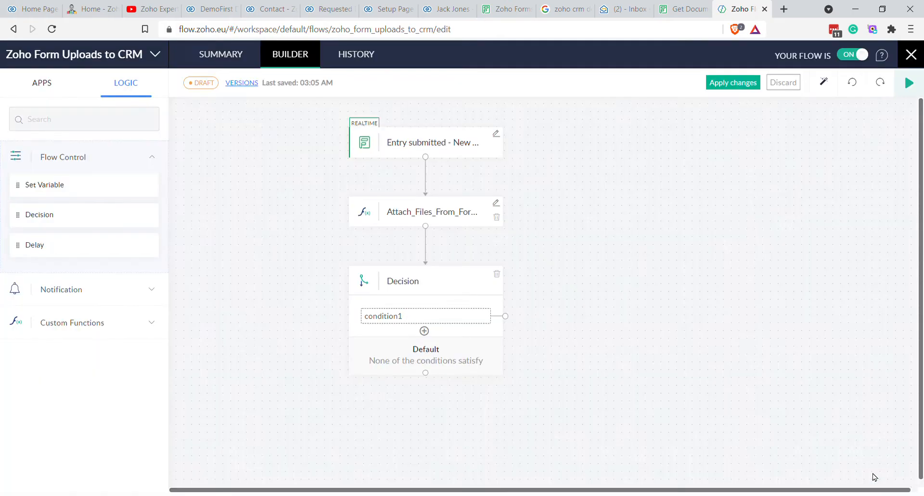
Step: Rename the condition branch to 'If Requested Documents'
click(439, 317)
text(If)
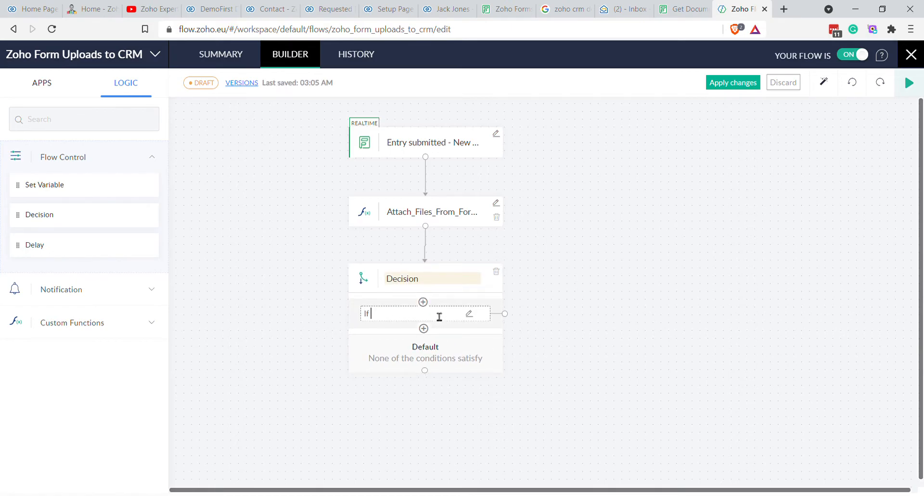
text( Requested Documents)
click(628, 349)
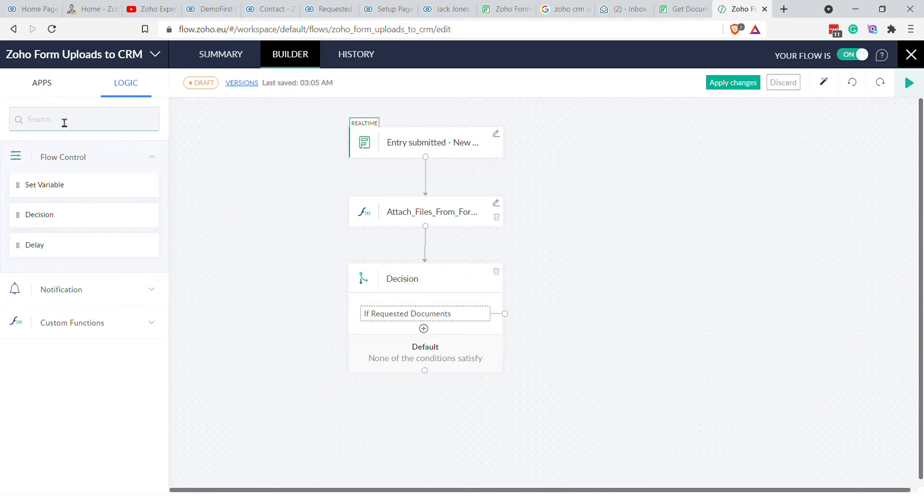
Step: Search 'update' and drop Zoho CRM's Update module entry action onto the branch
click(42, 83)
click(63, 126)
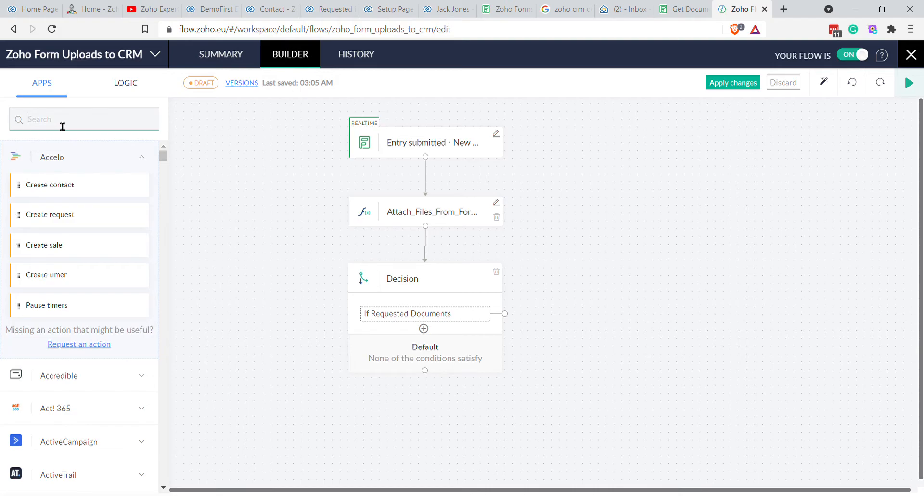
text(update)
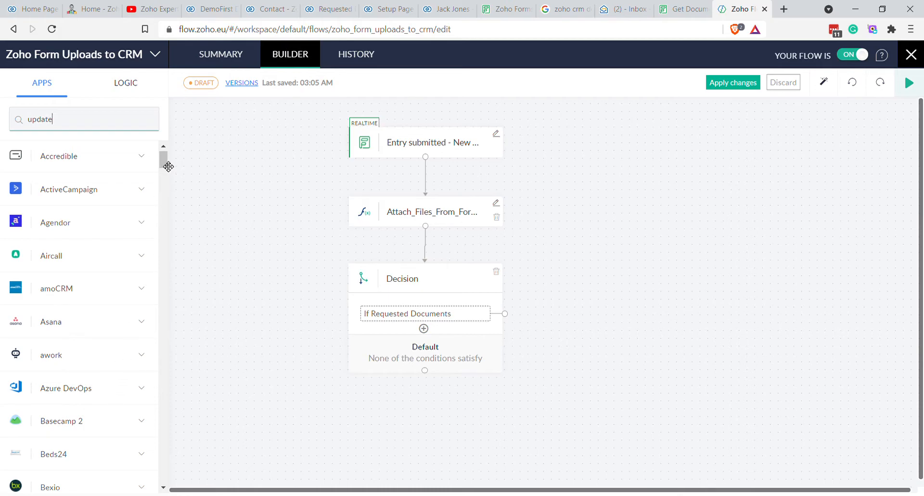
drag(168, 164, 162, 485)
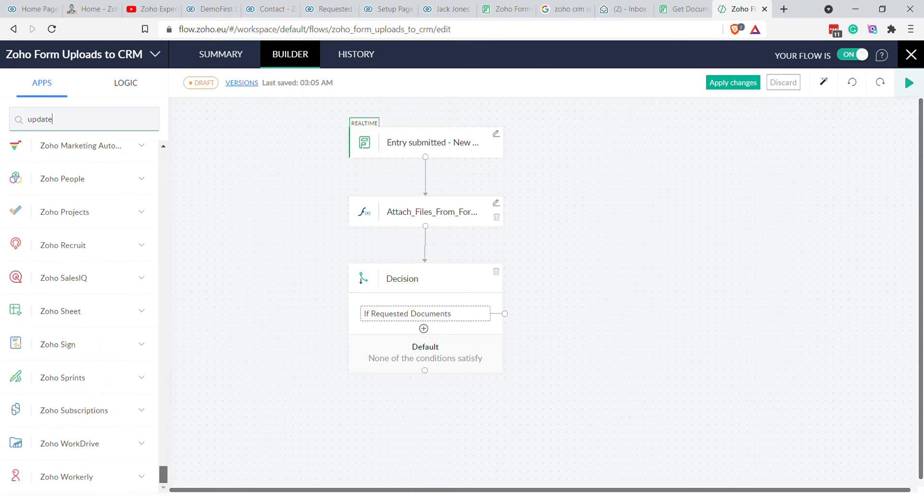
scroll(103, 320, up, 1)
scroll(104, 320, up, 2)
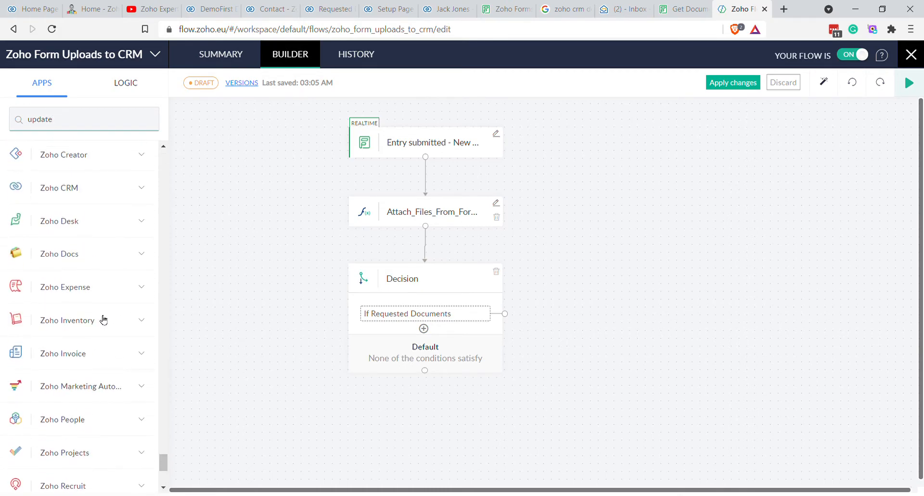
scroll(144, 186, up, 2)
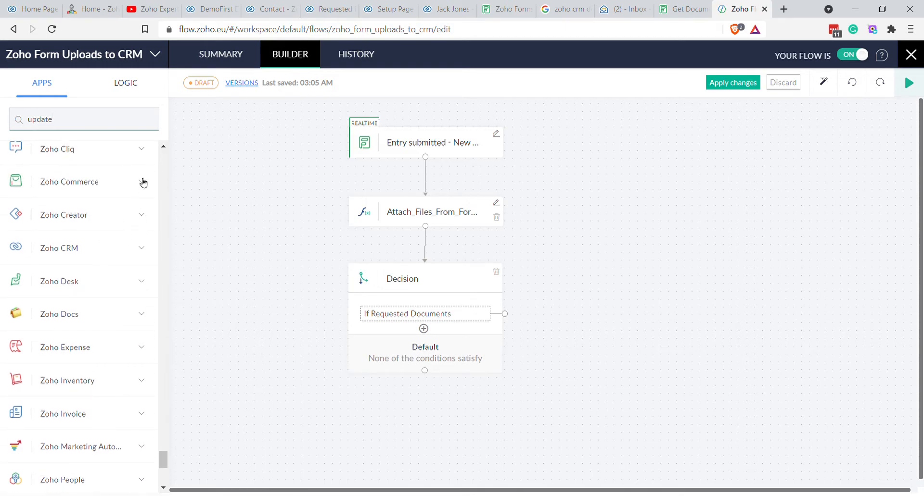
click(140, 249)
scroll(102, 337, down, 1)
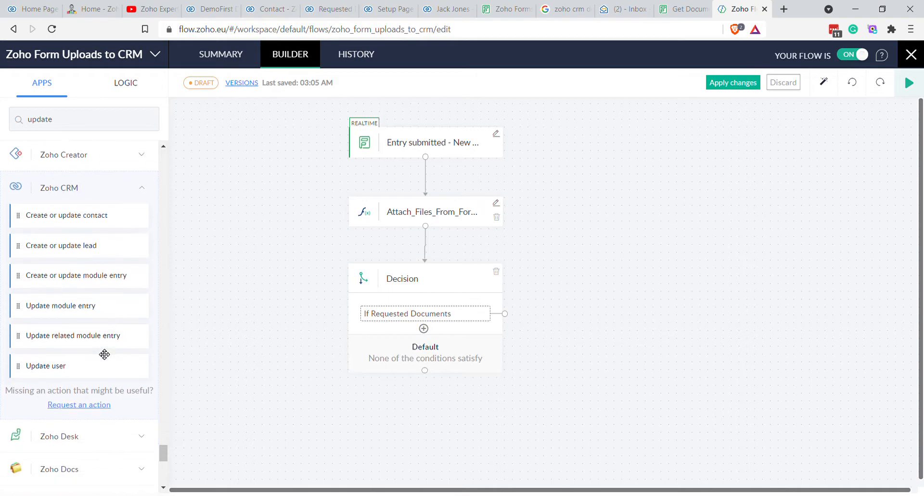
drag(58, 308, 556, 355)
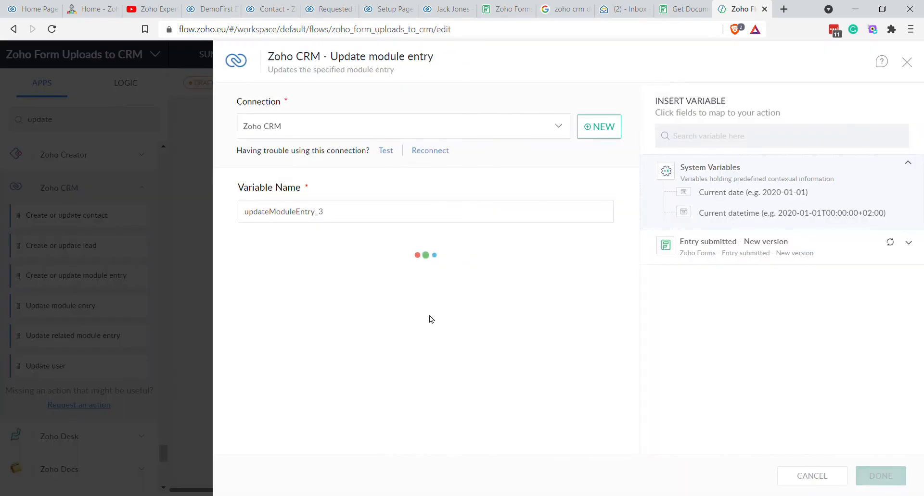
Step: Target the Requested Documents module, with Entry Id mapped to the CRM Record ID
click(325, 267)
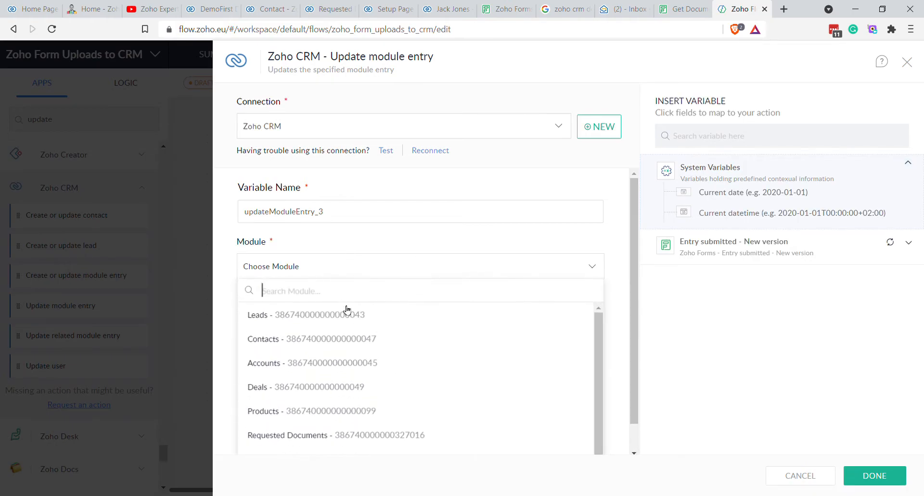
click(326, 434)
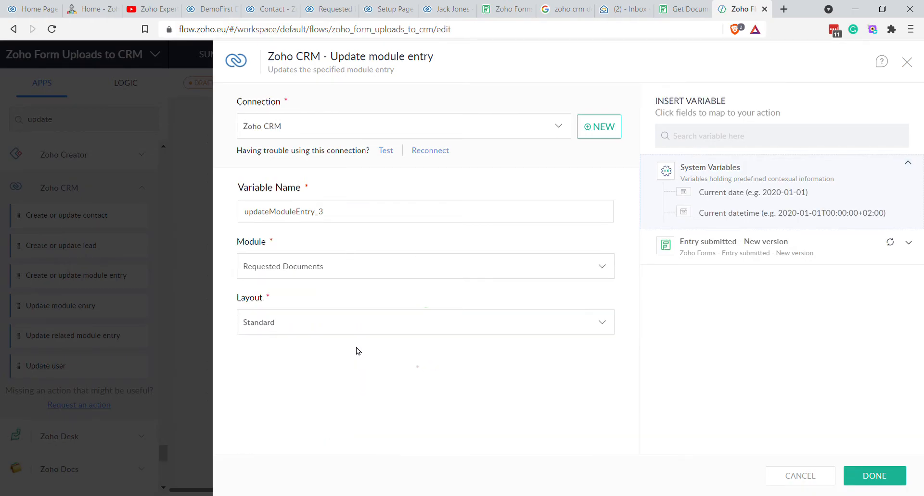
click(332, 378)
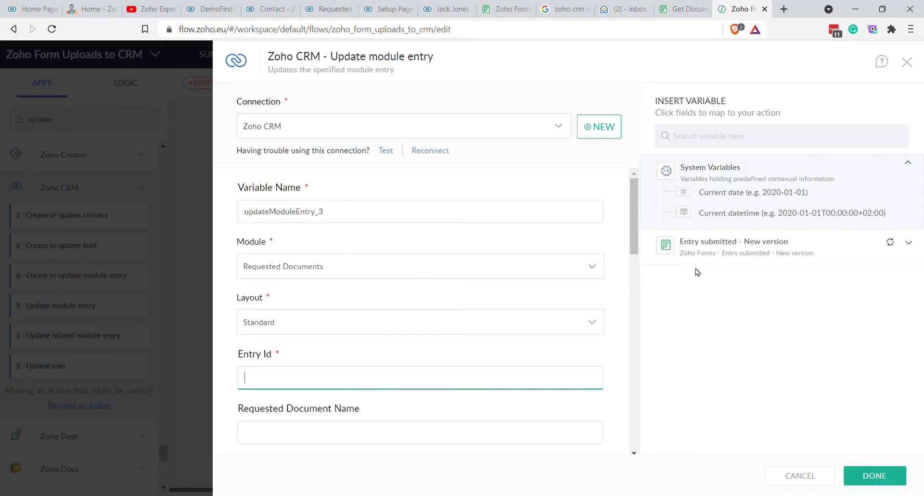
click(731, 251)
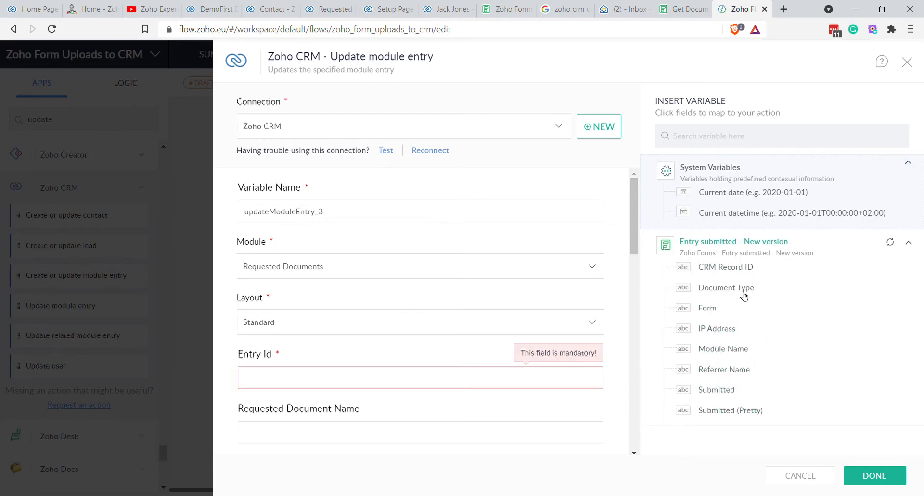
click(724, 268)
scroll(423, 282, down, 5)
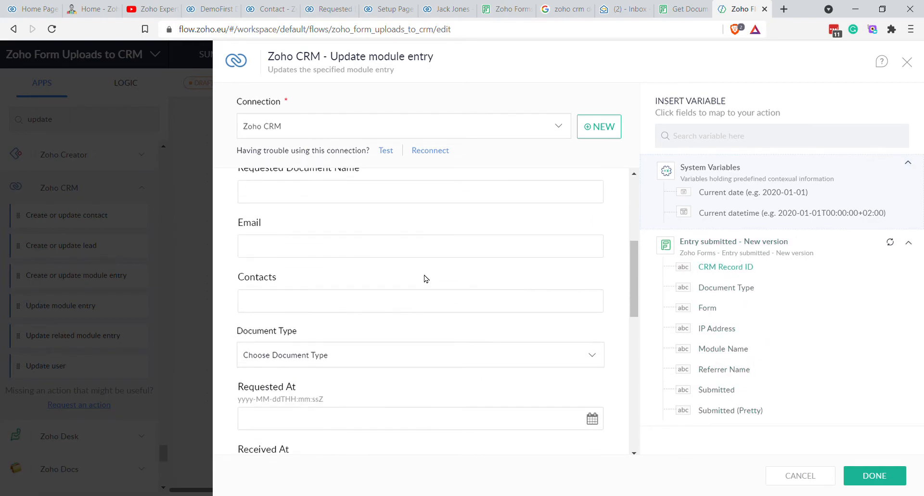
scroll(419, 293, up, 1)
scroll(416, 303, down, 1)
scroll(416, 303, down, 1)
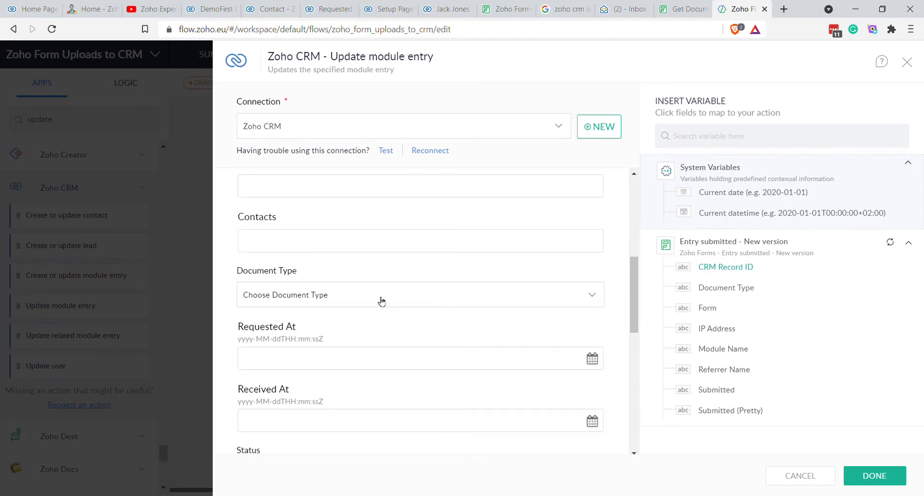
scroll(389, 328, down, 2)
Step: Set Received At to the current datetime and Status to Received, then save the step
click(351, 303)
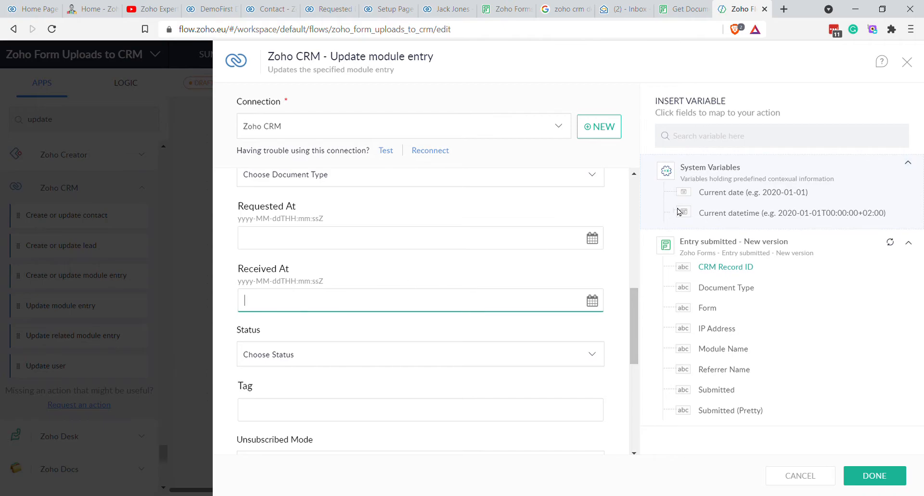
click(749, 213)
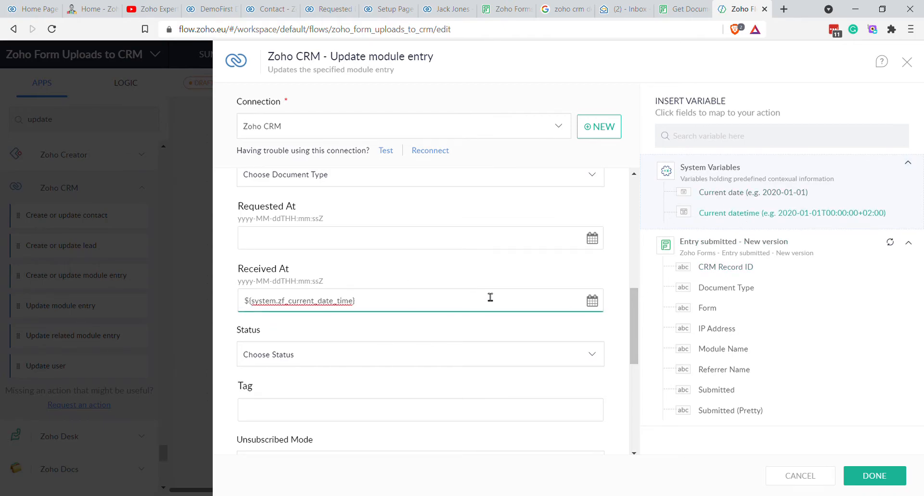
click(355, 361)
click(306, 448)
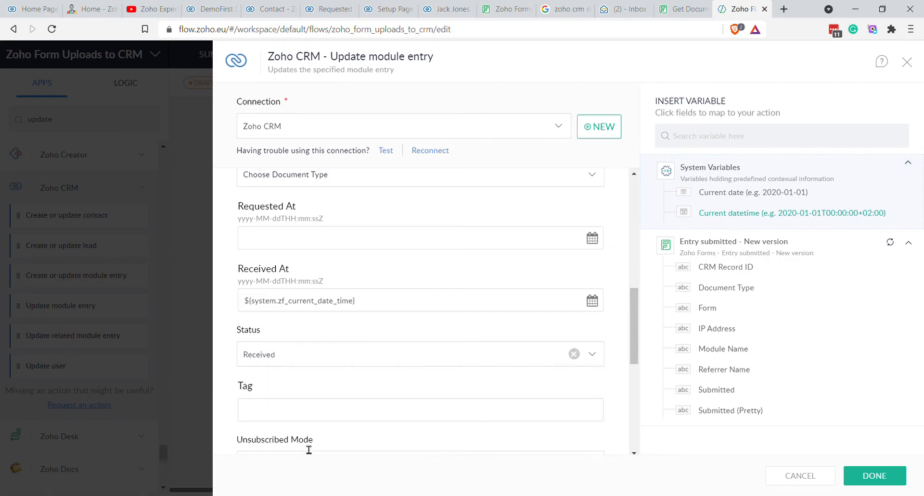
scroll(362, 326, down, 6)
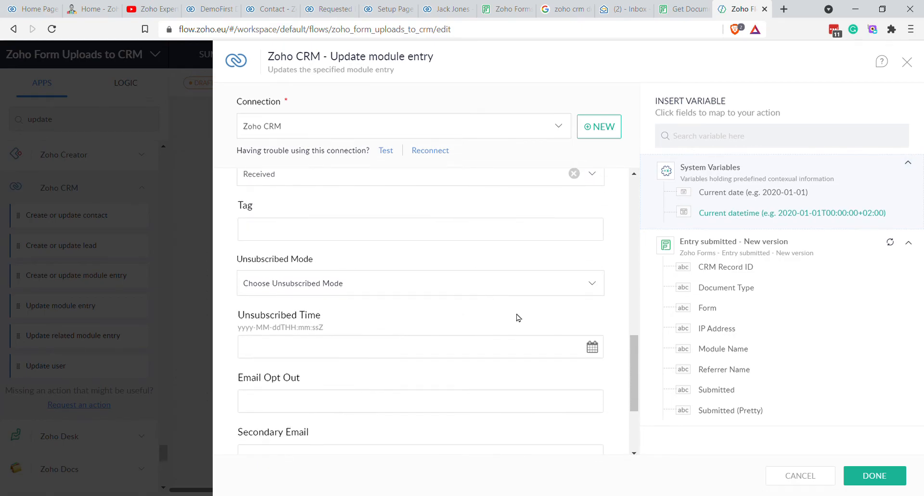
scroll(541, 356, down, 1)
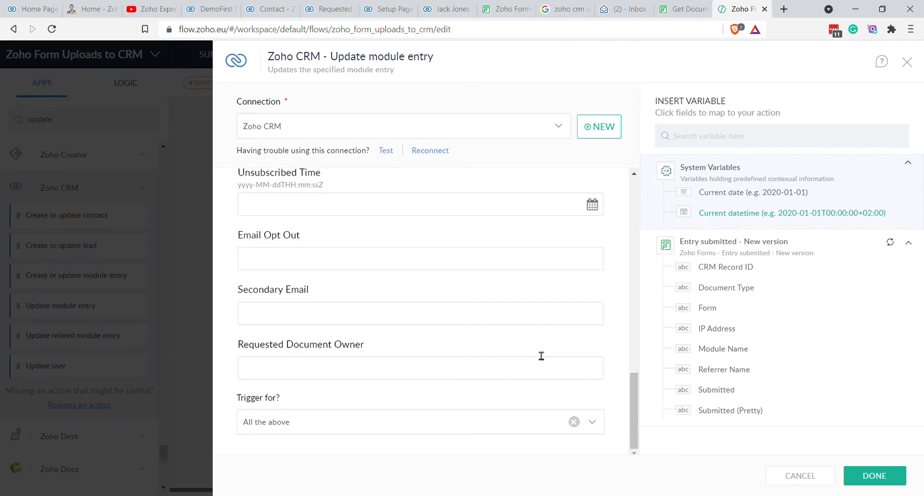
scroll(535, 353, up, 10)
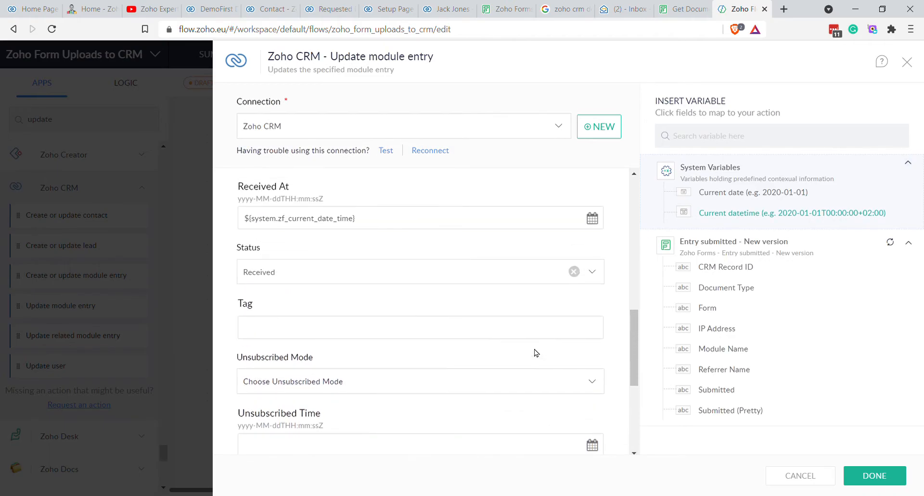
scroll(535, 353, up, 4)
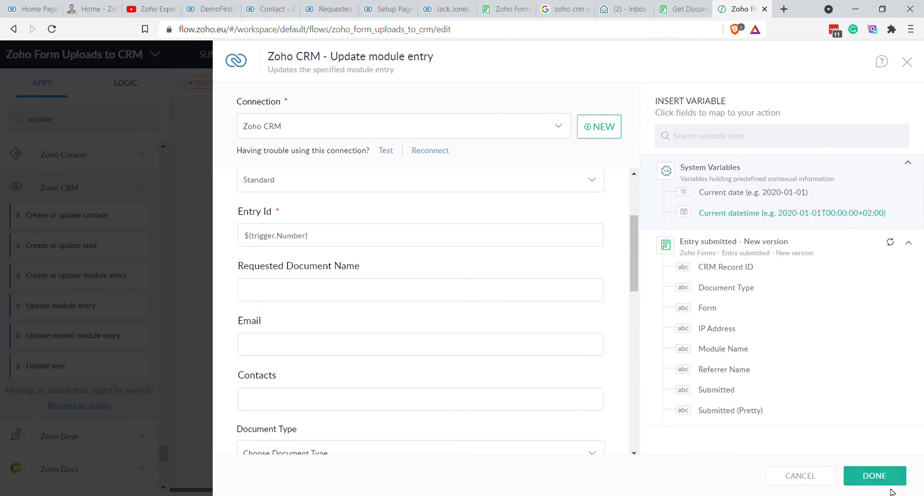
click(874, 476)
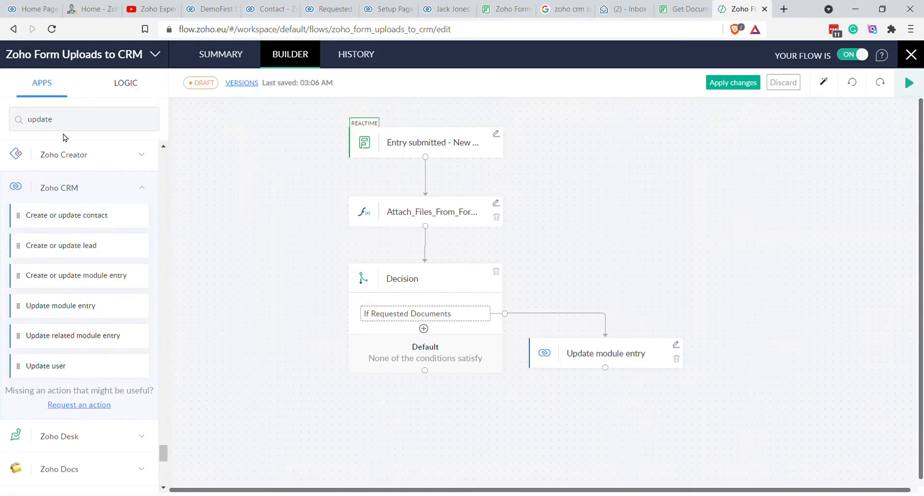
Step: Search 'crm' and add an Add note step below the update step
double_click(78, 121)
text(crm)
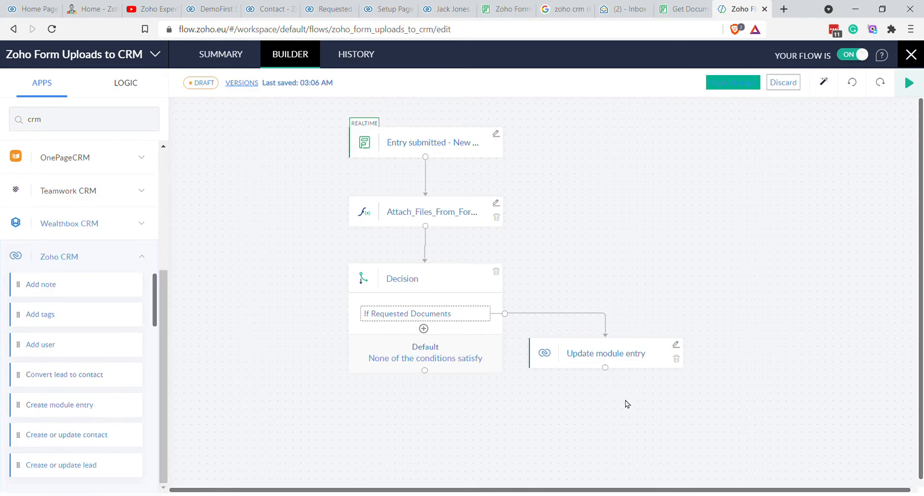
drag(39, 287, 604, 423)
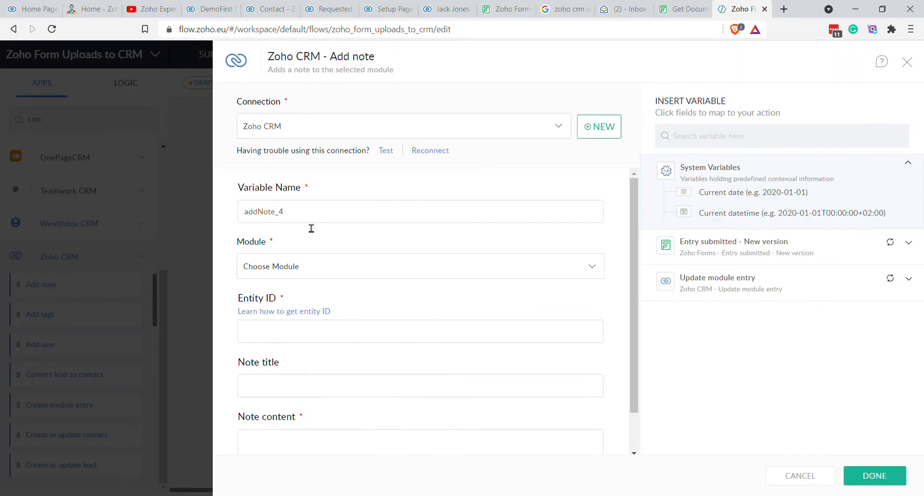
Step: Attach the note to Requested Documents, with Entity ID mapped to the CRM Record ID
click(320, 264)
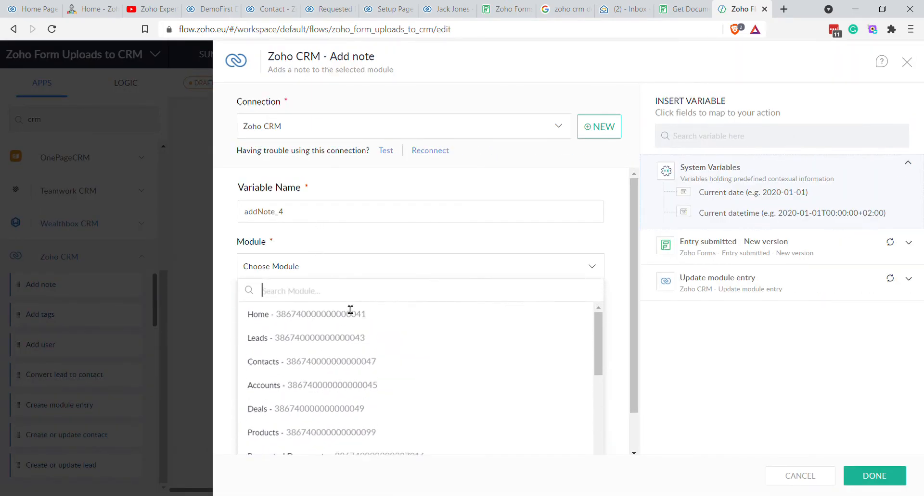
scroll(366, 399, down, 1)
scroll(367, 399, down, 2)
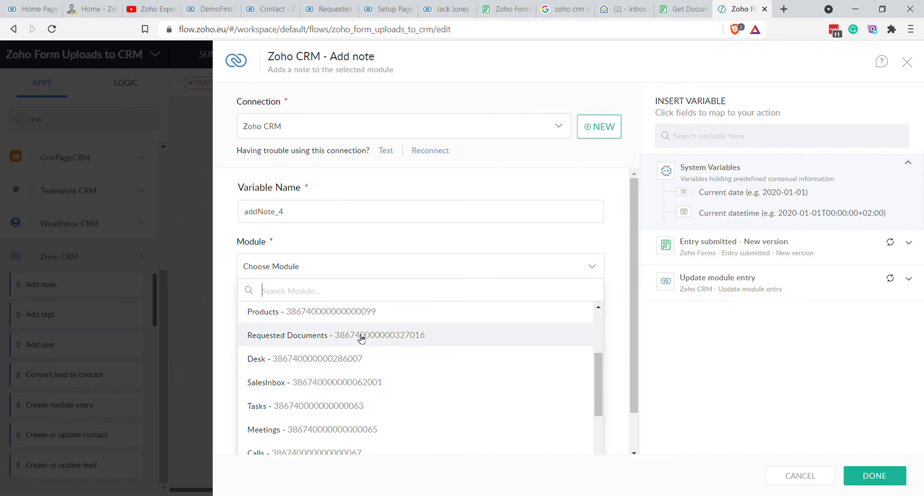
click(361, 334)
click(337, 337)
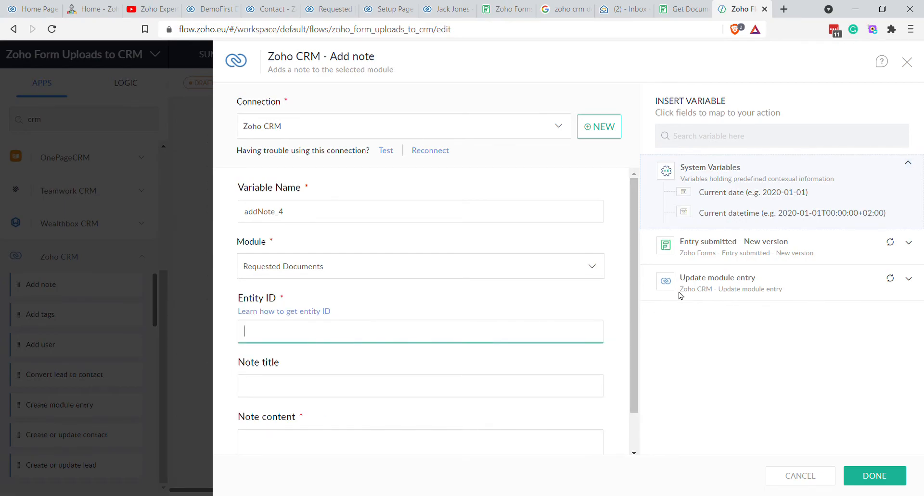
click(721, 289)
click(720, 248)
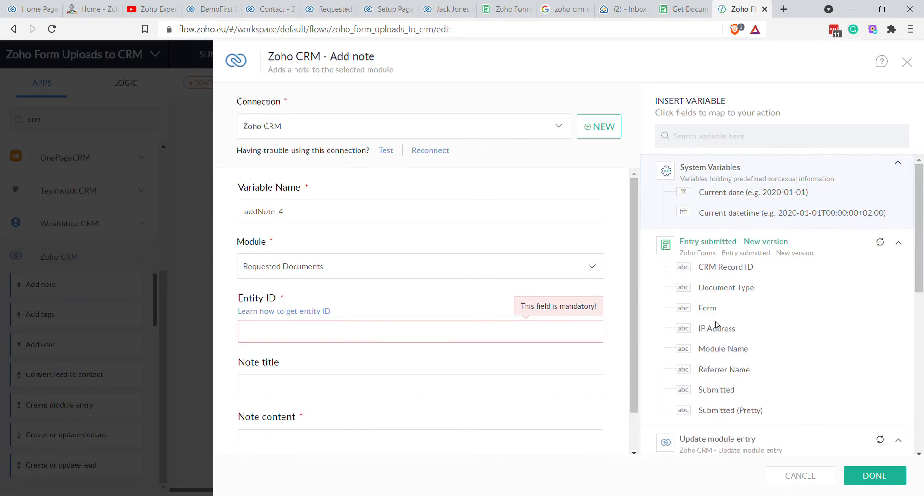
click(726, 268)
scroll(356, 346, down, 1)
click(361, 341)
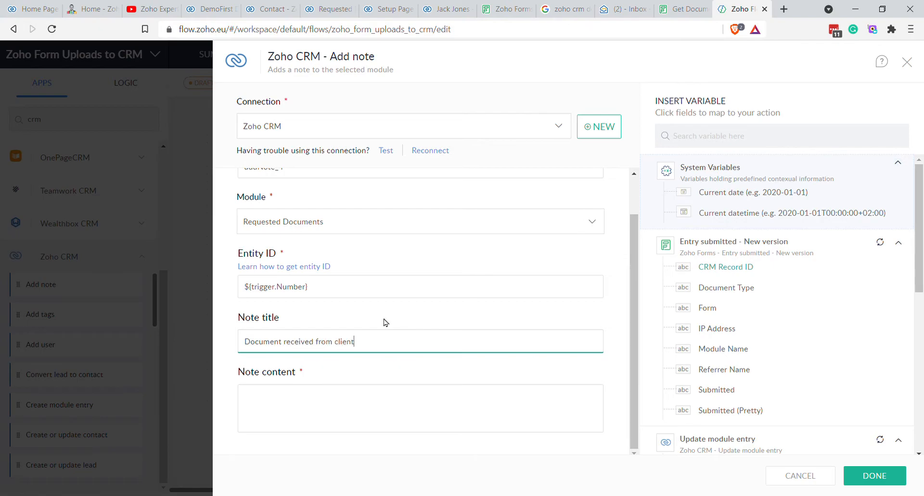
Step: Begin the note content with IP, referrer name and document type variables
key(Tab)
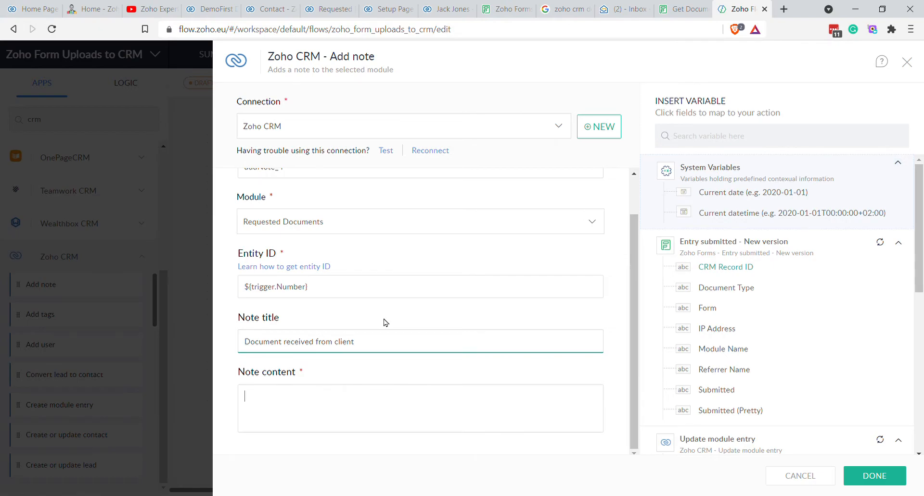
text(IP:)
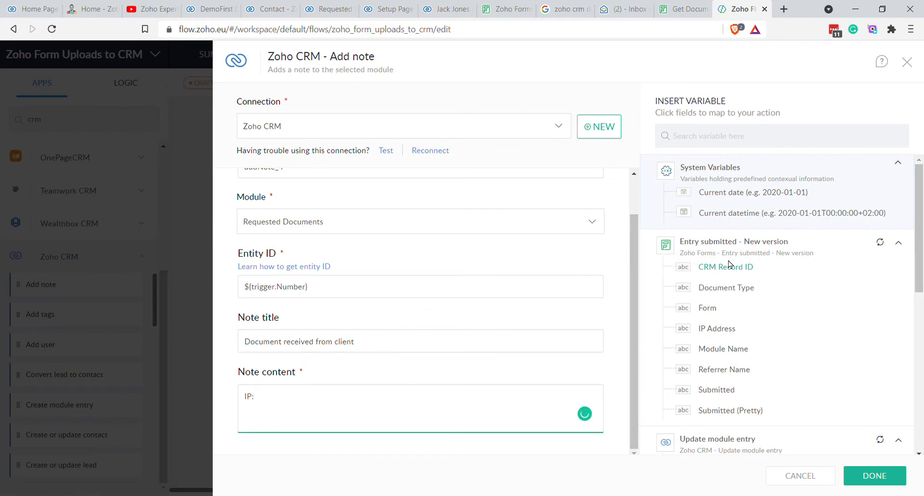
click(719, 331)
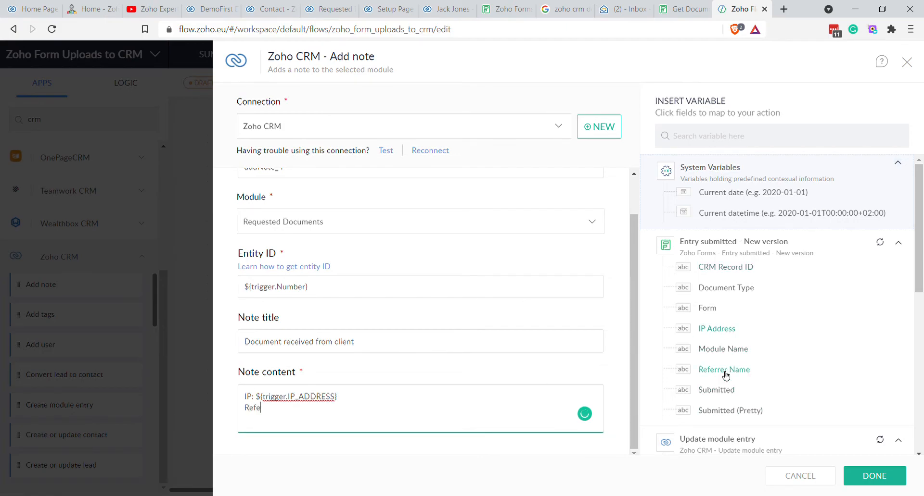
click(725, 372)
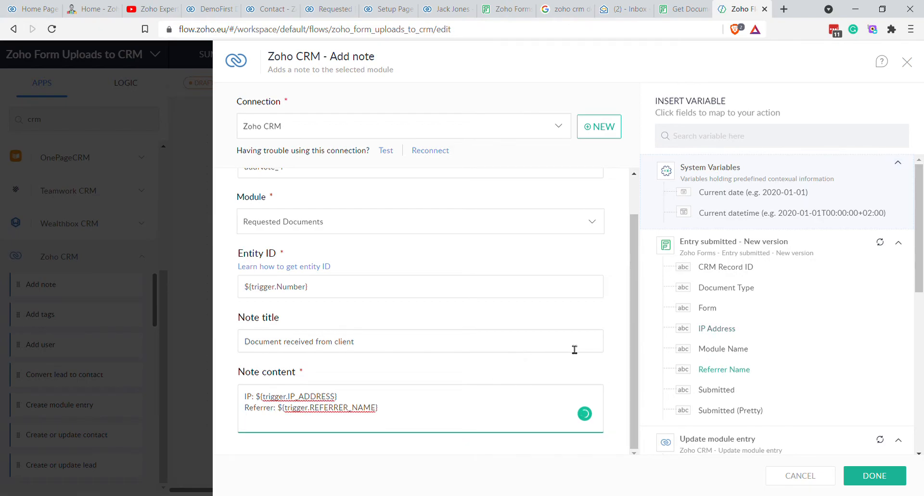
text(Document Type:)
click(710, 288)
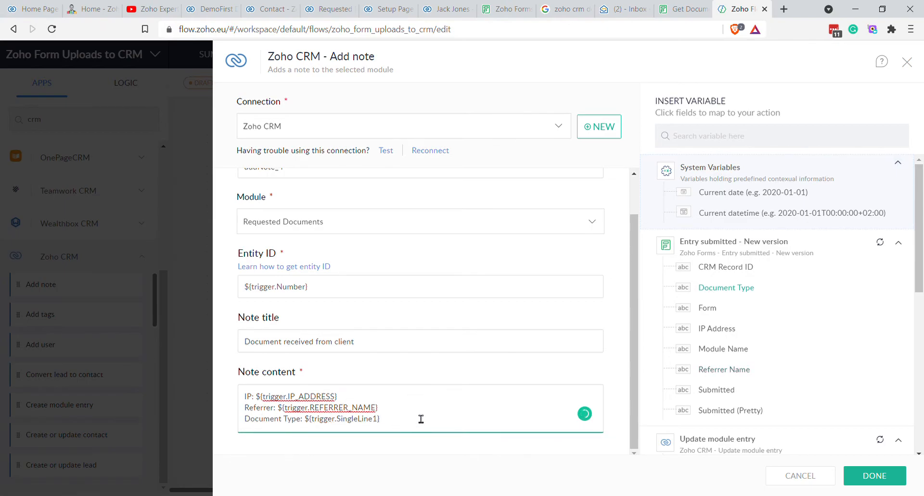
Step: Add 'CRM Record ID:' and 'Module Name:' lines with their variables to the note
key(Return)
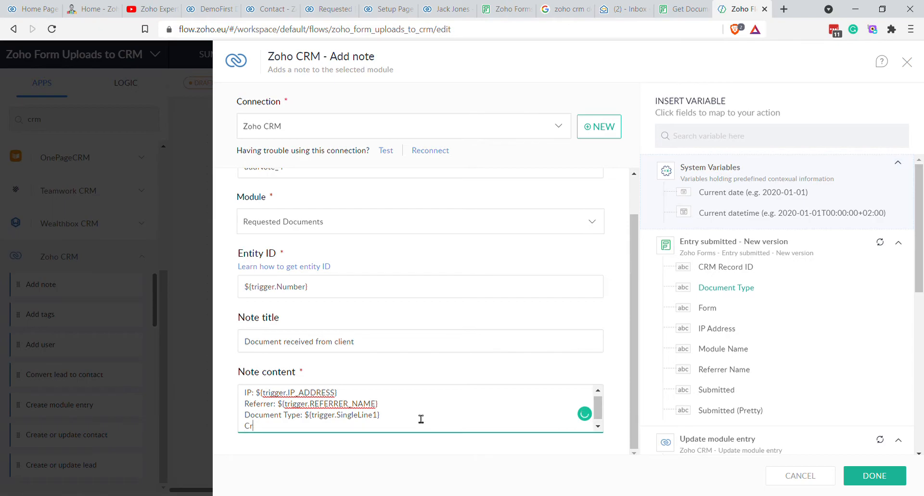
text(CRM Record ID:)
click(732, 269)
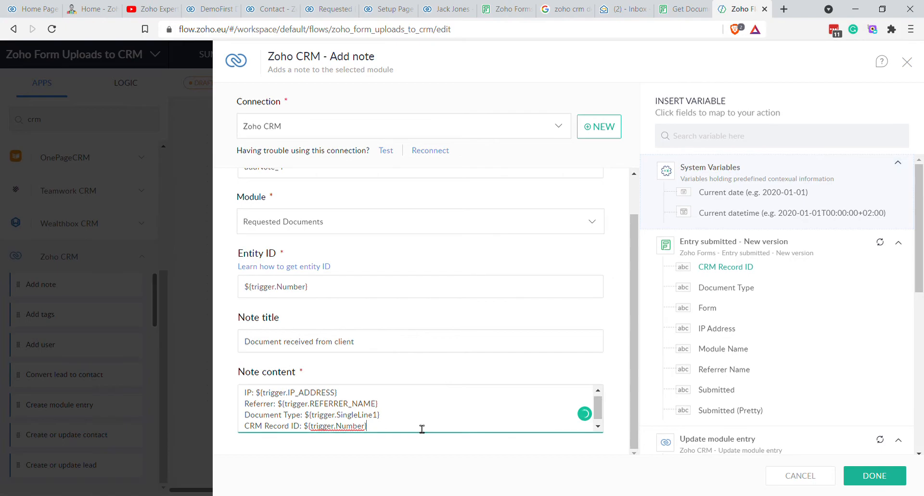
key(Return)
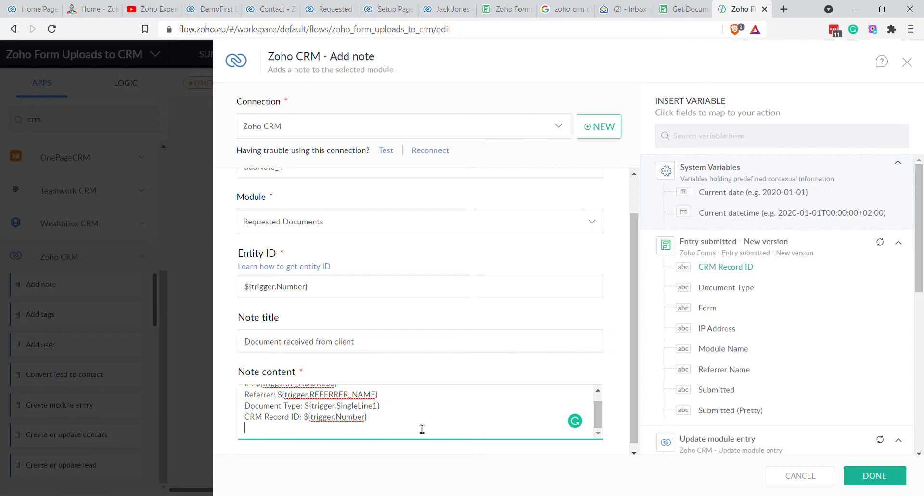
text(Module Na)
key(BackSpace)
click(719, 349)
scroll(397, 425, up, 1)
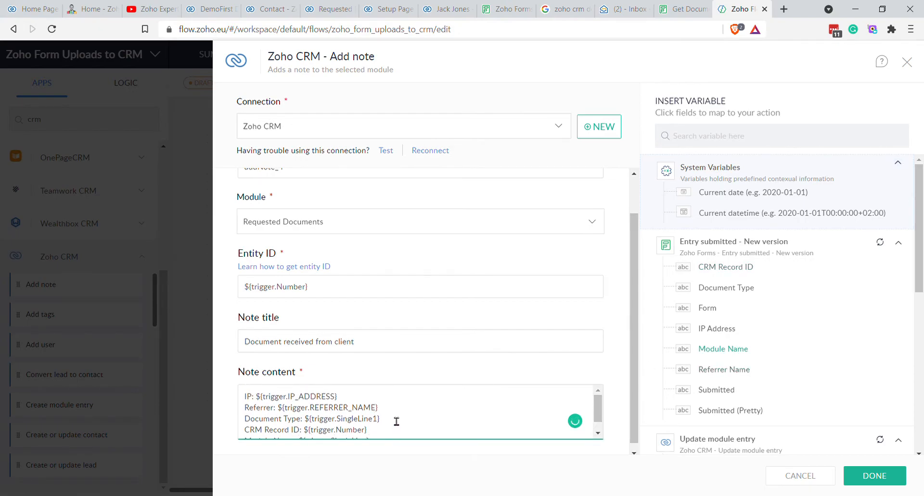
scroll(382, 407, down, 1)
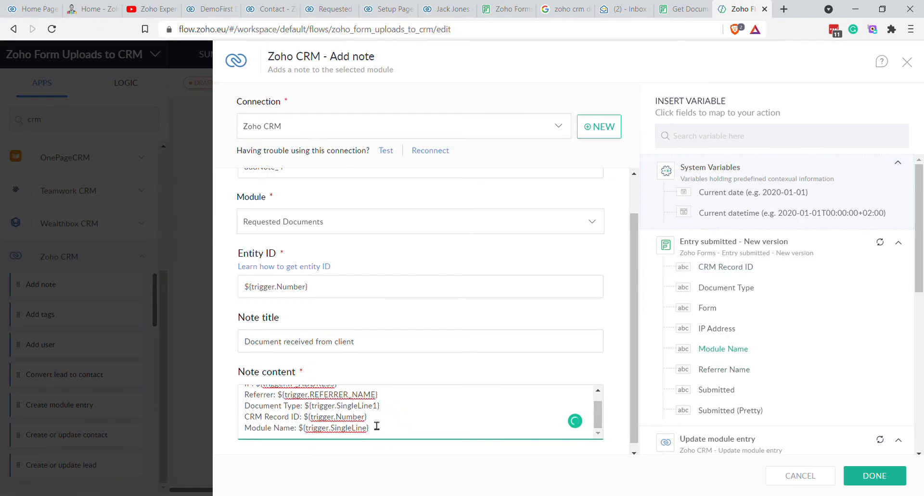
scroll(306, 409, up, 1)
scroll(315, 421, down, 1)
scroll(346, 435, up, 1)
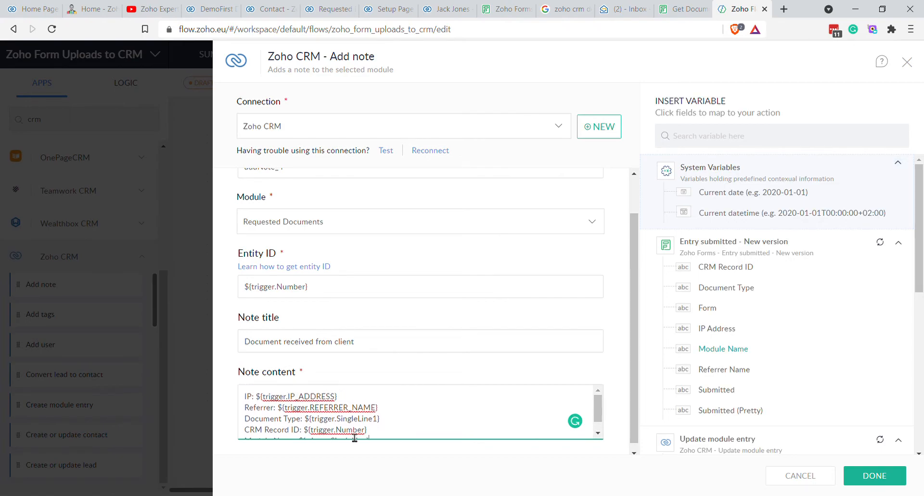
scroll(383, 421, down, 1)
Step: Add an Uploaded Files line using the FileUpload variable, then save the note step
key(Return)
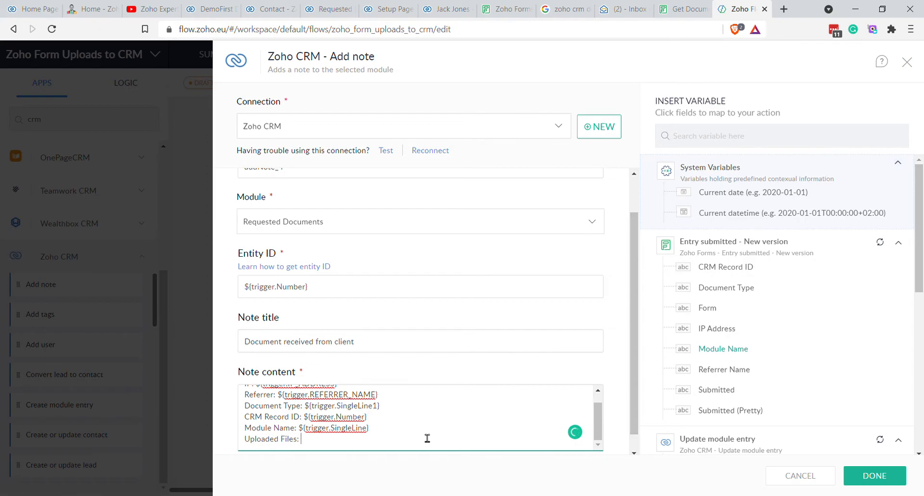
click(732, 371)
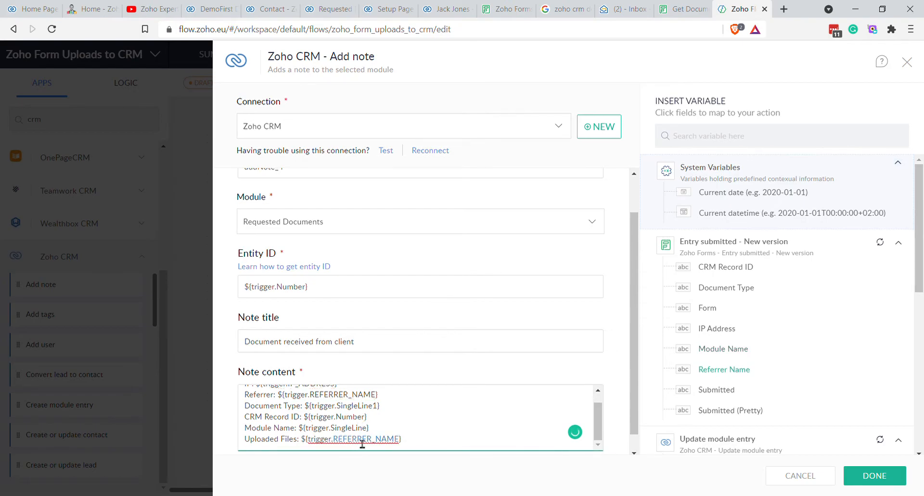
double_click(361, 443)
text(FileUpload)
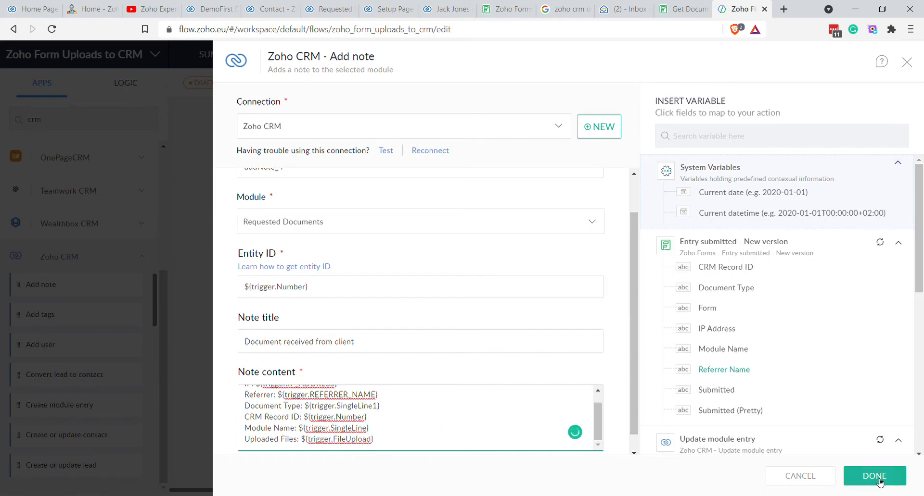
click(874, 477)
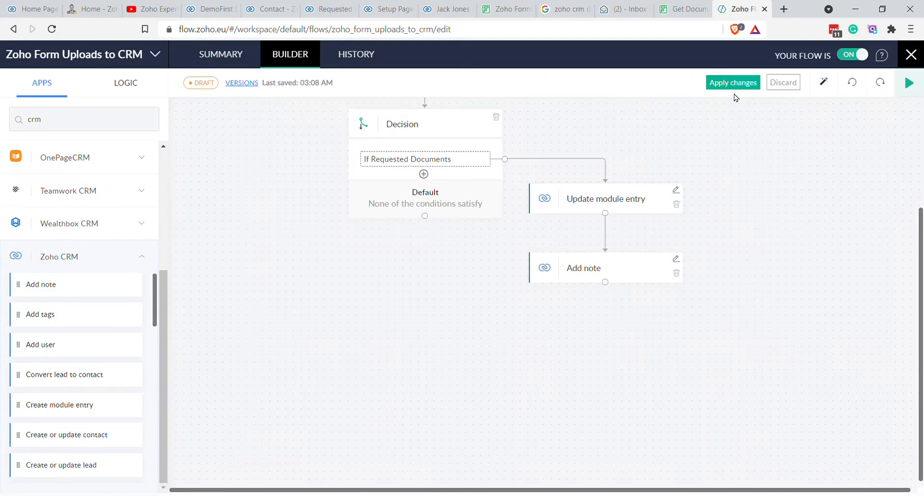
Step: Rename the steps 'Update Requested Documents Record' and 'Add note to Requested Documents Record', then apply changes
click(635, 269)
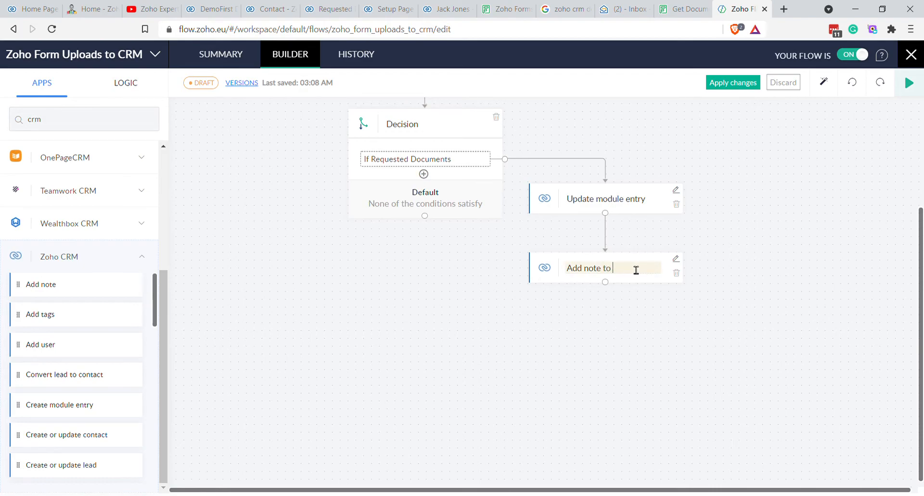
text(Documents Record)
key(Return)
text(Requested Documents Record)
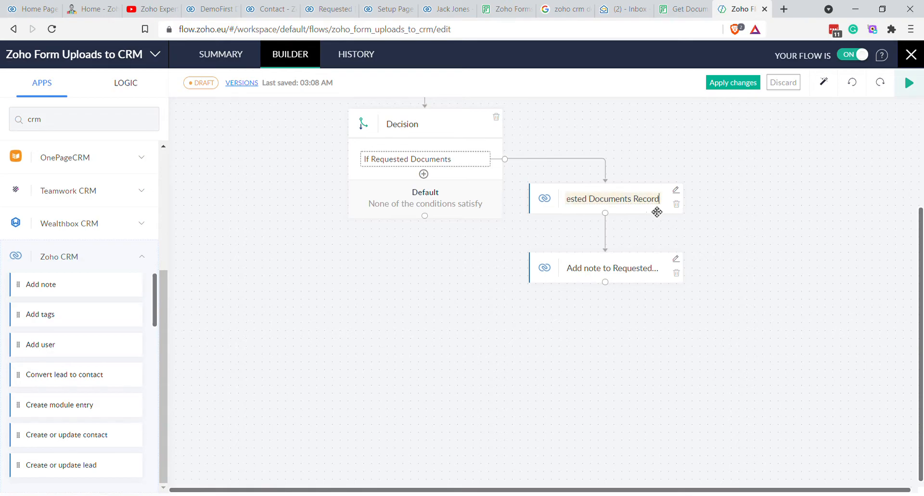
key(Return)
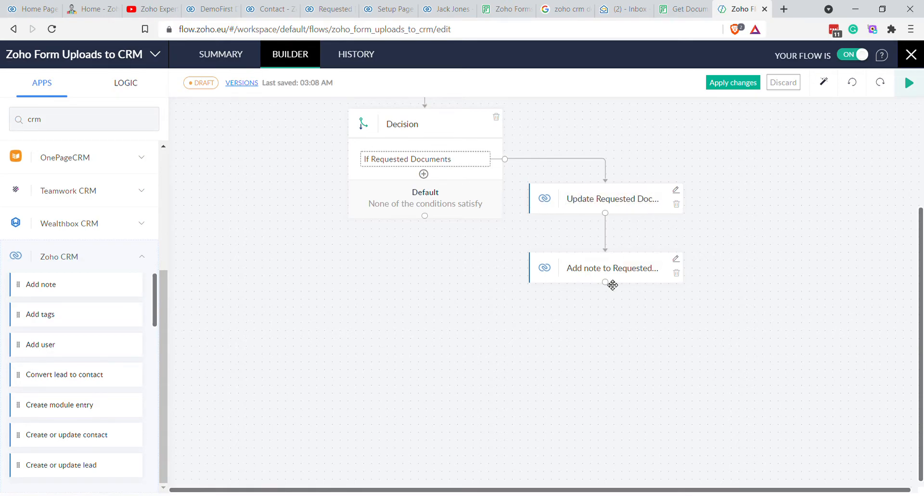
click(722, 92)
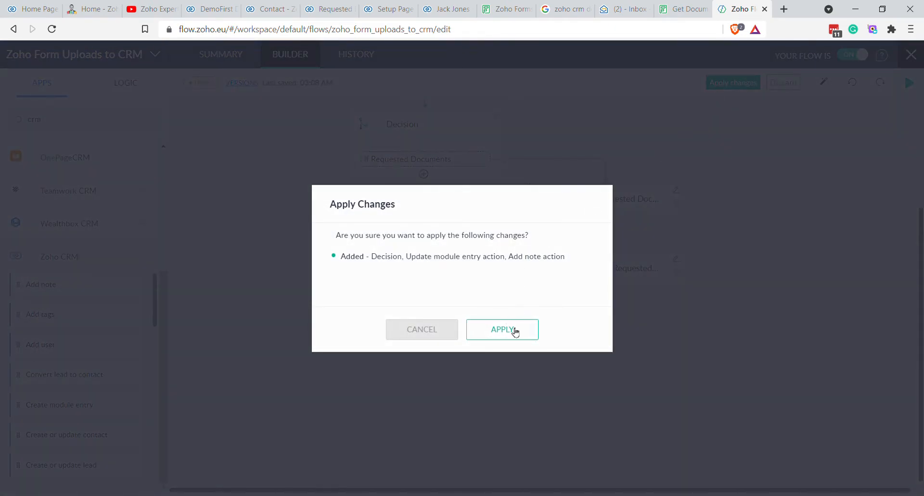
click(515, 332)
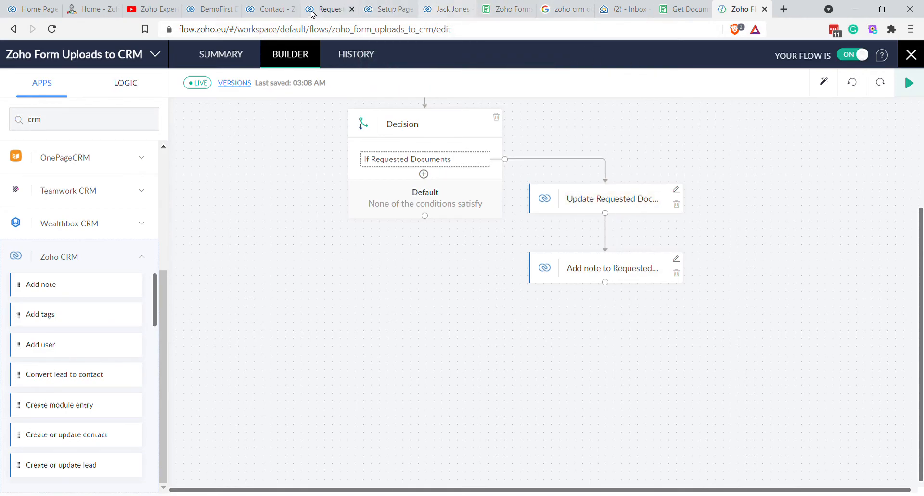
Step: Review the Proof of Address reminder emails in the mail inbox
click(91, 5)
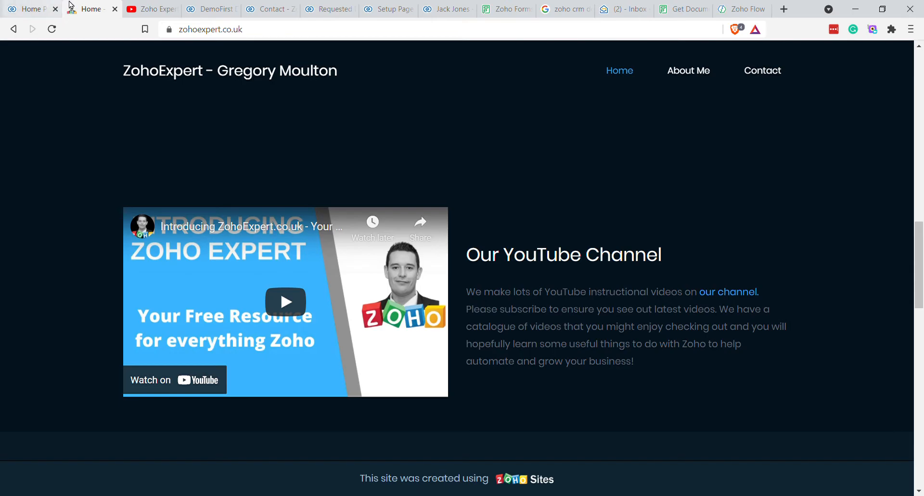
click(622, 10)
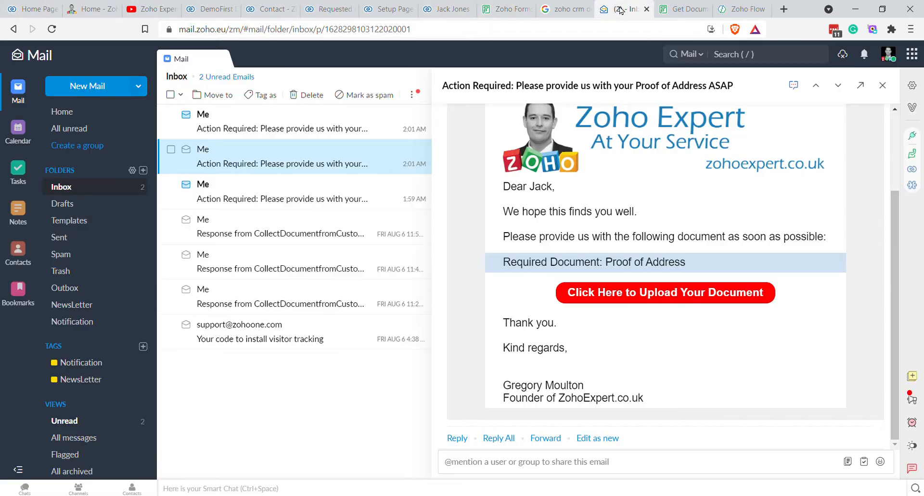
click(297, 122)
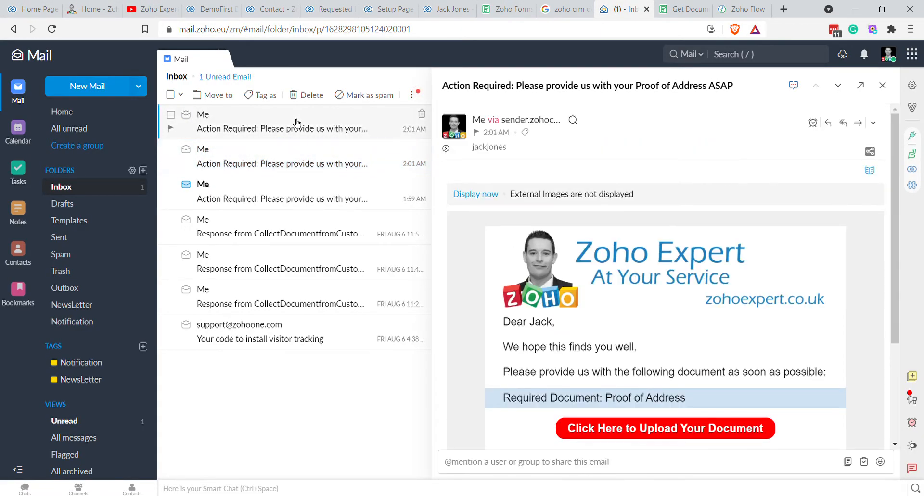
click(276, 207)
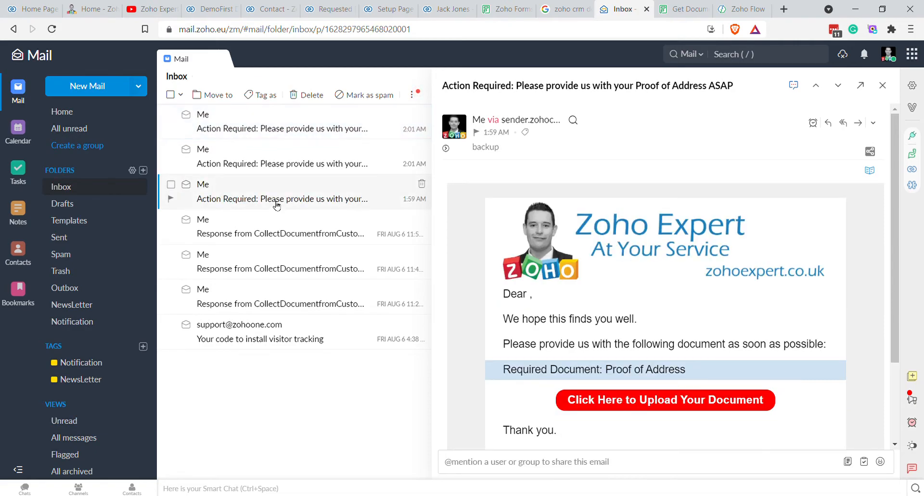
click(301, 137)
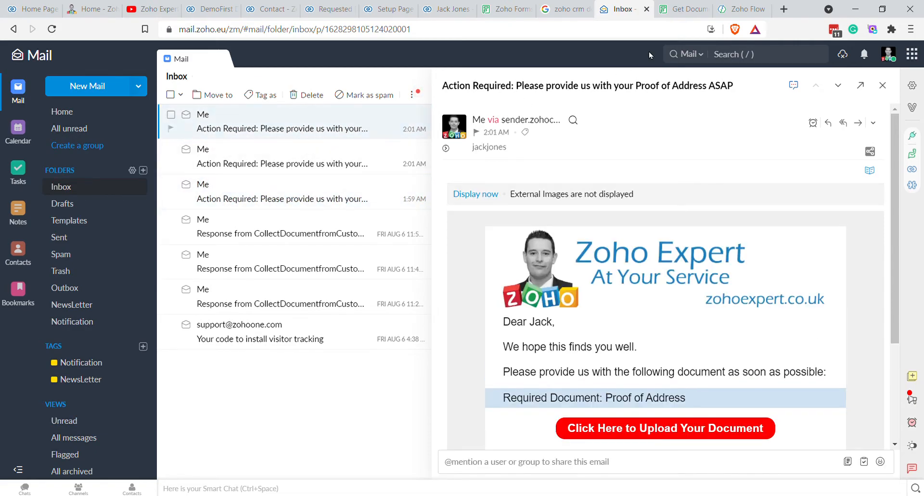
Step: Select both records in the Requested Documents list and delete them
click(435, 14)
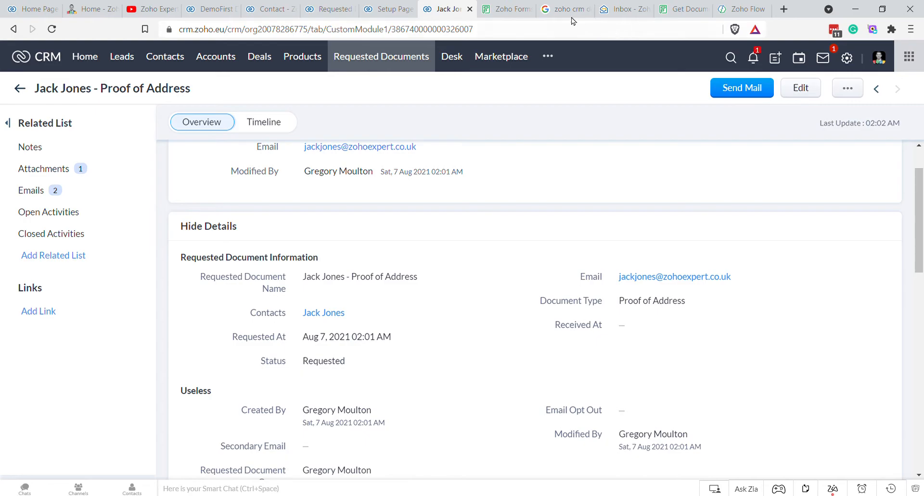
click(390, 9)
click(312, 14)
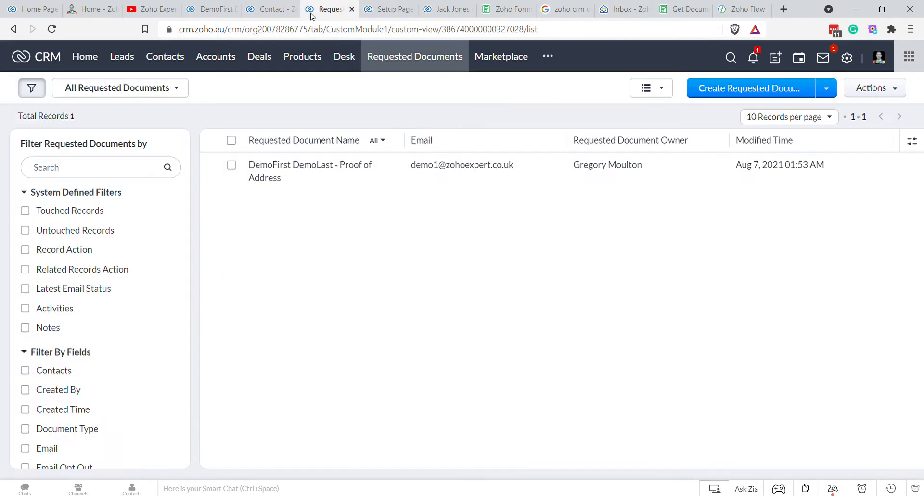
click(231, 165)
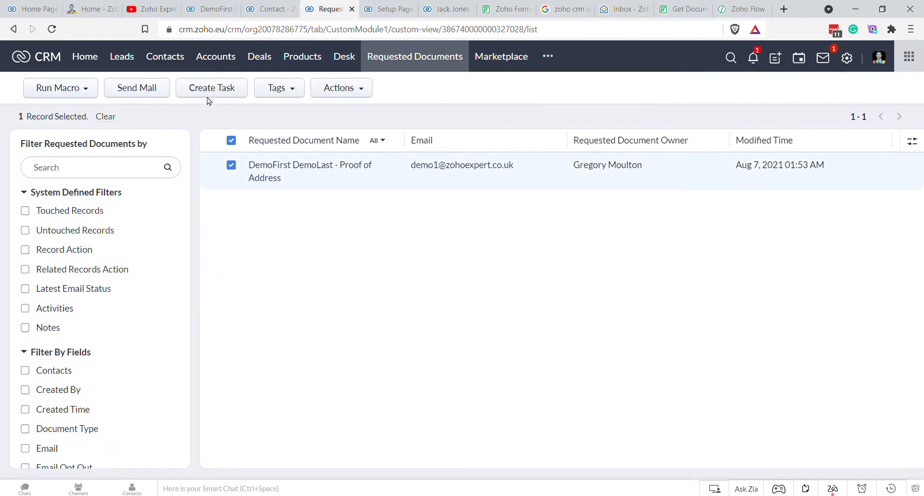
click(395, 62)
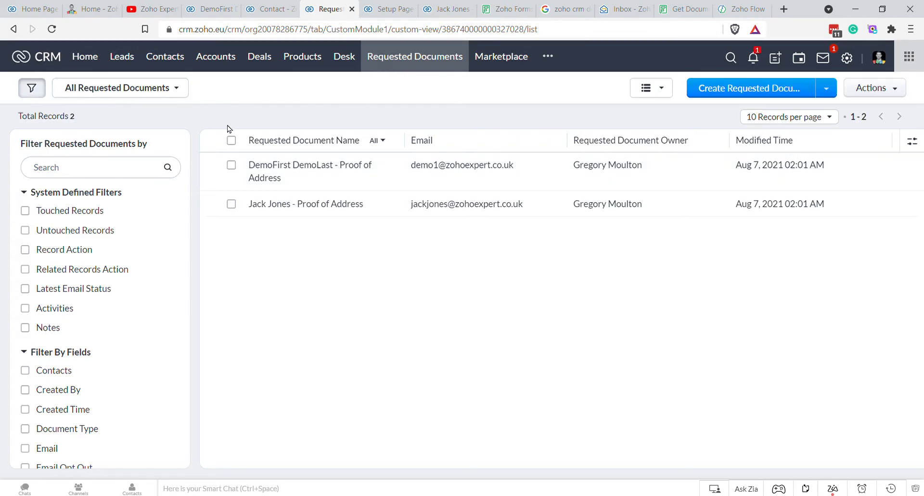
click(231, 142)
click(343, 88)
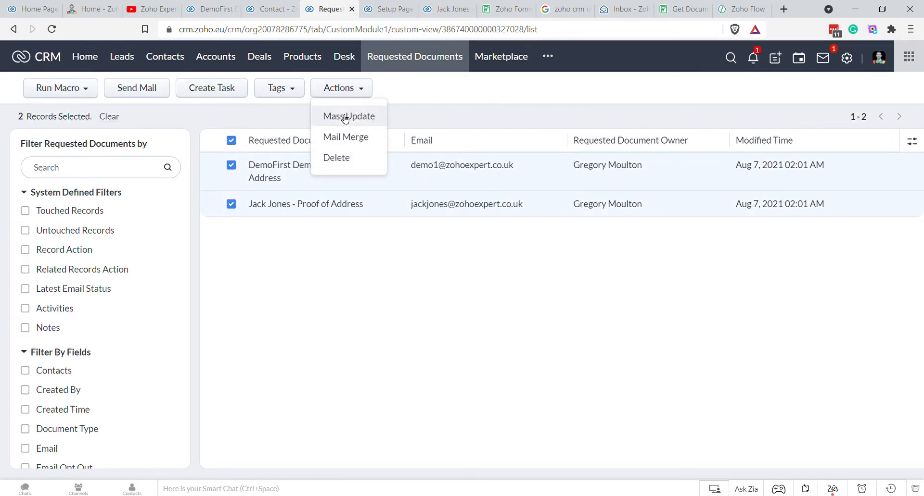
click(344, 161)
click(426, 114)
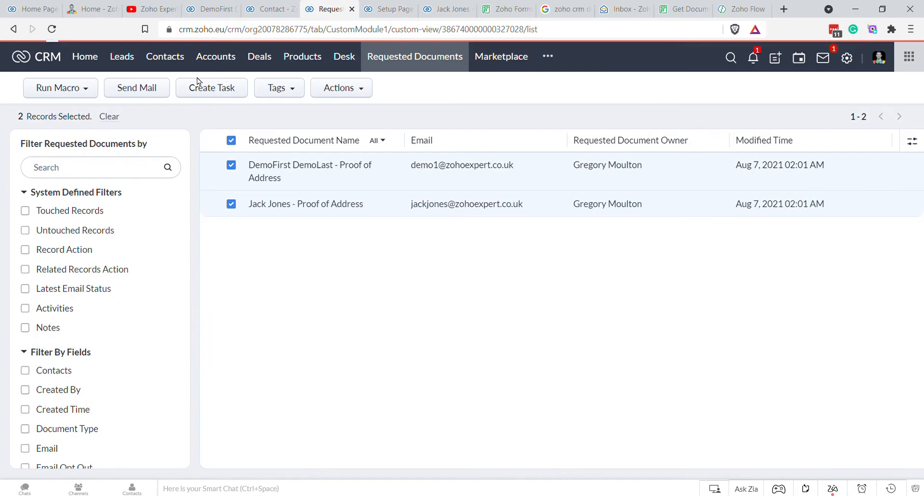
Step: Show the Contacts list and close the record, setup, forms, search and upload-form tabs
click(155, 57)
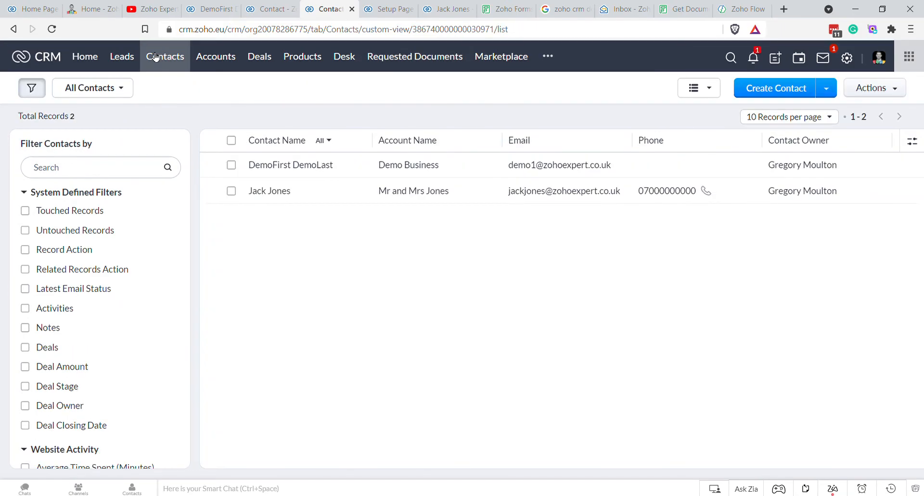
click(470, 9)
click(410, 9)
click(411, 9)
click(411, 9)
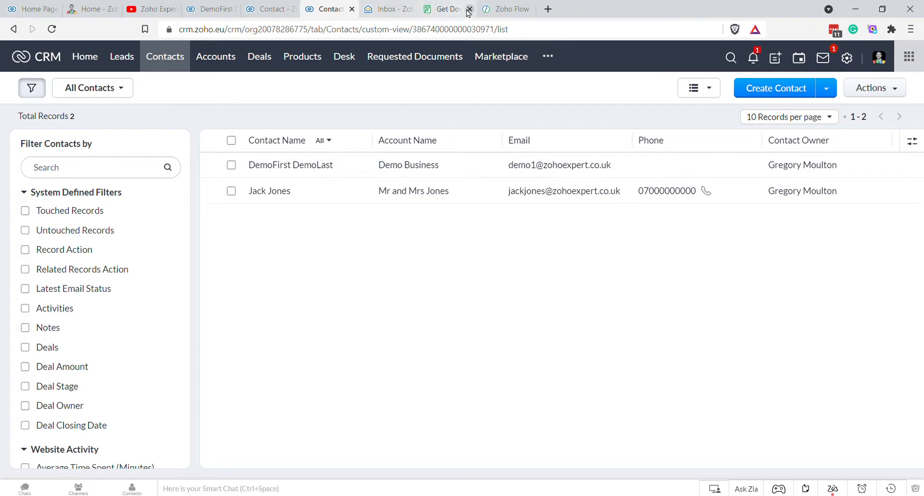
click(469, 9)
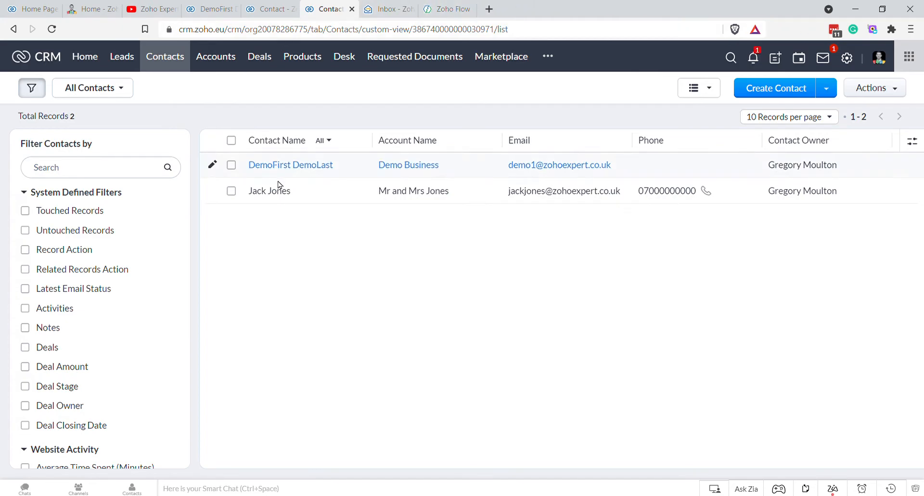
click(476, 9)
click(380, 10)
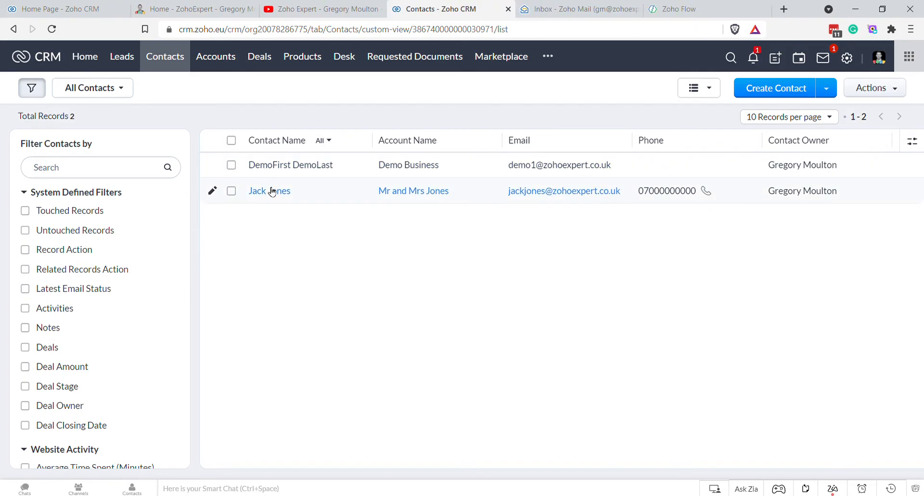
Step: Create a Proof of Address request from the second contact's record
click(272, 191)
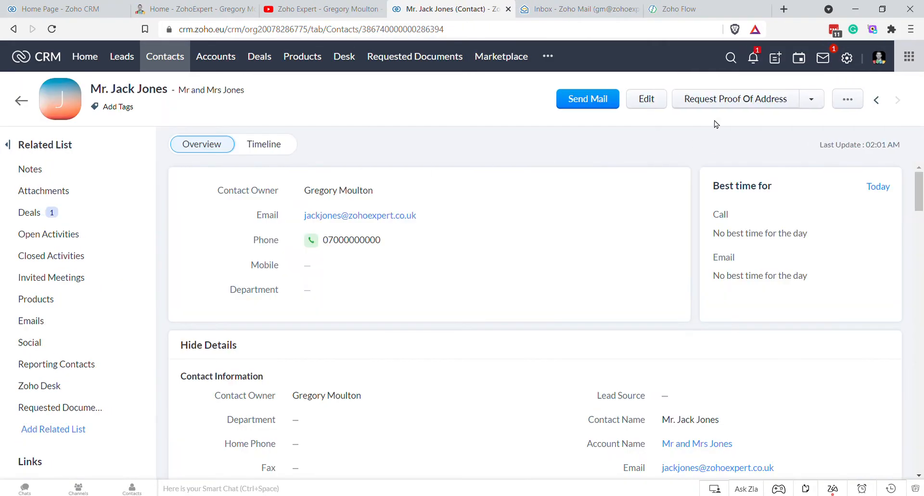
click(725, 104)
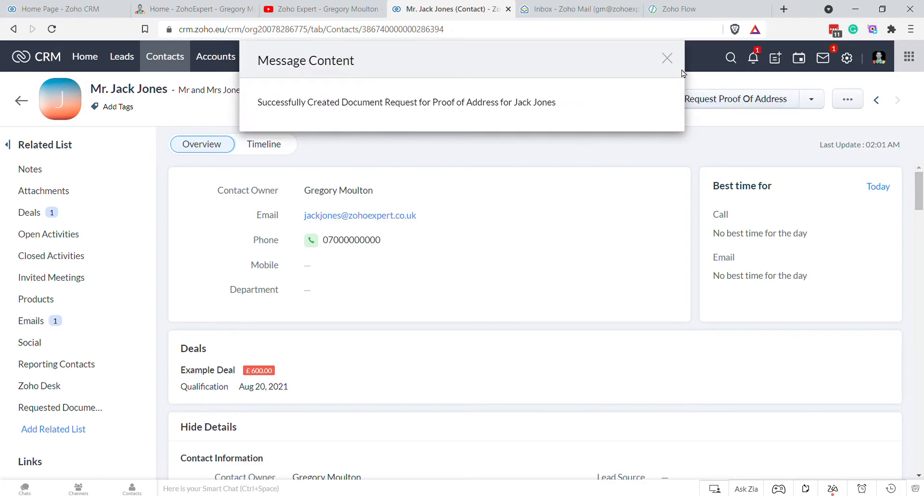
click(667, 57)
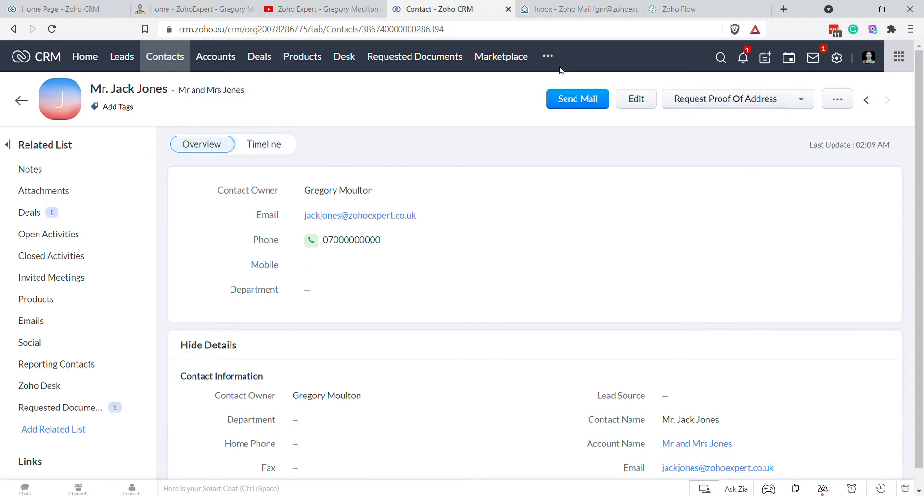
Step: Check the contact's Proof of Address request details, then go to the mail inbox
click(452, 59)
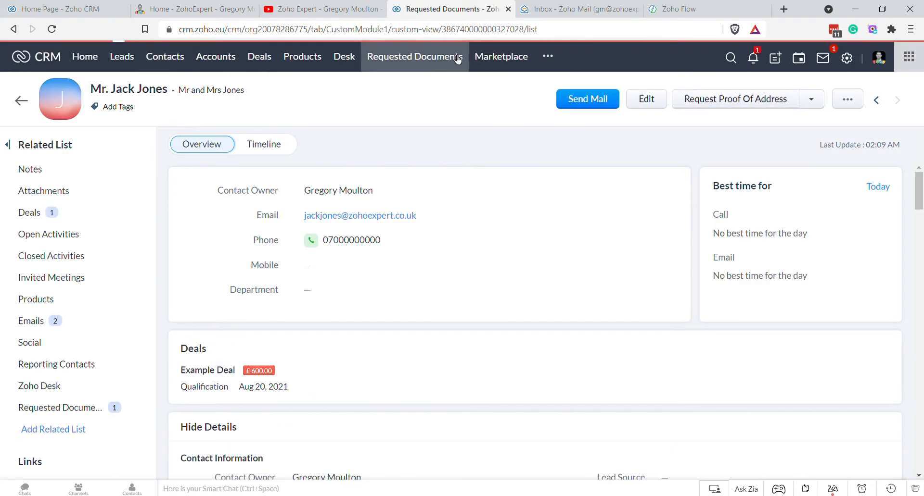
click(354, 165)
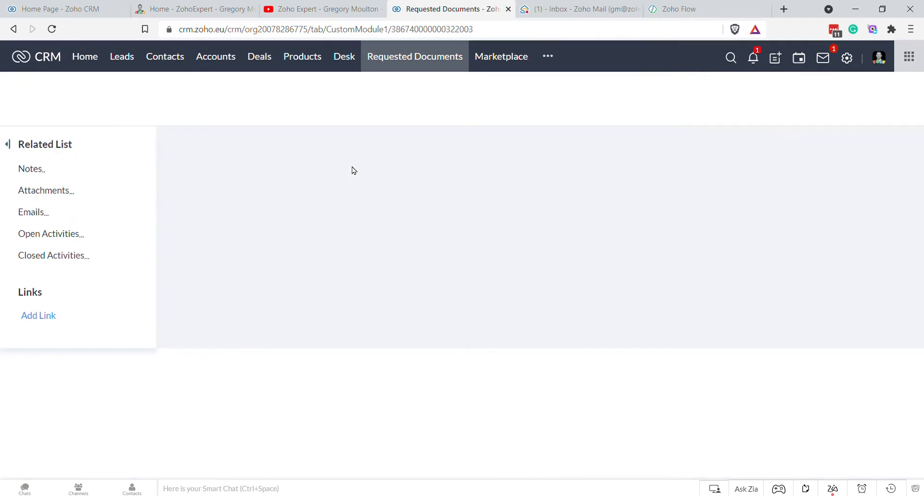
scroll(598, 262, down, 3)
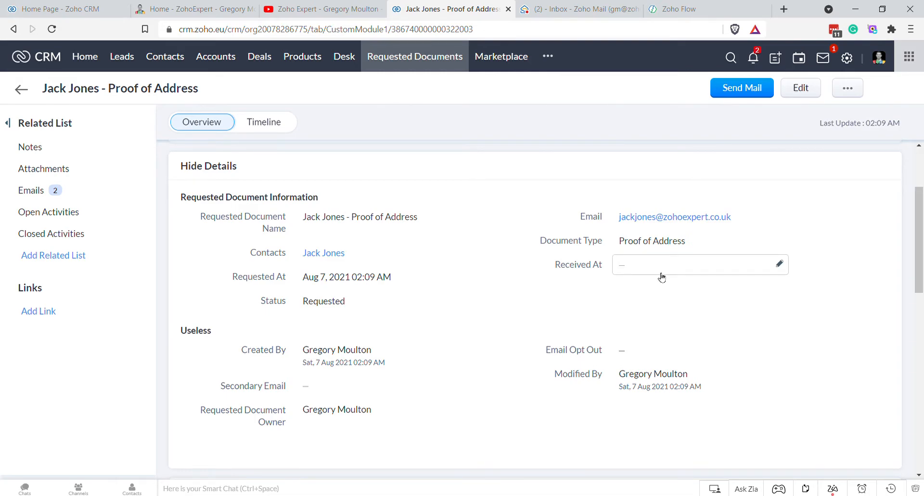
click(560, 11)
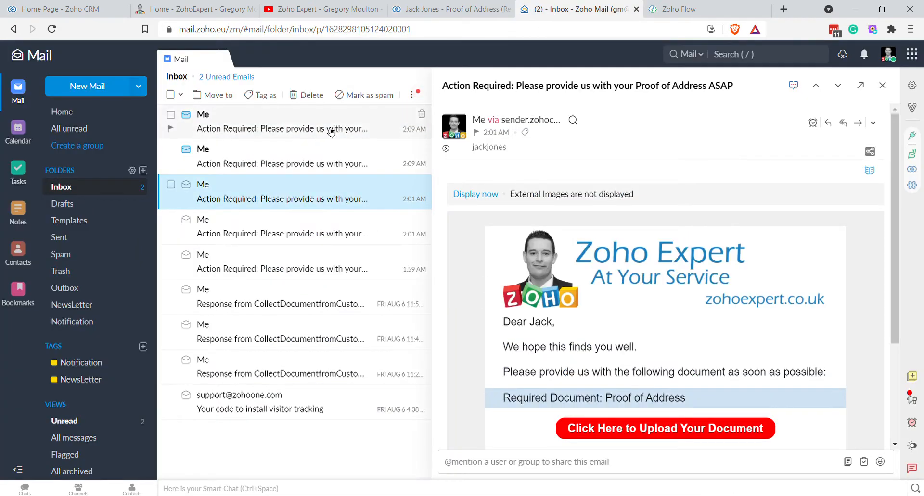
Step: Submit a Proof of Address image through the emailed upload form, then return to the CRM record
click(693, 435)
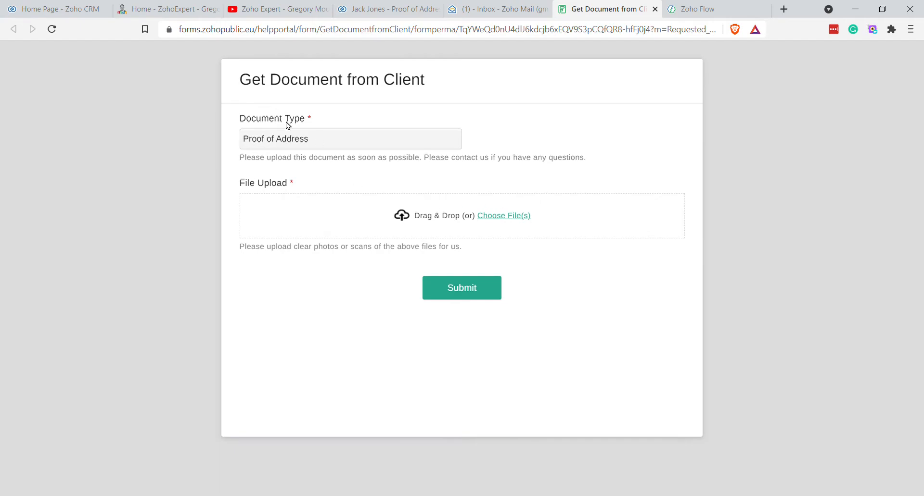
click(461, 297)
click(390, 207)
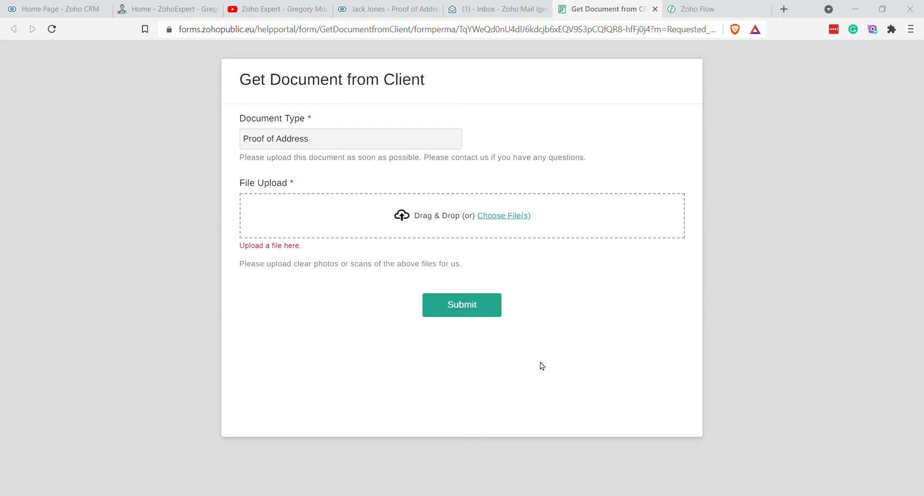
click(456, 334)
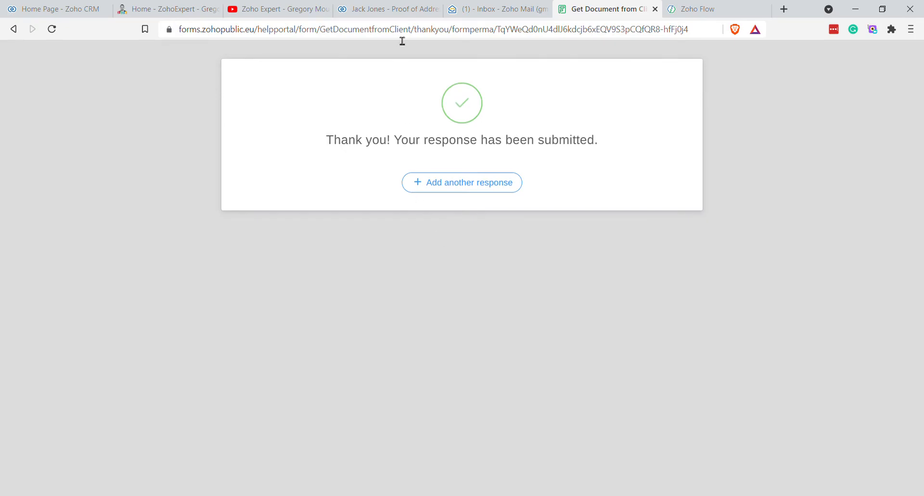
click(387, 9)
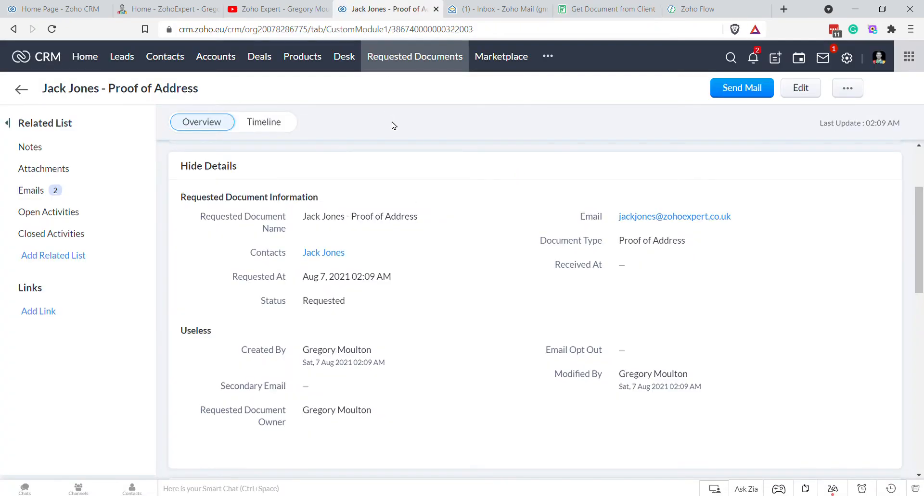
Step: Reload the record and verify Status Received, Received At Aug 7, 2021 02:10 AM, and the note
key(F5)
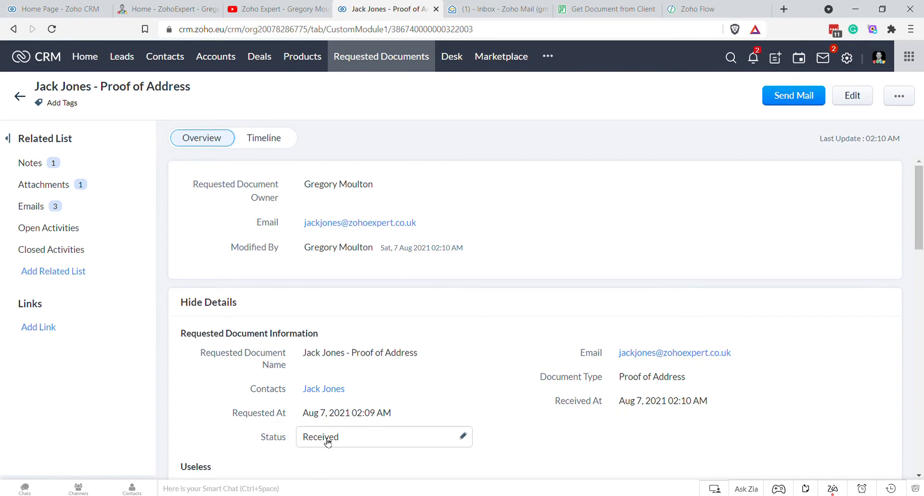
scroll(560, 377, down, 4)
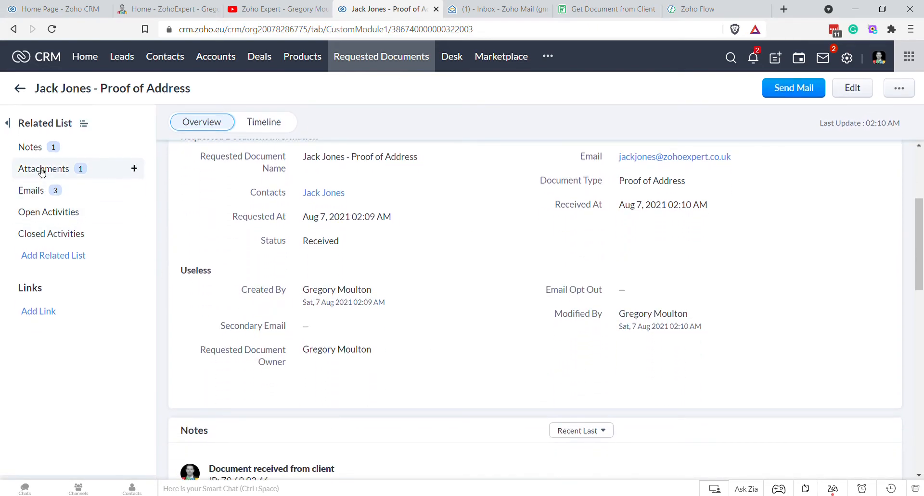
click(31, 148)
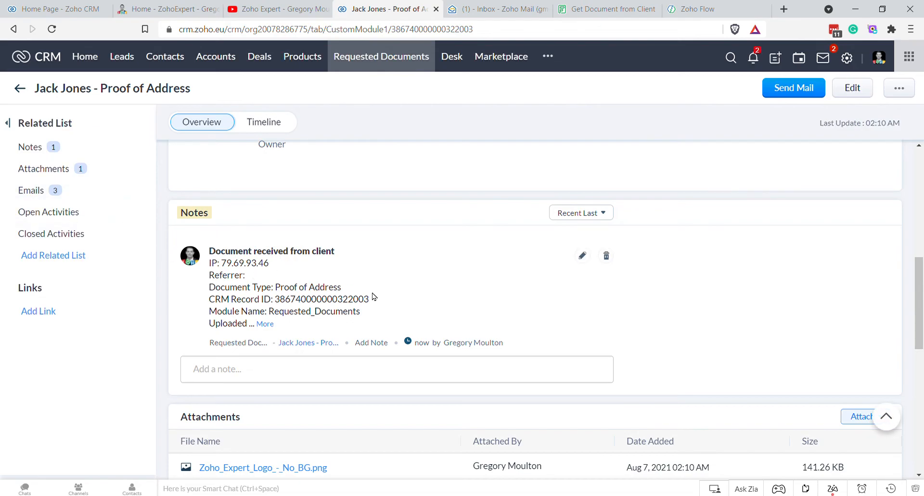
scroll(373, 296, down, 1)
click(264, 264)
scroll(284, 191, down, 1)
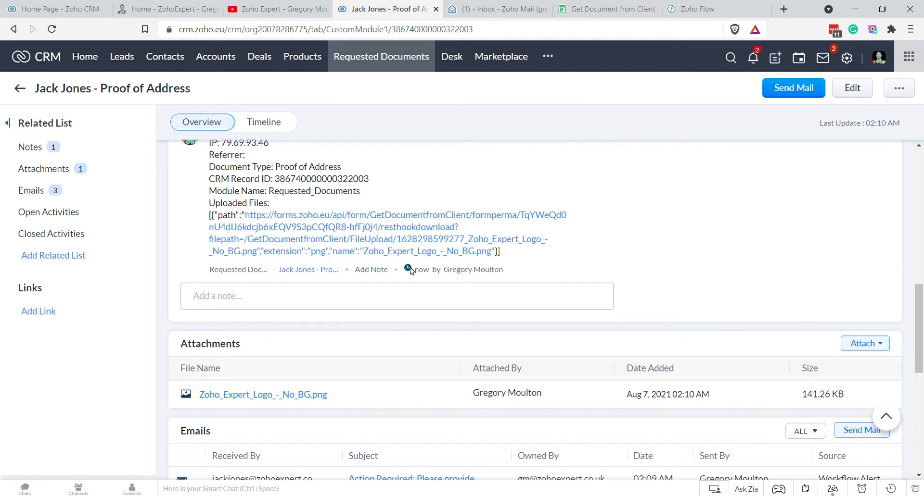
scroll(532, 351, up, 8)
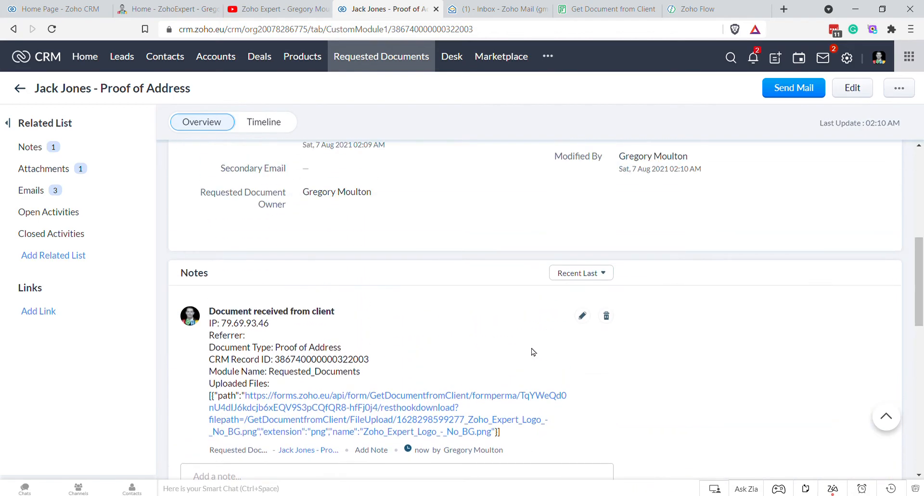
scroll(536, 347, up, 2)
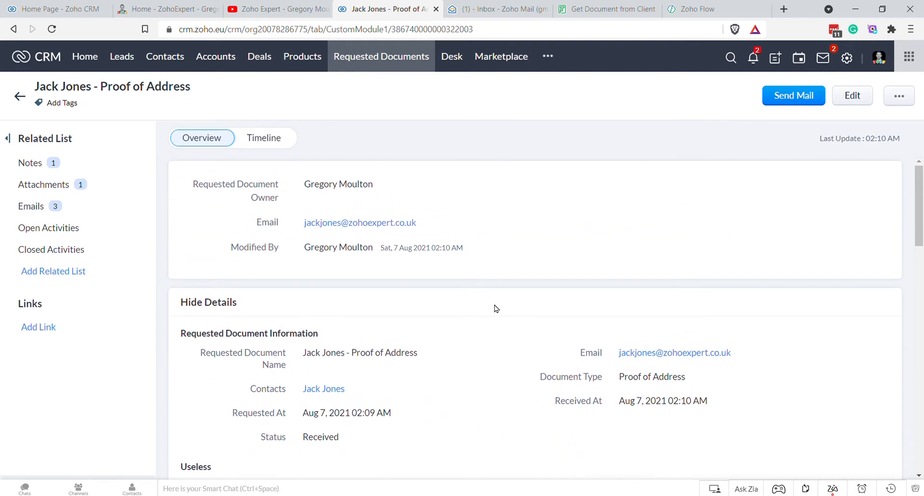
scroll(500, 245, down, 2)
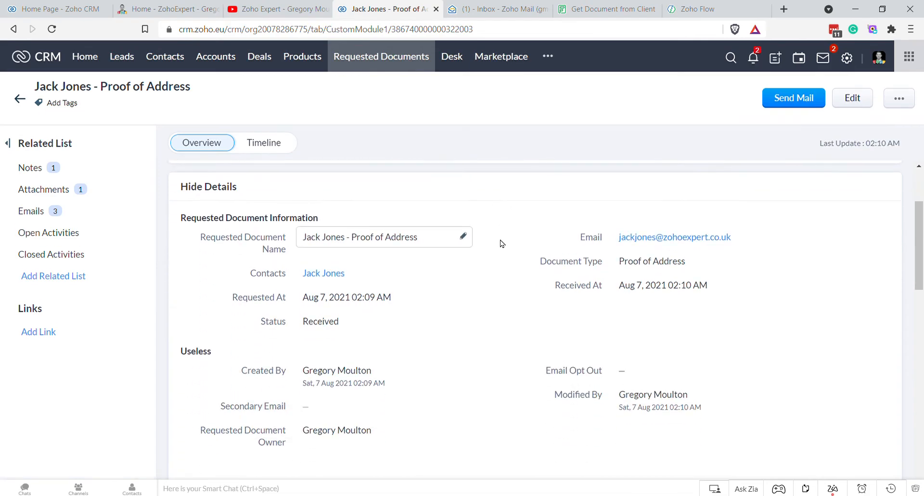
scroll(501, 243, down, 1)
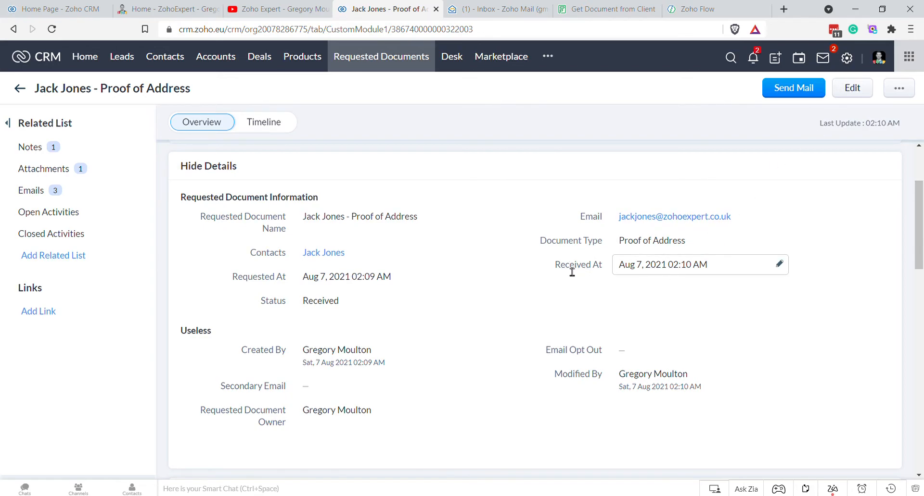
drag(556, 265, 605, 267)
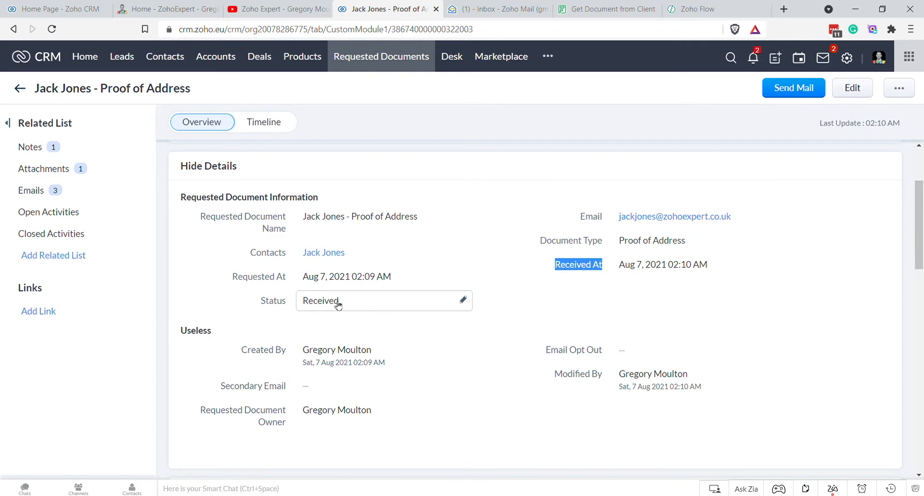
click(551, 287)
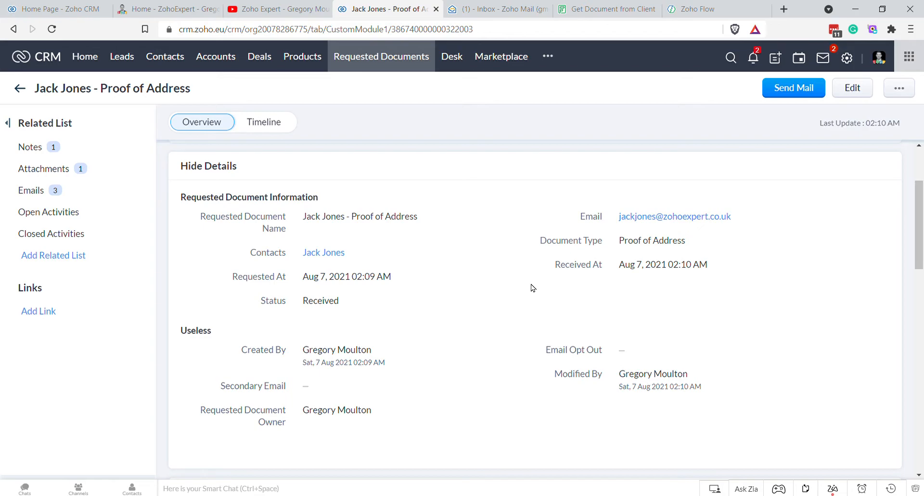
Step: Go through CRM Setup to the Workflow Rules list under Automation
click(848, 59)
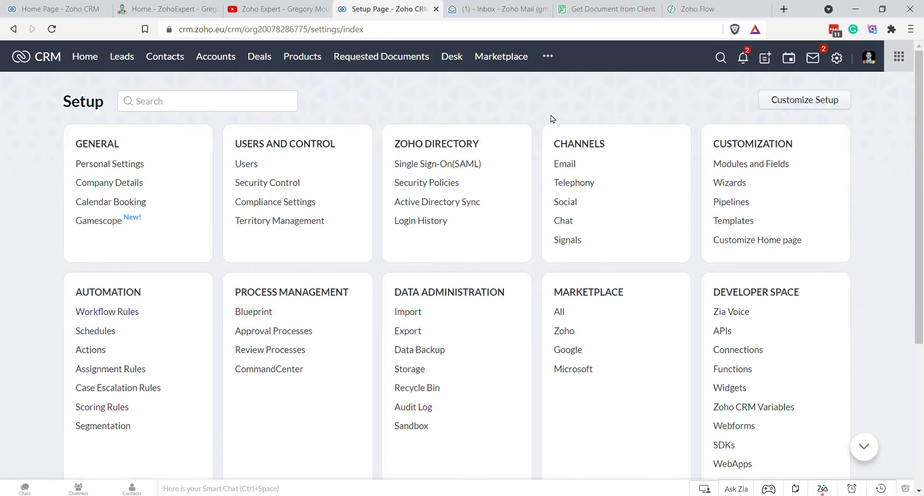
click(733, 164)
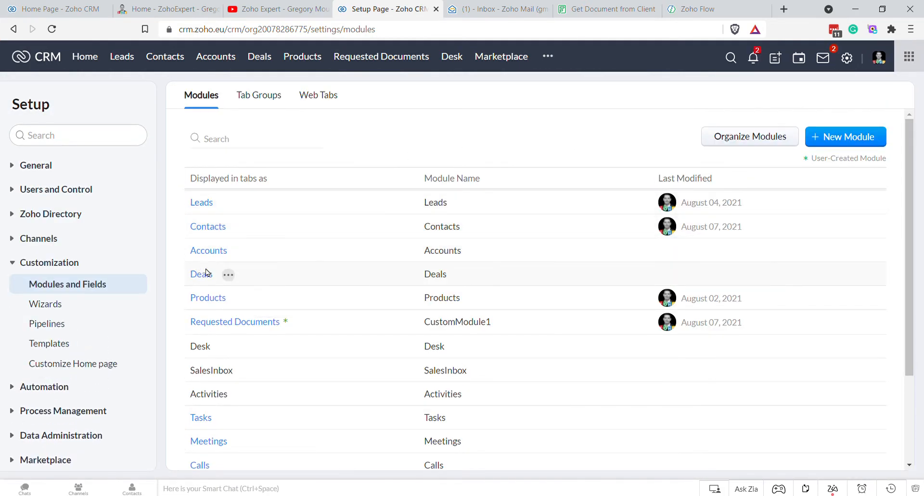
mouse_move(255, 324)
click(848, 59)
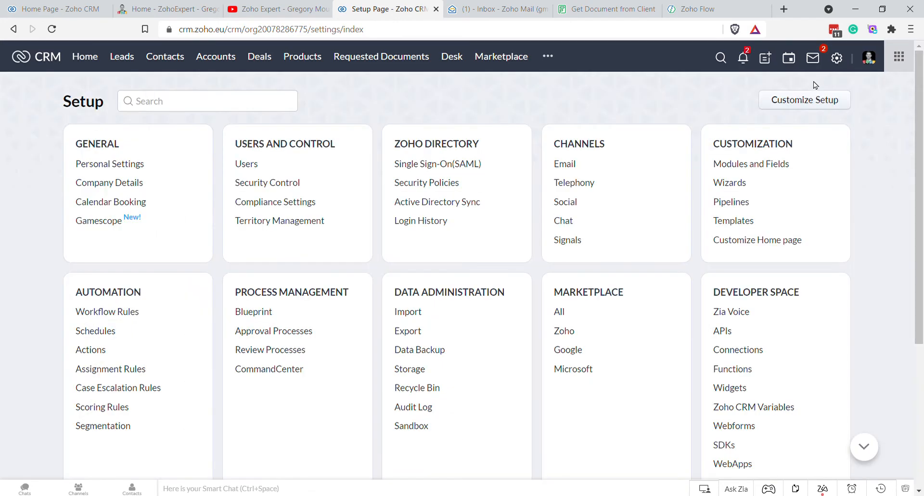
click(120, 314)
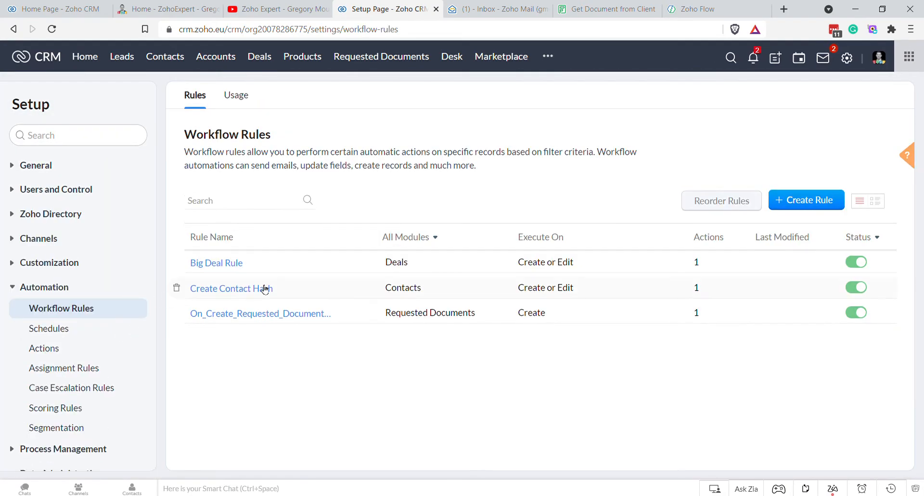
Step: Create a Requested Documents workflow rule named On_Date_Chase_Requested_Docs and advance to its trigger step
click(811, 200)
click(486, 103)
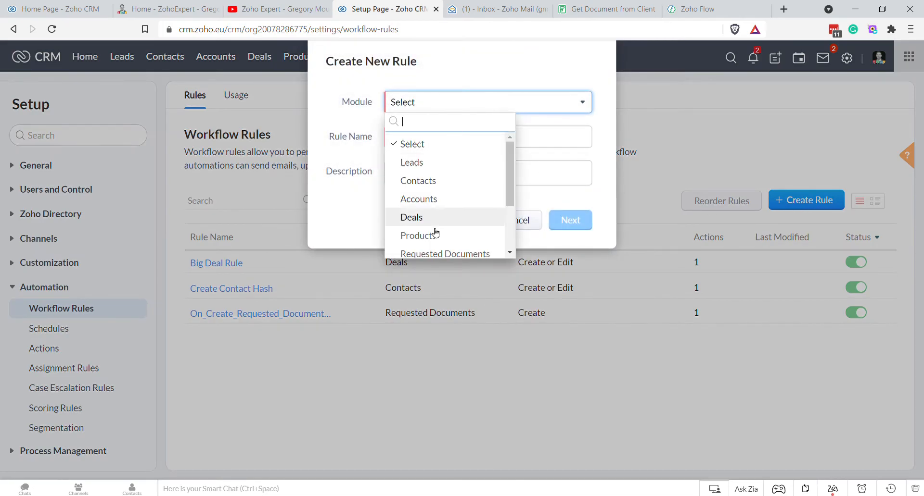
click(427, 254)
click(439, 138)
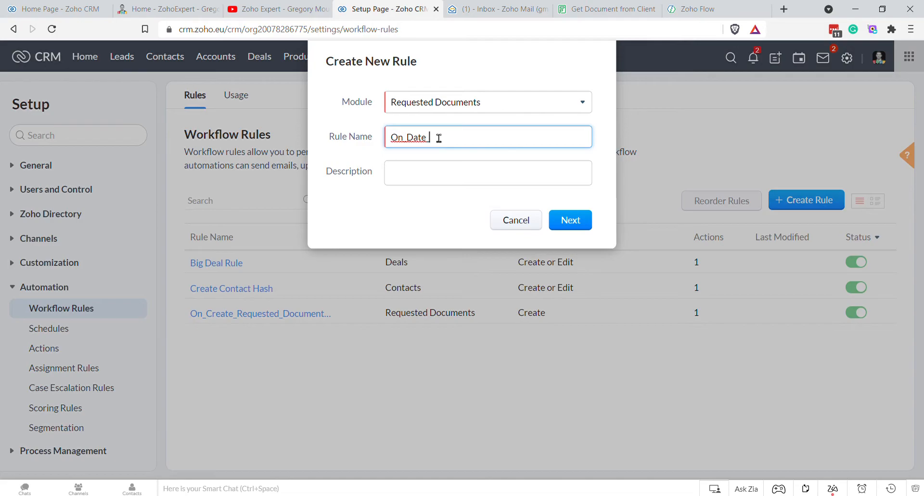
text(Chase_Reqyuested_Docs)
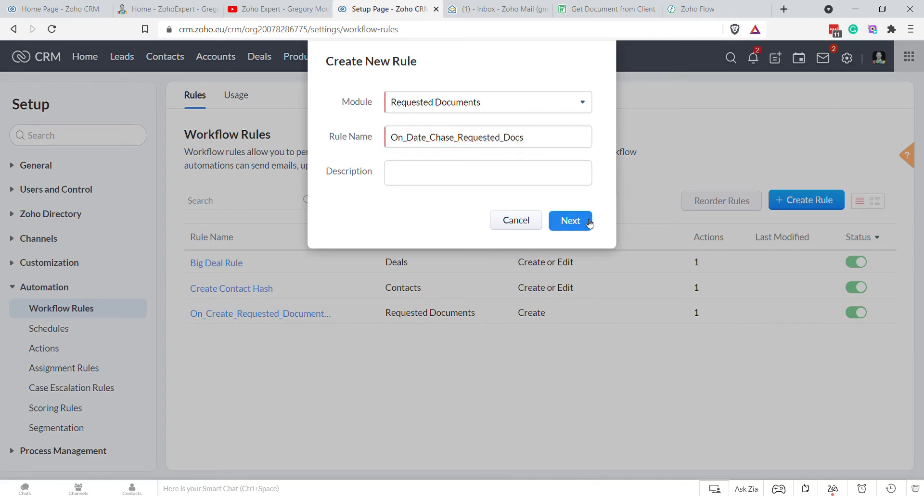
click(585, 221)
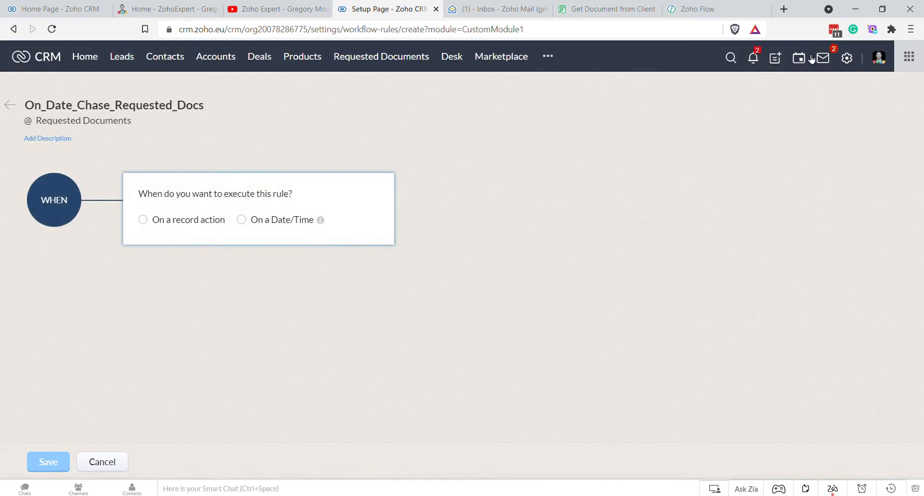
middle_click(847, 58)
Step: In a new Setup tab, open the Requested Documents module's Standard layout for editing
click(441, 10)
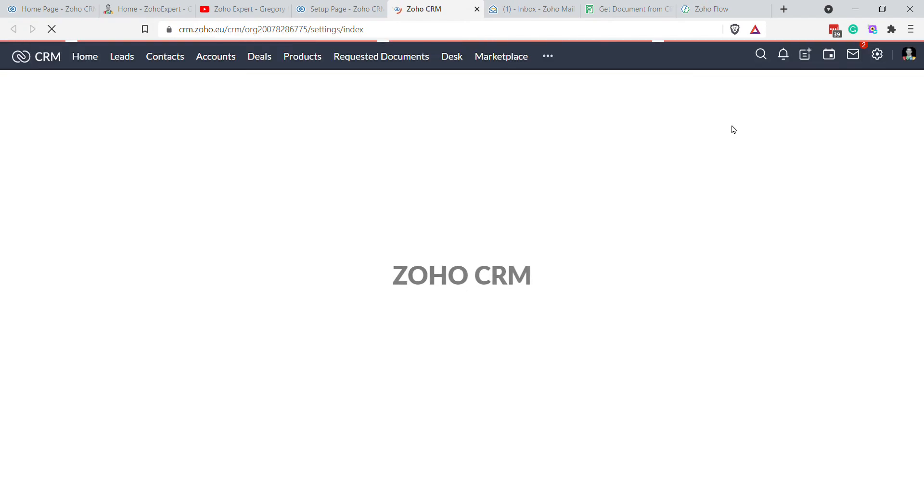
click(750, 168)
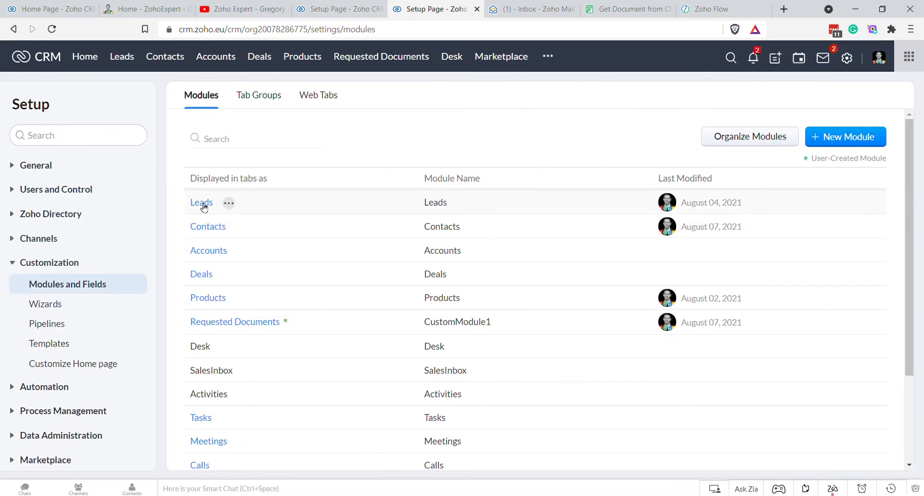
mouse_move(204, 208)
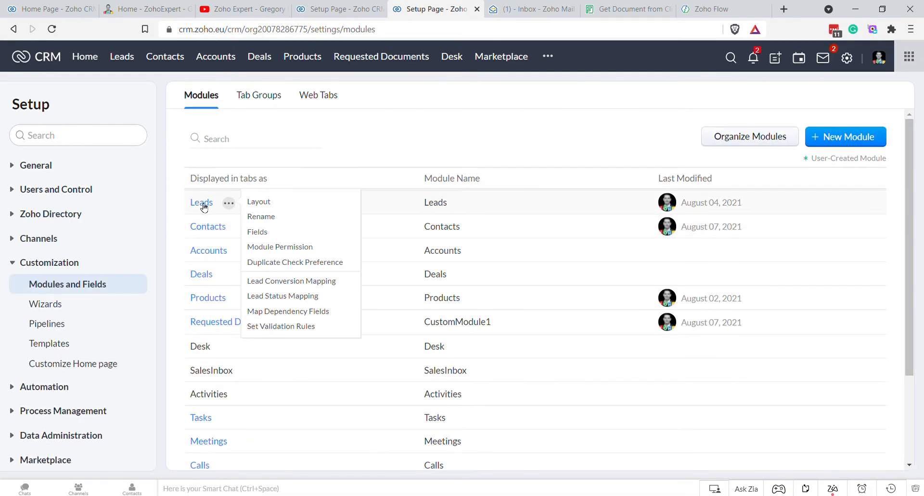
click(219, 327)
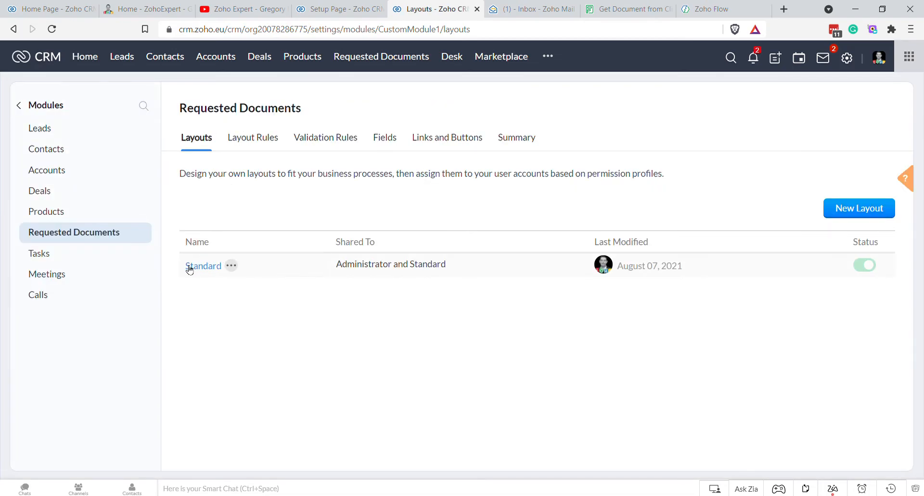
click(190, 267)
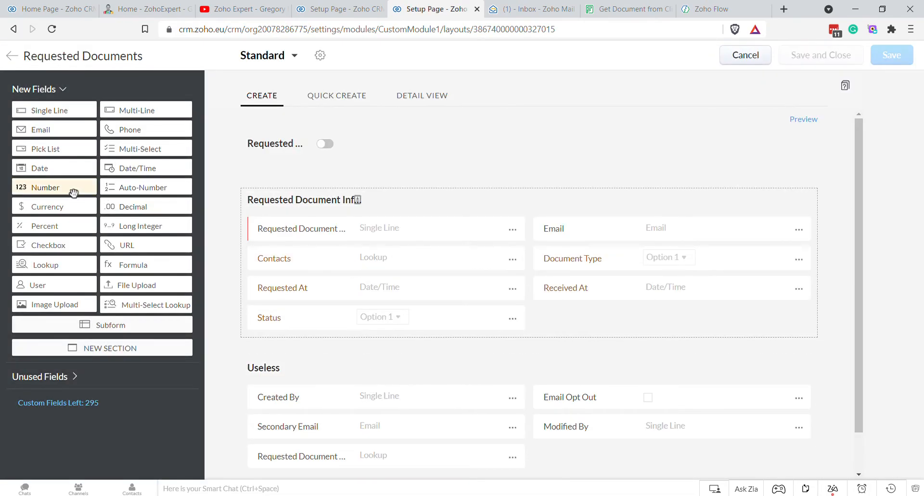
Step: Add a 'Next Chase At' date/time field beside Status, save the layout, and return to the rule
drag(128, 170, 608, 325)
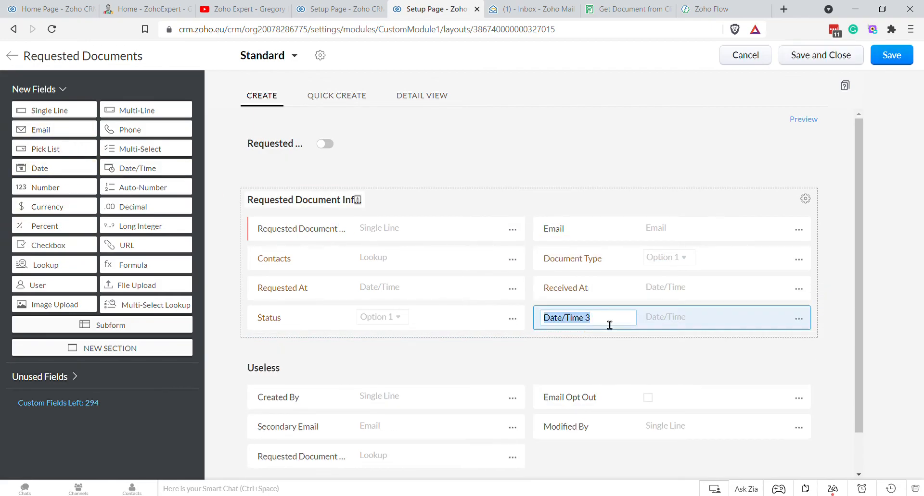
text(Next)
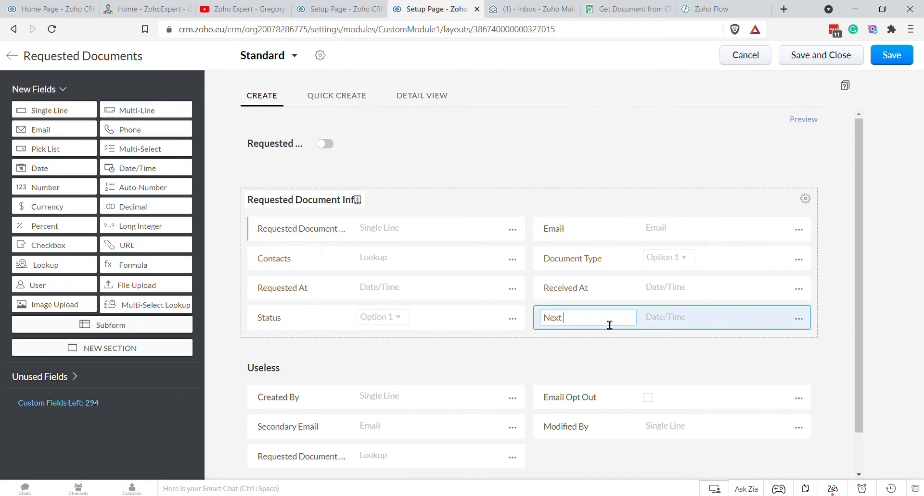
text( Chase At)
click(712, 138)
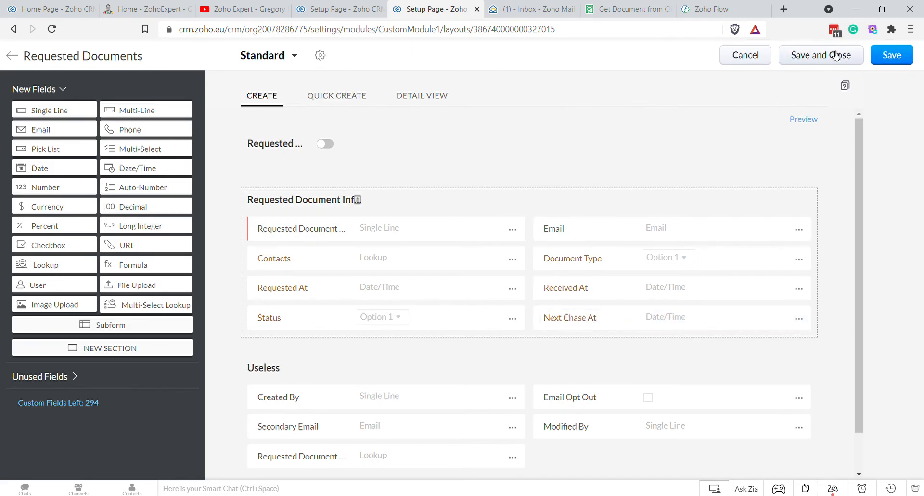
click(861, 57)
click(310, 8)
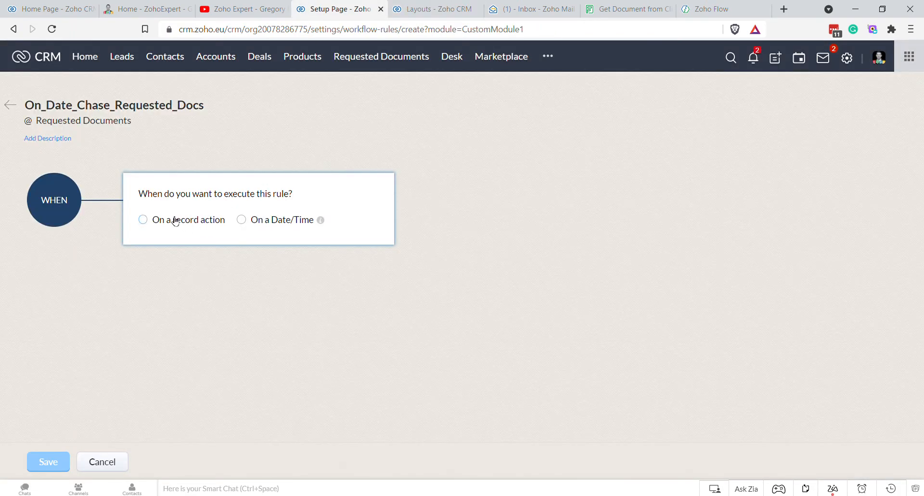
Step: Copy the rule name and cancel the unfinished rule, whose date field list lacked Next Chase At
click(241, 220)
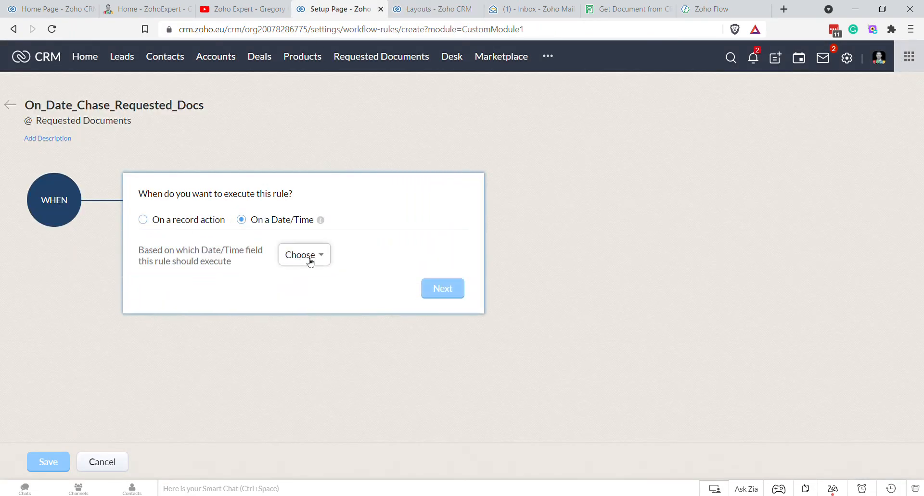
click(310, 259)
scroll(379, 206, down, 2)
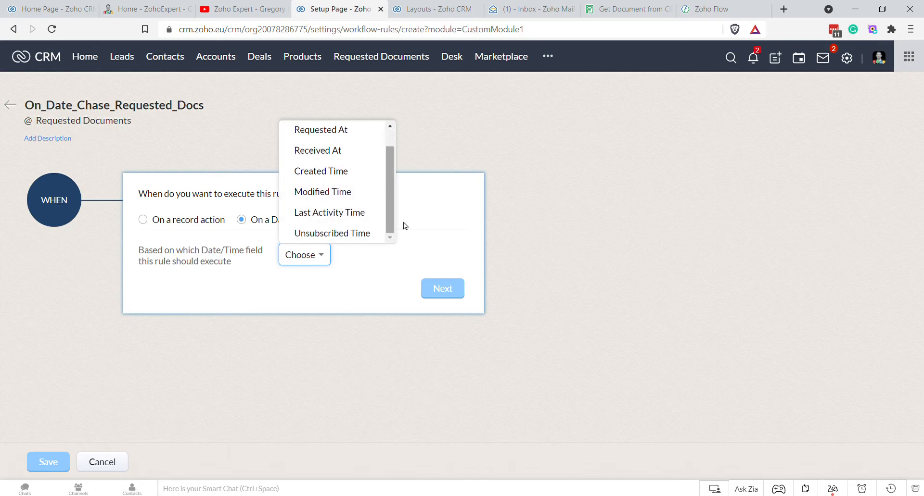
click(465, 242)
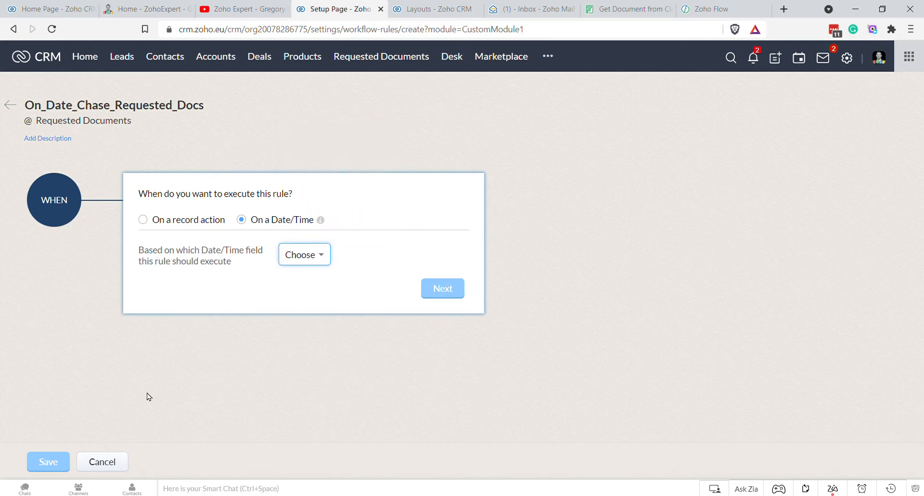
double_click(173, 114)
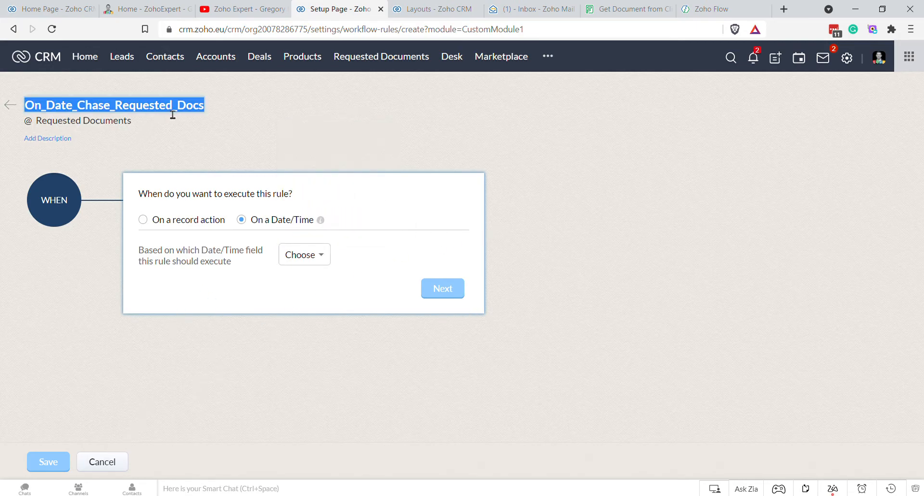
click(103, 466)
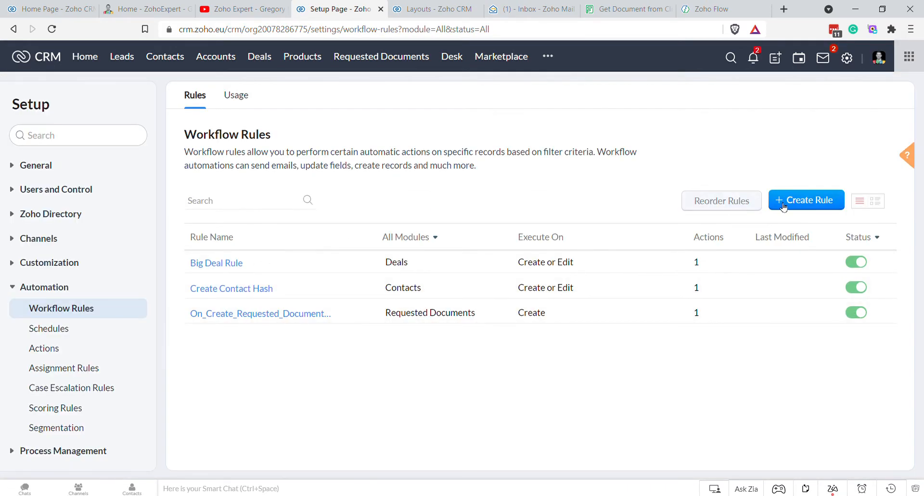
Step: Recreate the Requested Documents rule, pasting On_Date_Chase_Requested_Docs as its name
click(784, 207)
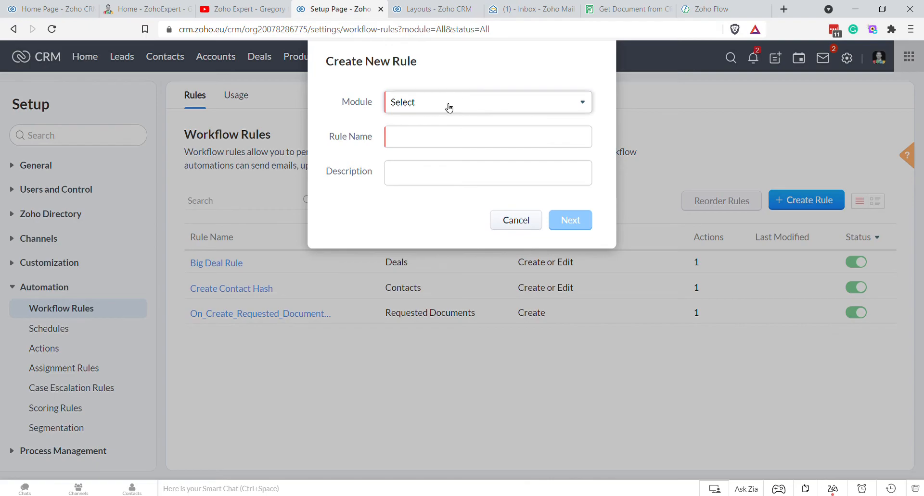
click(454, 106)
click(443, 254)
click(431, 144)
text(On_Dodo_Chase_Requested_Docs)
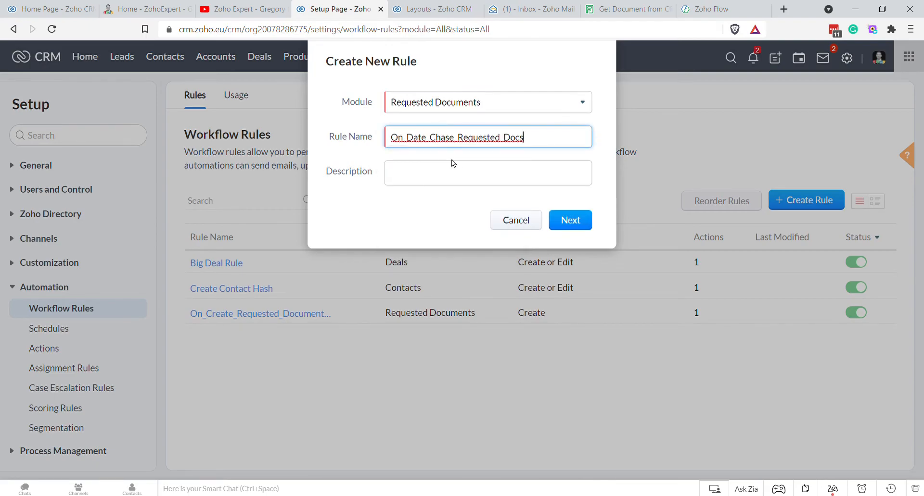
click(570, 220)
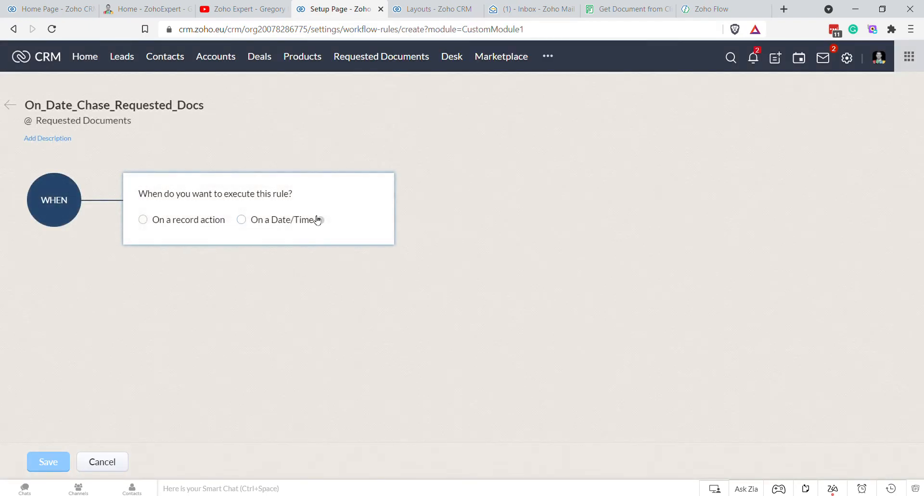
Step: Trigger the rule once on the Next Chase At date/time and continue to conditions
click(284, 222)
click(305, 257)
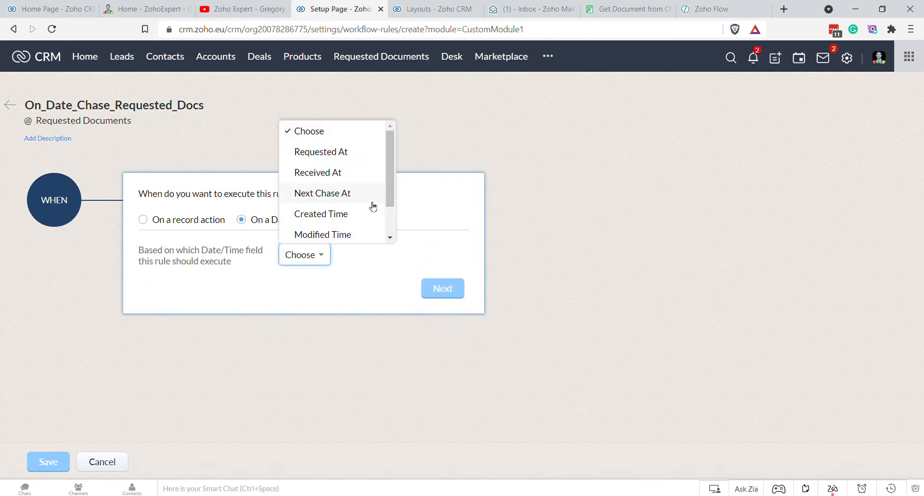
click(336, 195)
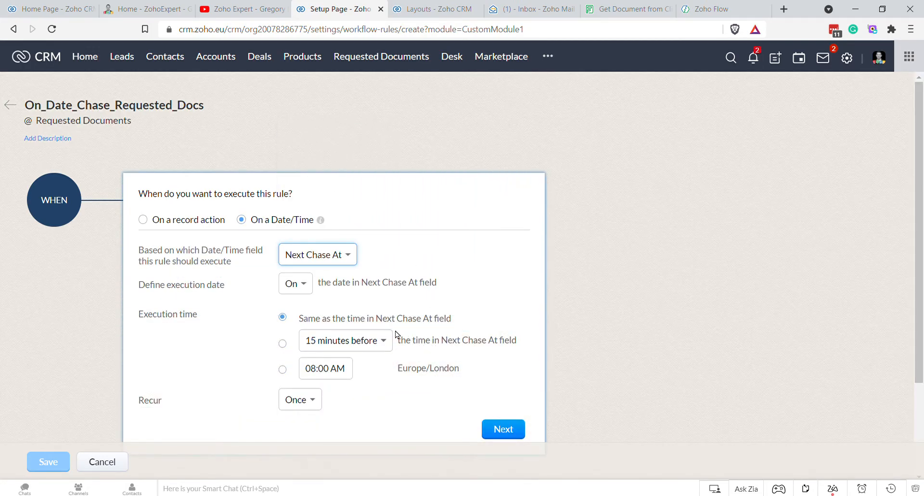
scroll(438, 333, down, 2)
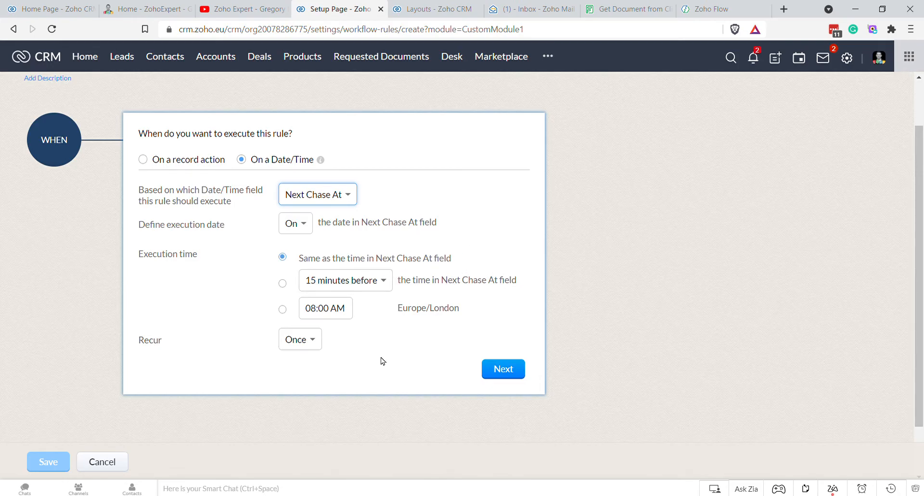
click(503, 370)
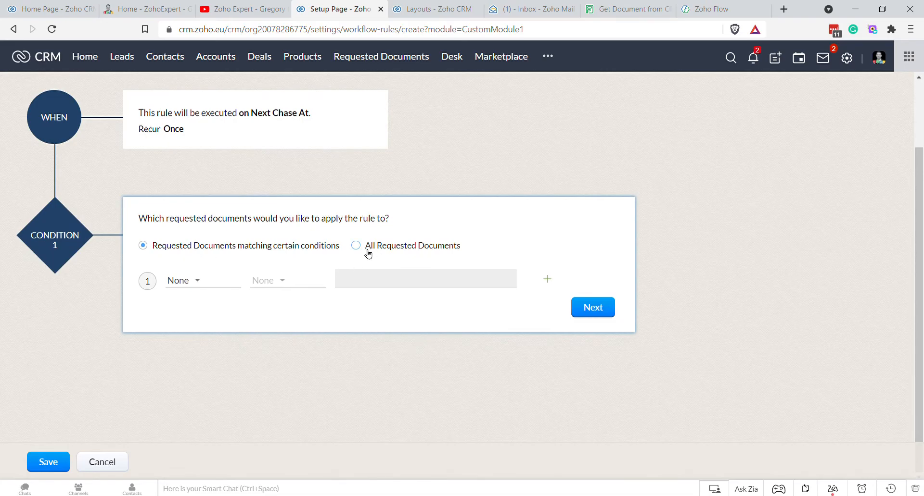
Step: Set the condition Status is Requested, Rejected or Partly Accepted
click(199, 281)
scroll(255, 347, down, 3)
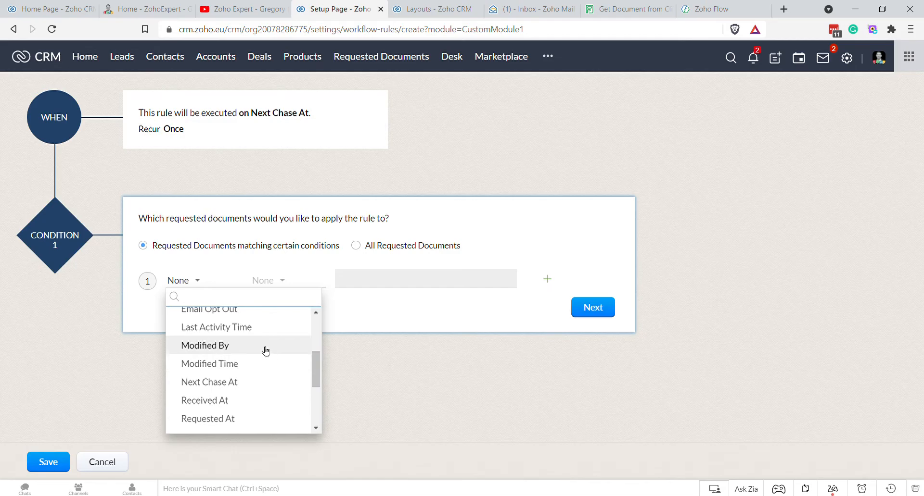
text(sta)
click(214, 324)
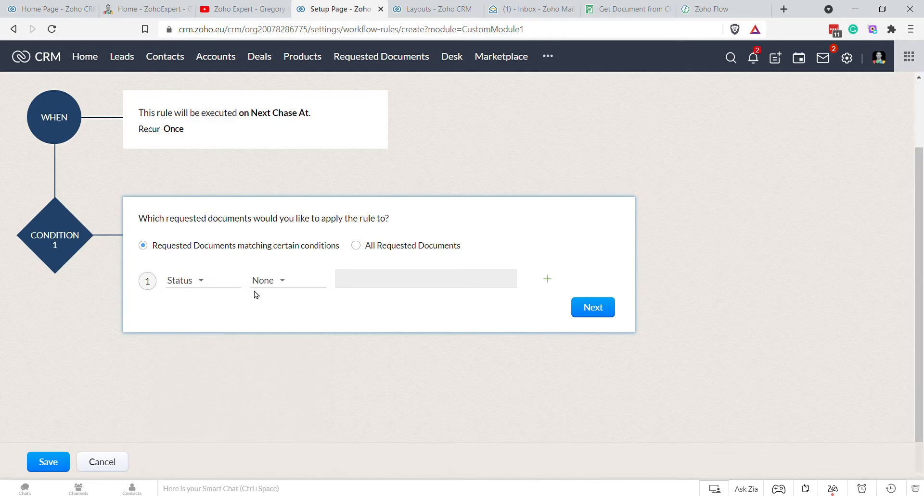
click(281, 282)
click(285, 323)
click(355, 280)
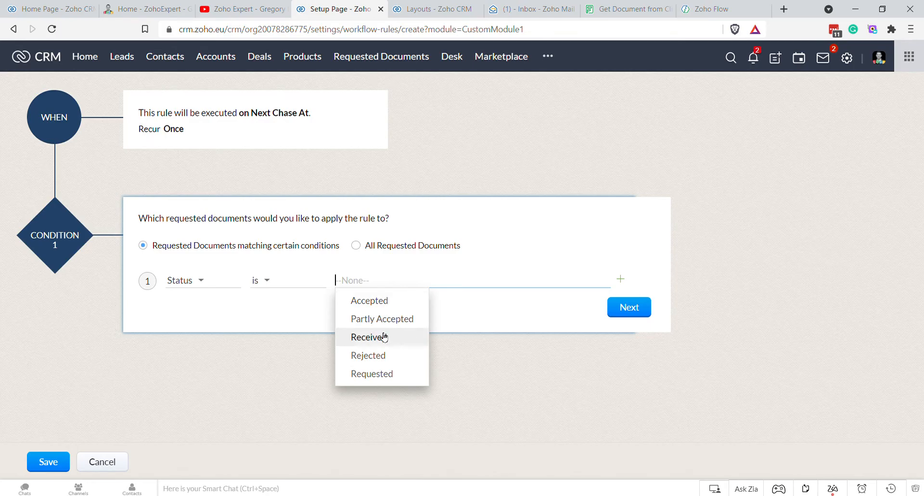
click(373, 375)
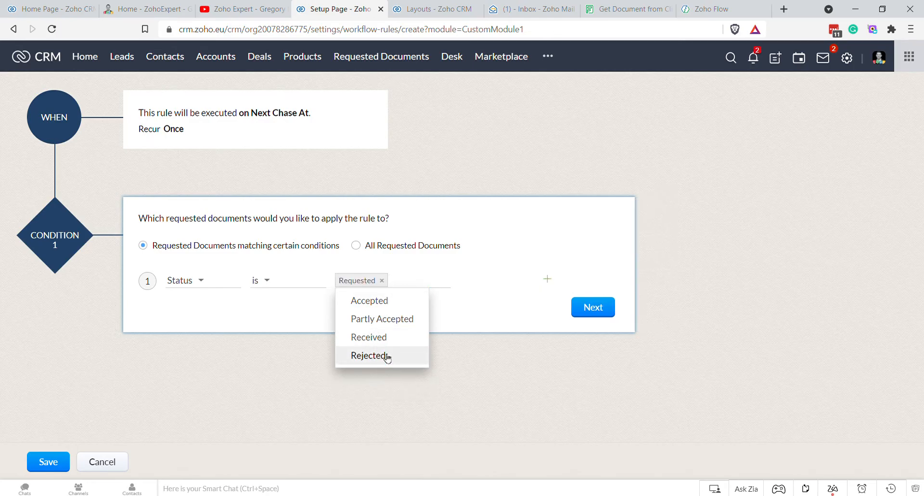
click(382, 356)
click(399, 319)
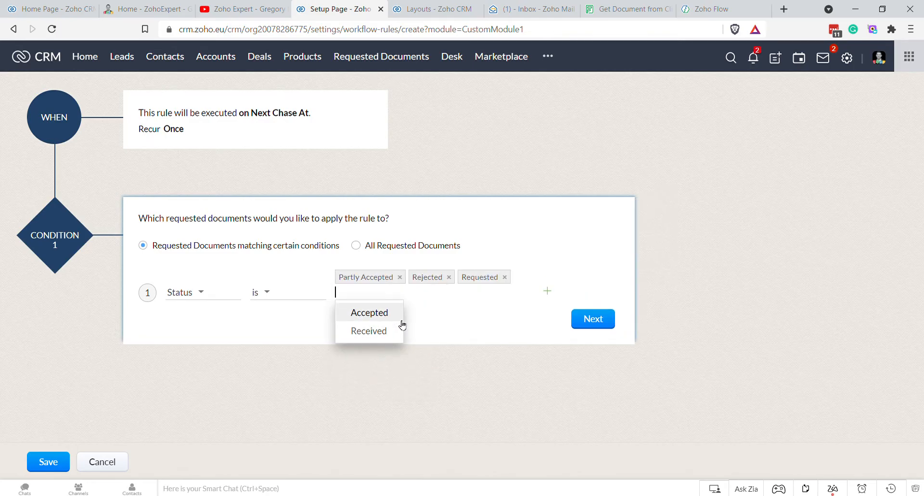
click(478, 331)
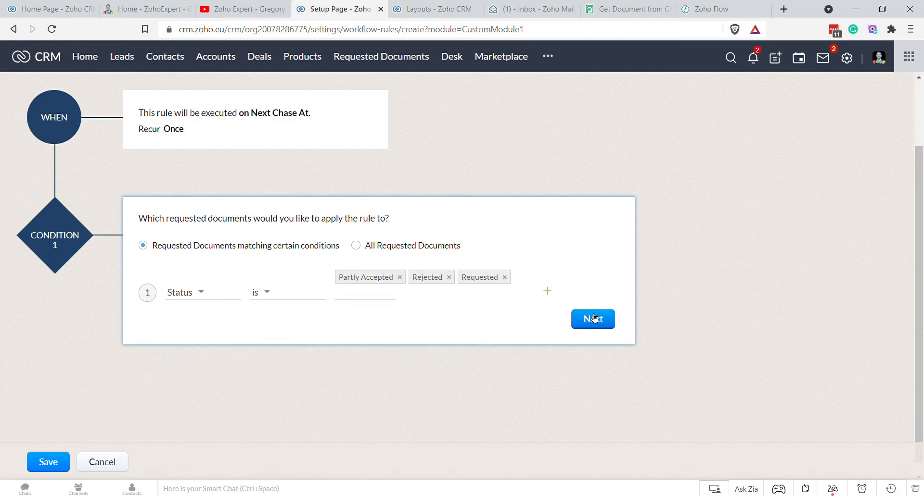
Step: Remove an extra second condition row and proceed to the actions step
click(549, 299)
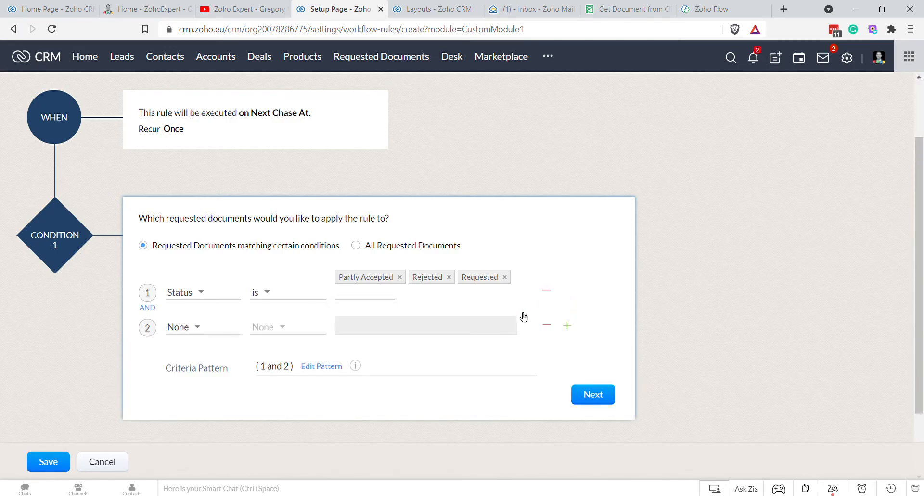
click(208, 325)
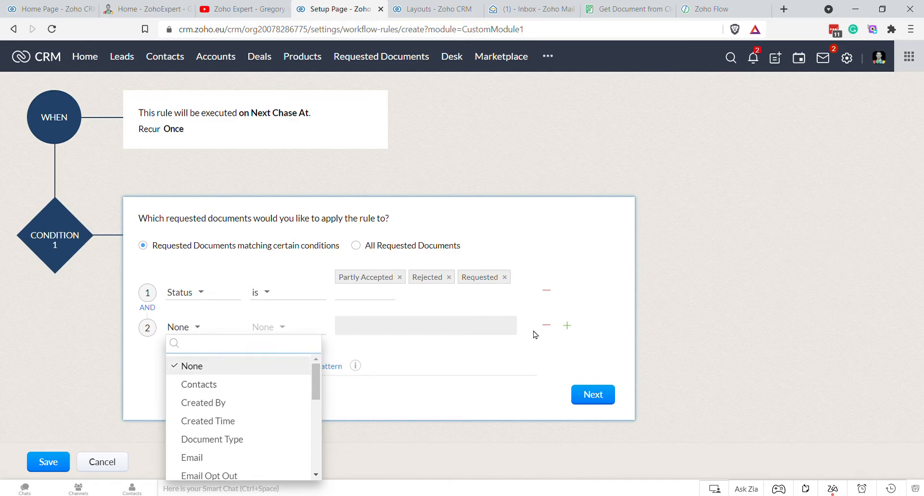
click(548, 327)
click(547, 325)
click(586, 322)
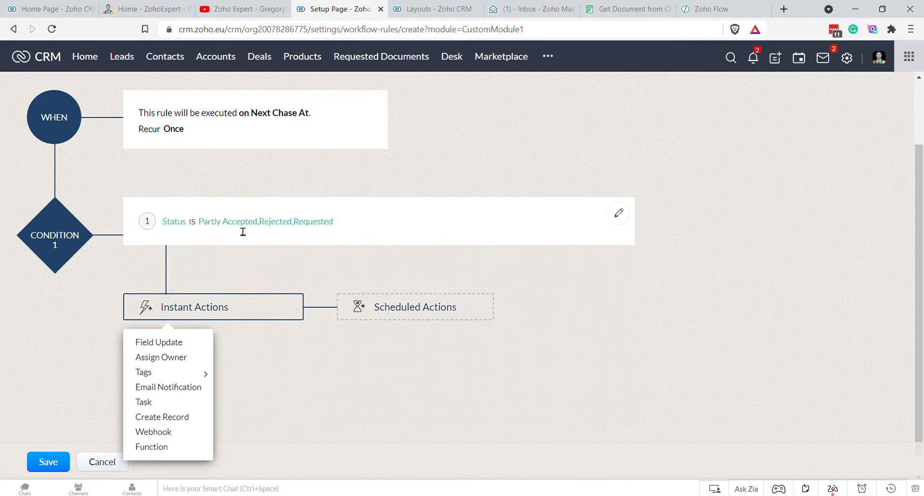
Step: Add a new email notification action named Document Request Chase Email
click(192, 388)
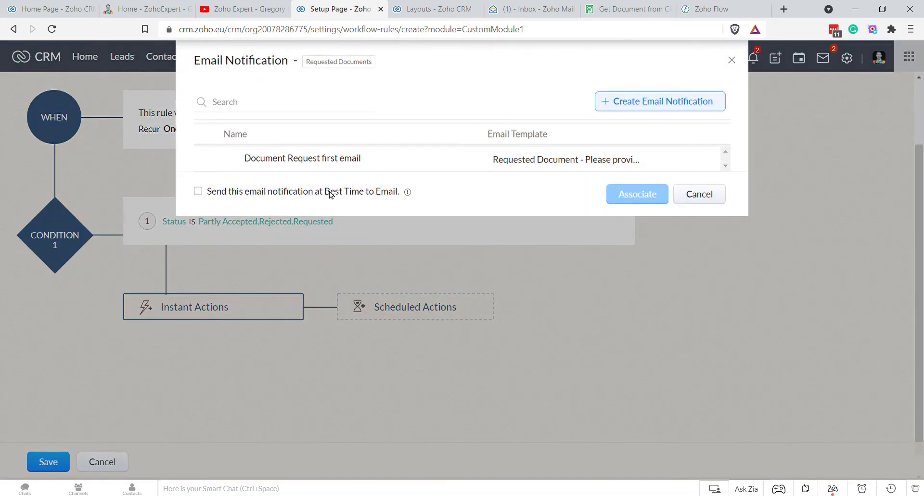
click(644, 107)
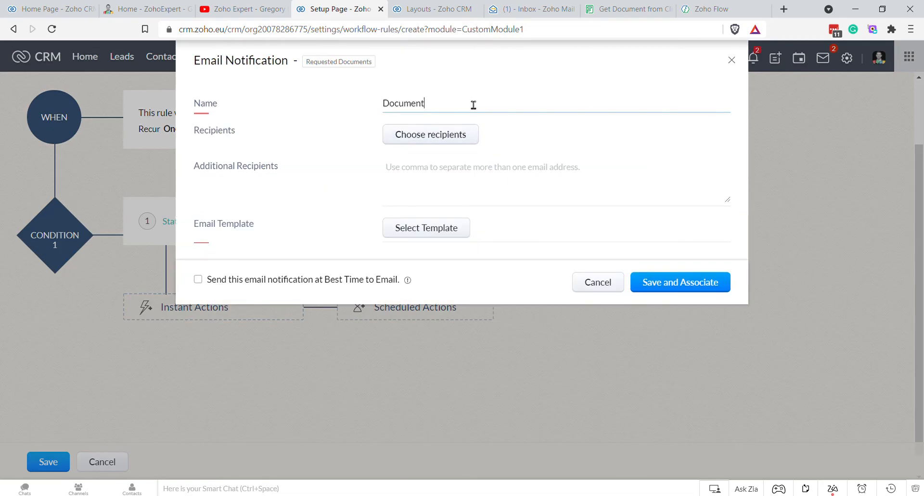
key(Down)
key(BackSpace)
key(Down)
key(Return)
key(BackSpace)
key(BackSpace)
key(BackSpace)
key(BackSpace)
key(BackSpace)
key(BackSpace)
key(BackSpace)
key(BackSpace)
key(BackSpace)
key(BackSpace)
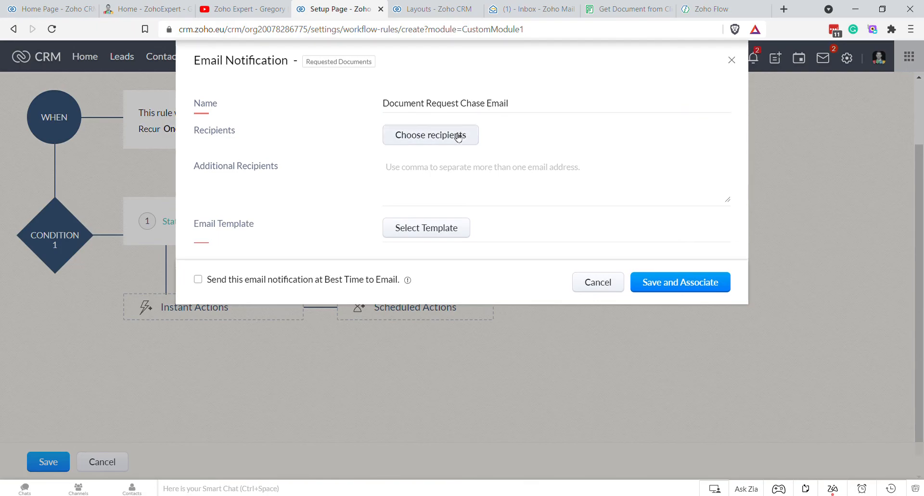
Step: Send the notification to the Contacts' Email field and start creating a new email template
click(435, 136)
click(214, 94)
click(189, 134)
click(347, 116)
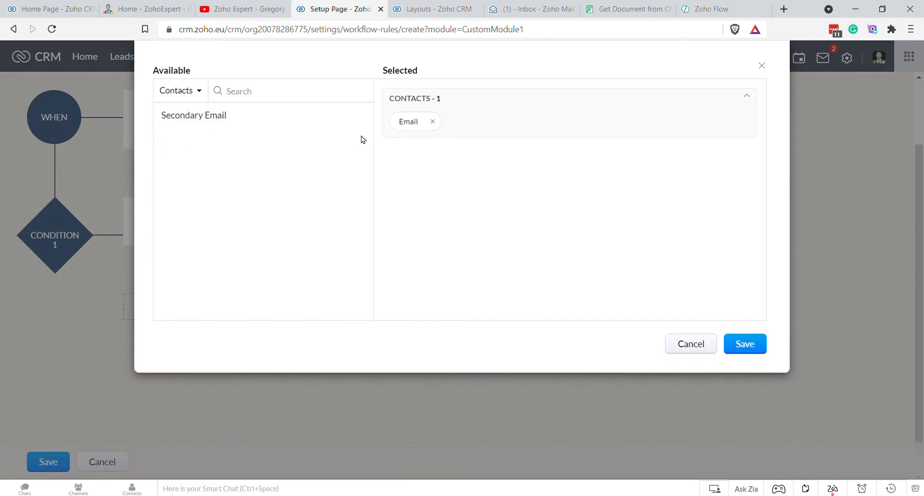
click(745, 344)
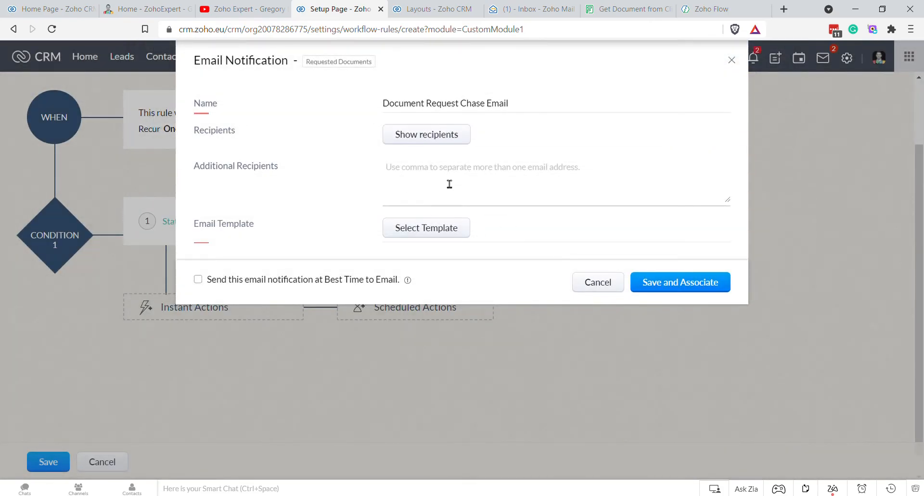
click(427, 230)
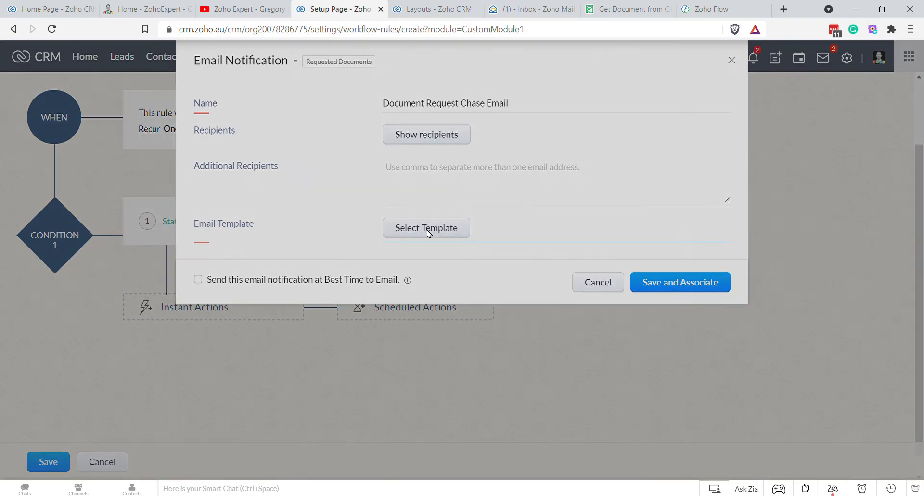
click(643, 90)
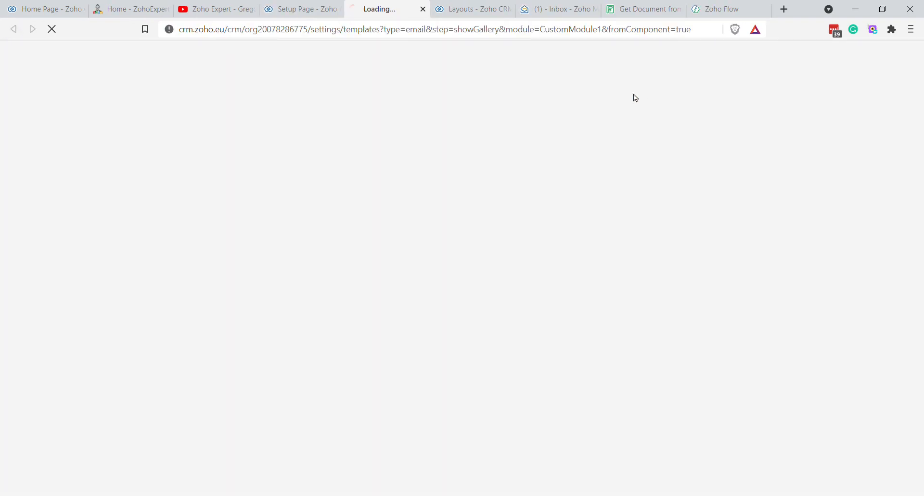
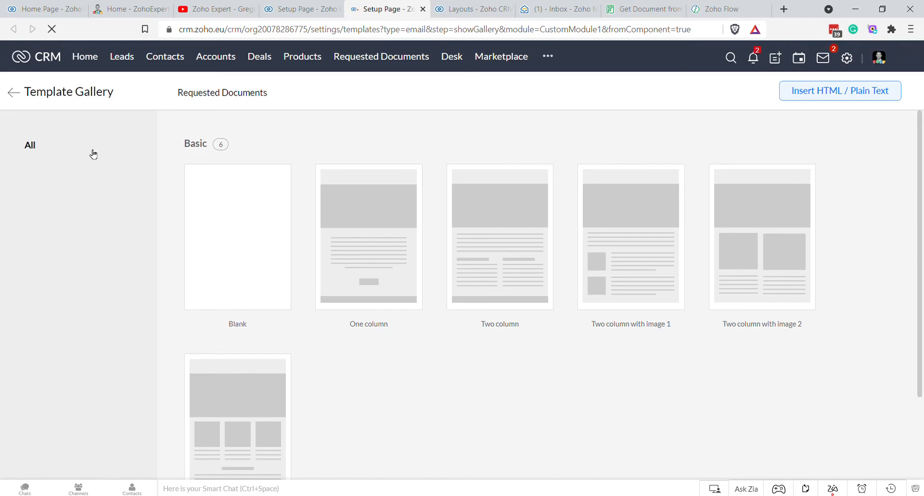
Step: Clone the Requested Document email template as 'Requested Document - Chase documents' and open the copy
click(16, 92)
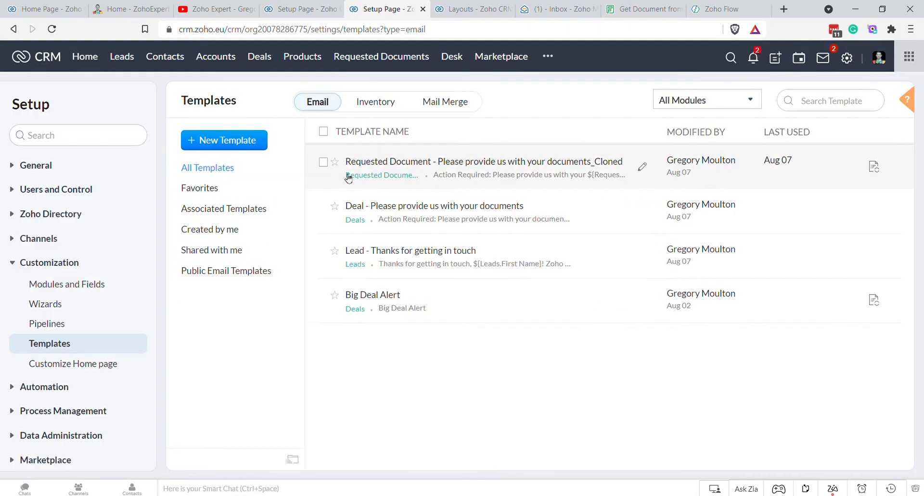
click(573, 167)
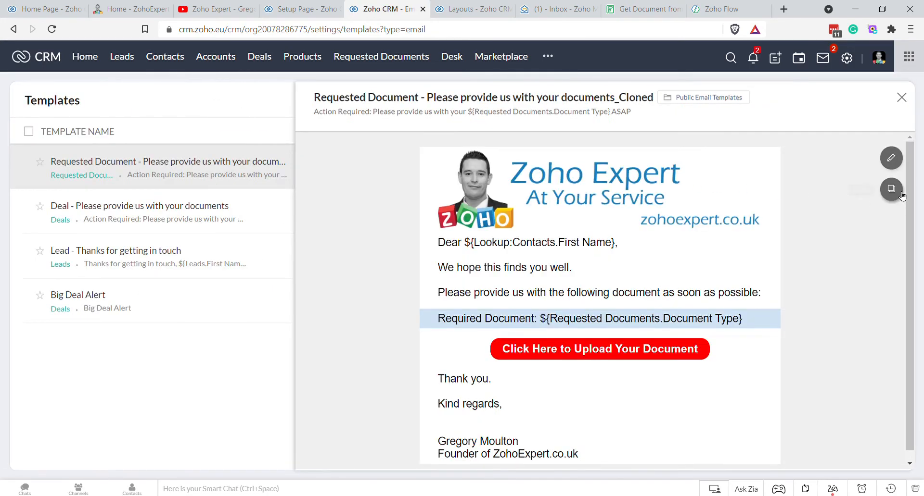
click(890, 189)
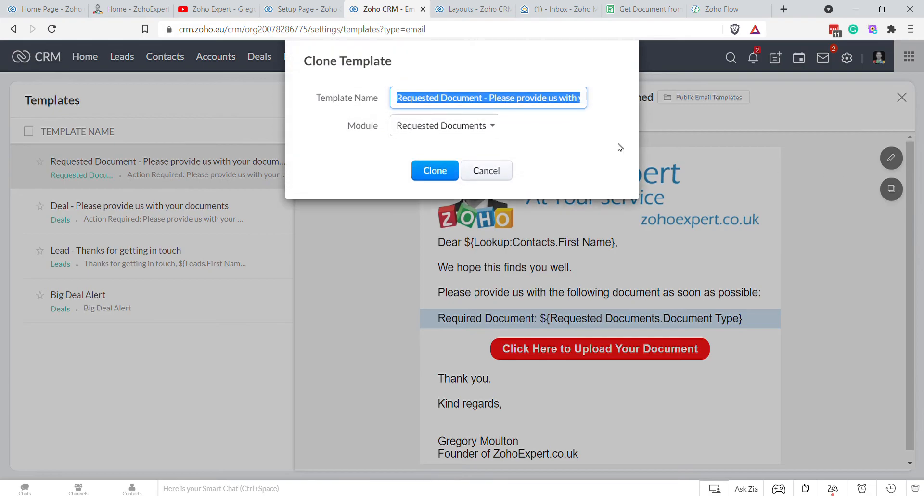
click(439, 97)
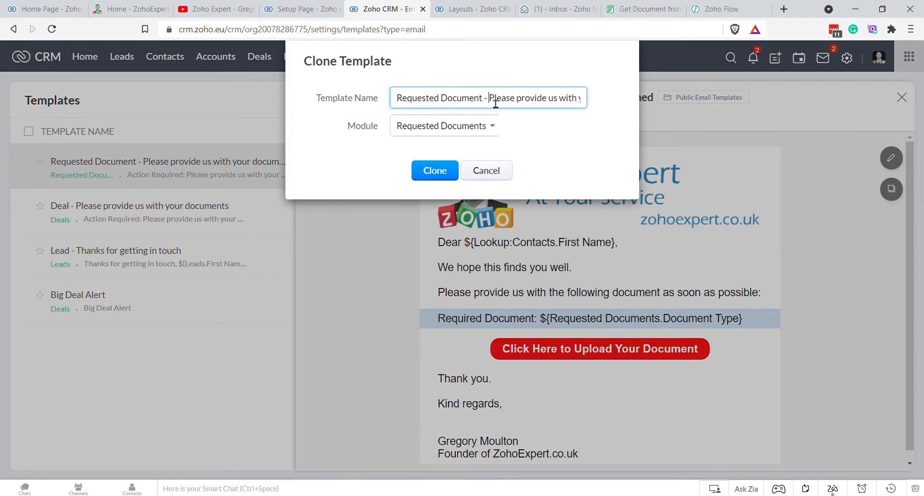
text(Cha)
key(Delete)
key(Delete)
key(Delete)
key(Delete)
key(Delete)
key(Delete)
key(Delete)
key(Delete)
key(Delete)
key(Delete)
key(Delete)
key(Delete)
key(Delete)
key(Delete)
key(Delete)
key(Delete)
key(Delete)
key(Delete)
key(Delete)
key(Delete)
key(Delete)
key(Delete)
key(Delete)
key(Delete)
text(se)
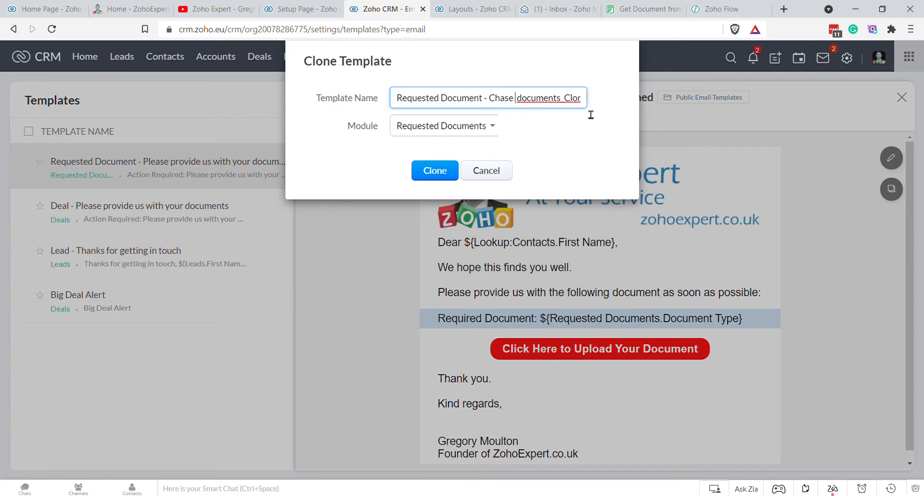
key(Delete)
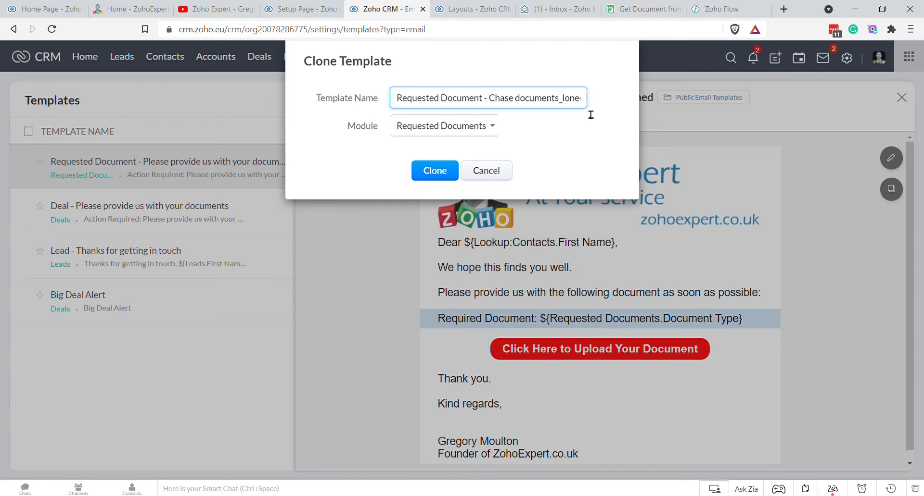
click(429, 173)
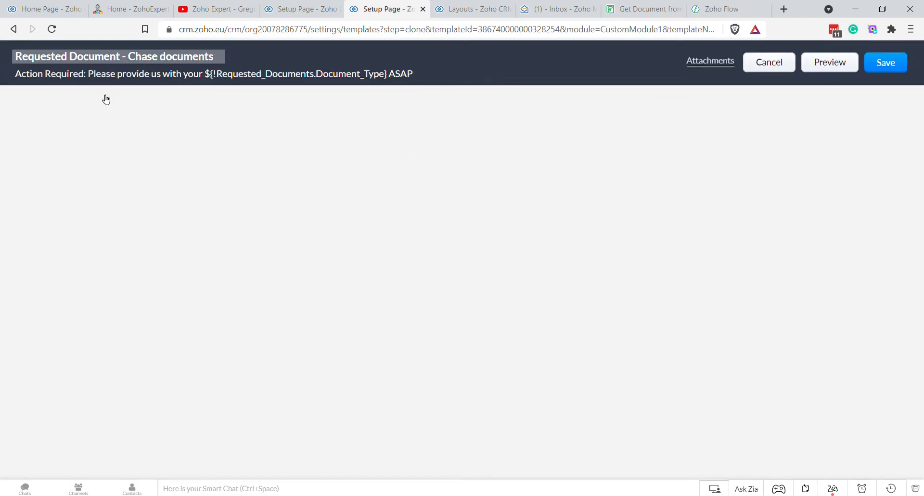
Step: Reword the subject to 'We are still waiting for you to upload your' Document Type, dropping 'ASAP'
drag(163, 89, 203, 84)
text(We are still wait)
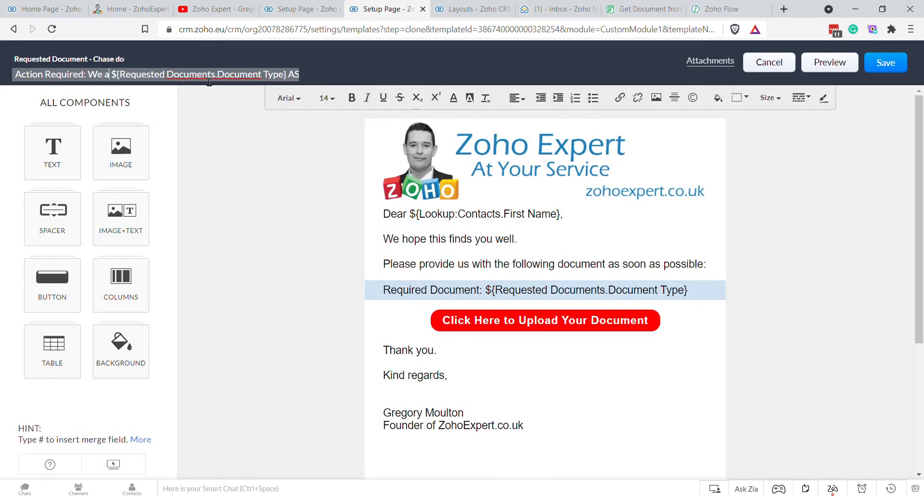
text(ing for you to up)
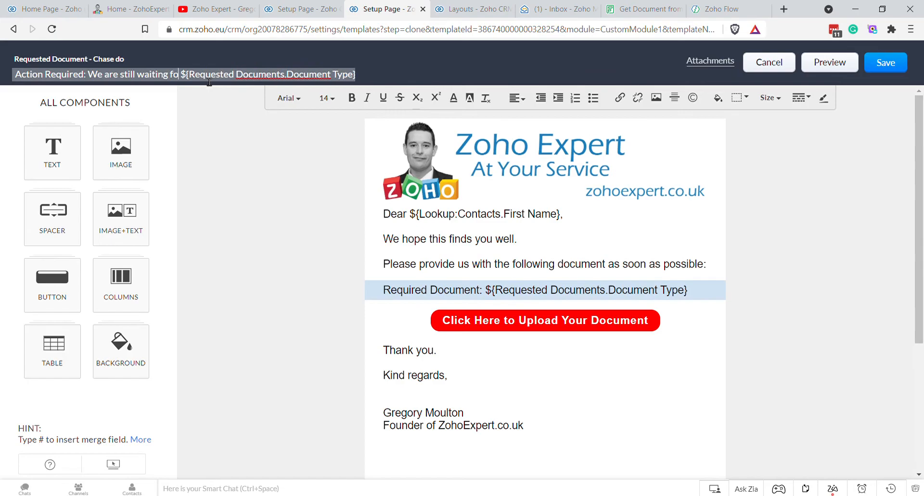
text(load your)
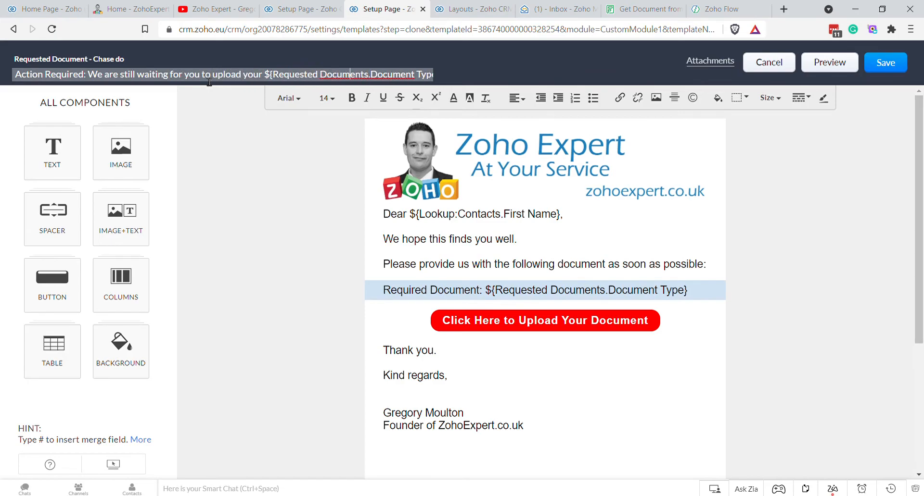
key(Right)
key(Right)
key(Right)
key(Right)
key(Right)
key(Right)
key(Right)
key(Right)
key(Right)
key(BackSpace)
key(BackSpace)
key(BackSpace)
key(BackSpace)
key(BackSpace)
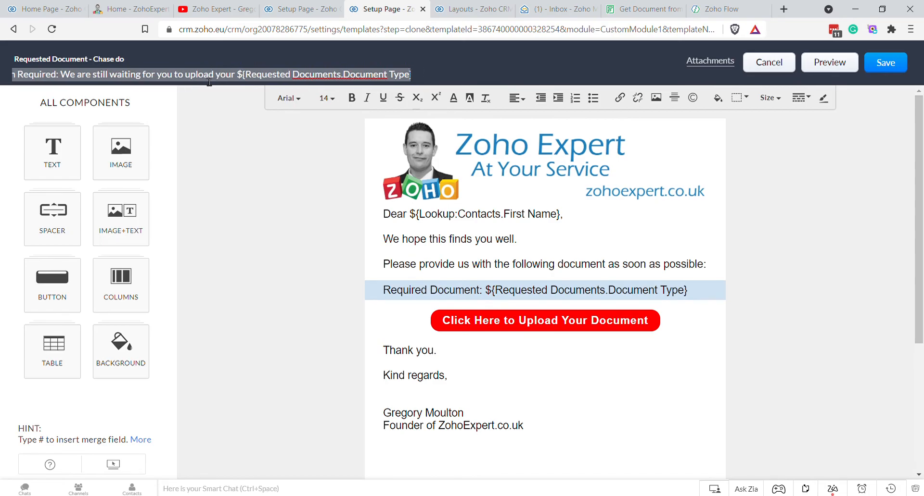
click(272, 203)
Step: Rewrite the body: still waiting for your Document Type merge field, please upload it using the button below
click(428, 268)
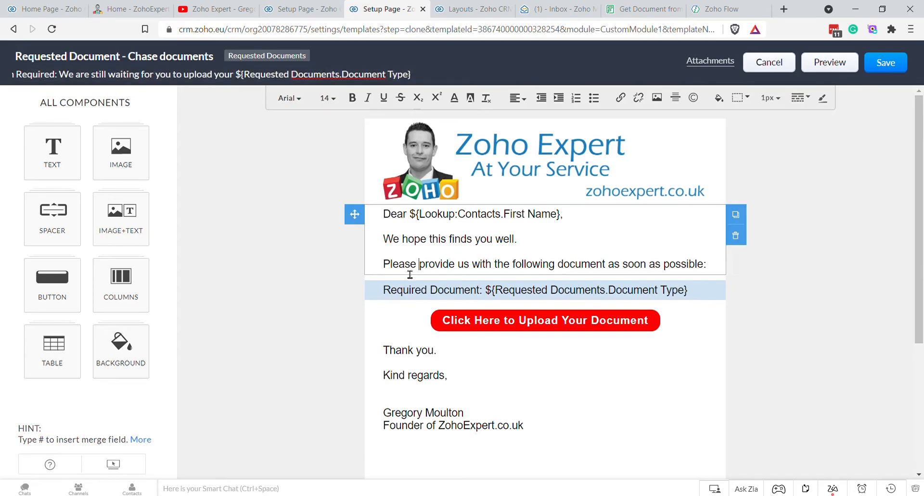
click(383, 265)
text(According to our records, we are still waiting for you to provi)
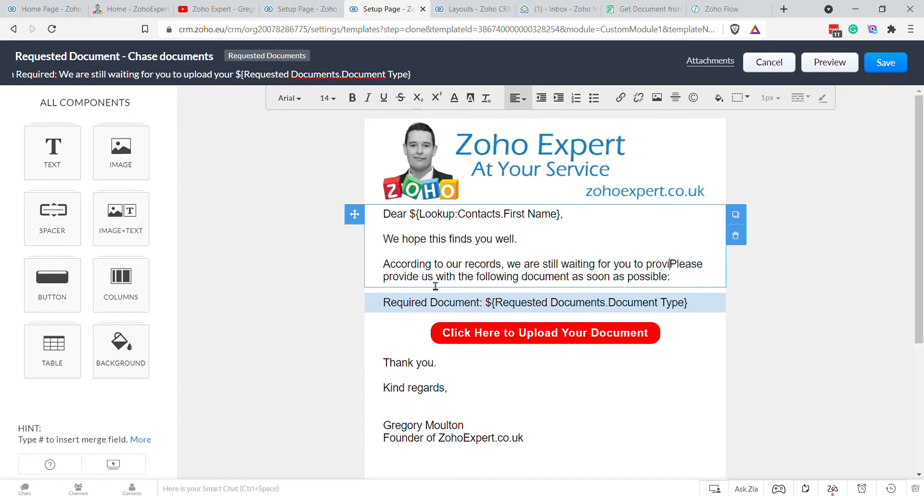
text(de us with your #)
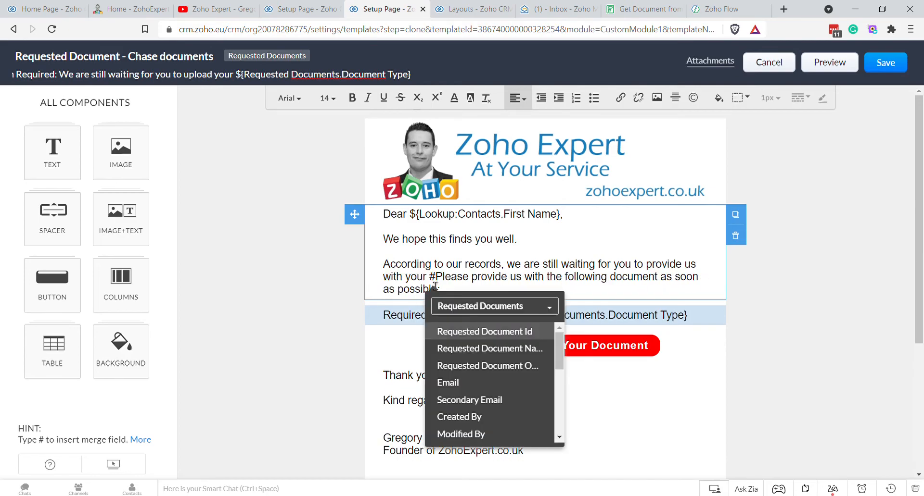
text(do)
key(BackSpace)
key(BackSpace)
key(BackSpace)
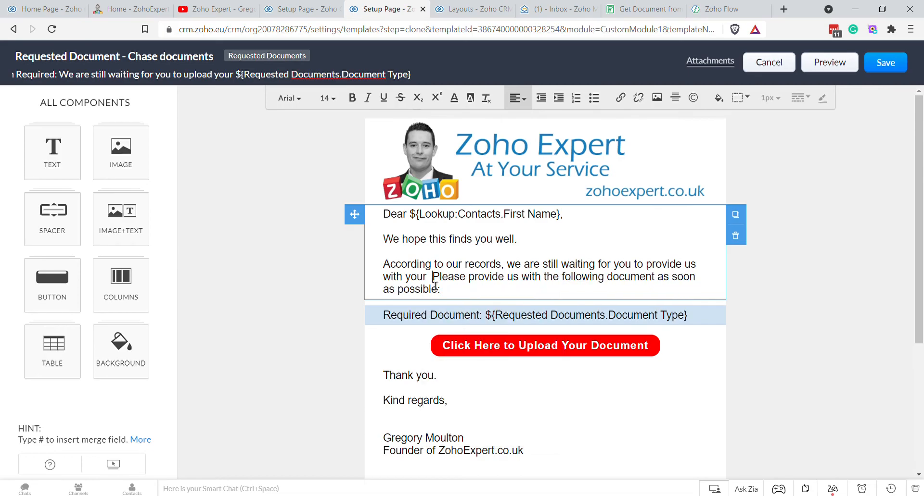
text(#doc)
key(Down)
key(Down)
key(Down)
key(Return)
text(. )
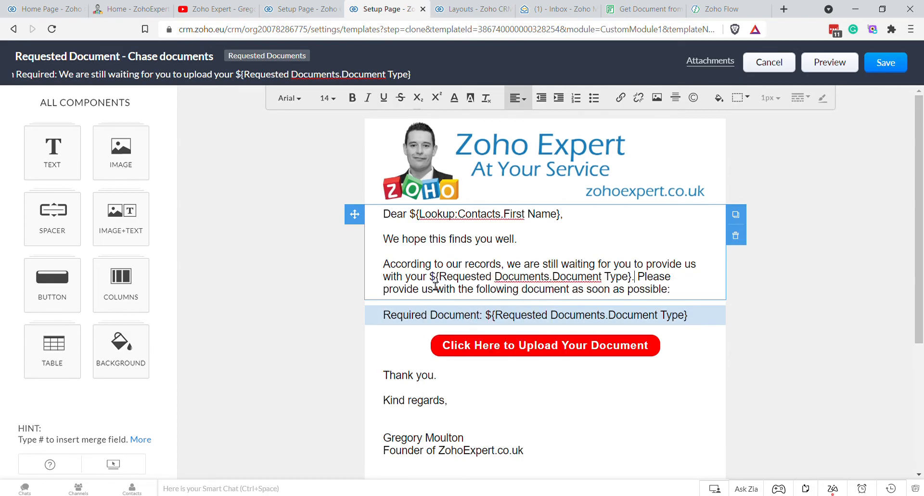
text(Please upload)
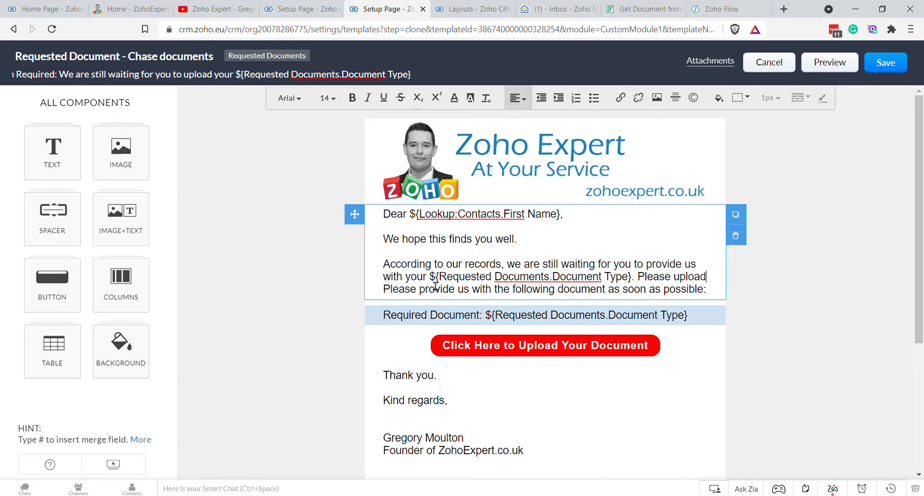
text( this document as soon as p )
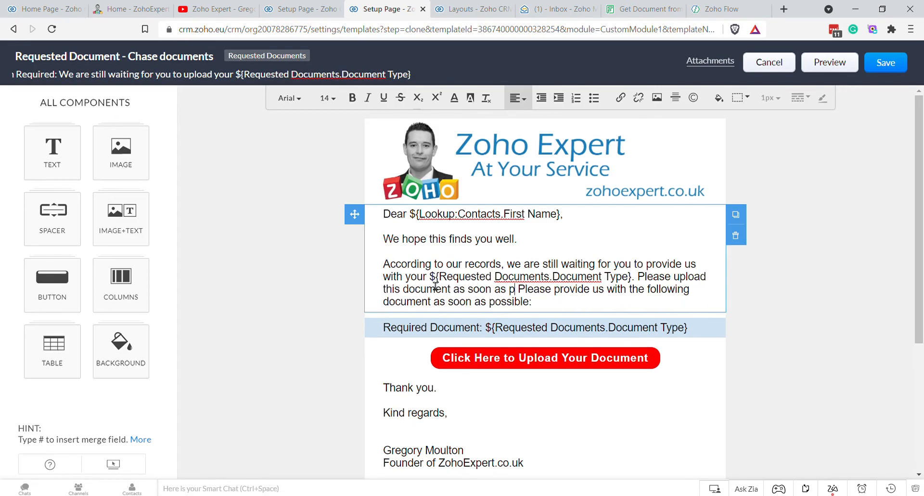
text(ossible, using the button below:)
key(shift+Down)
key(Delete)
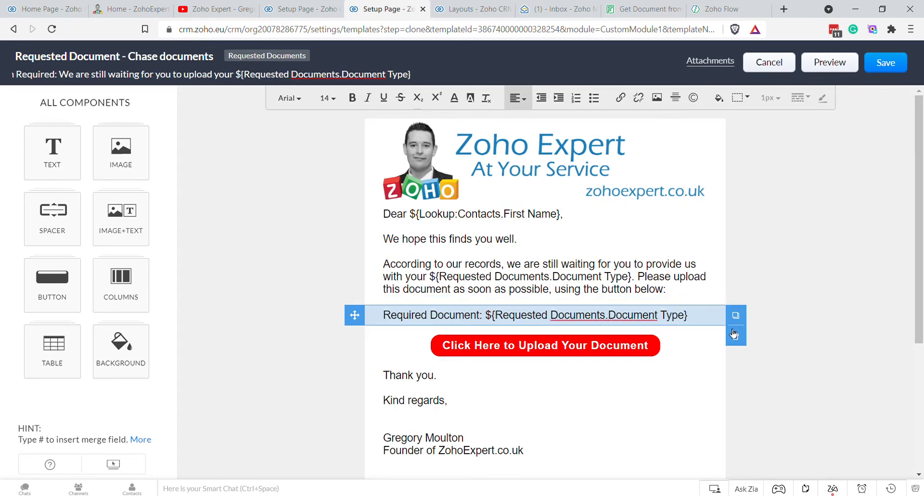
Step: Delete the Required Document line and spacer, then save the template to Public Email Templates
click(734, 333)
click(733, 333)
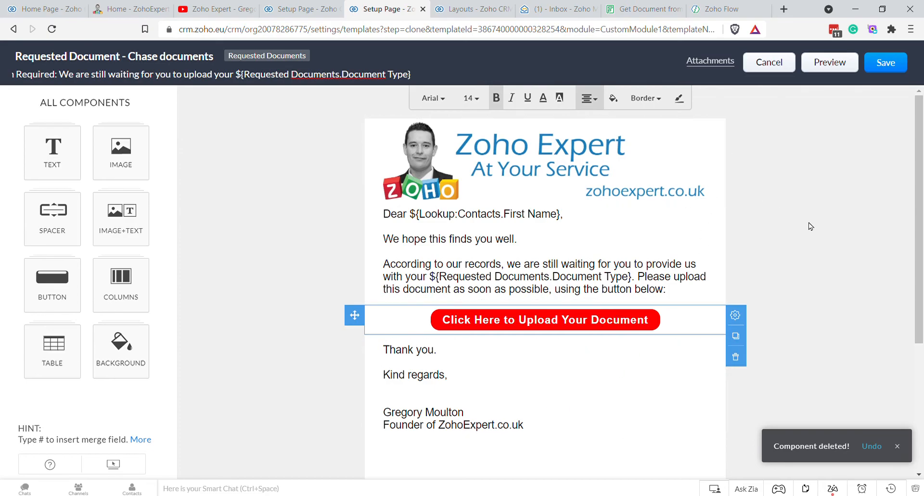
click(882, 63)
click(507, 147)
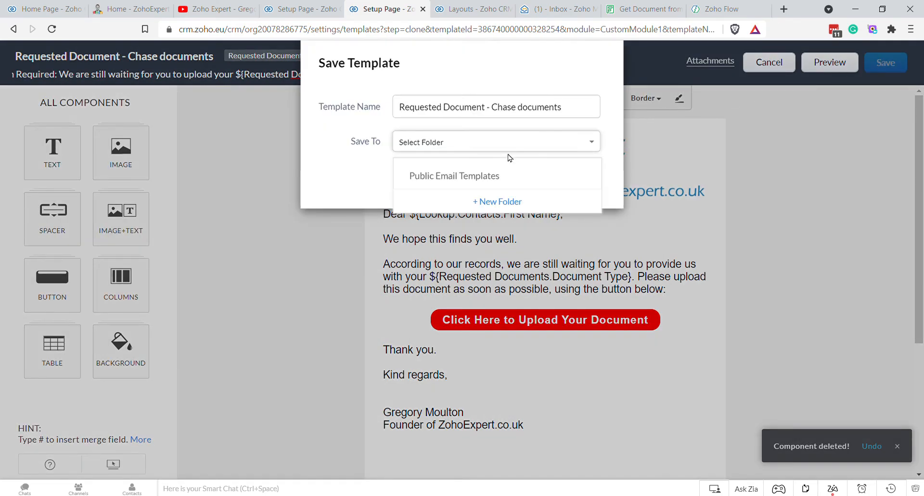
click(486, 175)
click(586, 179)
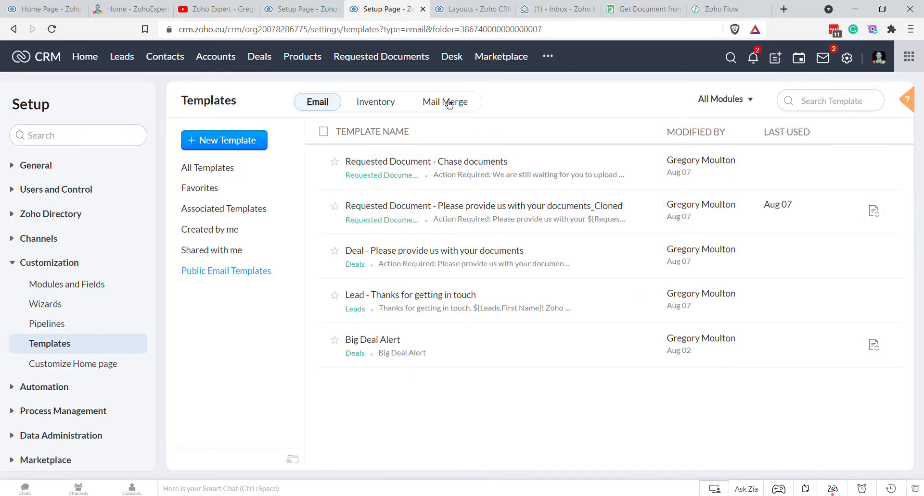
Step: Attach the refreshed 'Chase documents' template to the workflow's chase email notification
click(296, 8)
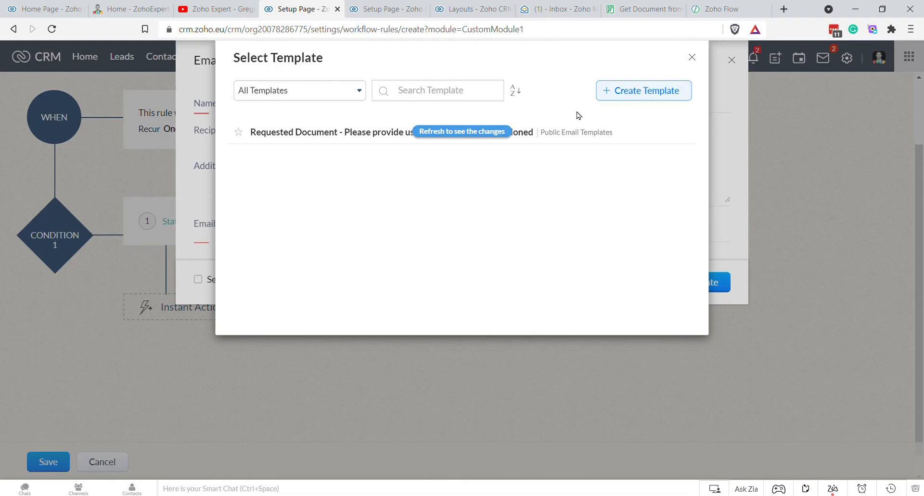
click(494, 132)
click(434, 132)
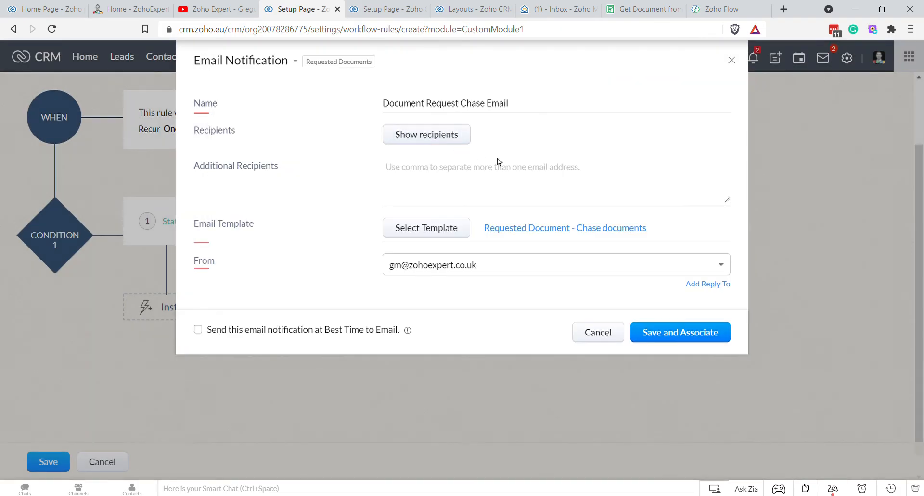
click(670, 332)
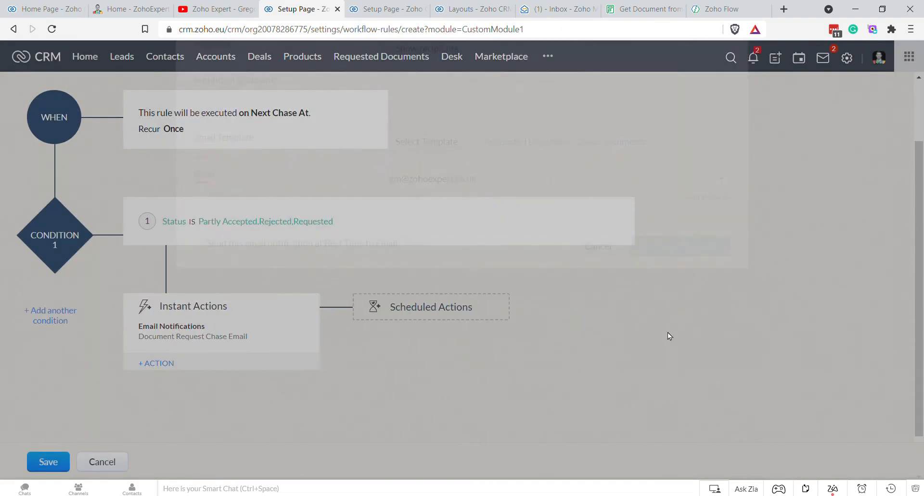
Step: Add a scheduled action that runs 1 hour after the trigger time
click(404, 310)
click(422, 328)
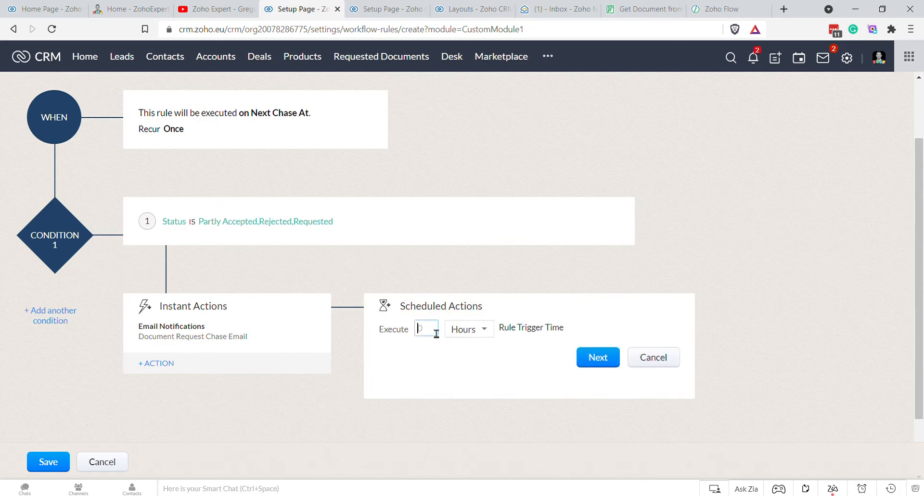
text(1)
click(598, 357)
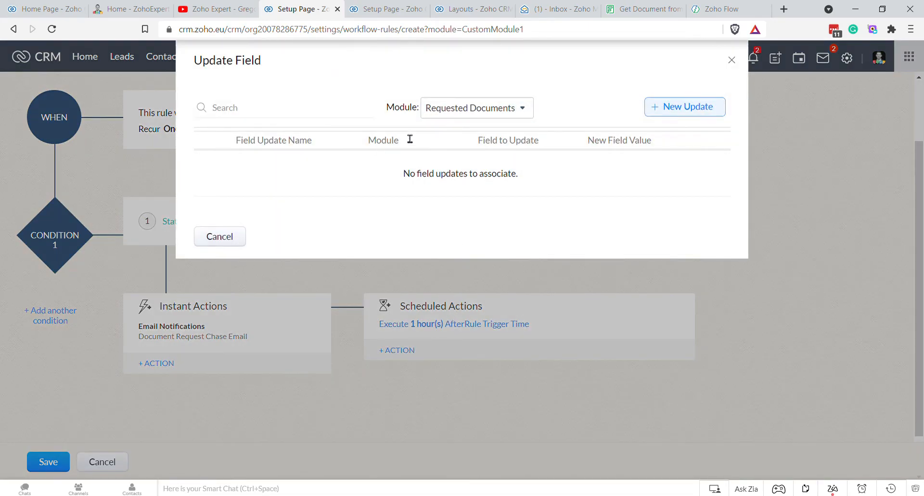
Step: Create a field update setting Next Chase At to the execution time plus 23 hours
click(689, 105)
click(436, 166)
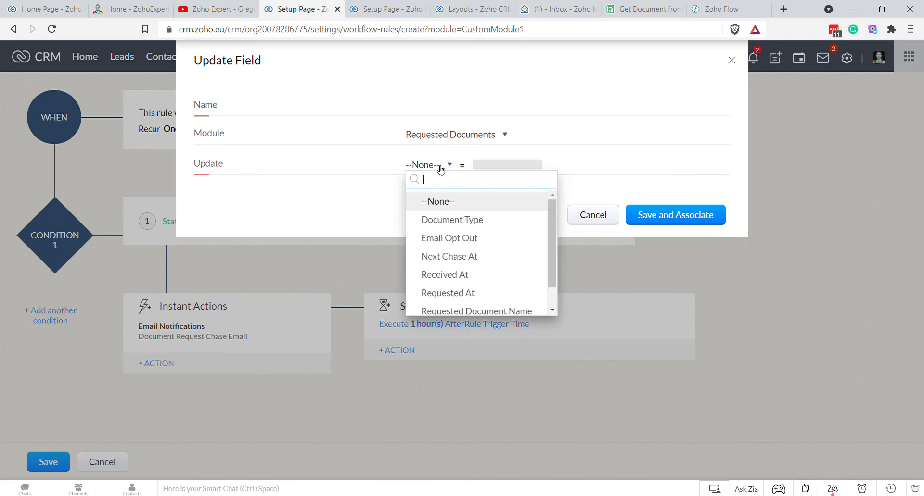
click(451, 238)
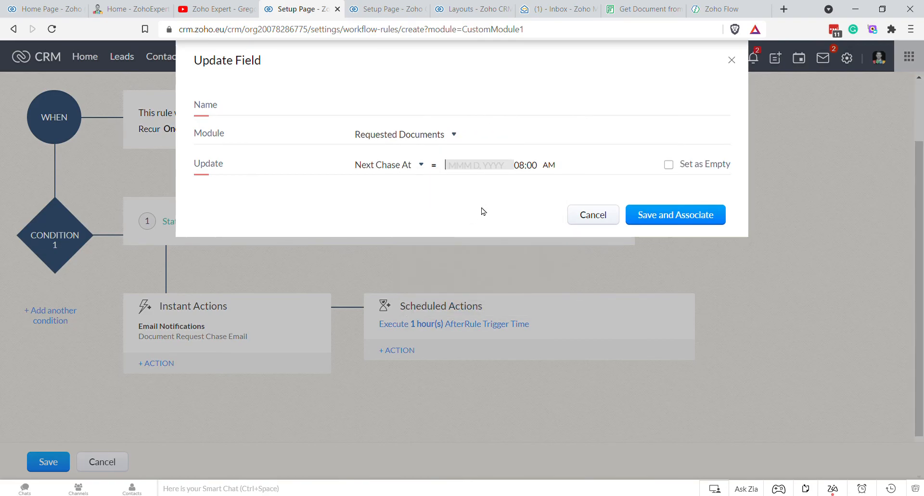
click(457, 171)
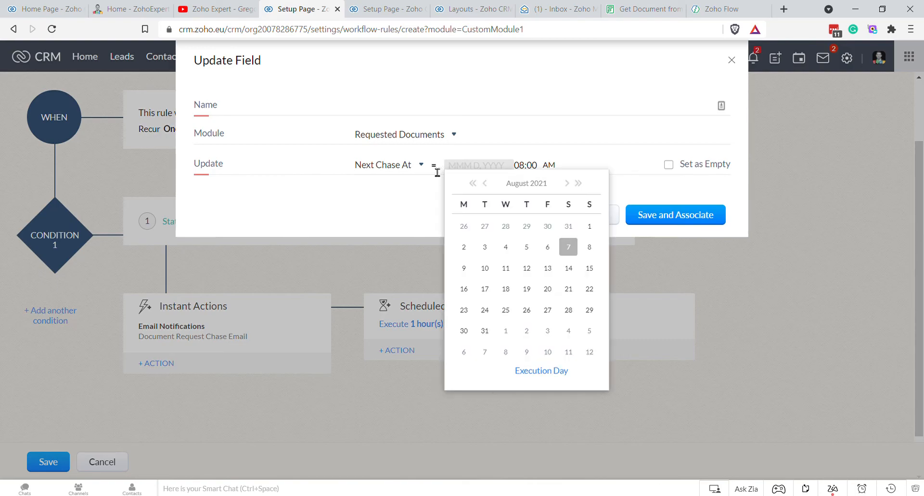
click(436, 169)
click(427, 168)
click(474, 175)
click(533, 370)
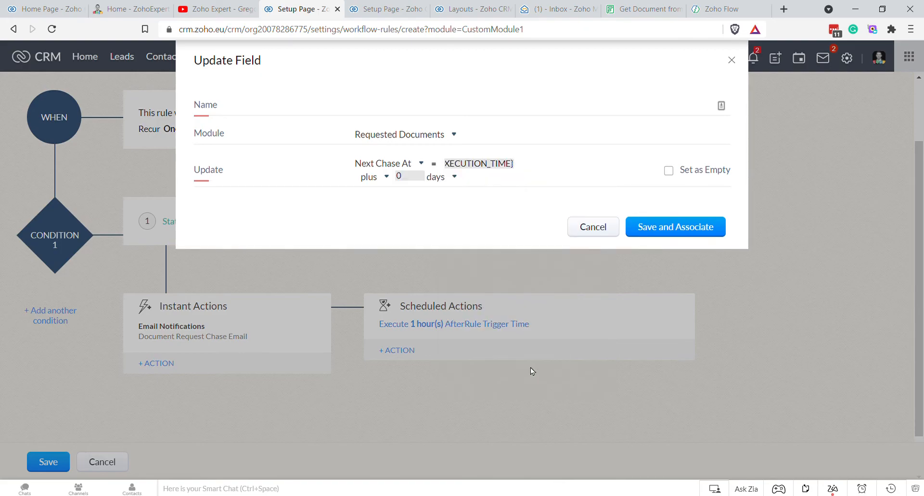
click(435, 179)
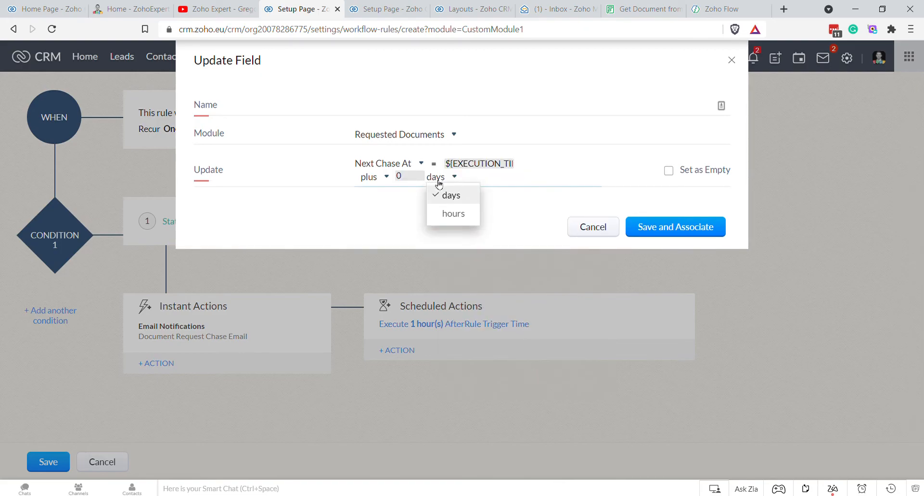
click(458, 214)
click(418, 179)
text(23)
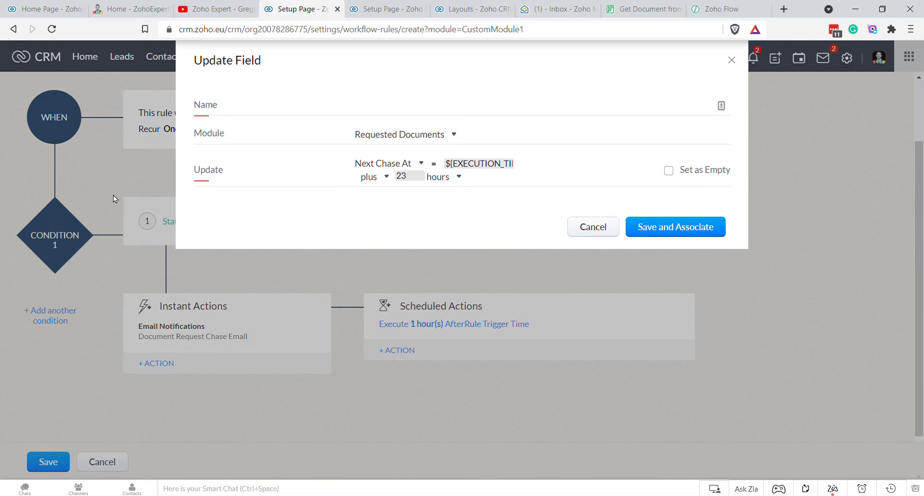
Step: Name the Next Chase At 23-hour field update, associate it, and save the workflow rule
click(676, 233)
text(c)
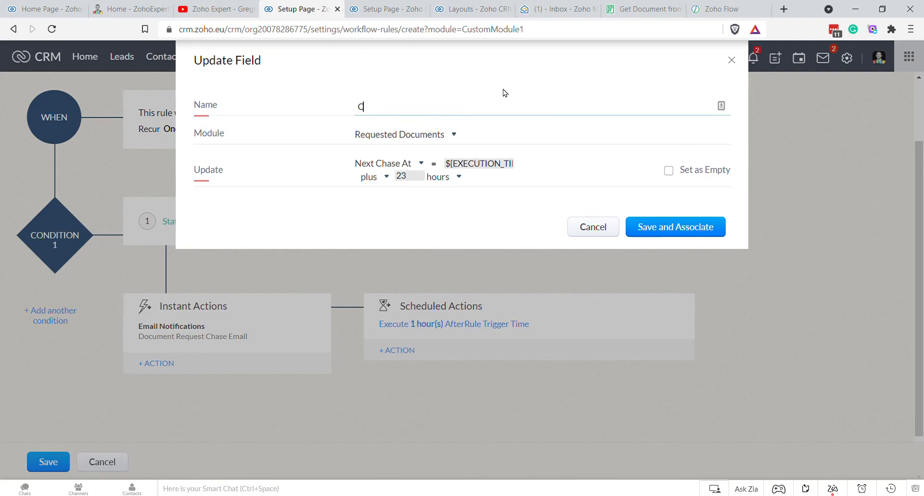
text(pdate Next Chase)
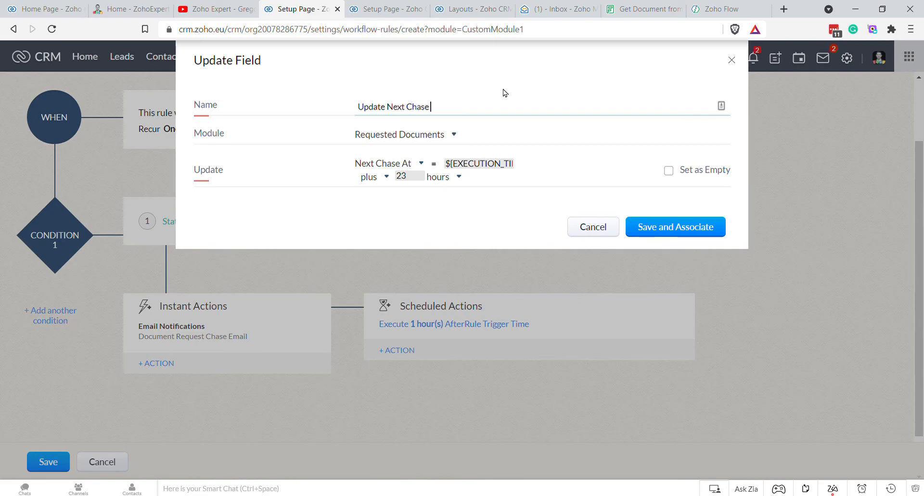
text( At to 23 Hours Later)
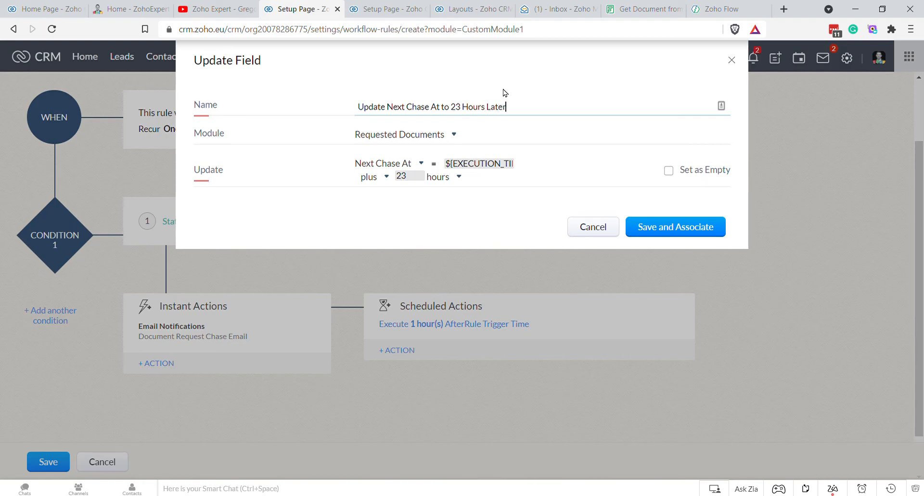
click(663, 236)
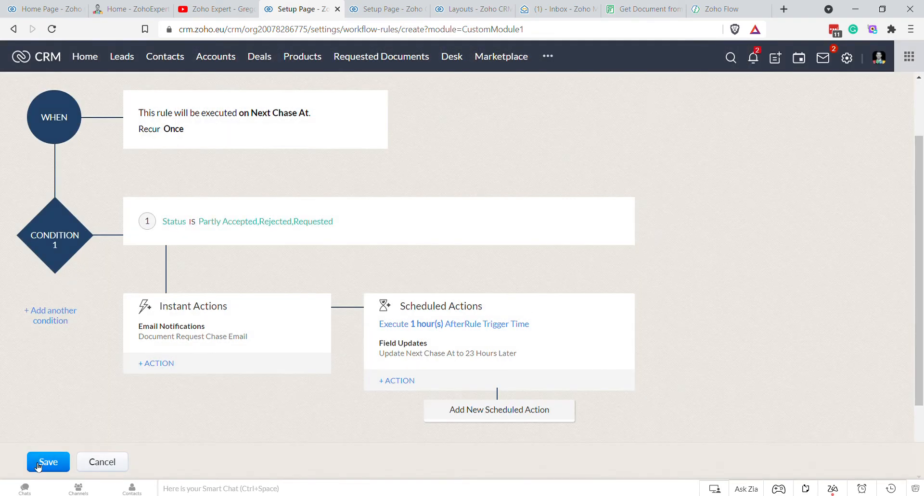
click(38, 464)
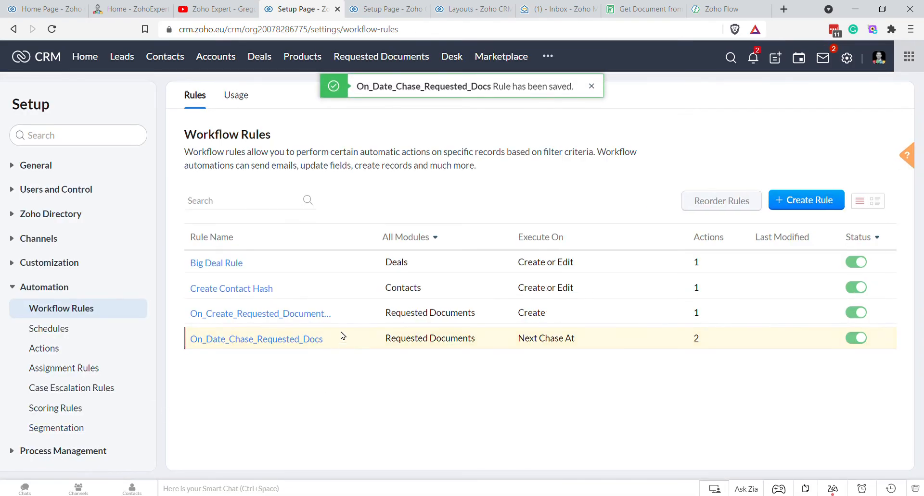
click(384, 56)
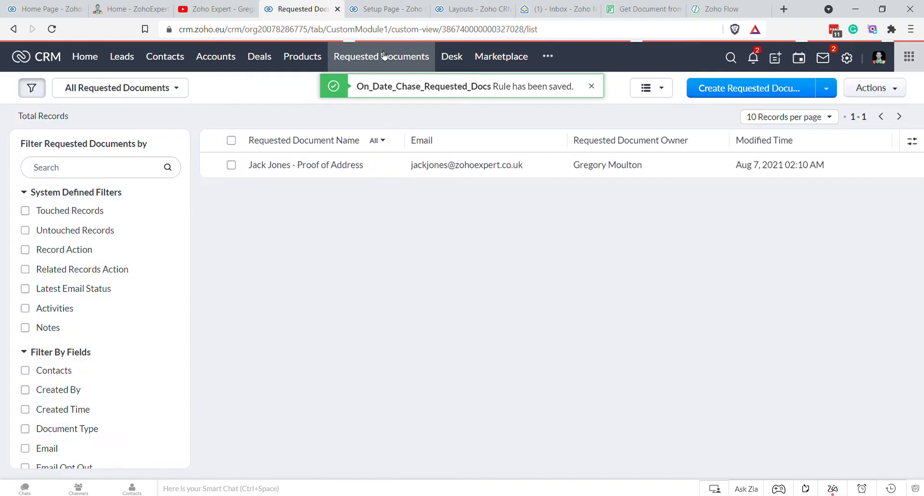
Step: Review the proof-of-address request record, then open the Contacts module's layouts under Modules and Fields
click(312, 162)
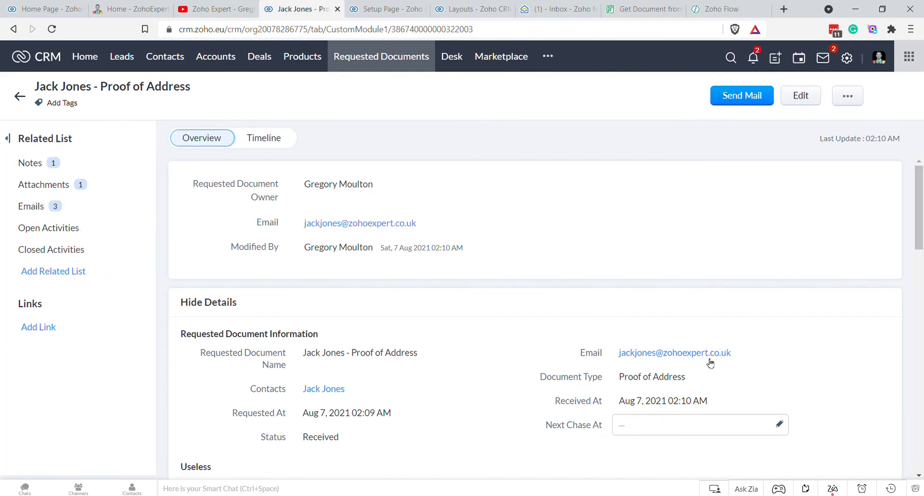
click(847, 58)
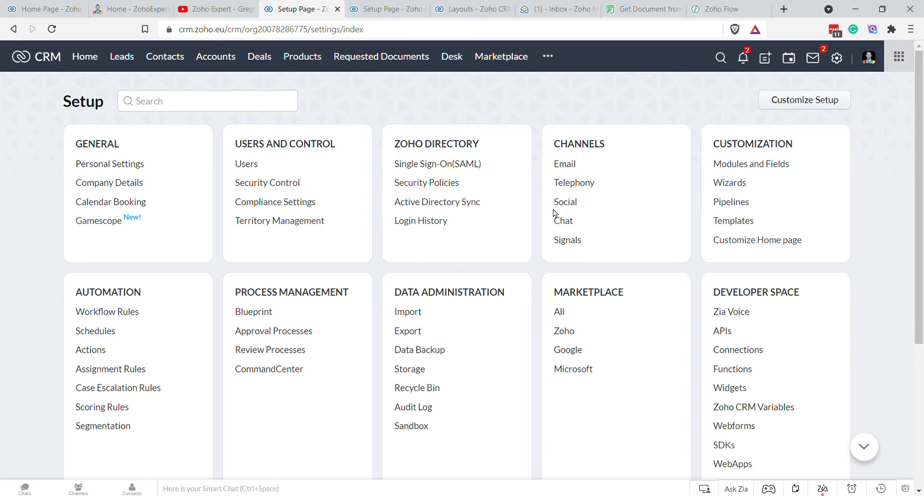
click(758, 167)
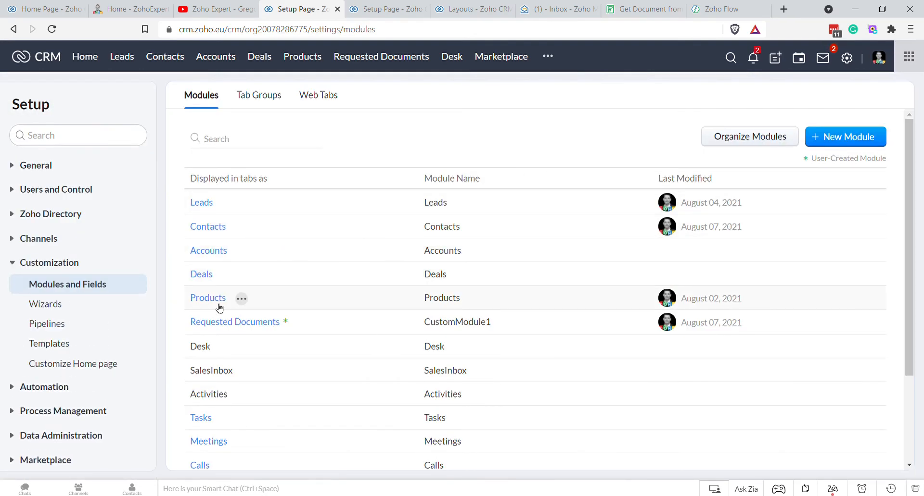
click(243, 328)
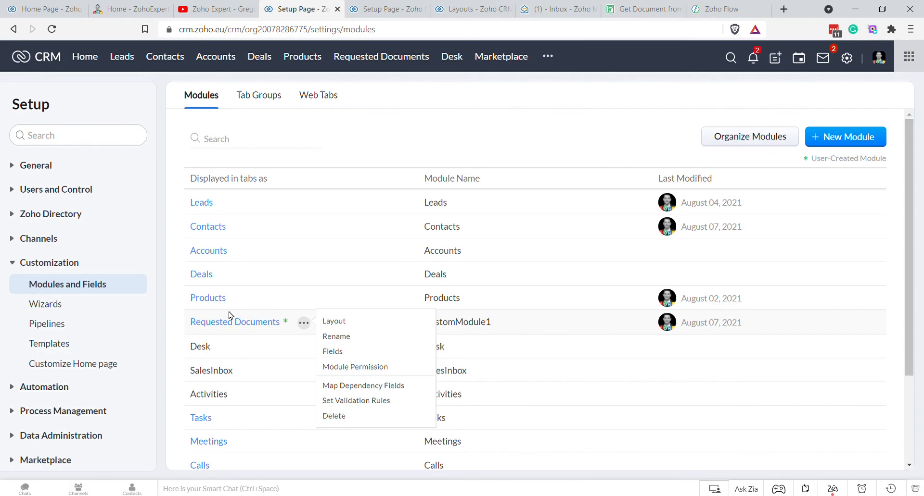
mouse_move(213, 232)
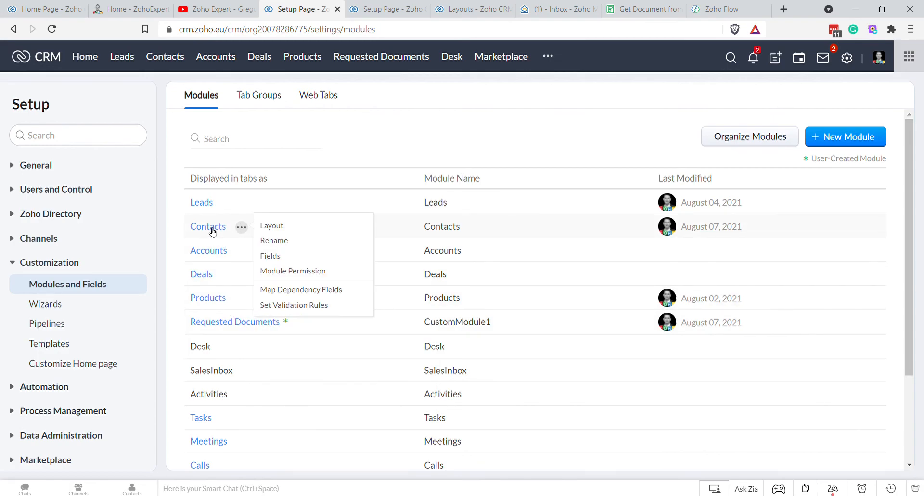
click(212, 231)
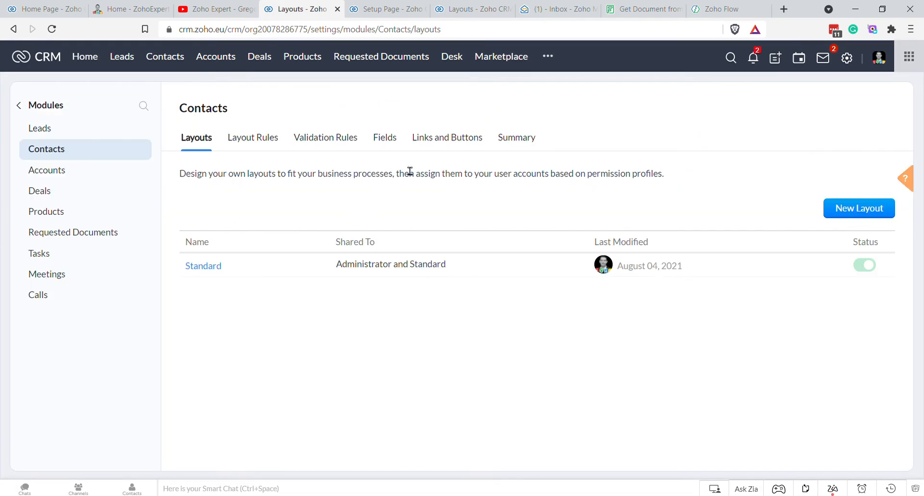
Step: Open the Request Proof of Address button's function code from Contacts Links and Buttons
click(447, 140)
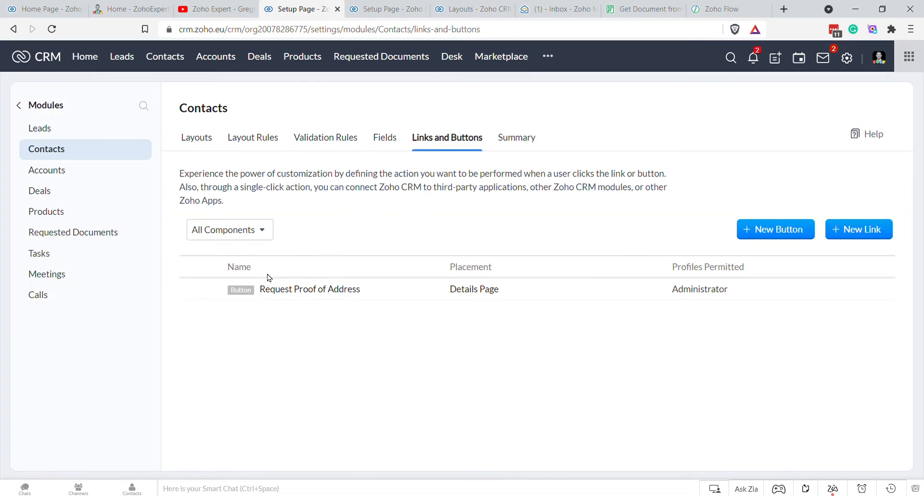
click(201, 290)
click(225, 288)
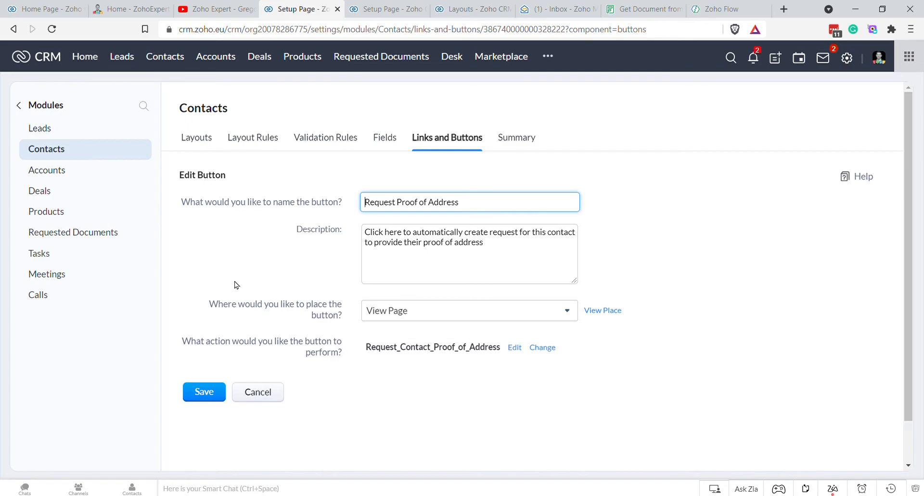
click(514, 347)
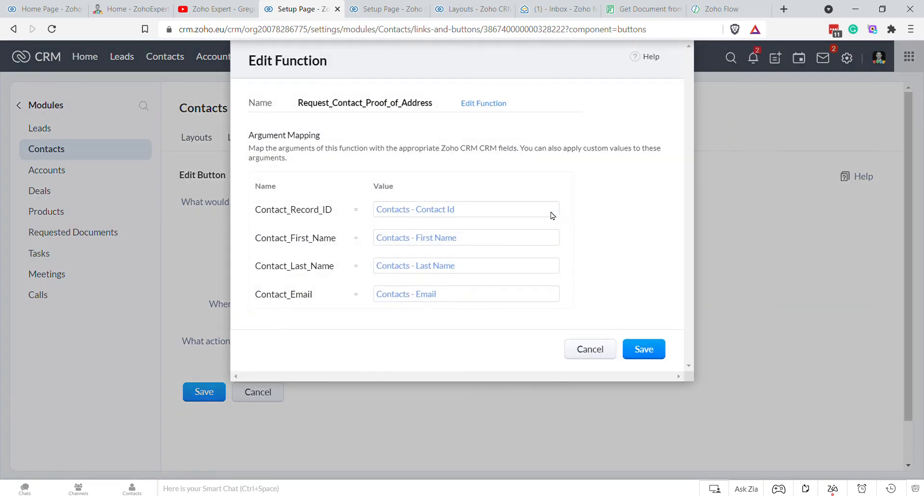
click(483, 103)
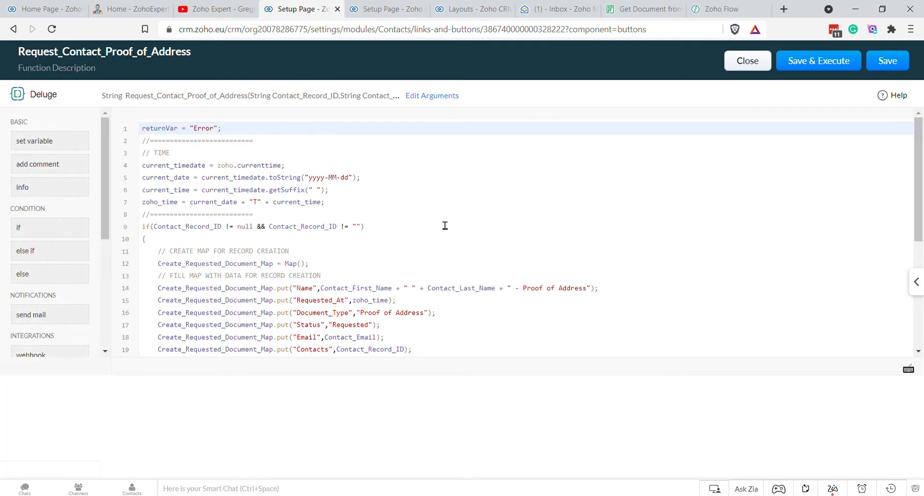
Step: Duplicate line 19's map statement as line 20 with the key renamed to Next_Chase_at
drag(419, 357, 167, 355)
key(ctrl+c)
key(Right)
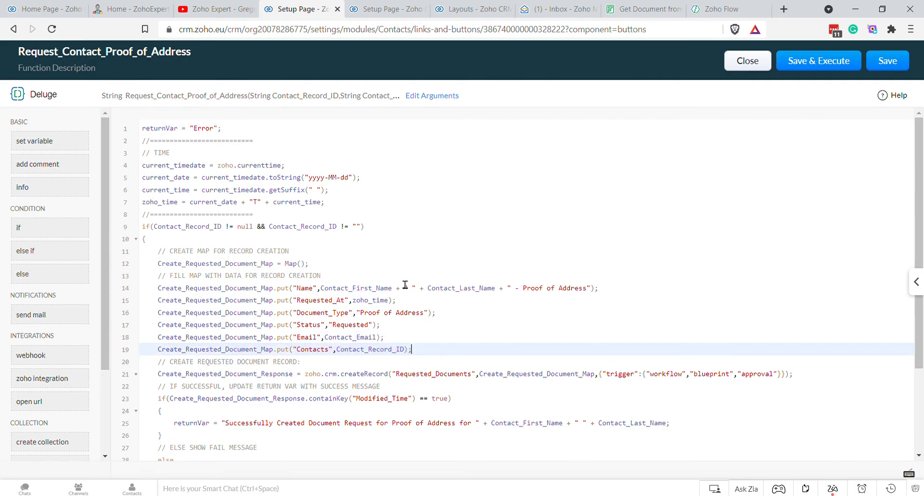
key(Return)
key(ctrl+v)
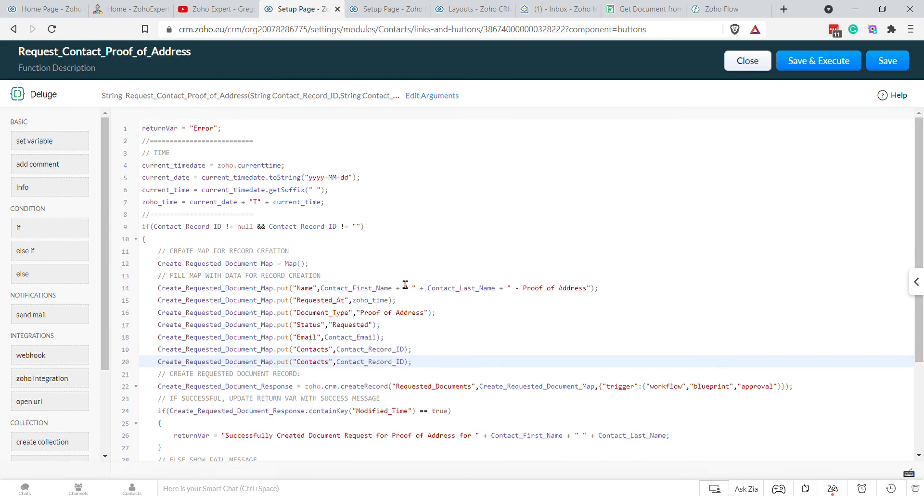
double_click(325, 364)
text(Next_Chase_at)
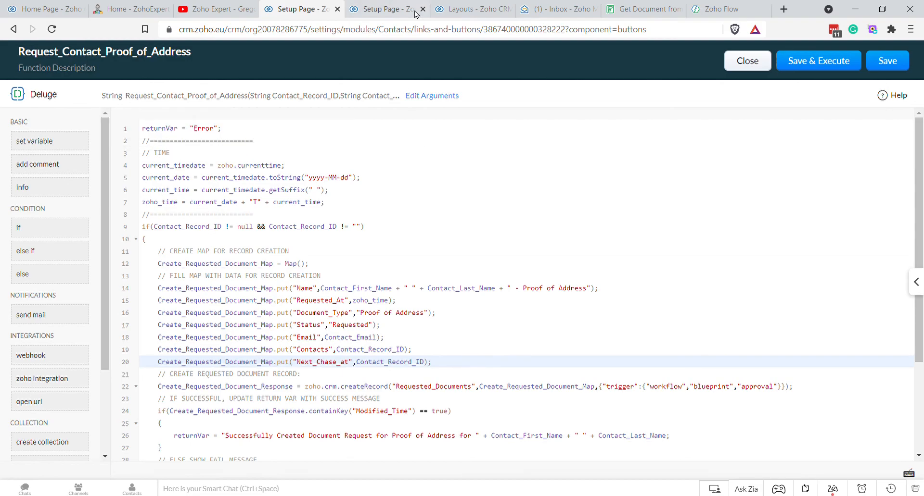
click(394, 10)
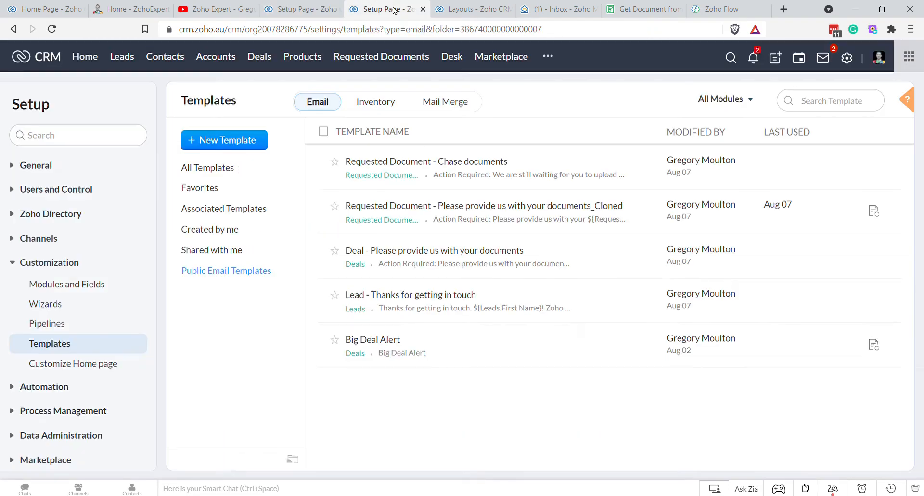
Step: Copy the Next_Chase_At API name from the Requested Documents API names list in Setup
click(853, 59)
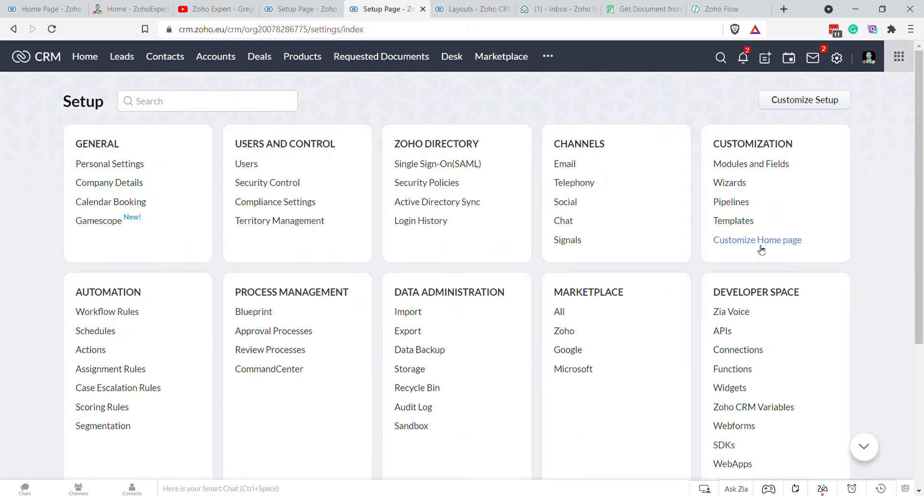
click(722, 337)
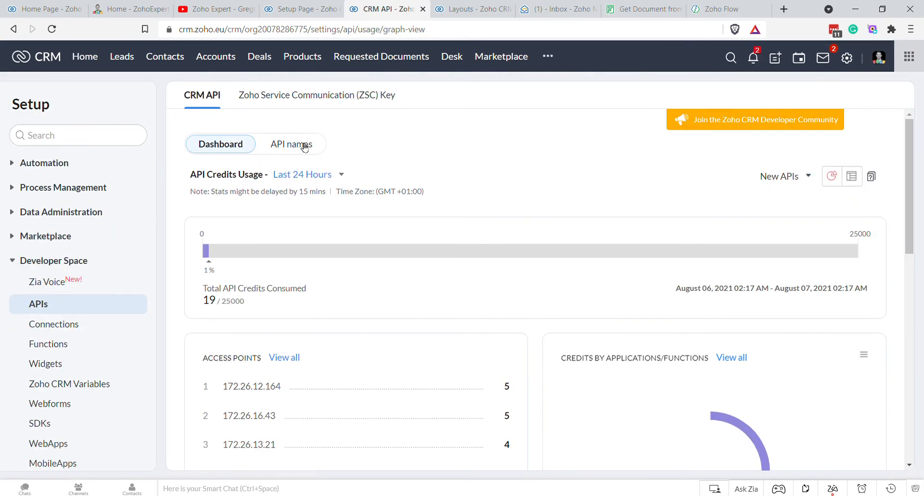
click(304, 146)
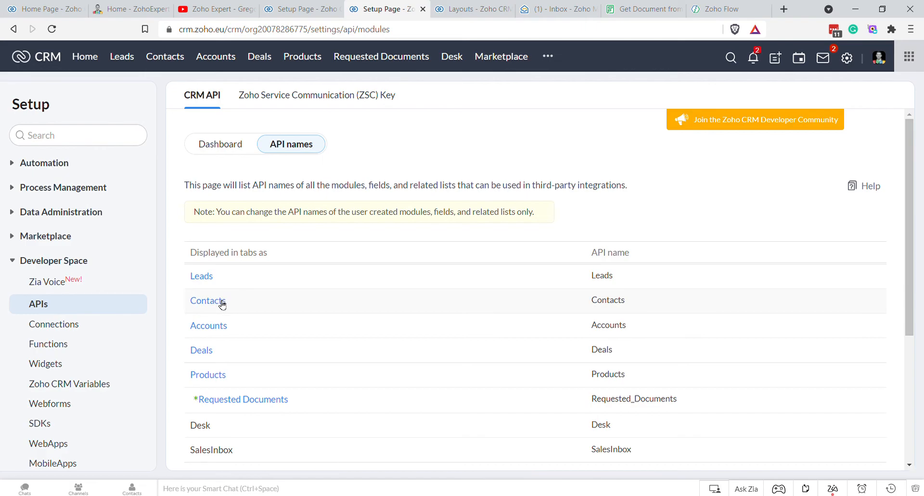
click(252, 400)
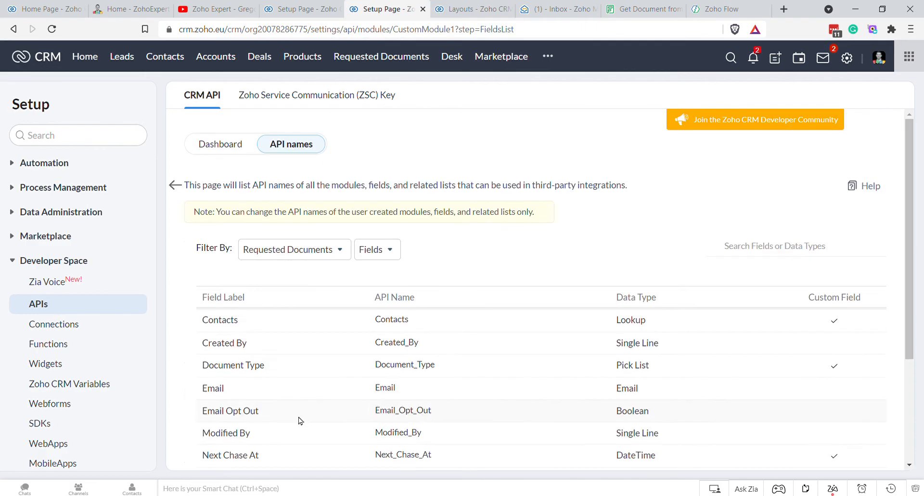
scroll(486, 382, down, 1)
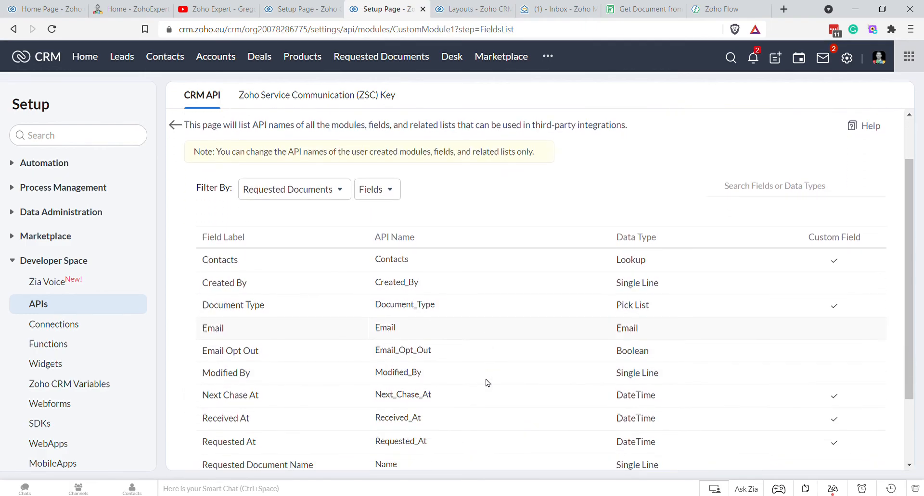
double_click(402, 399)
Step: Replace Next_Chase_at on line 20 of the function with the exact Next_Chase_At
click(289, 10)
double_click(339, 367)
key(ctrl+v)
key(BackSpace)
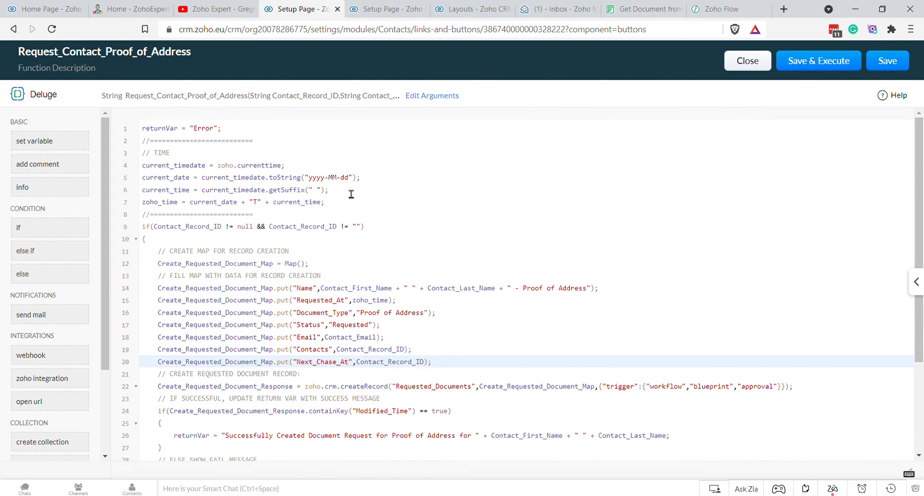
Step: Copy the line 5 date statement to a new line 8 with the variable renamed date_tomorrow
double_click(188, 183)
drag(360, 177, 143, 177)
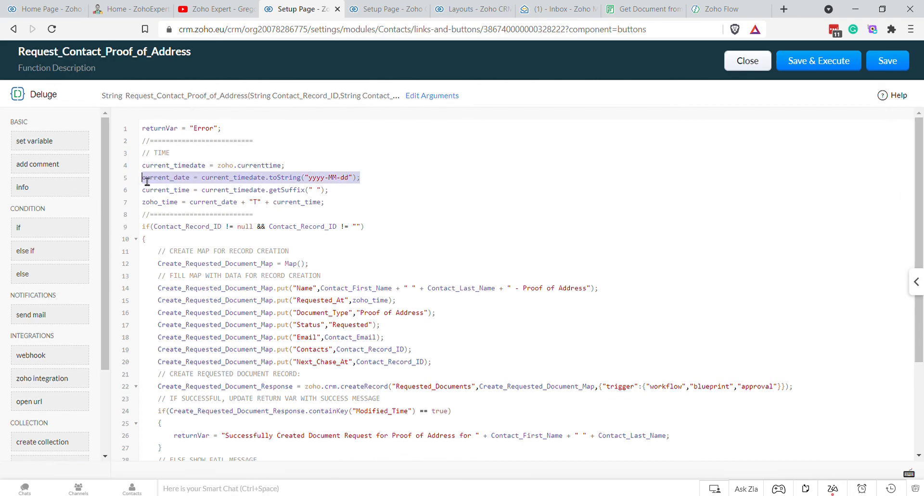
key(ctrl+c)
click(356, 207)
key(Return)
key(ctrl+v)
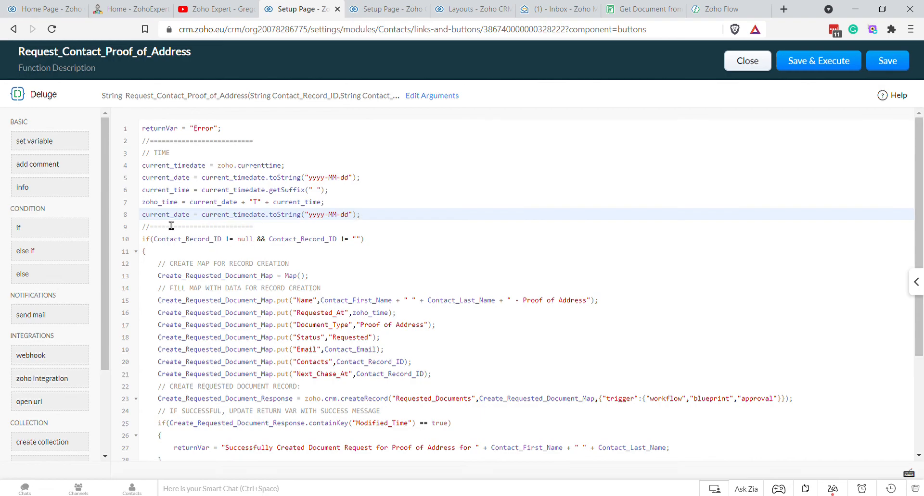
drag(177, 222, 151, 225)
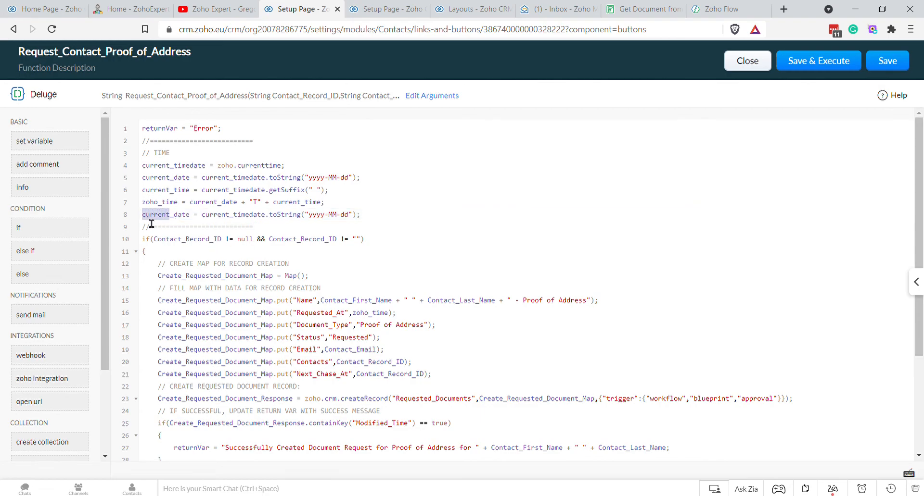
text(date)
key(Right)
text(tomorrow)
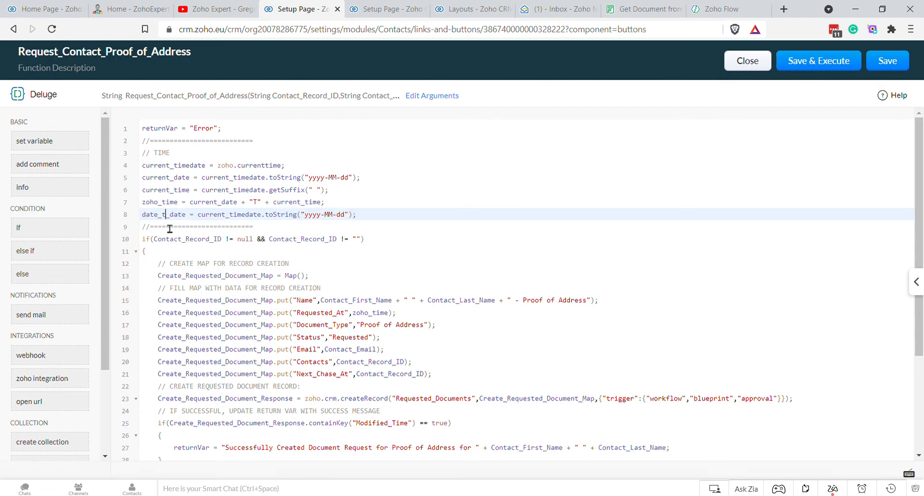
key(Delete)
key(Delete)
key(Delete)
key(Delete)
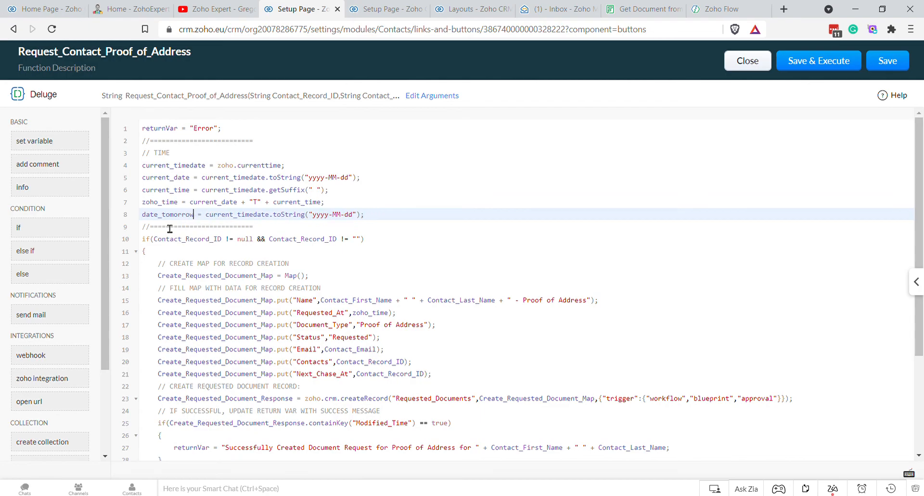
Step: Set date_tomorrow to zoho.currenttime plus one day using addDay(1)
drag(272, 220, 367, 225)
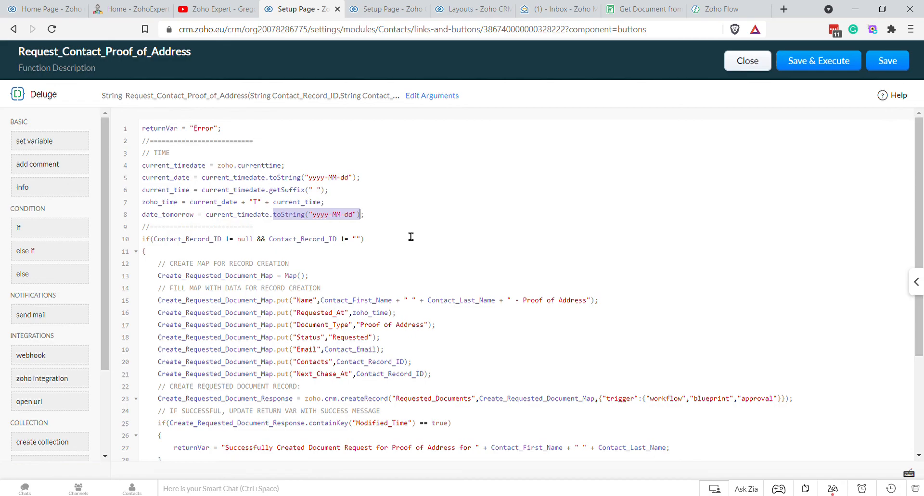
key(BackSpace)
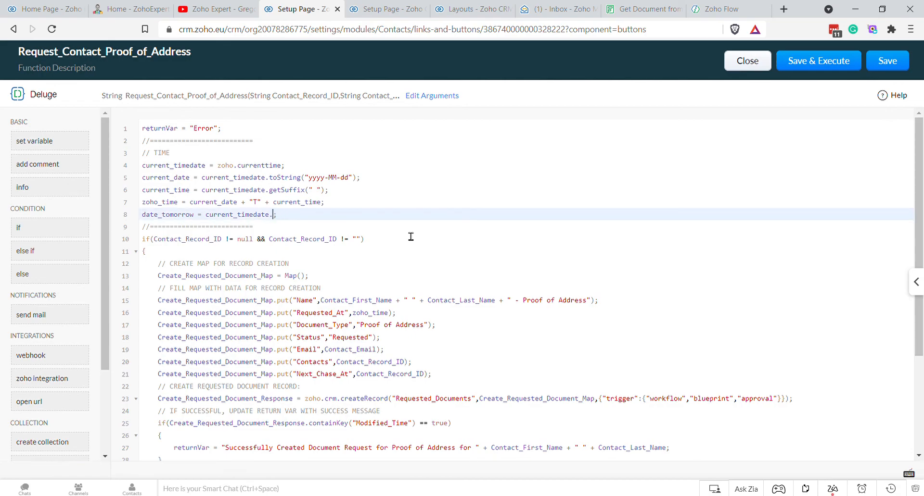
key(BackSpace)
key(BackSpace)
key(BackSpace)
key(BackSpace)
key(BackSpace)
key(BackSpace)
key(BackSpace)
key(BackSpace)
key(BackSpace)
key(BackSpace)
key(BackSpace)
key(BackSpace)
key(BackSpace)
key(BackSpace)
key(BackSpace)
key(BackSpace)
text(zoo)
key(BackSpace)
text(ho.cu)
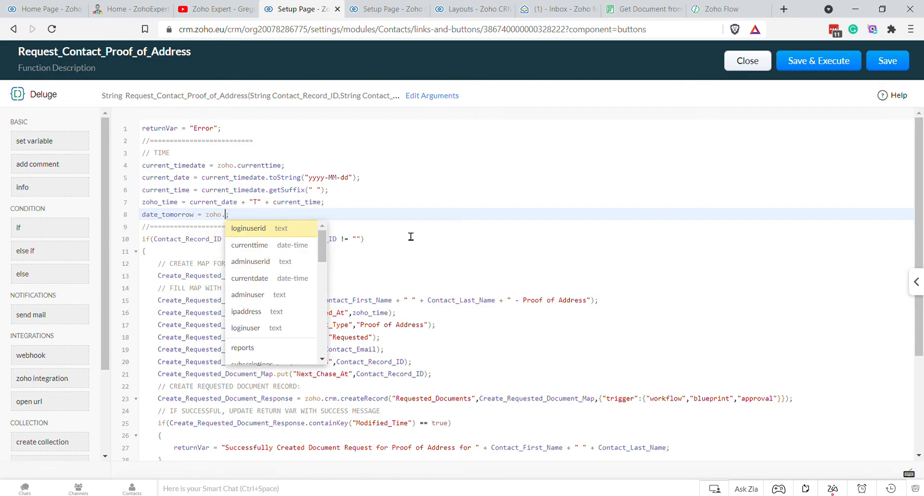
key(Return)
text(.add)
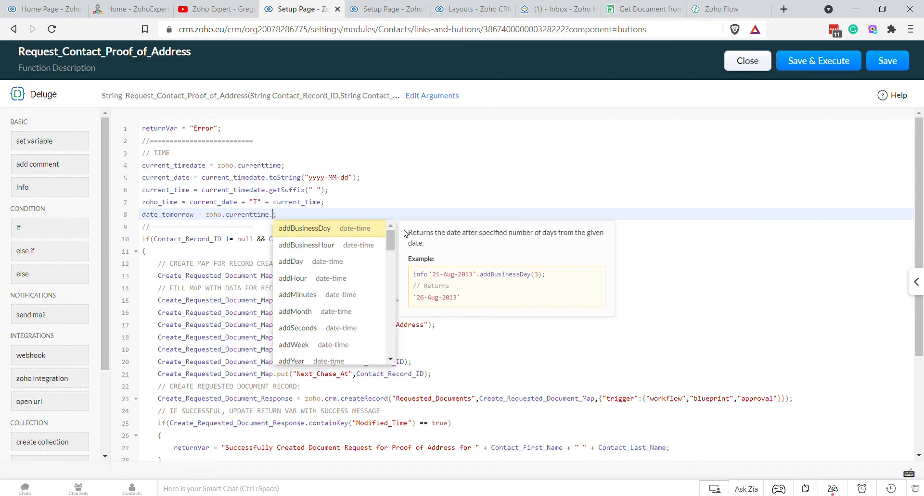
key(Down)
key(Down)
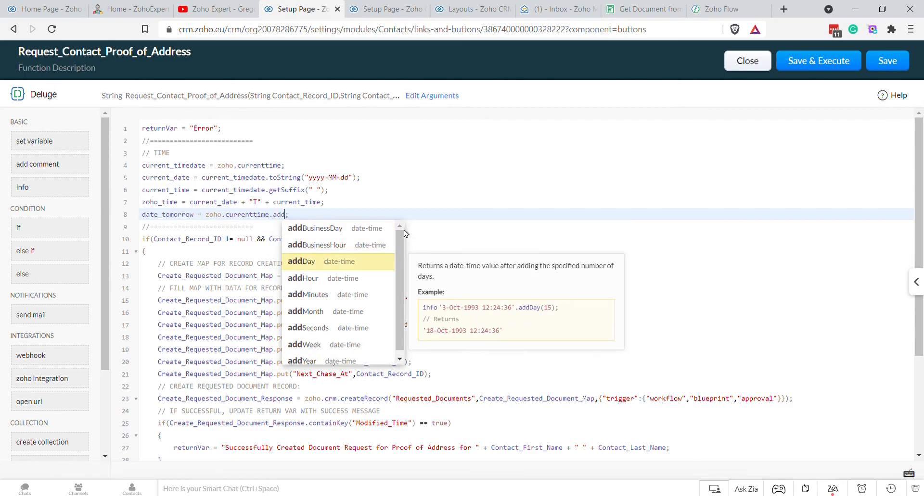
key(Return)
text(1)
key(End)
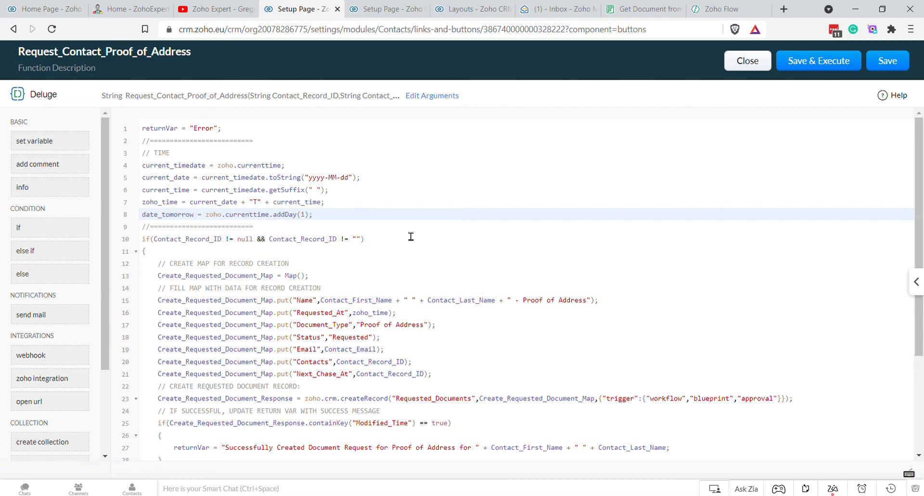
Step: Format date_tomorrow as yyyy-MM-dd and build zoho_time_tomorrow as date_tomorrow + "T" + current_time
key(Return)
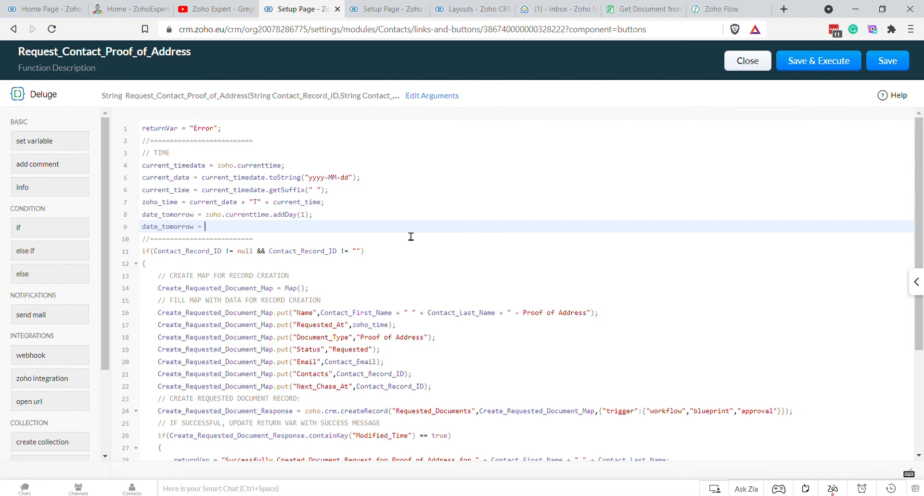
text(date_tomorrow.toString("yyyy-MM-dd");)
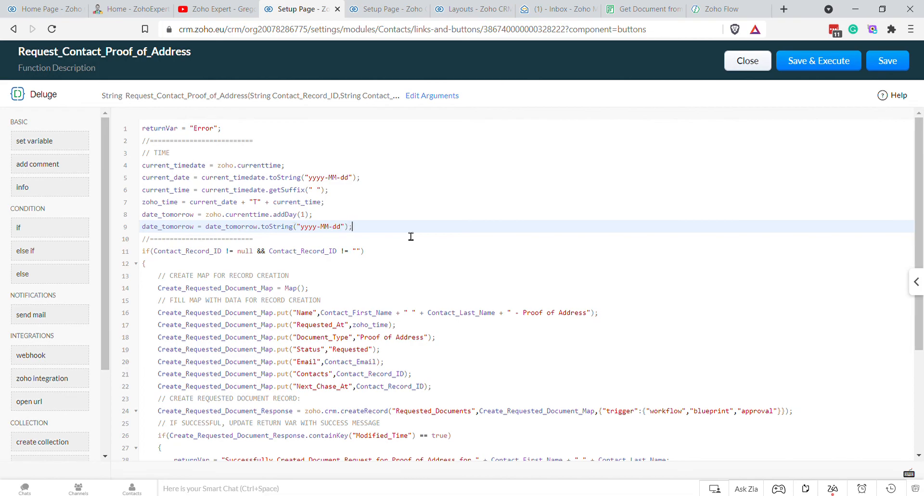
key(Return)
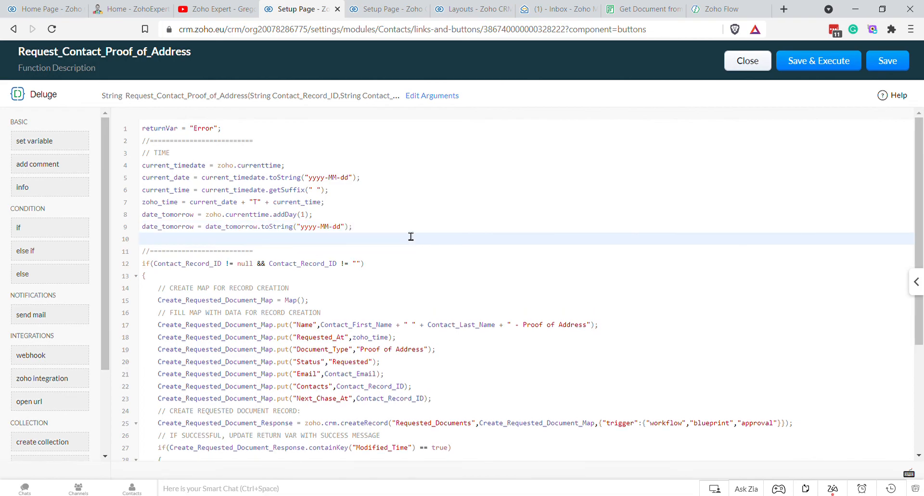
text(zoho_time_tomorrow =)
double_click(175, 230)
text(date_tomorrow)
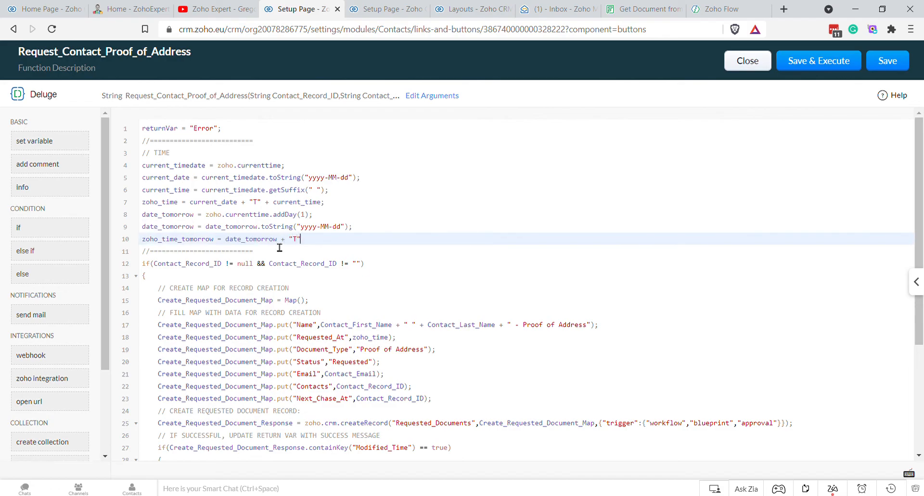
text( + "T" +)
double_click(175, 189)
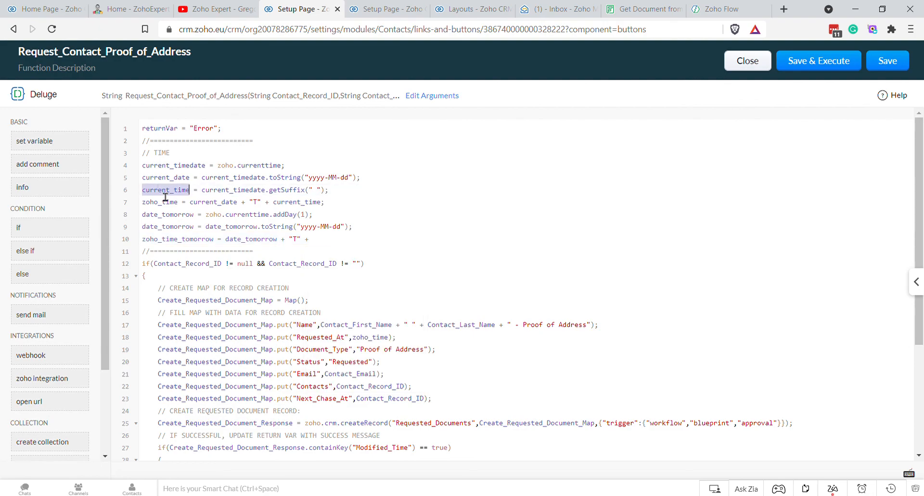
key(ctrl+c)
click(318, 242)
key(ctrl+v)
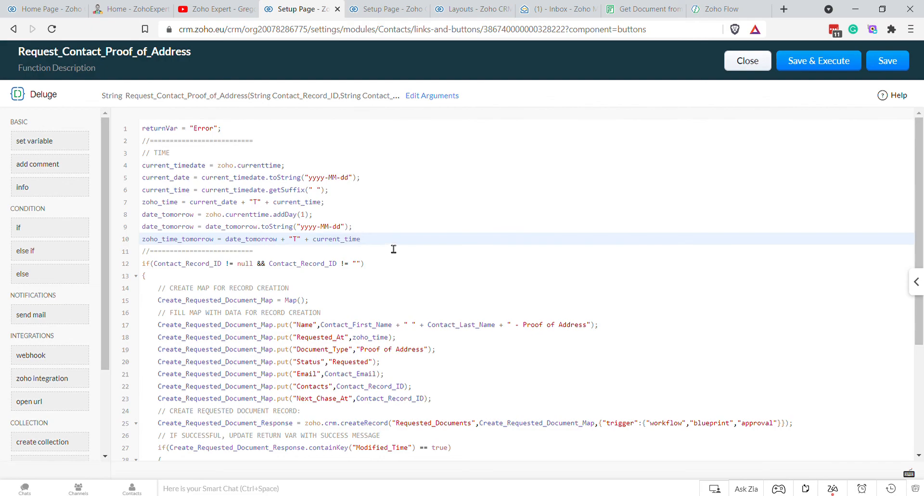
Step: Give Next_Chase_At the value zoho_time_tomorrow instead of Contact_Record_ID and save the function
double_click(181, 242)
scroll(301, 300, down, 3)
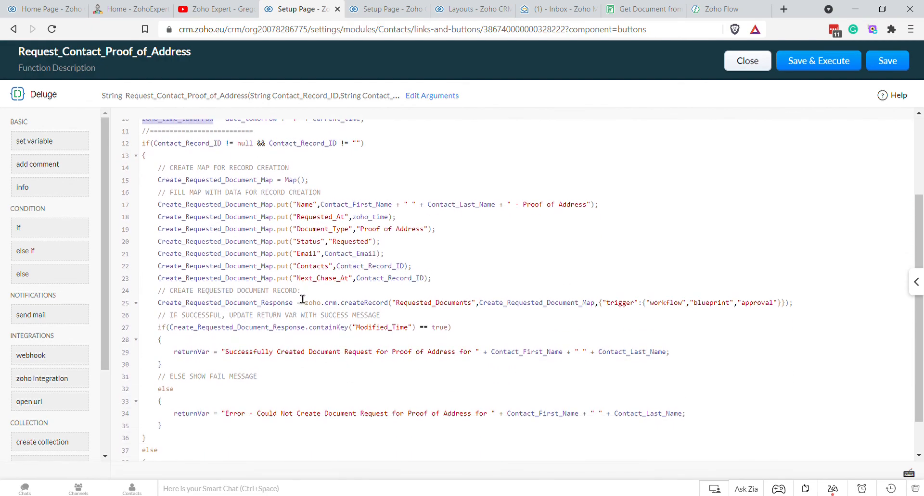
scroll(302, 300, up, 2)
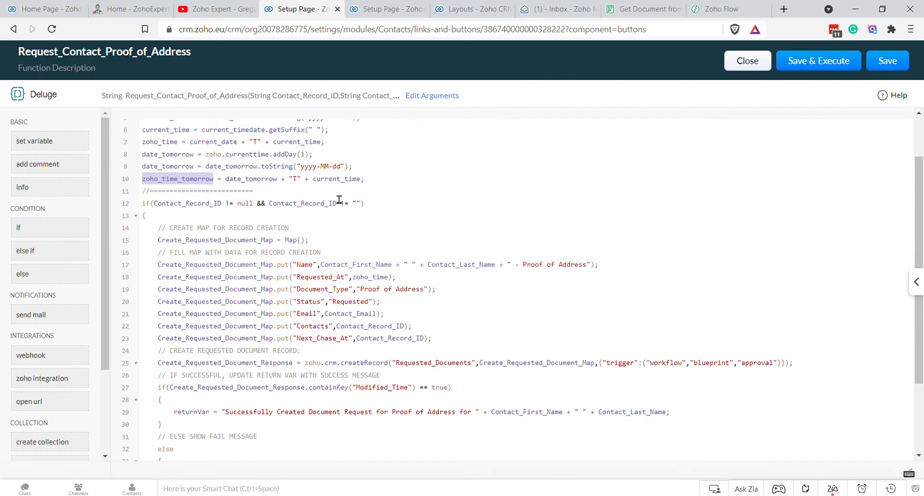
scroll(401, 250, down, 3)
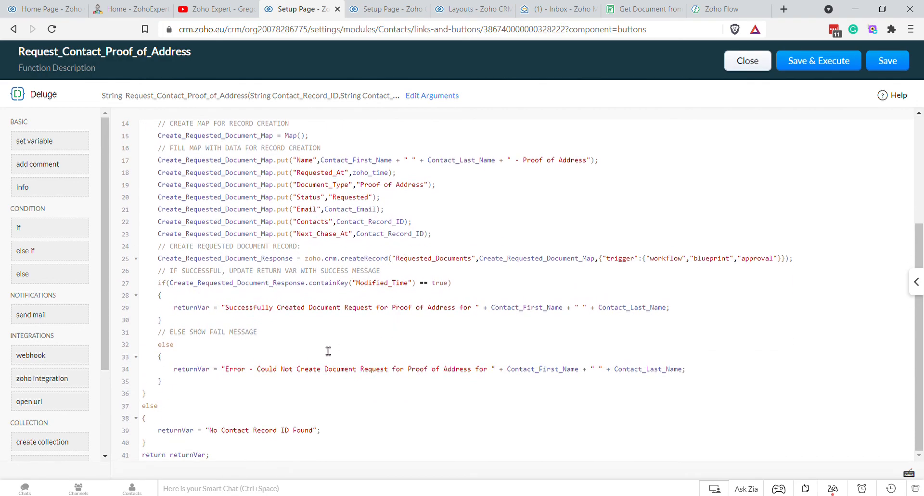
scroll(339, 345, down, 1)
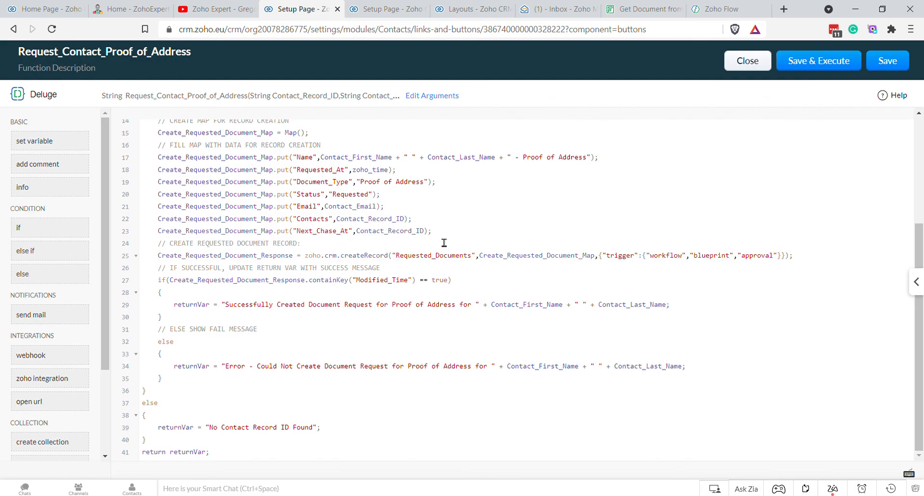
double_click(416, 237)
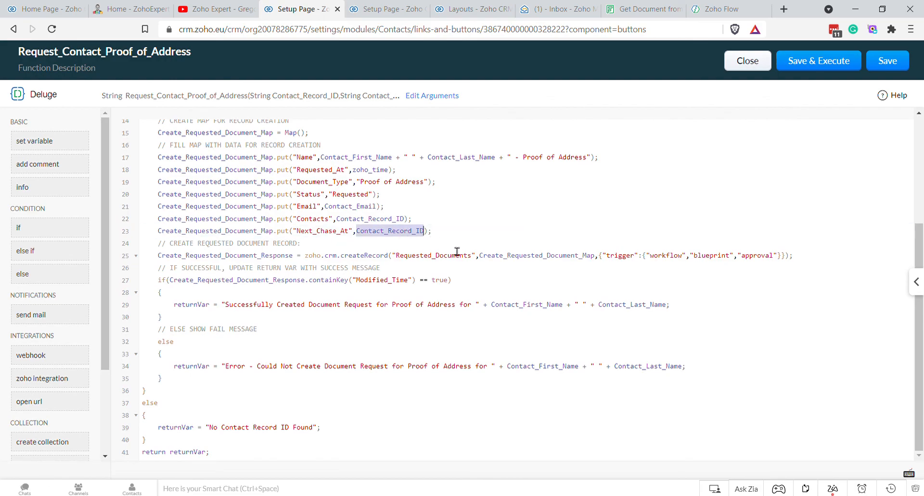
key(ctrl+v)
click(888, 61)
Step: Save the edited button, delete the old proof-of-address request record, and open Contacts
click(217, 391)
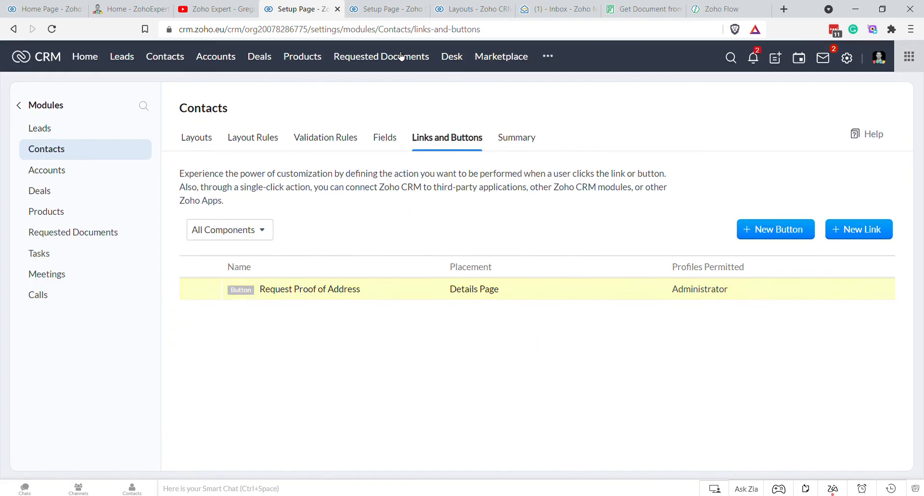
click(401, 56)
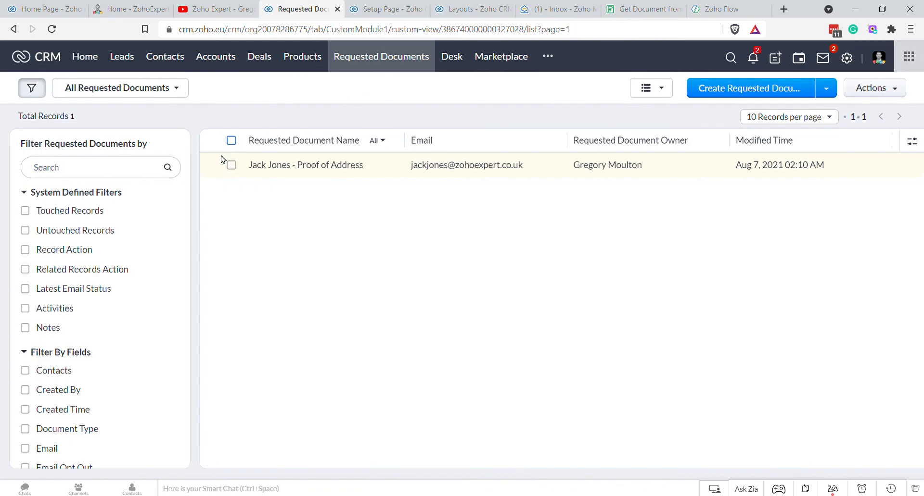
click(232, 140)
click(342, 88)
click(342, 159)
click(424, 116)
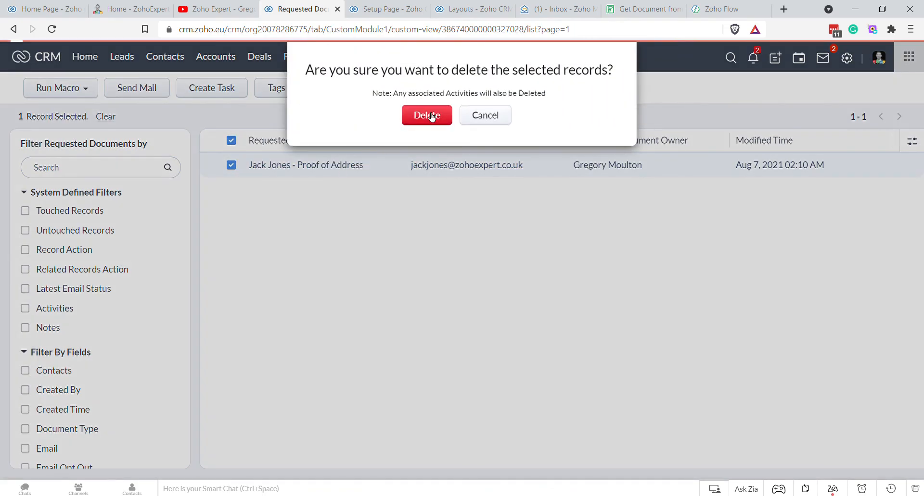
click(176, 63)
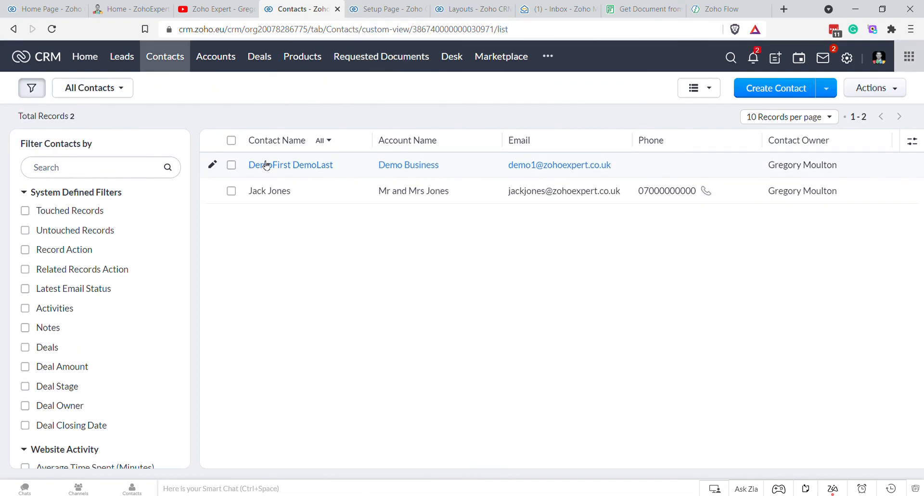
click(273, 194)
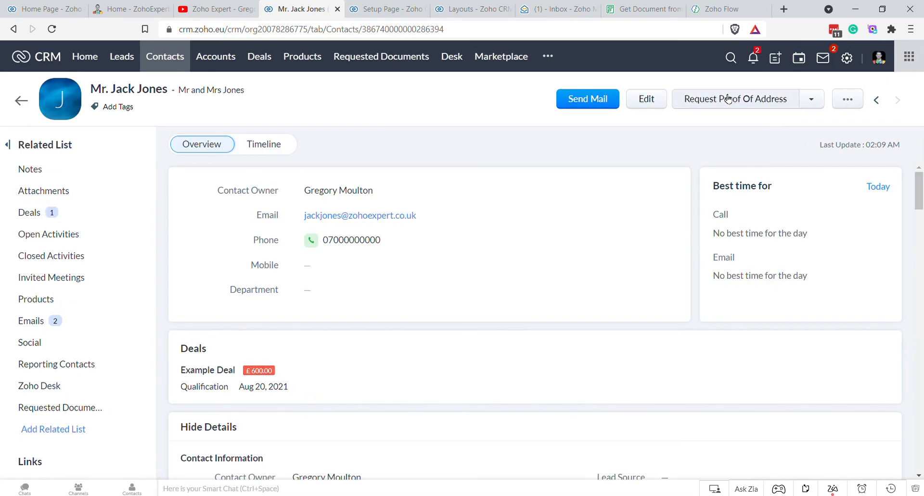
click(728, 99)
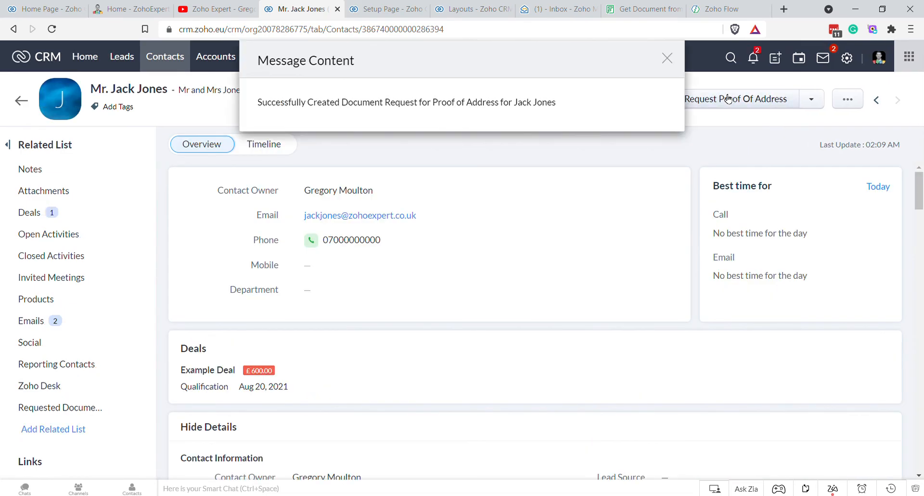
click(667, 57)
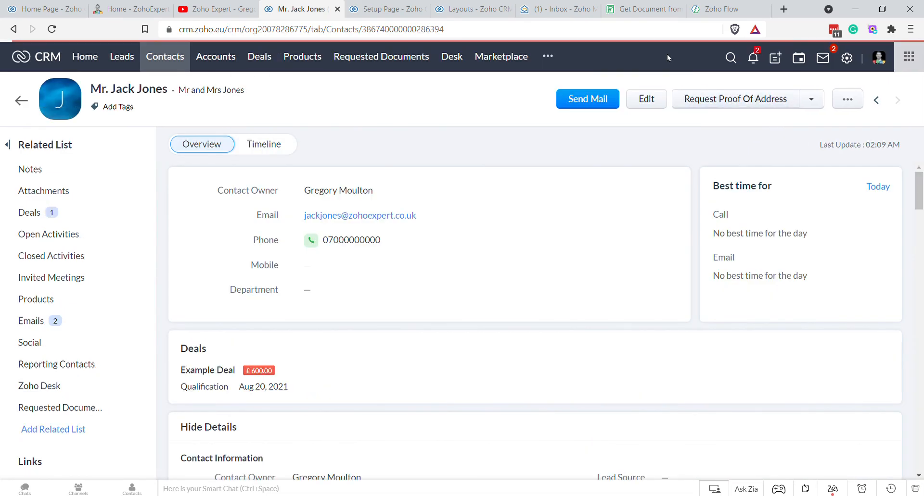
click(400, 58)
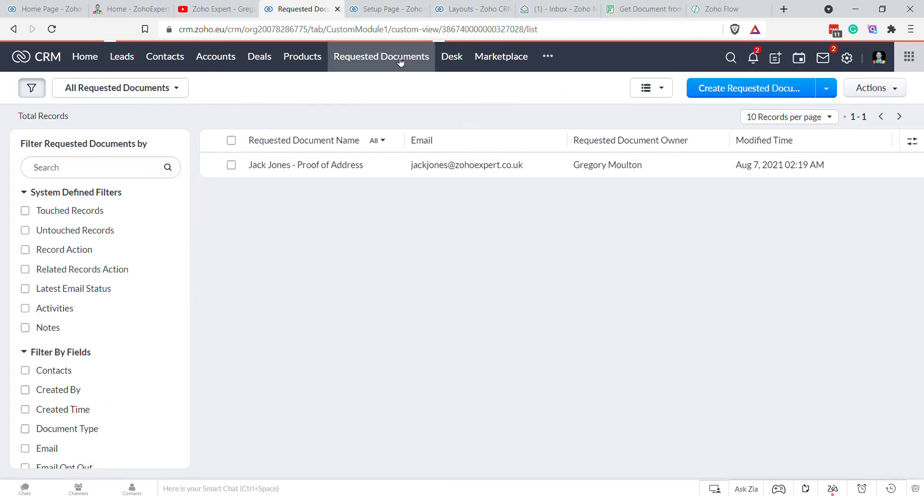
click(324, 166)
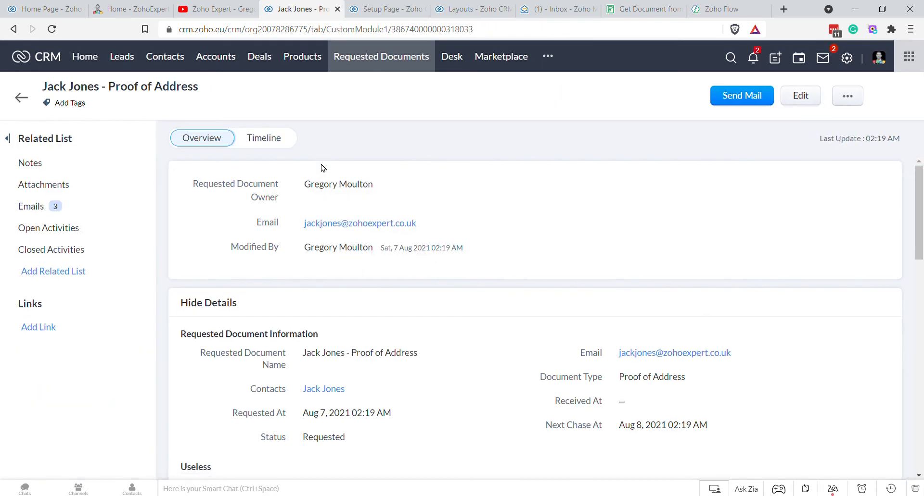
scroll(561, 236, down, 3)
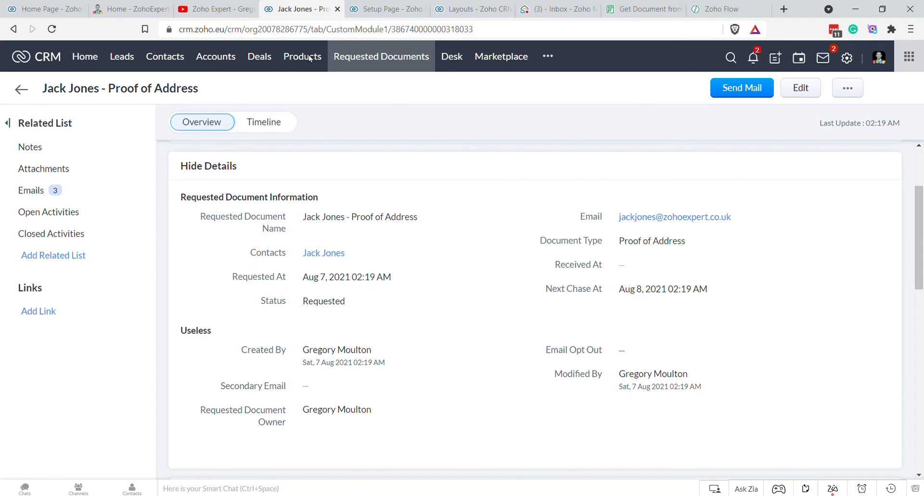
Step: Open the newest 'Action Required' proof of address email in Zoho Mail
click(557, 8)
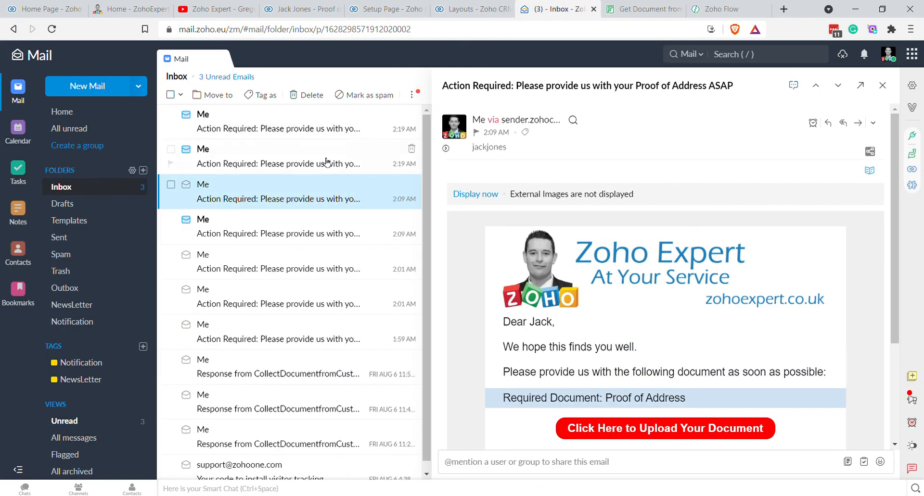
click(342, 128)
scroll(539, 315, down, 3)
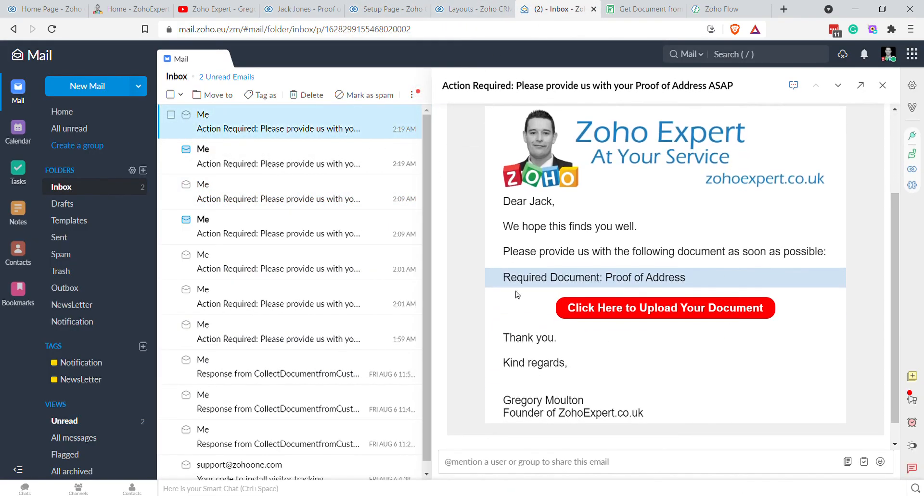
Step: Glance at the CRM request record, then follow the email's upload link to the client form
click(471, 10)
click(372, 10)
click(308, 10)
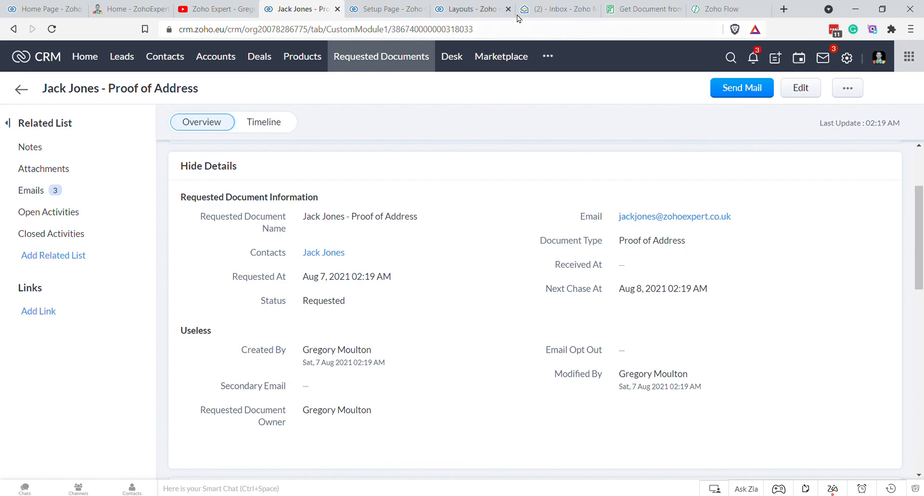
click(549, 7)
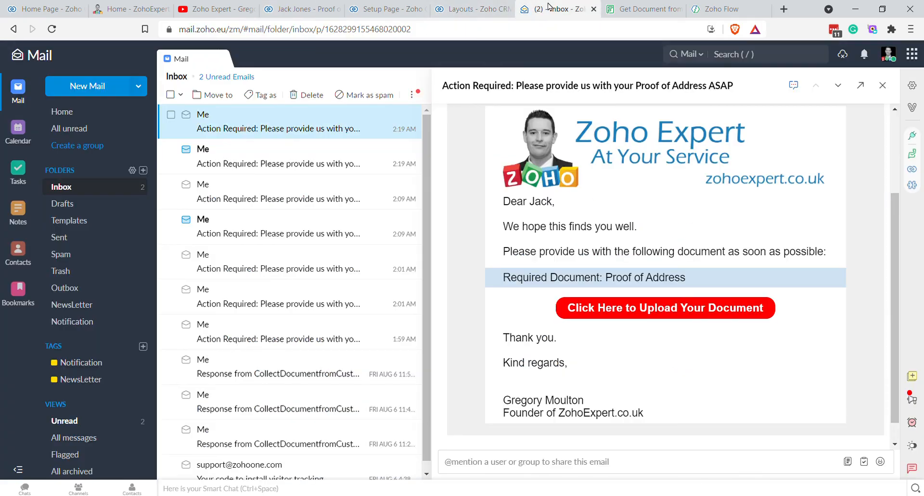
click(614, 309)
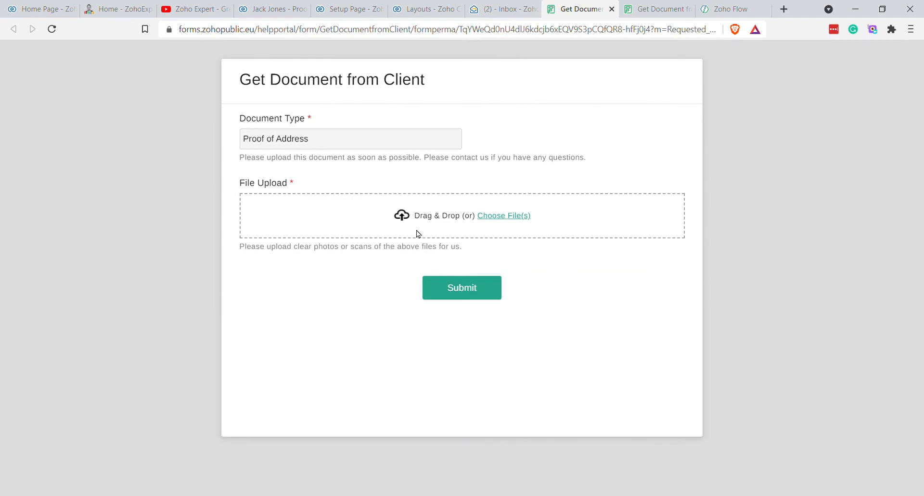
Step: Attach Zoho Expert Logo - No BG.png as the Proof of Address, submit, and return to the CRM
click(445, 220)
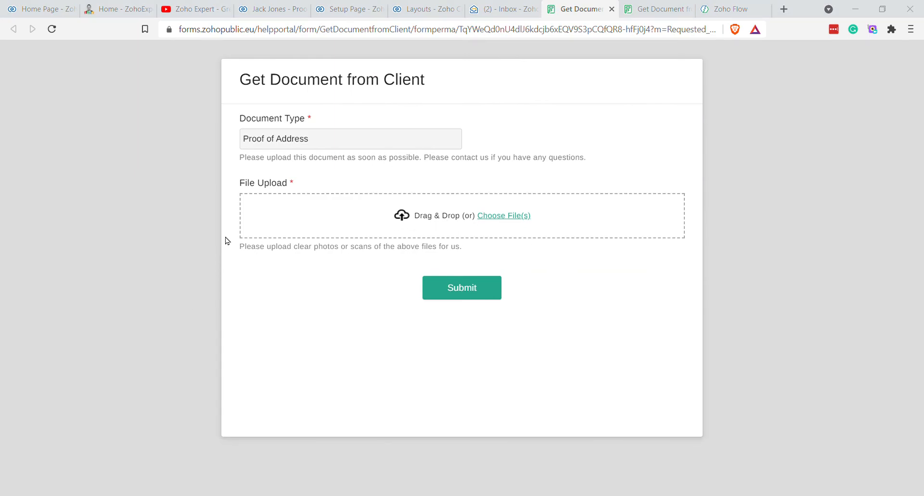
click(566, 363)
click(475, 330)
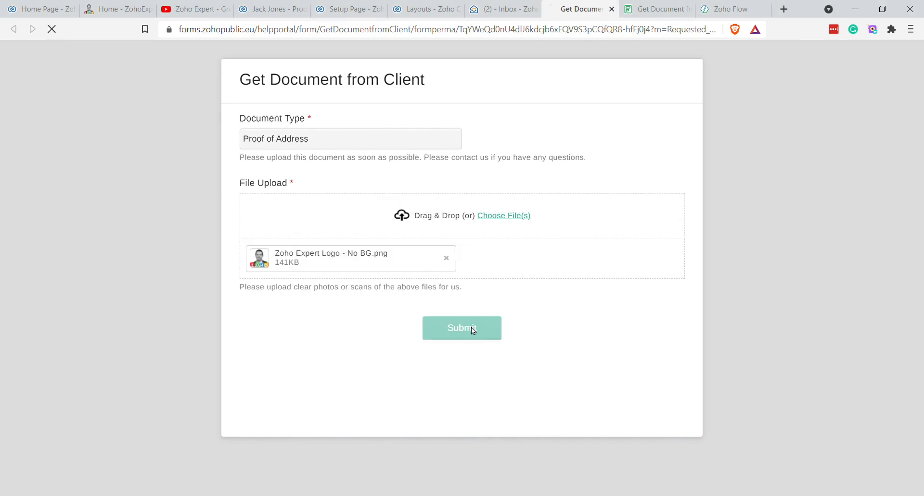
click(331, 13)
click(269, 11)
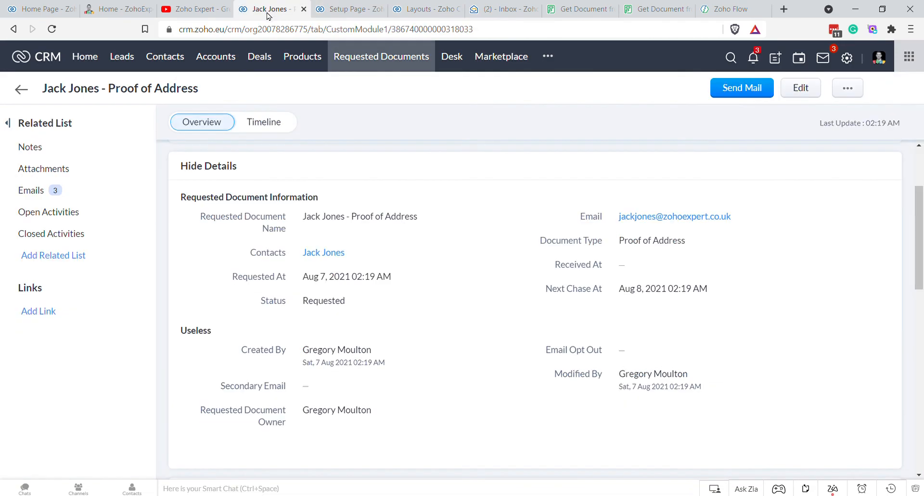
key(F5)
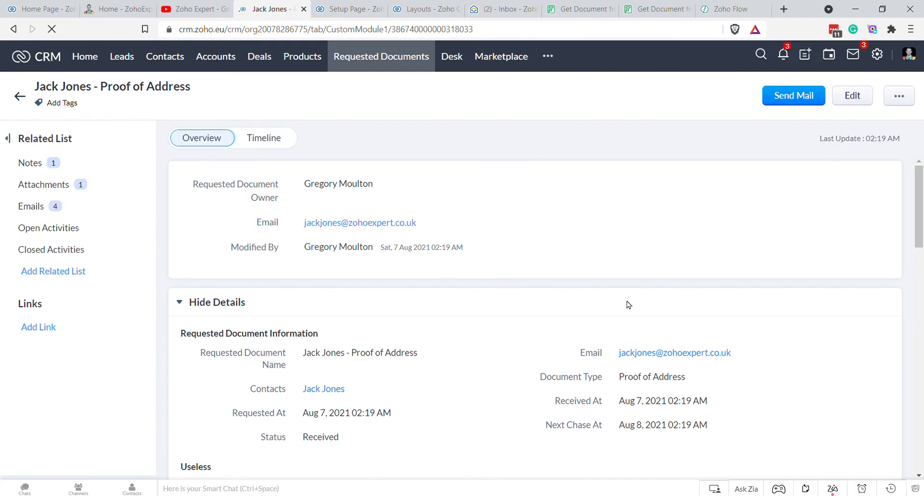
scroll(626, 305, down, 3)
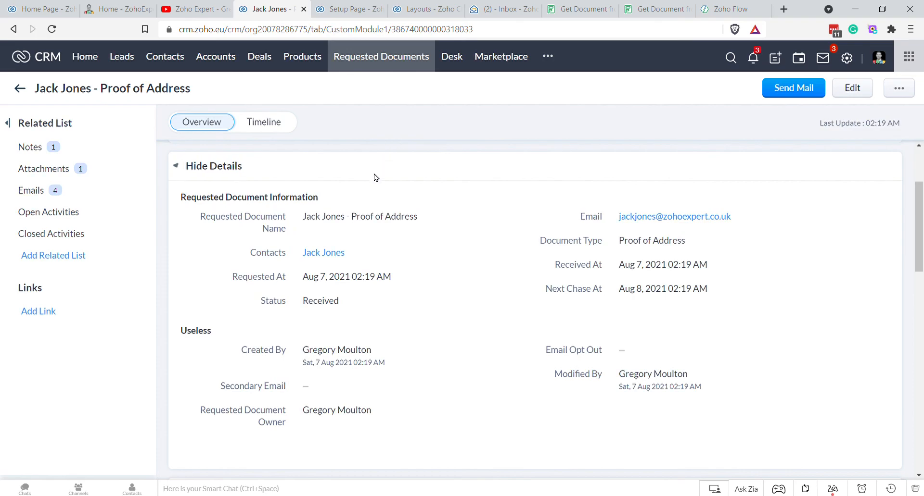
scroll(296, 184, up, 3)
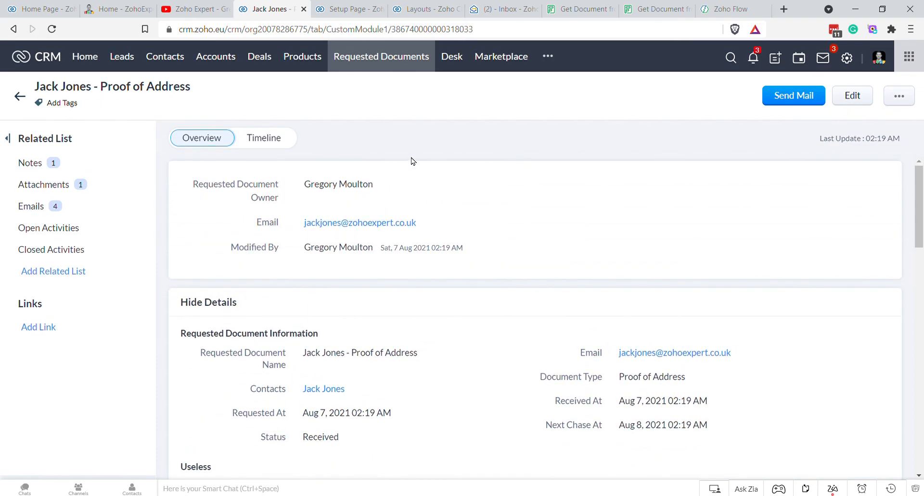
scroll(297, 149, down, 2)
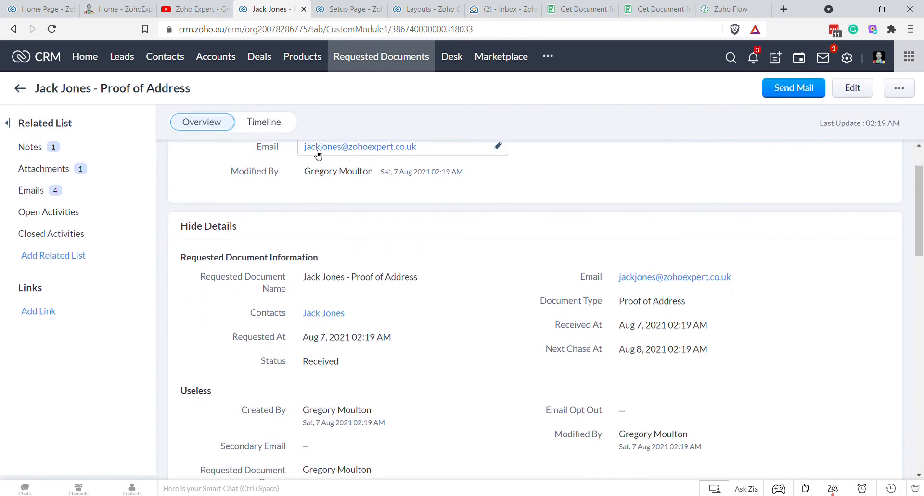
scroll(313, 150, up, 2)
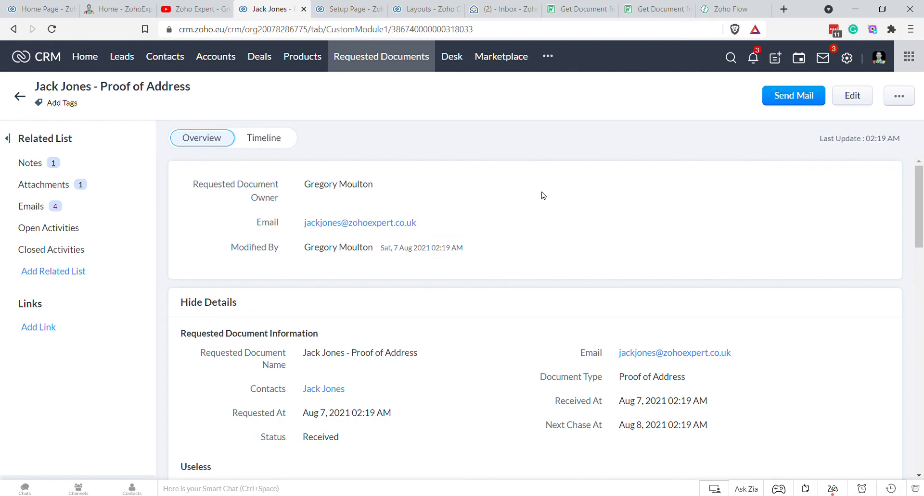
scroll(642, 179, down, 3)
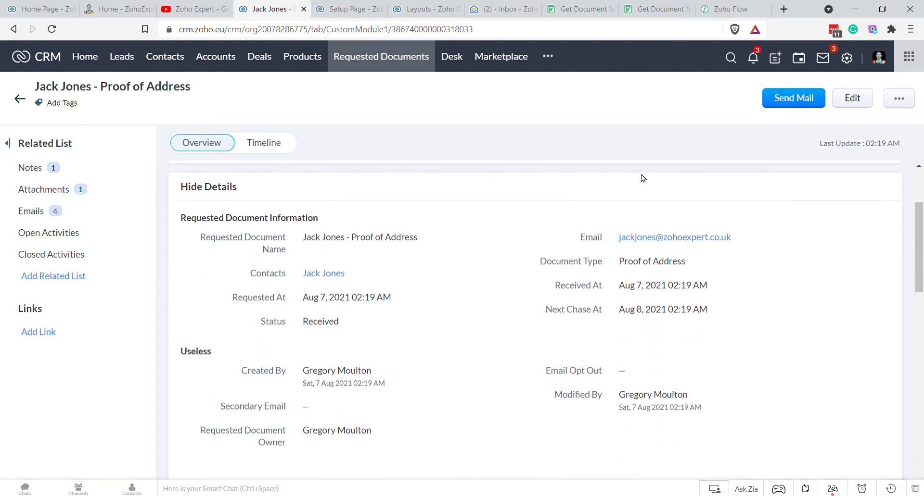
scroll(643, 178, up, 3)
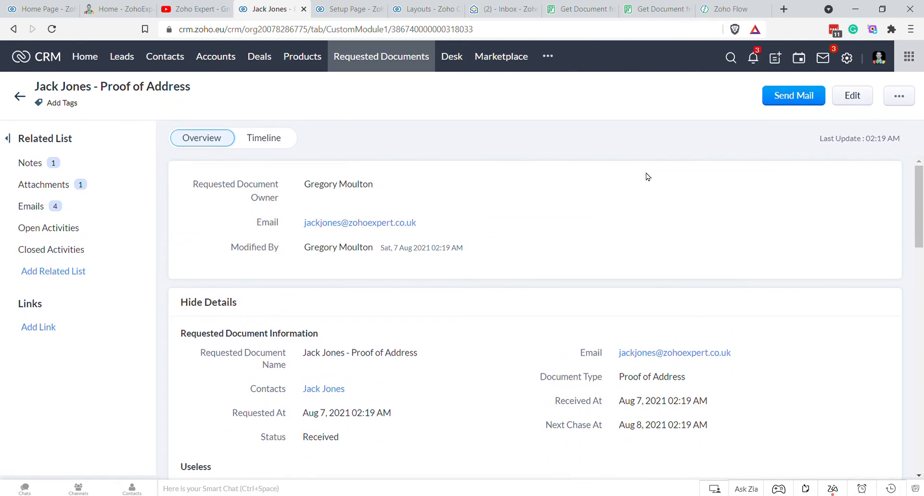